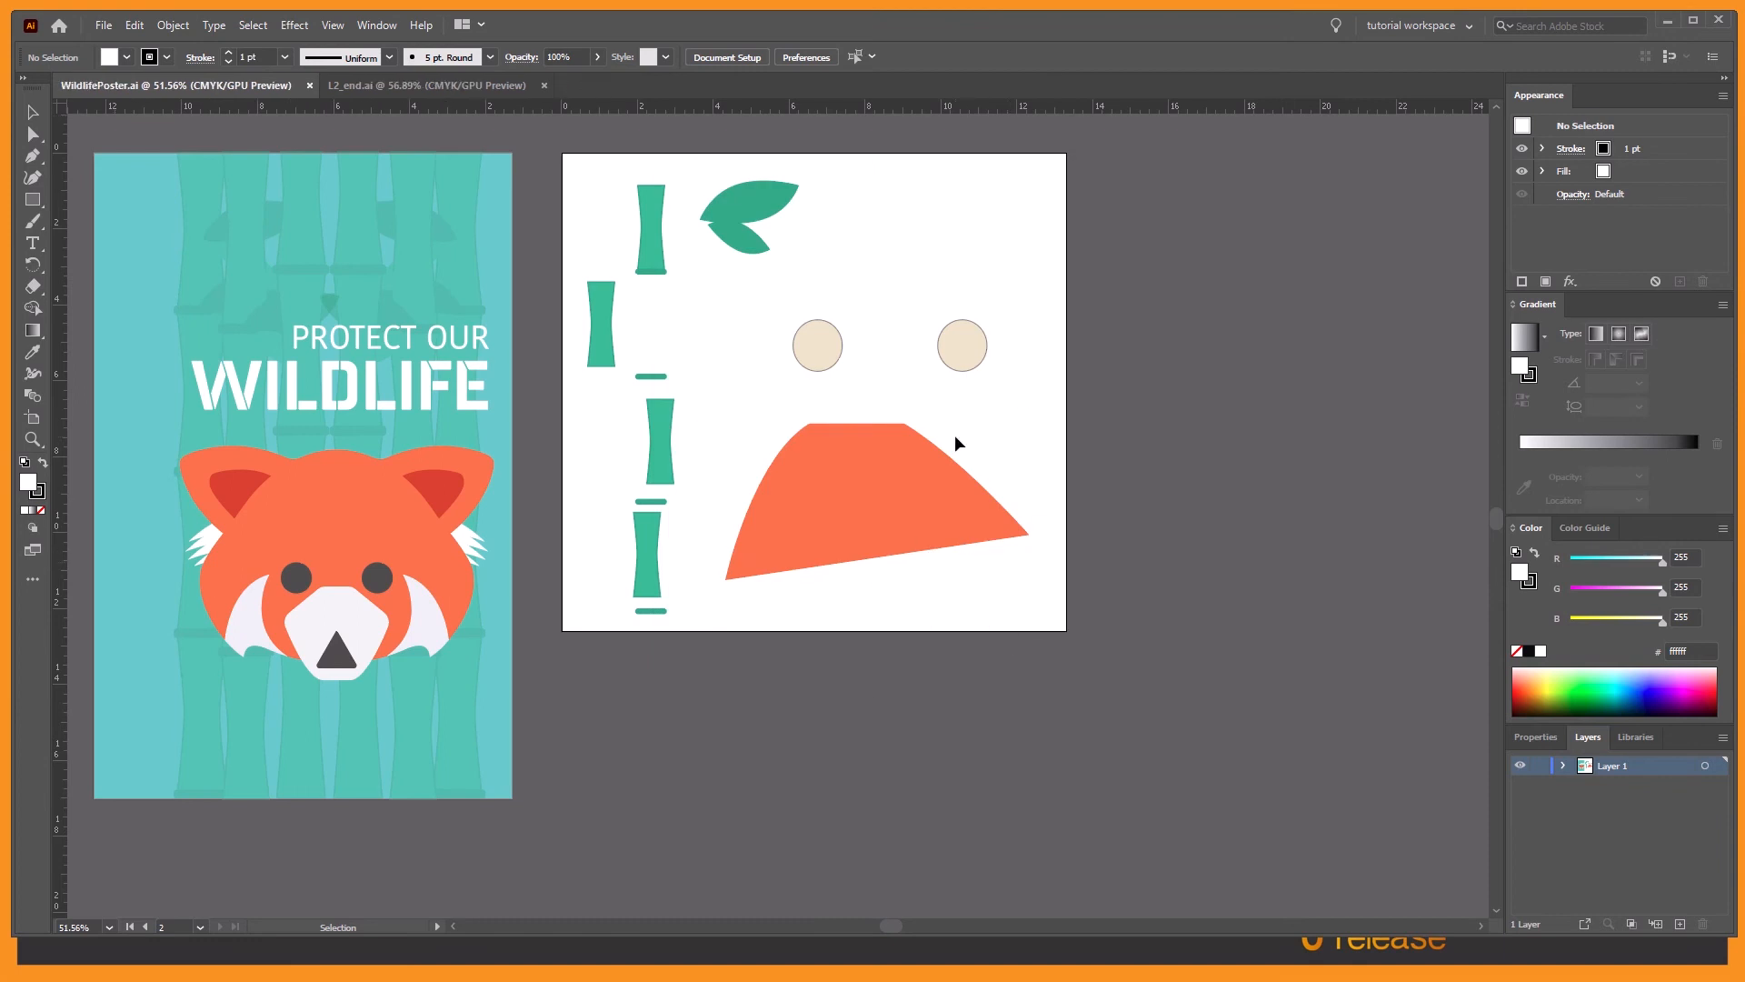
Step: Switch to the Essentials workspace and reset it to its default arrangement
left_click(383, 30)
mouse_move(515, 96)
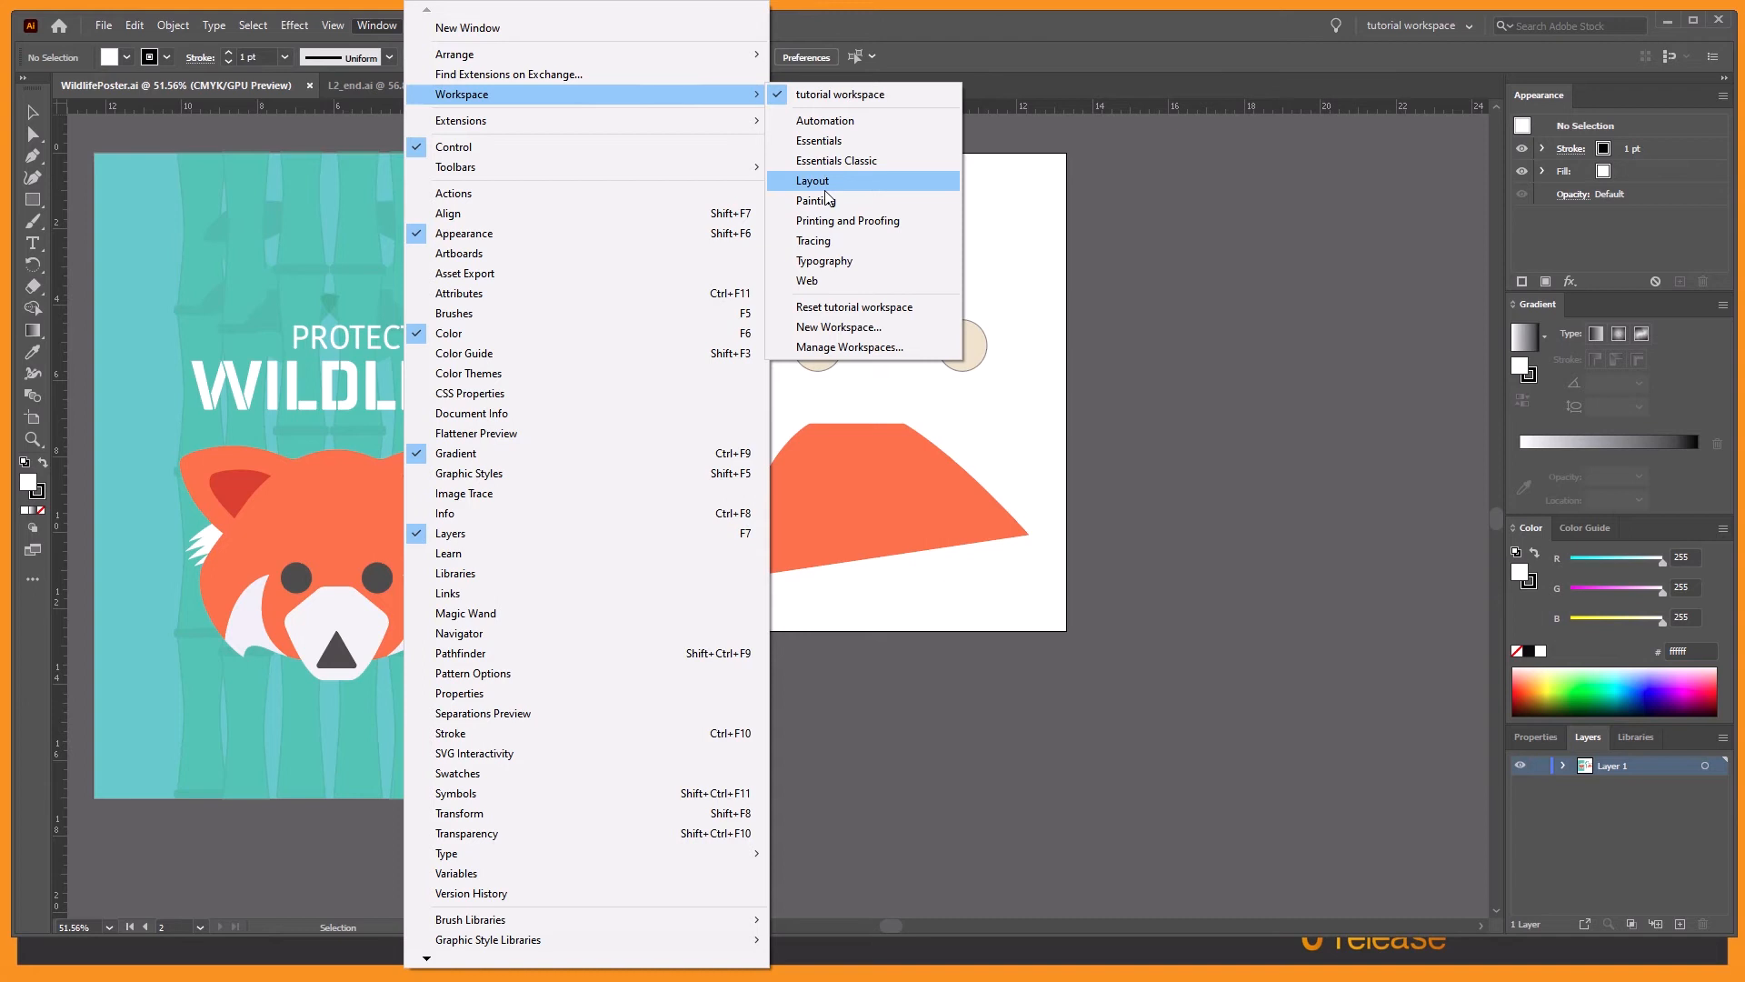
left_click(828, 141)
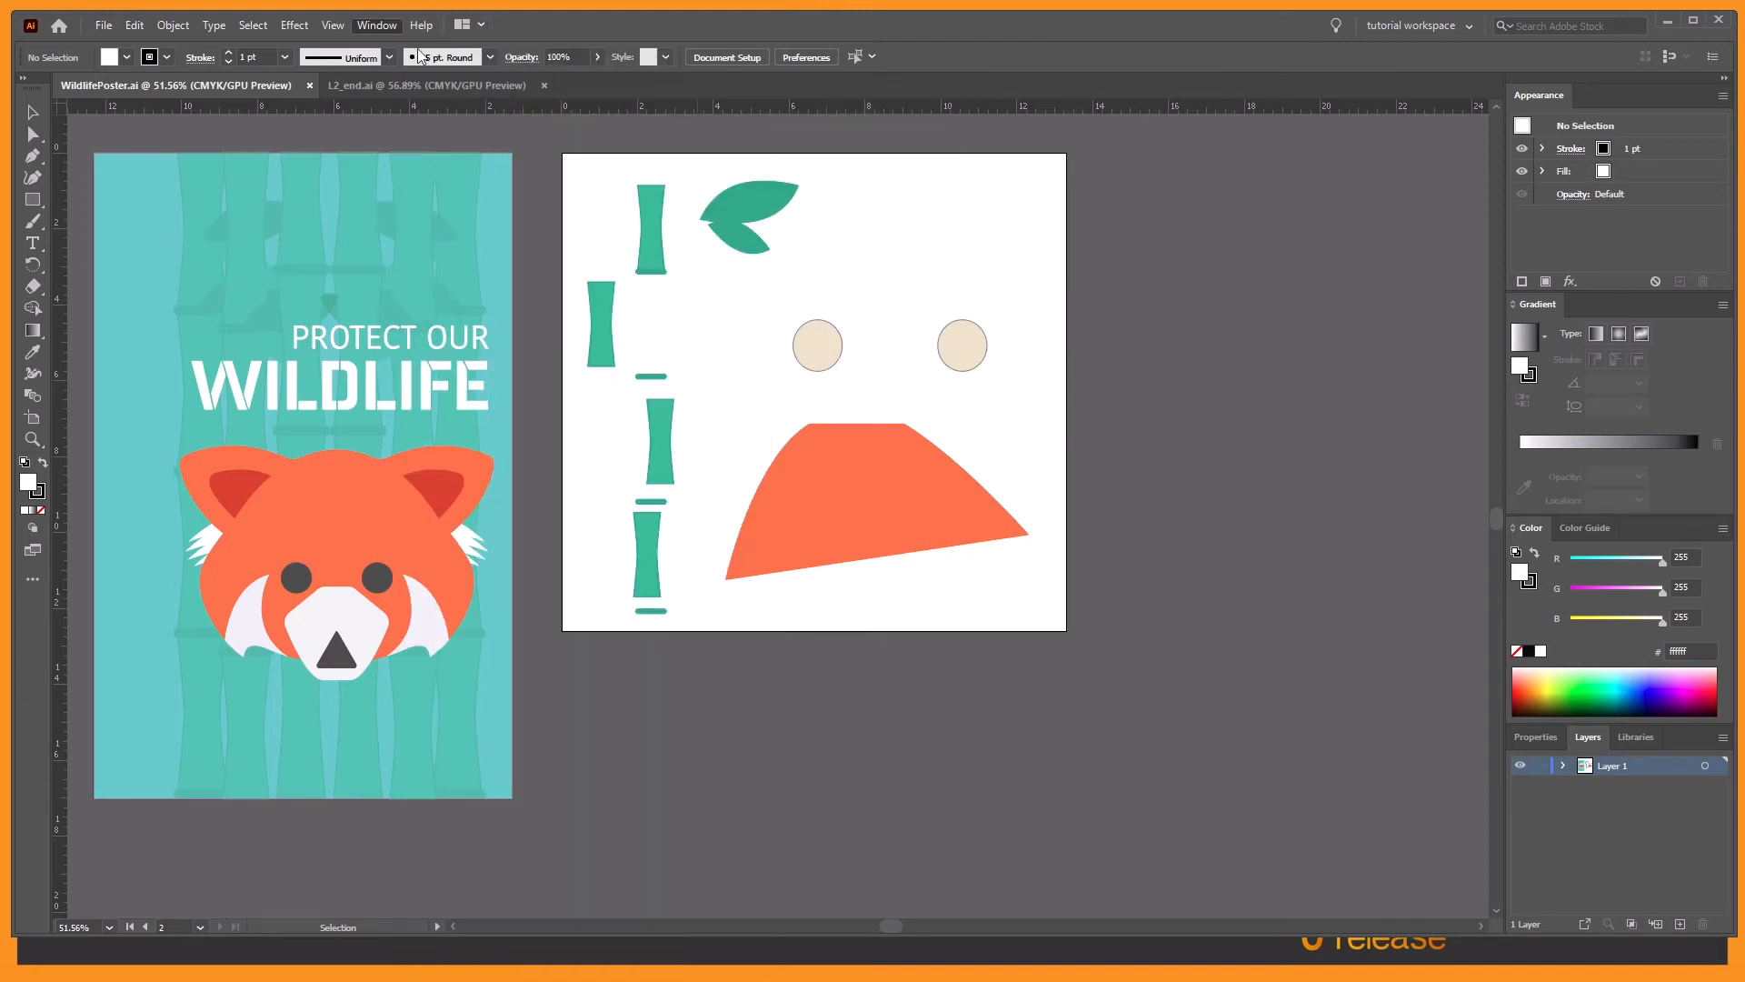
left_click(383, 30)
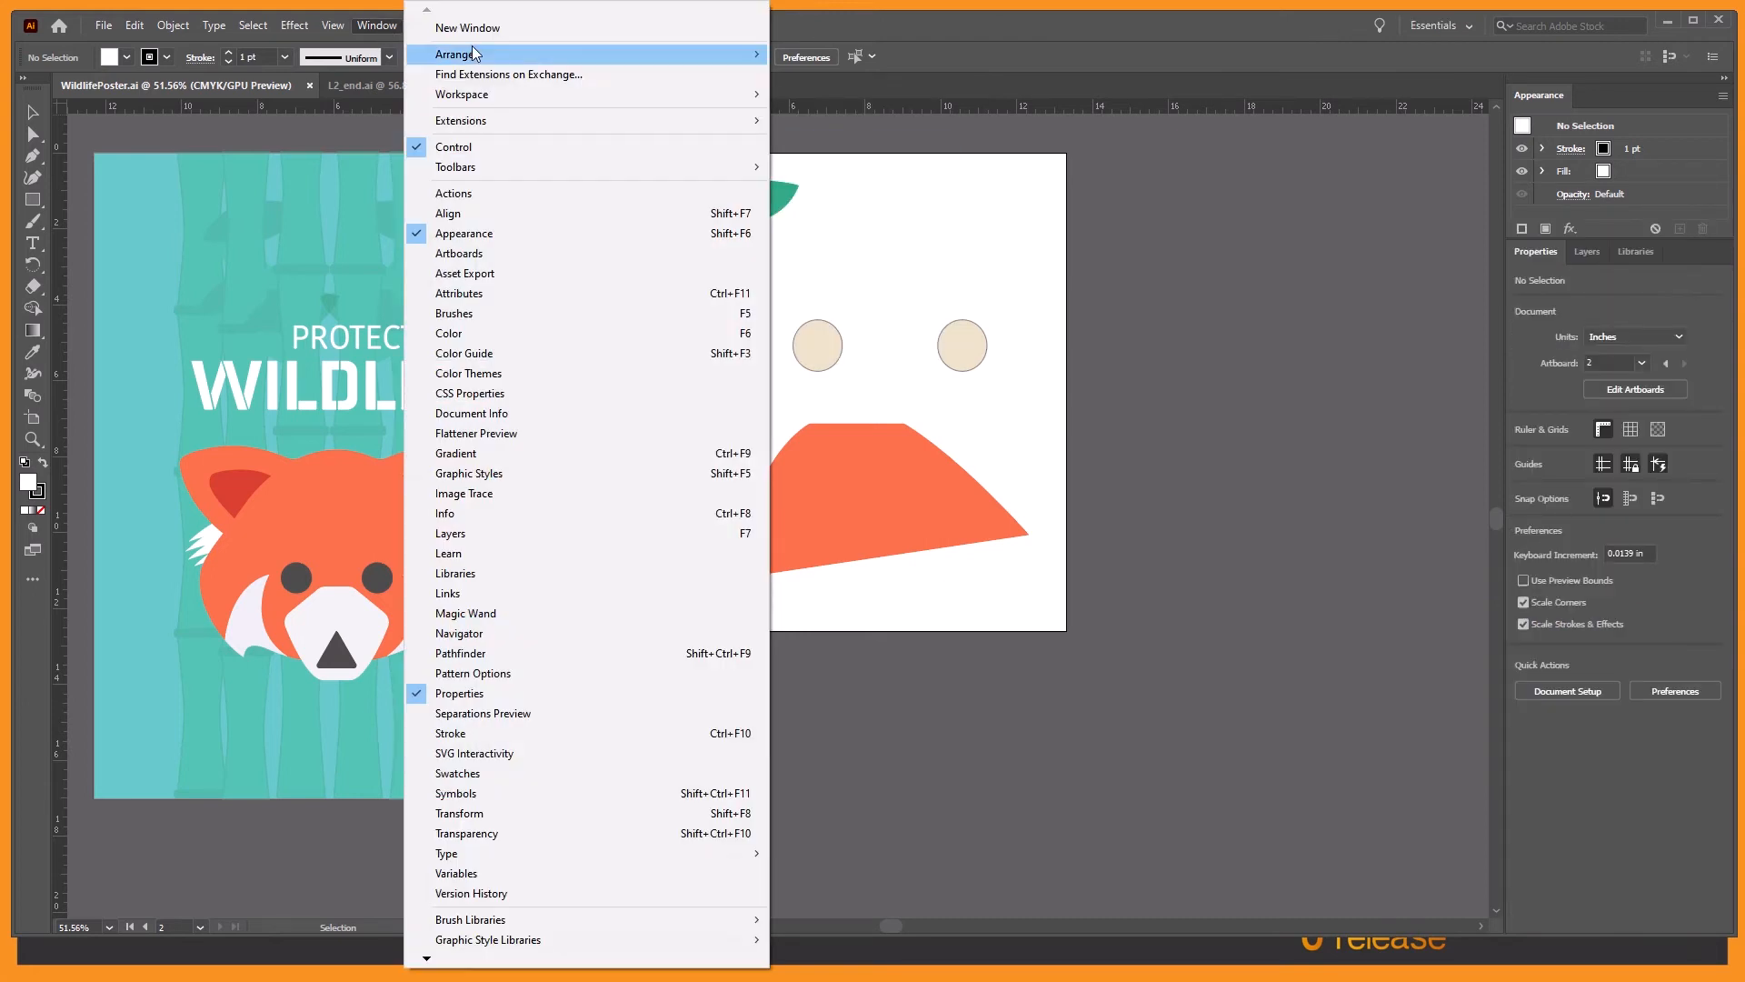
mouse_move(509, 95)
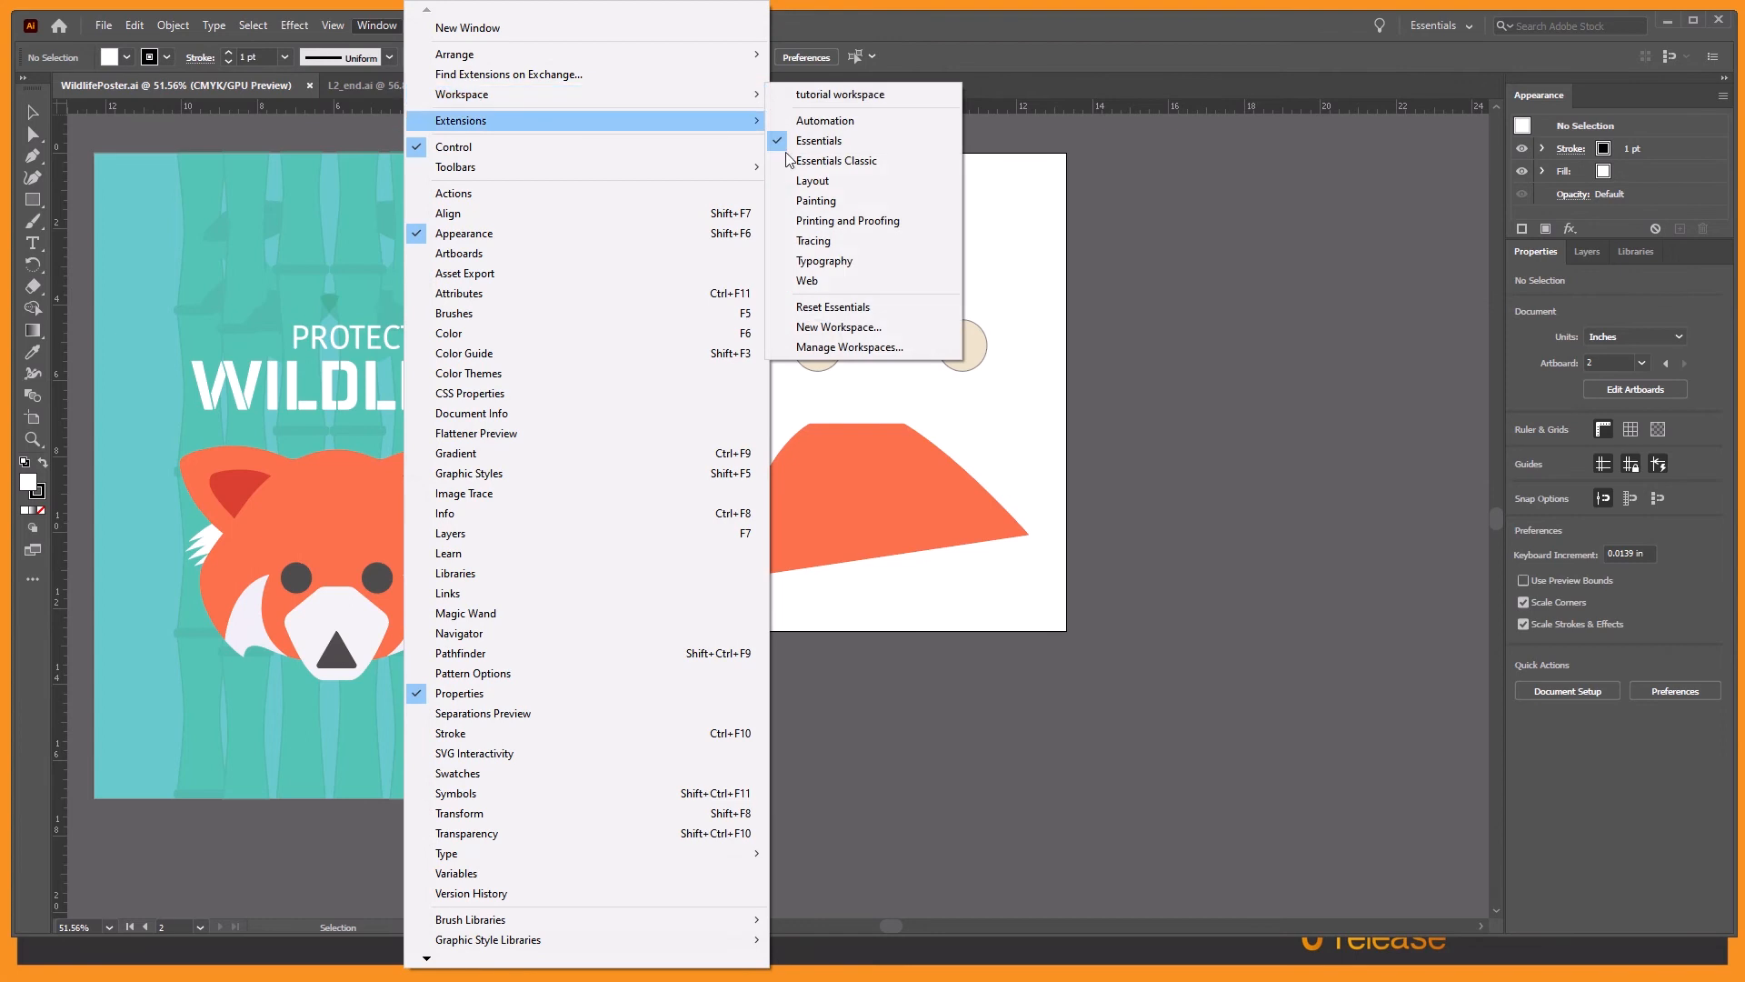
left_click(871, 309)
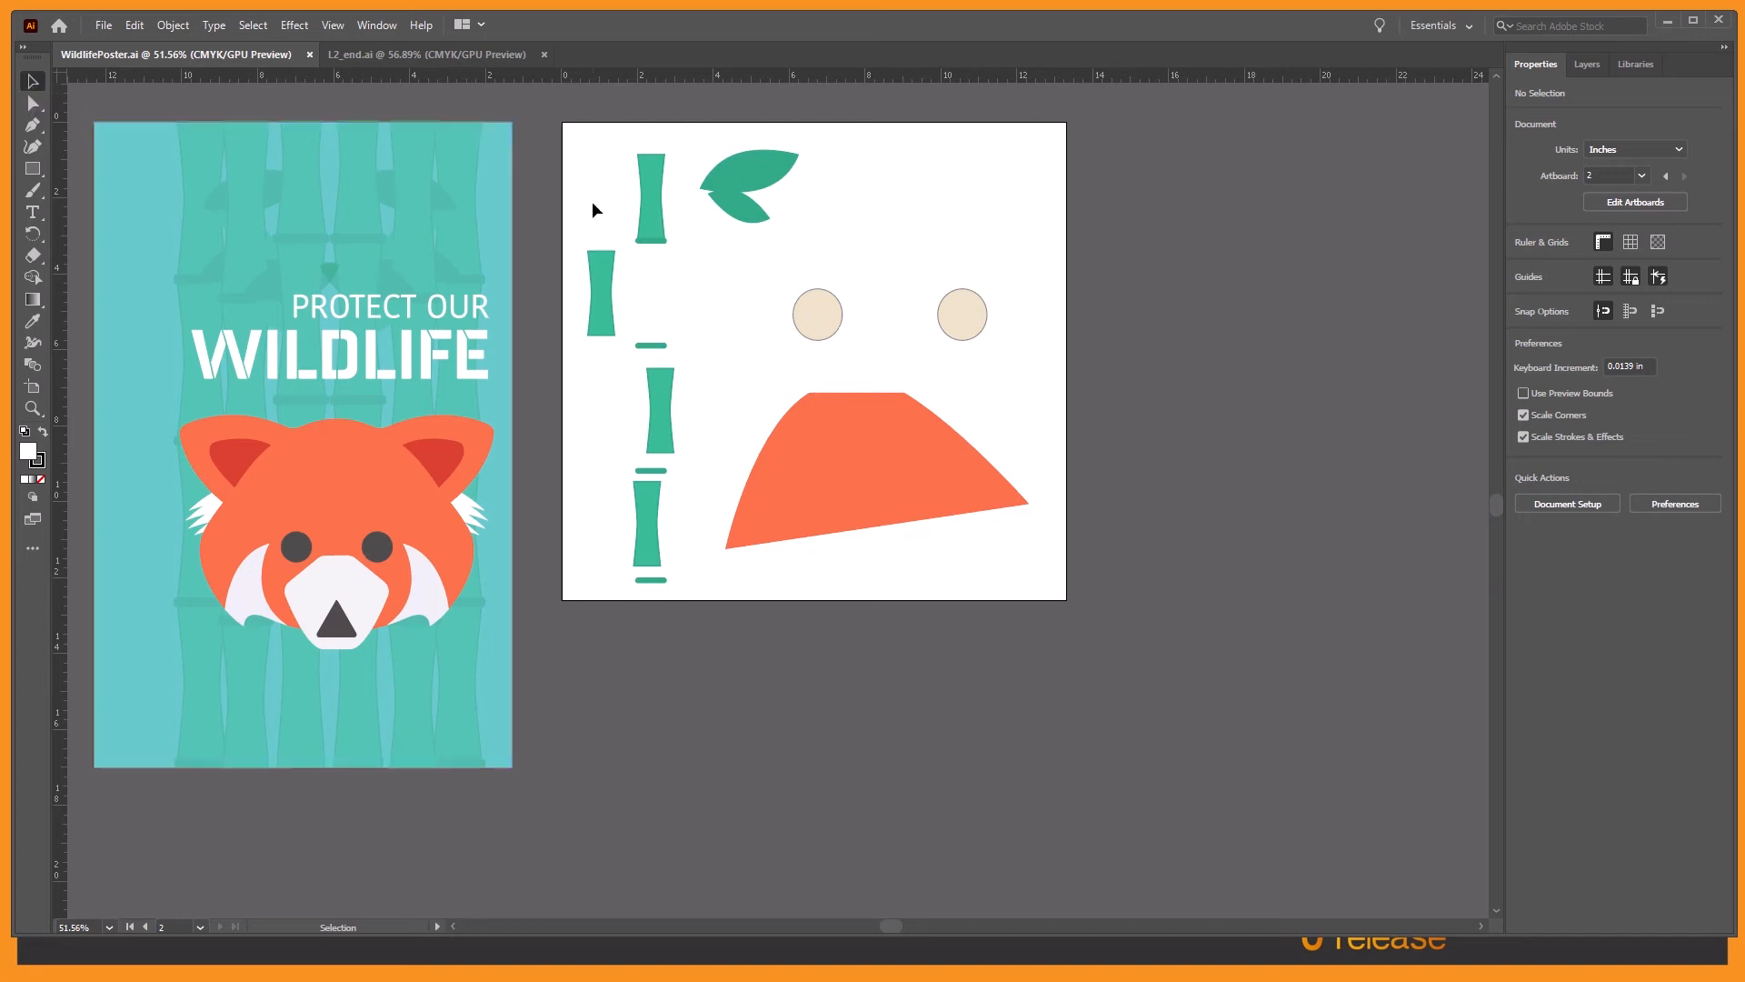
Step: Select each beige circle on the second artboard in turn with the Selection tool, finishing with both selected together
left_click(162, 928)
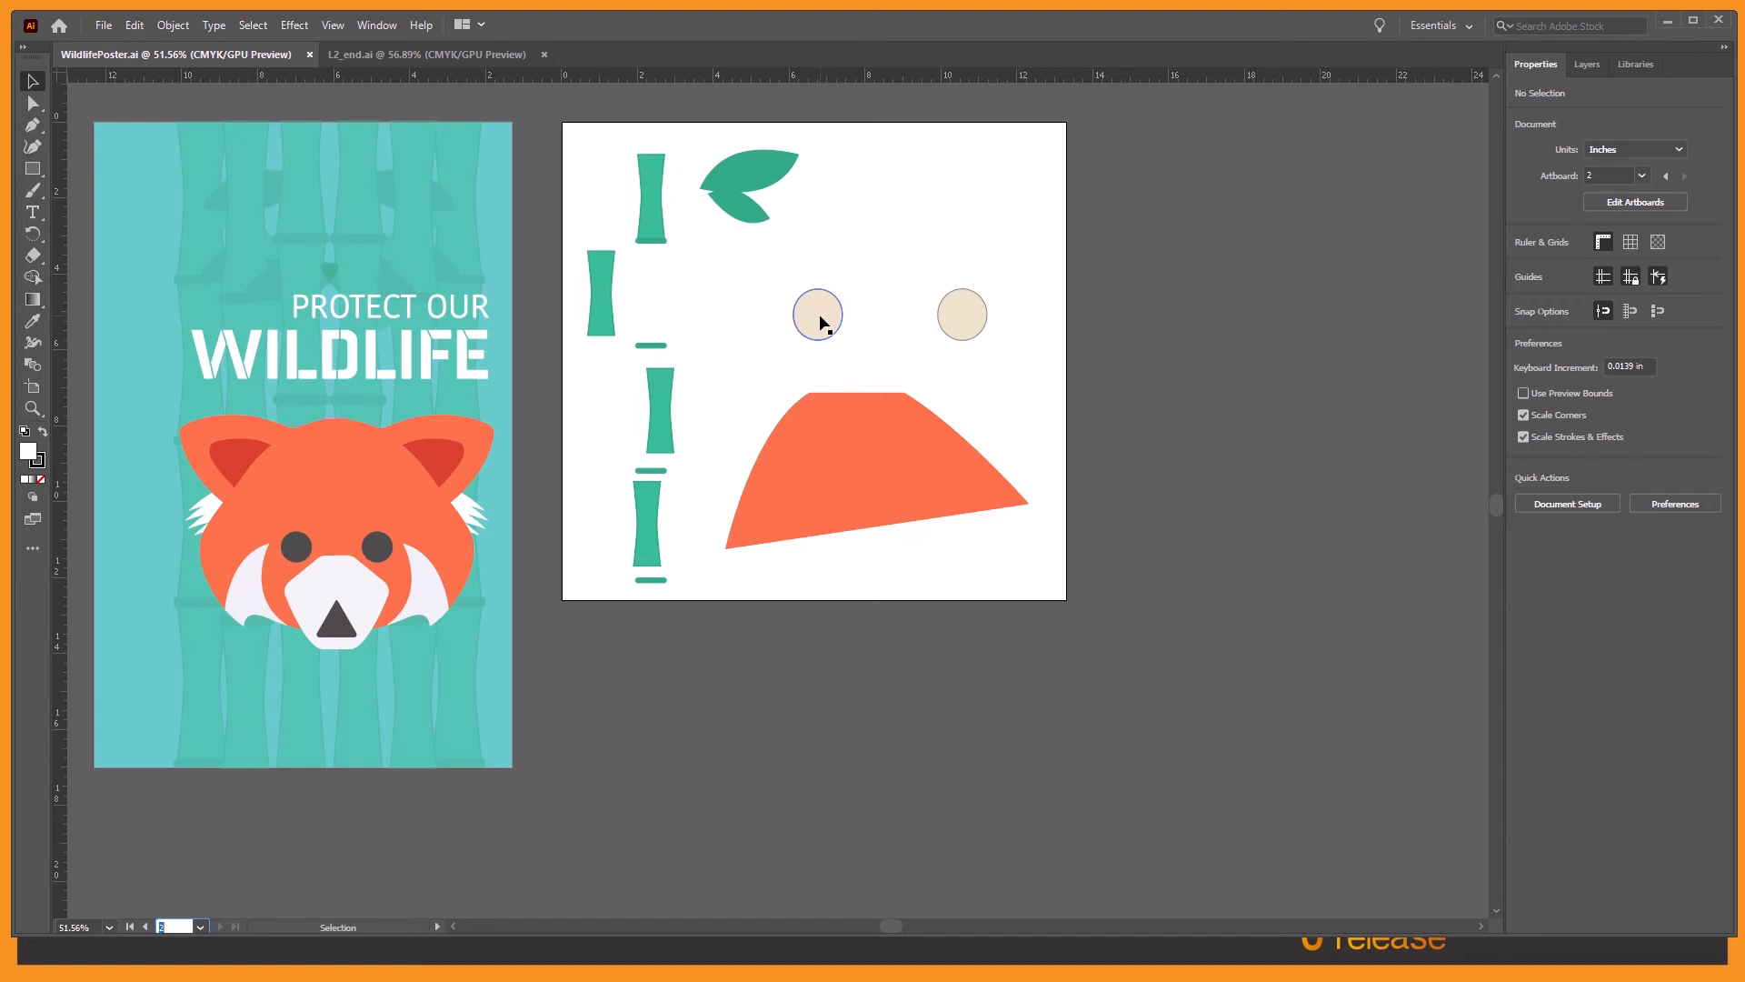
key("z")
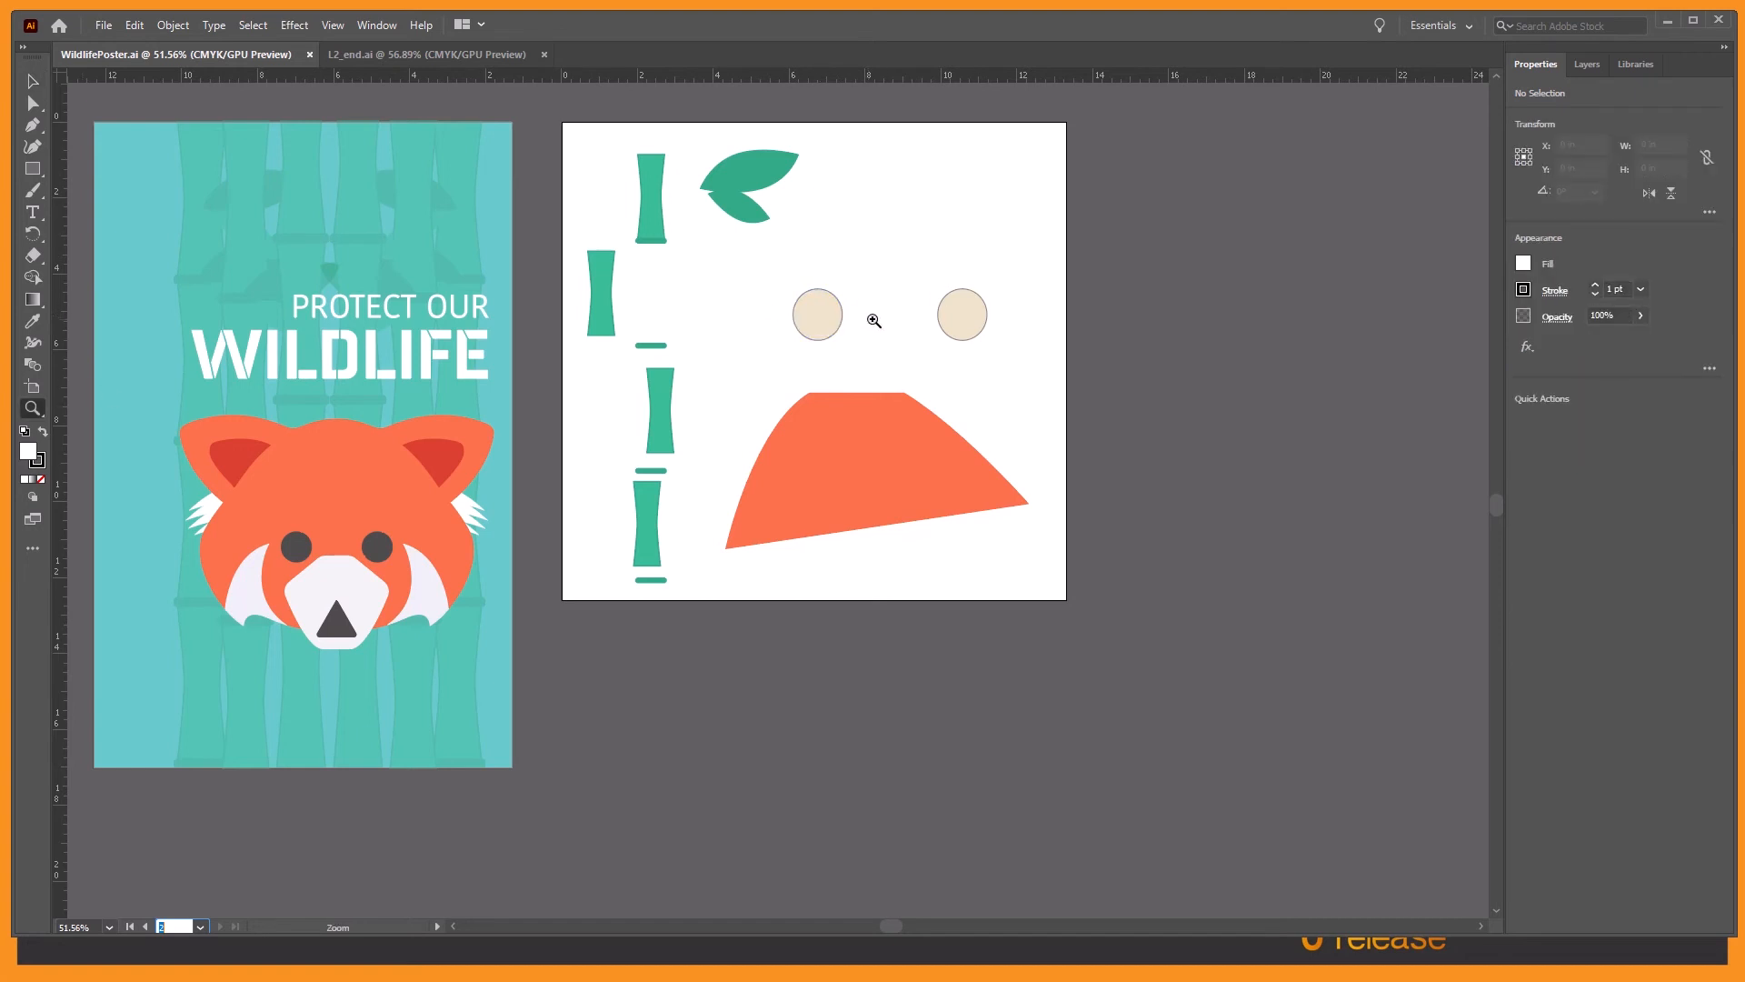
left_click(826, 323)
left_click(766, 498)
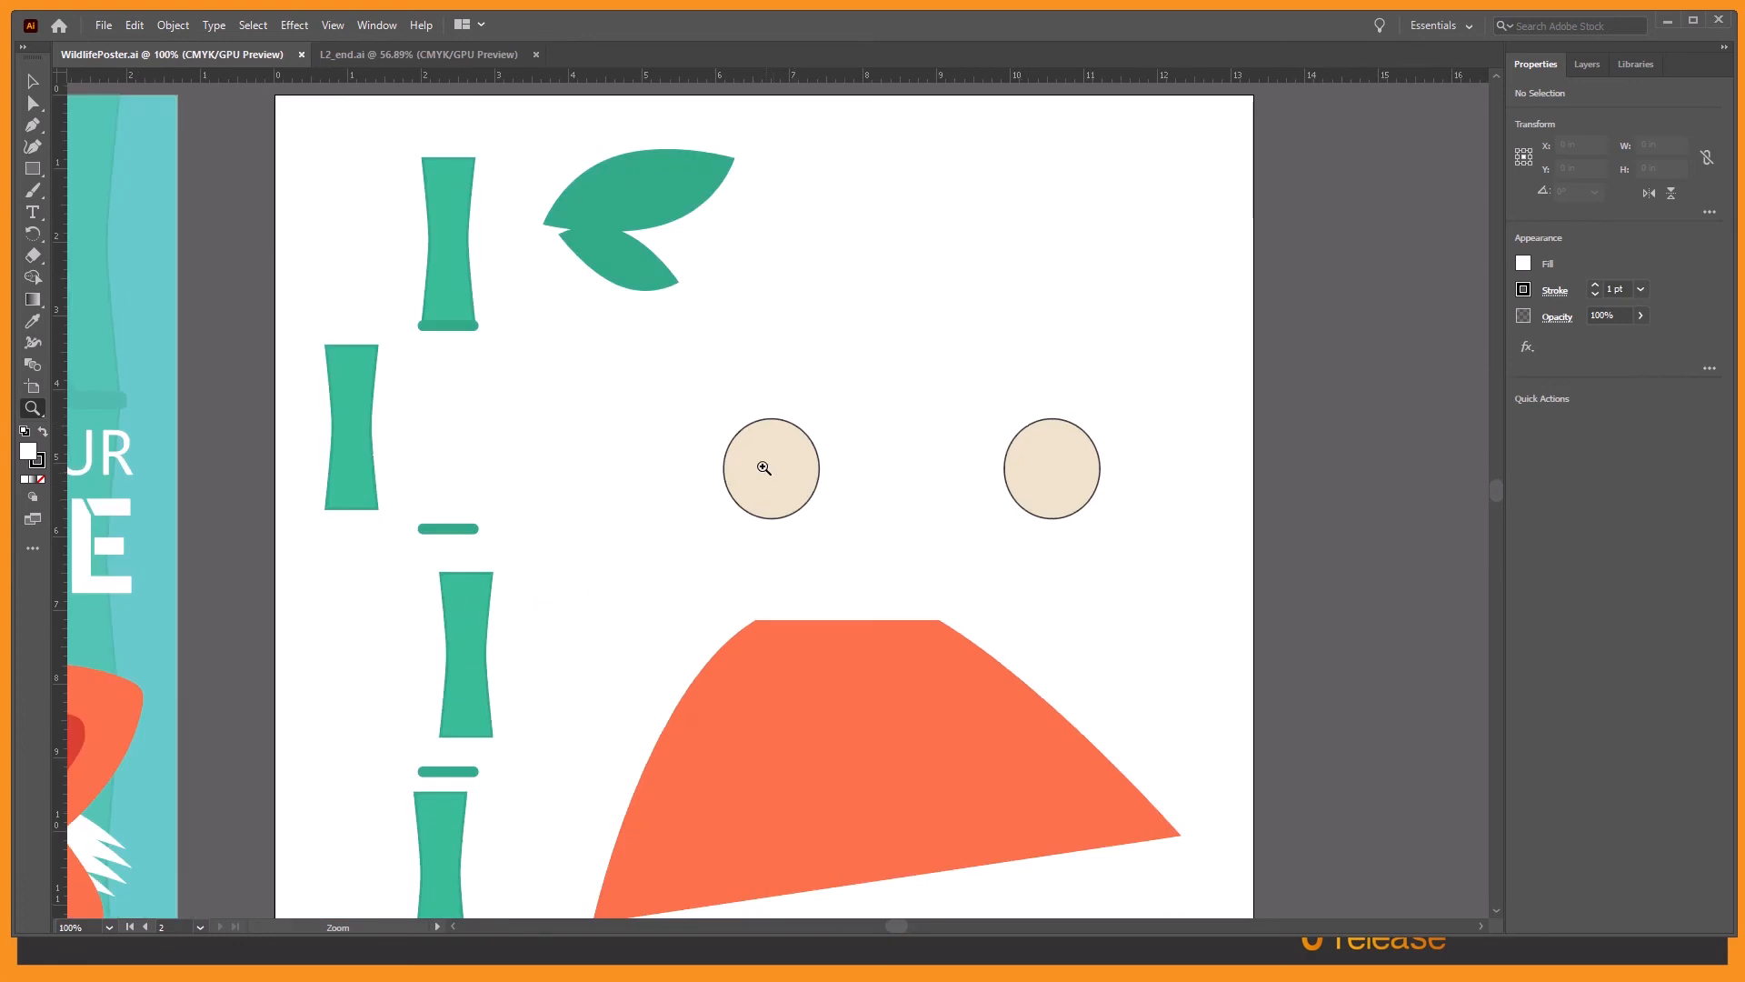
left_click(767, 479)
left_click(782, 476)
left_click(782, 475)
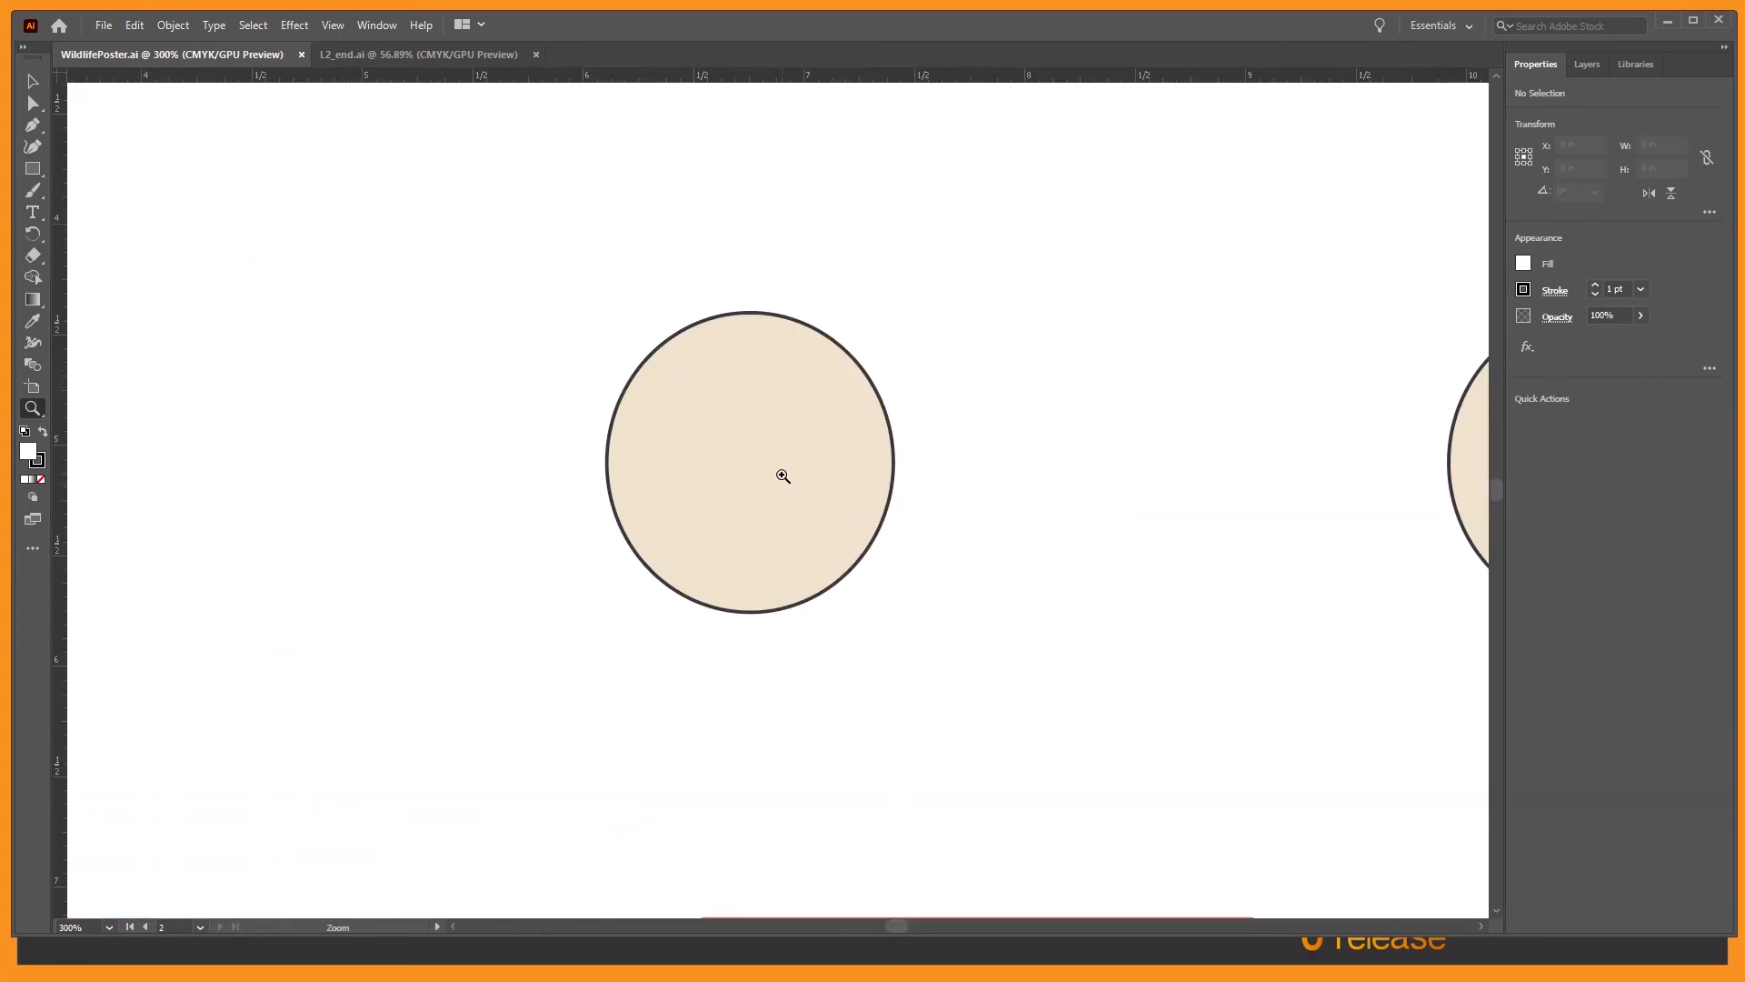
scroll(783, 475, "right", 5)
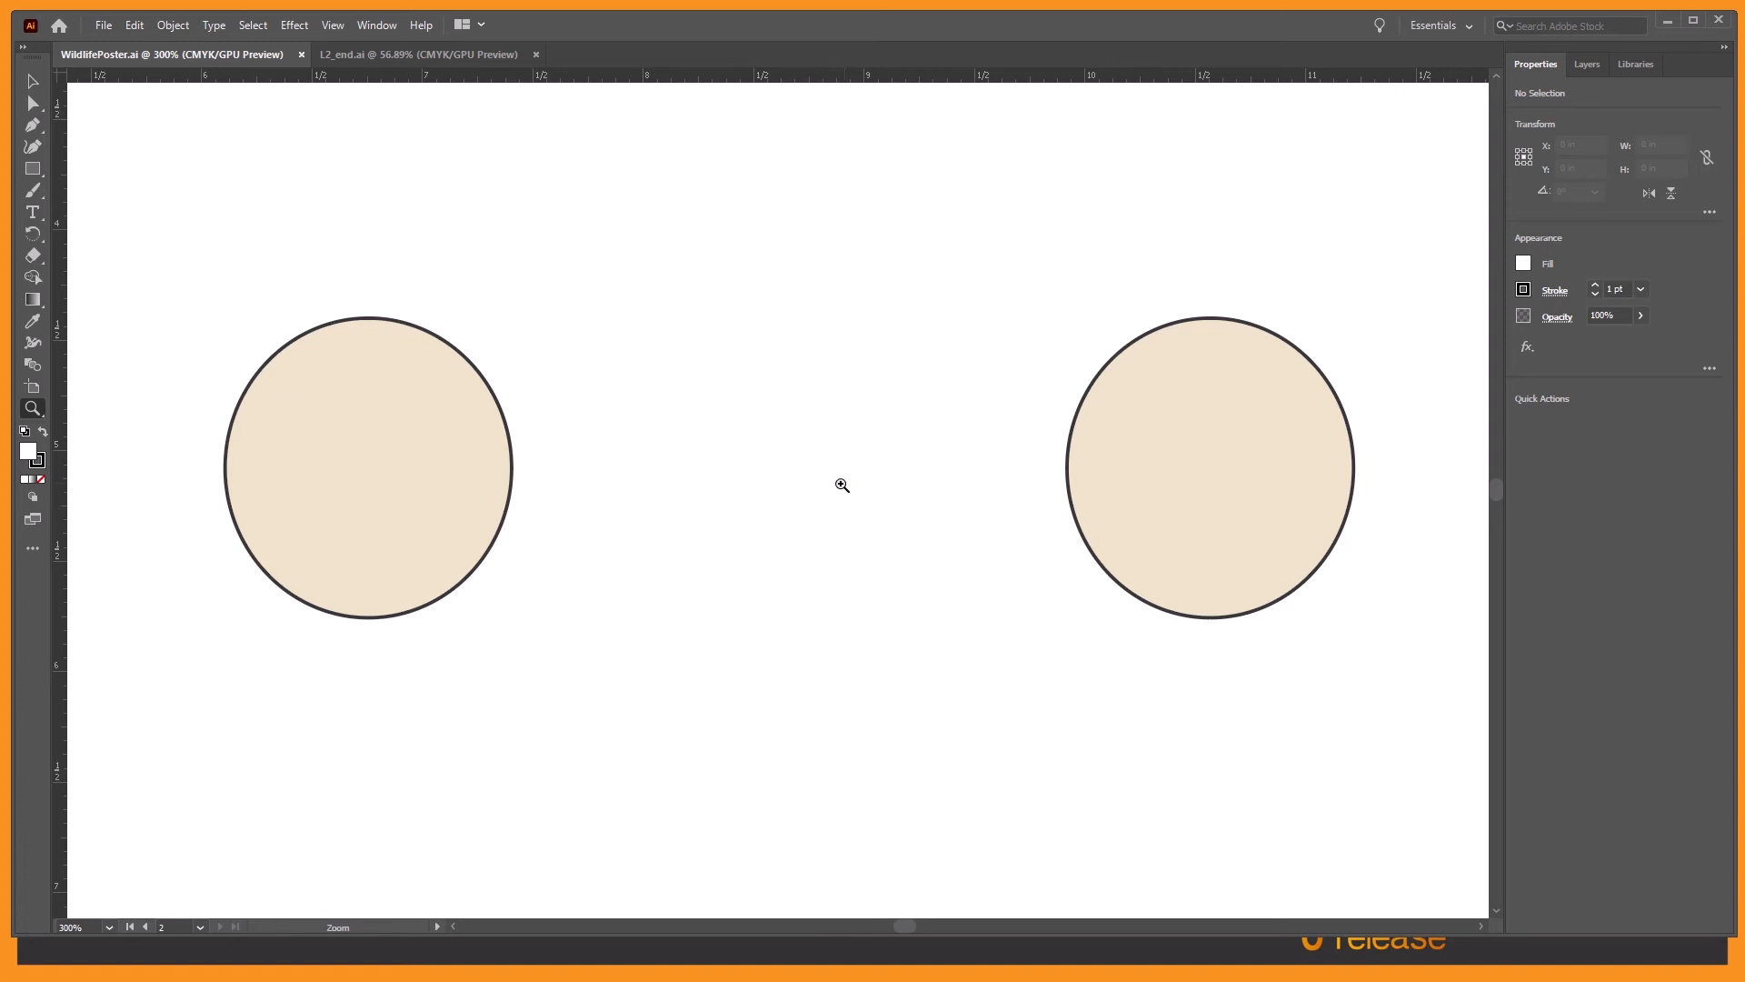
key("space")
mouse_move(975, 584)
left_mouse_down()
mouse_move(798, 583)
mouse_move(971, 596)
left_mouse_up()
left_click(30, 80)
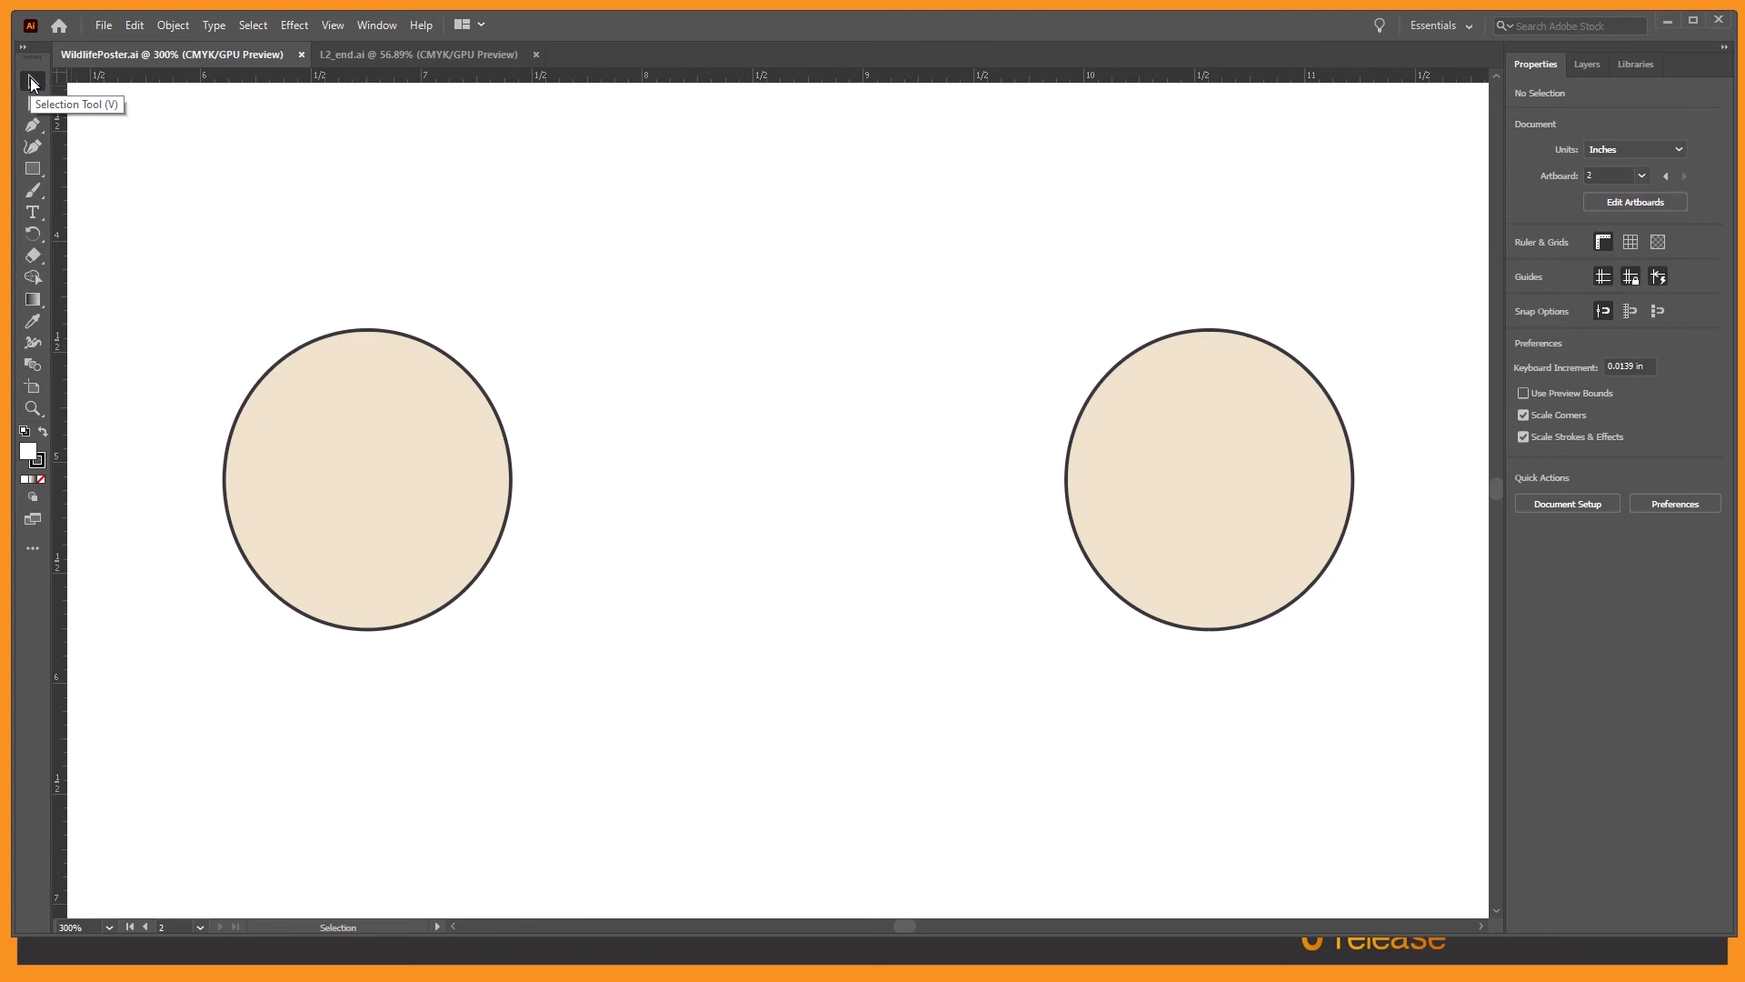
left_click(437, 617)
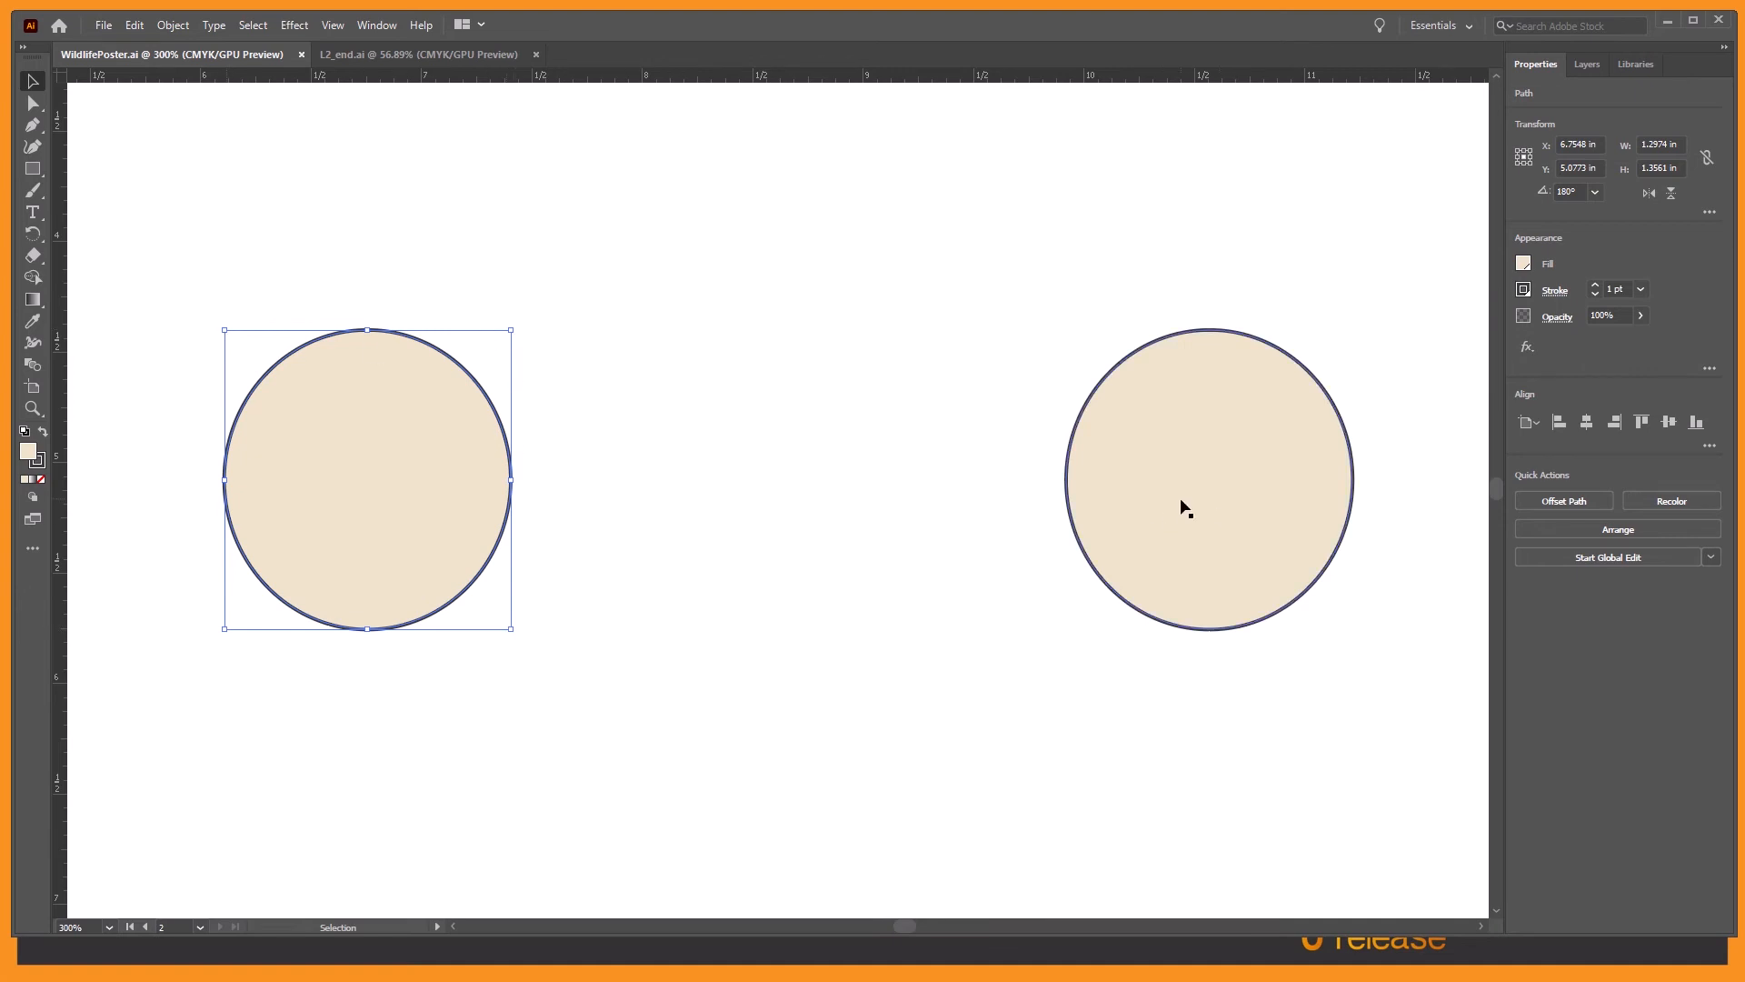
left_click(1198, 527)
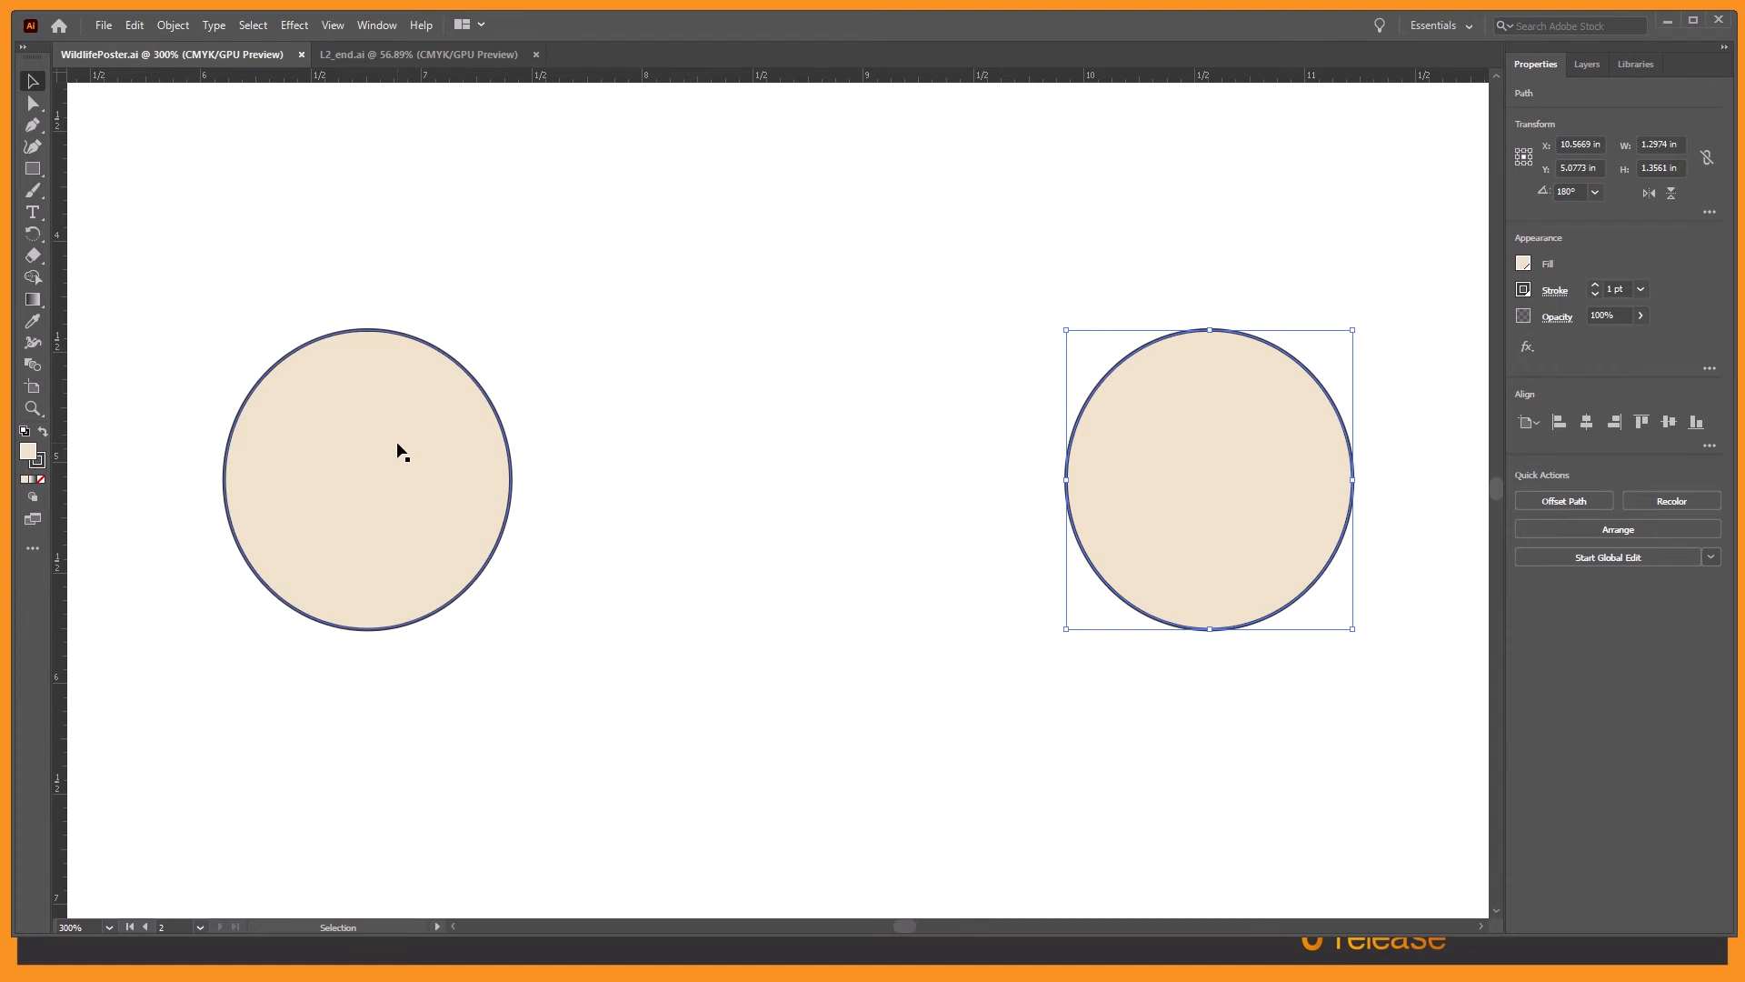
left_click(424, 472, "shift")
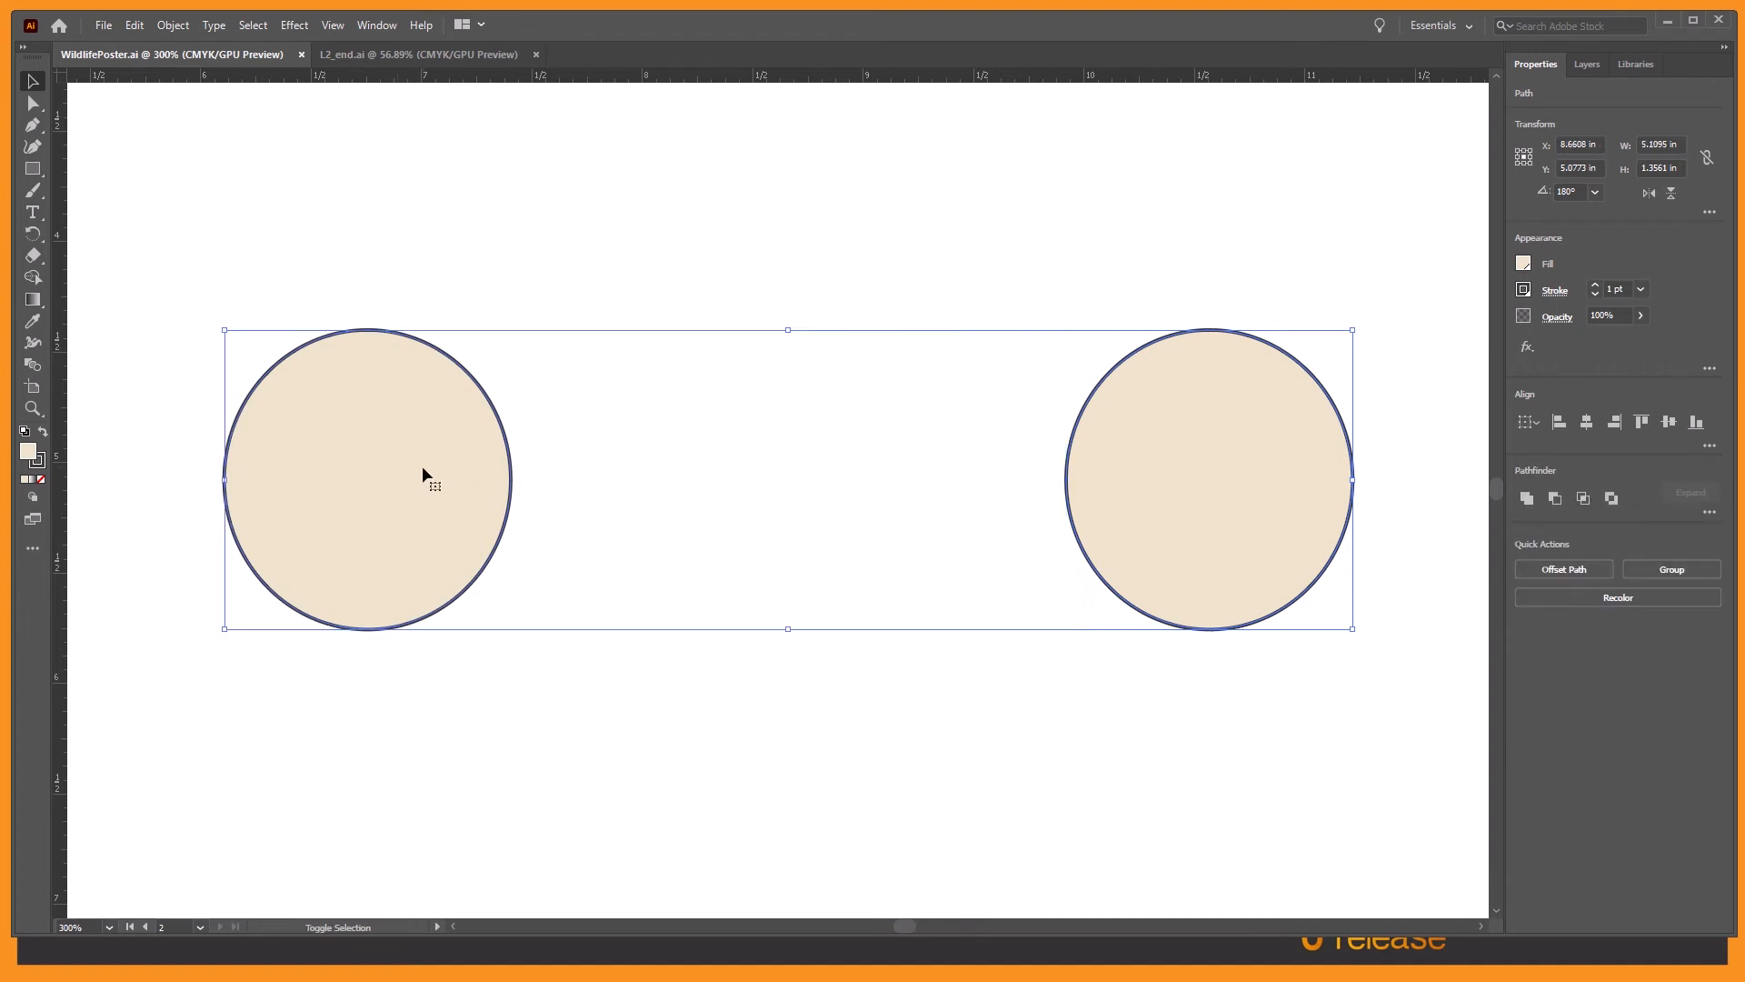
Step: Clear the selection, marquee-select both beige circles and move them together about 0.15 in right and 0.55 in down
left_click(683, 219)
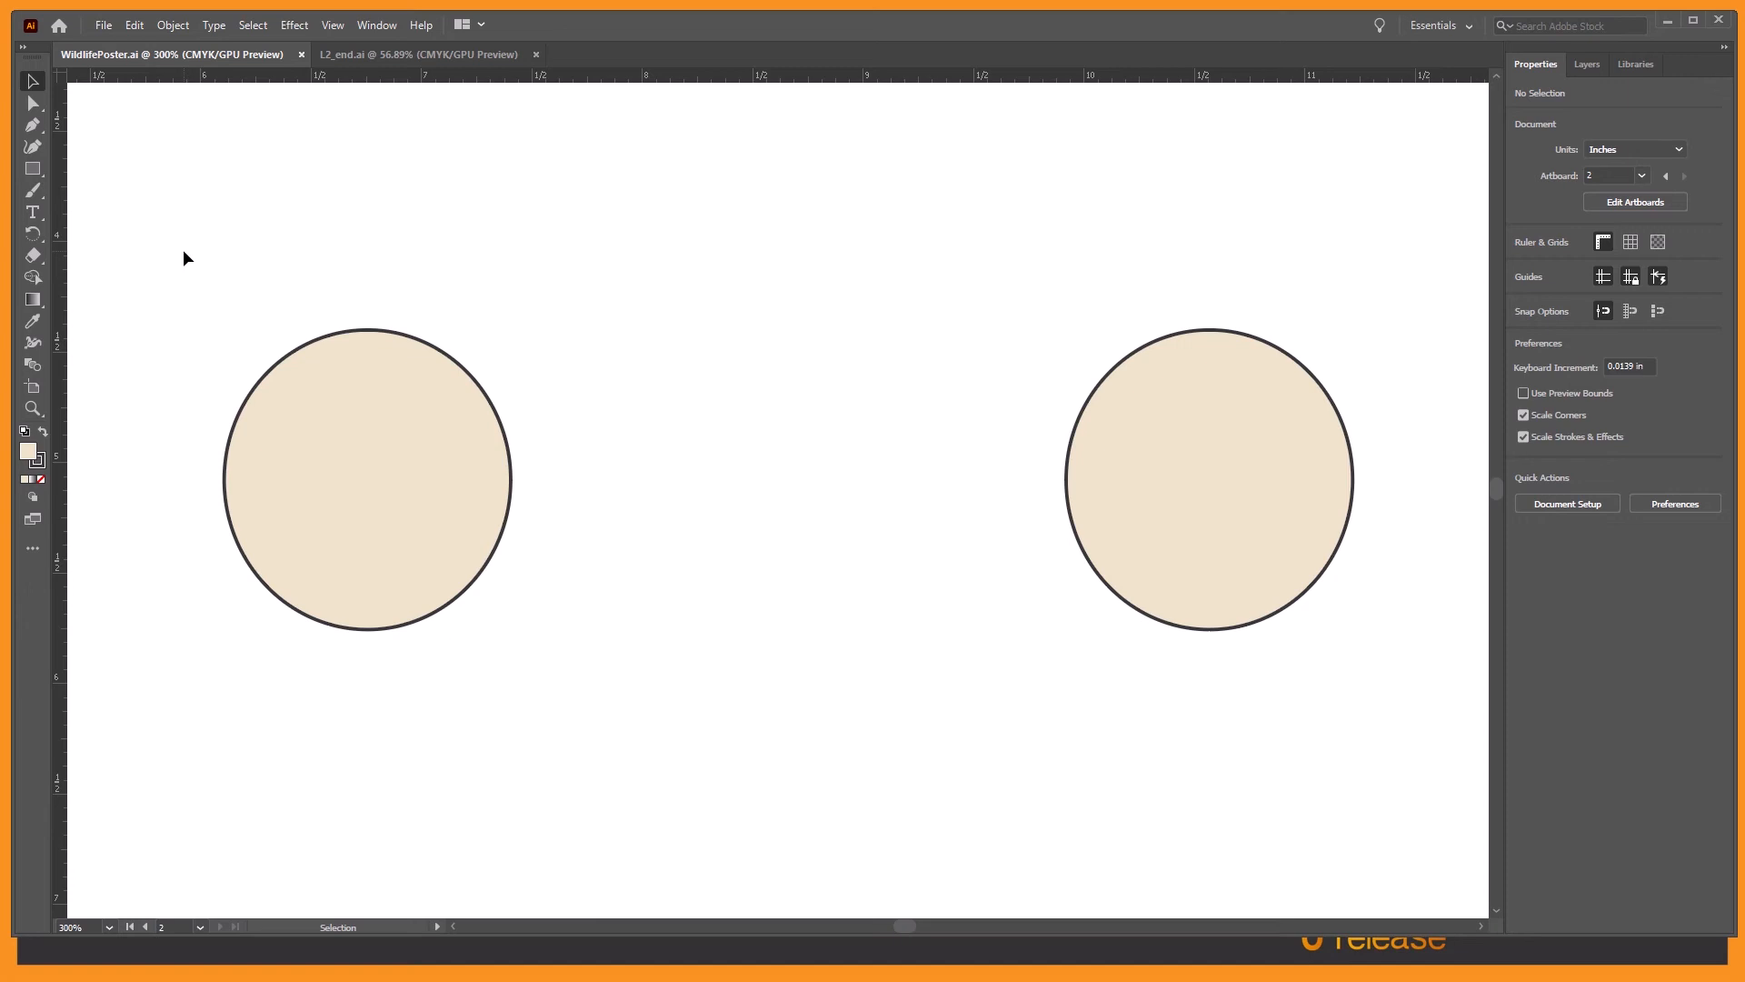
left_click_drag(184, 252, 1391, 677)
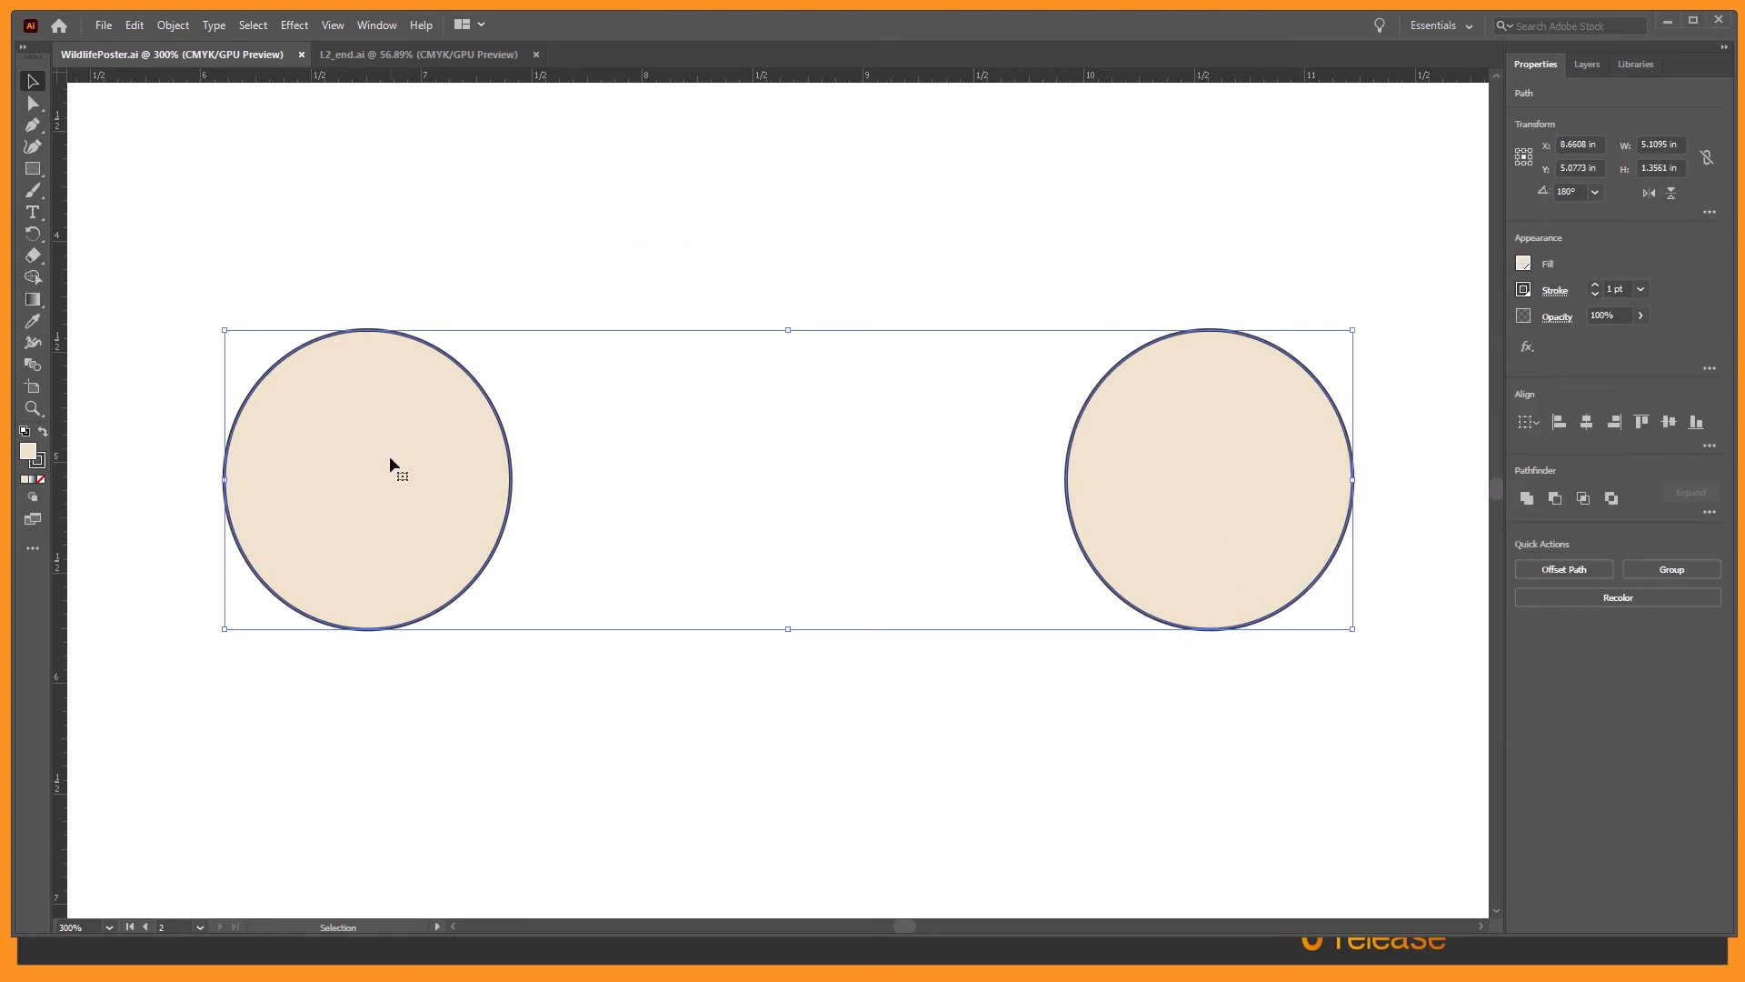
left_click_drag(389, 455, 460, 607)
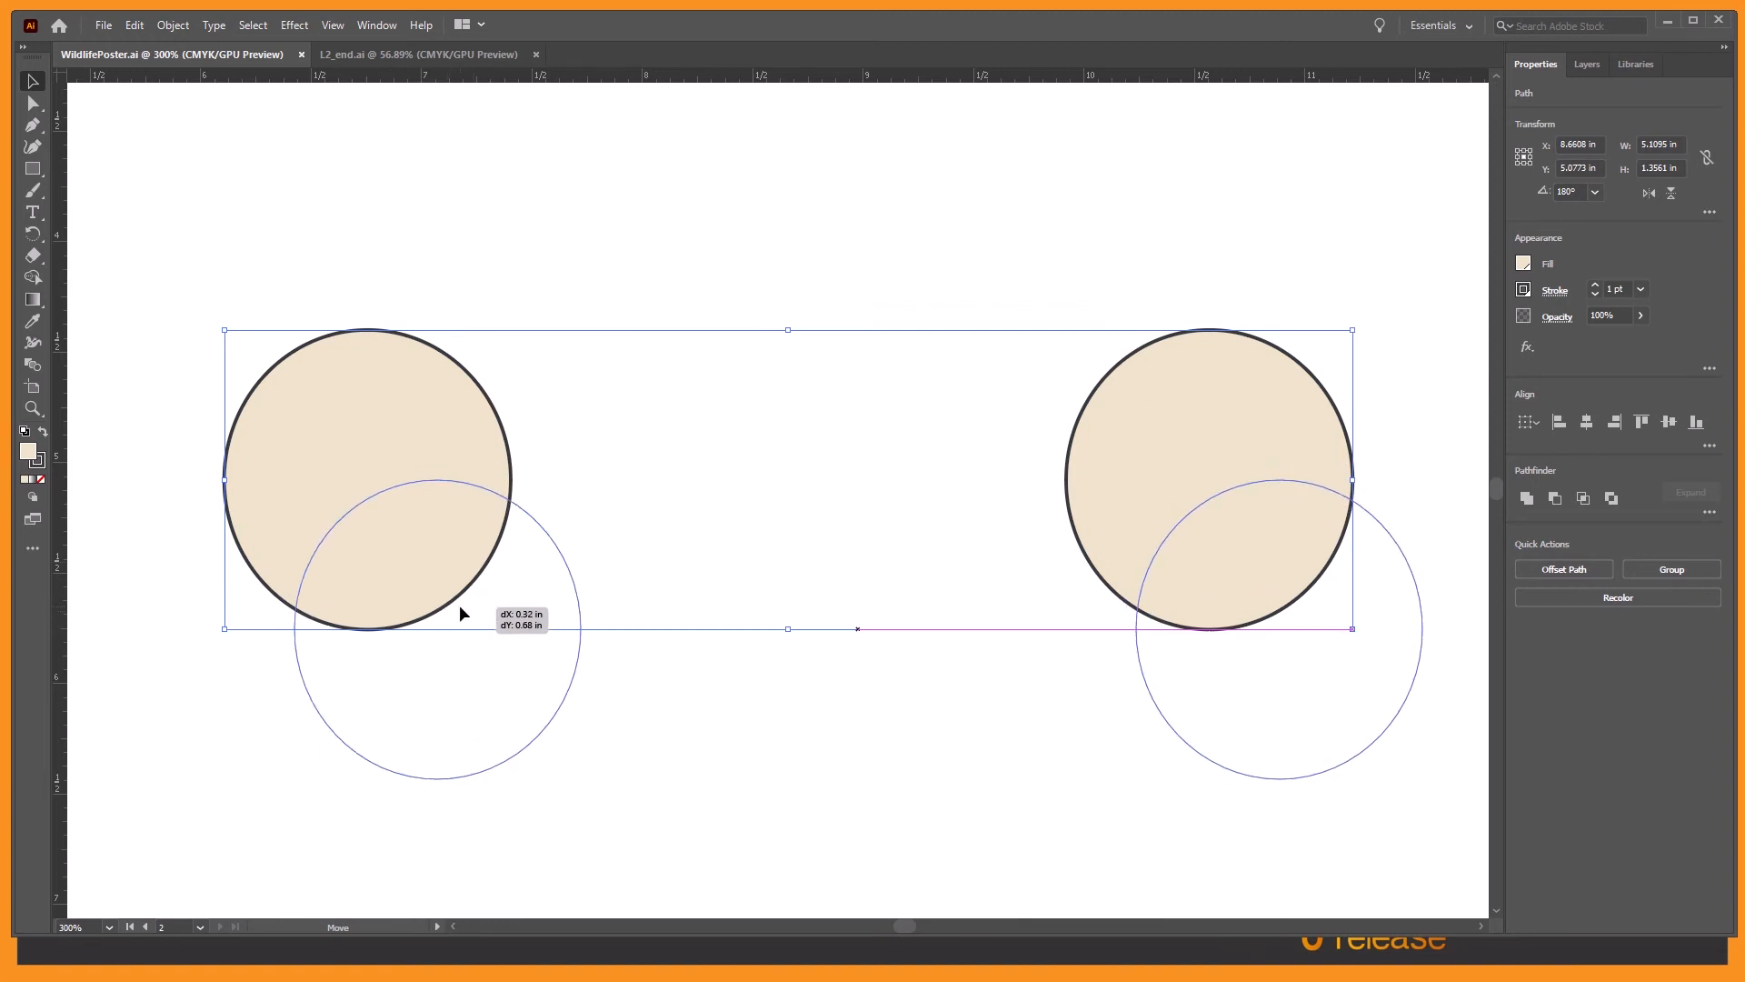
left_click_drag(460, 614, 423, 579)
Step: Revert WildlifePoster.ai to its saved version, discarding the move of the circles
left_click(107, 27)
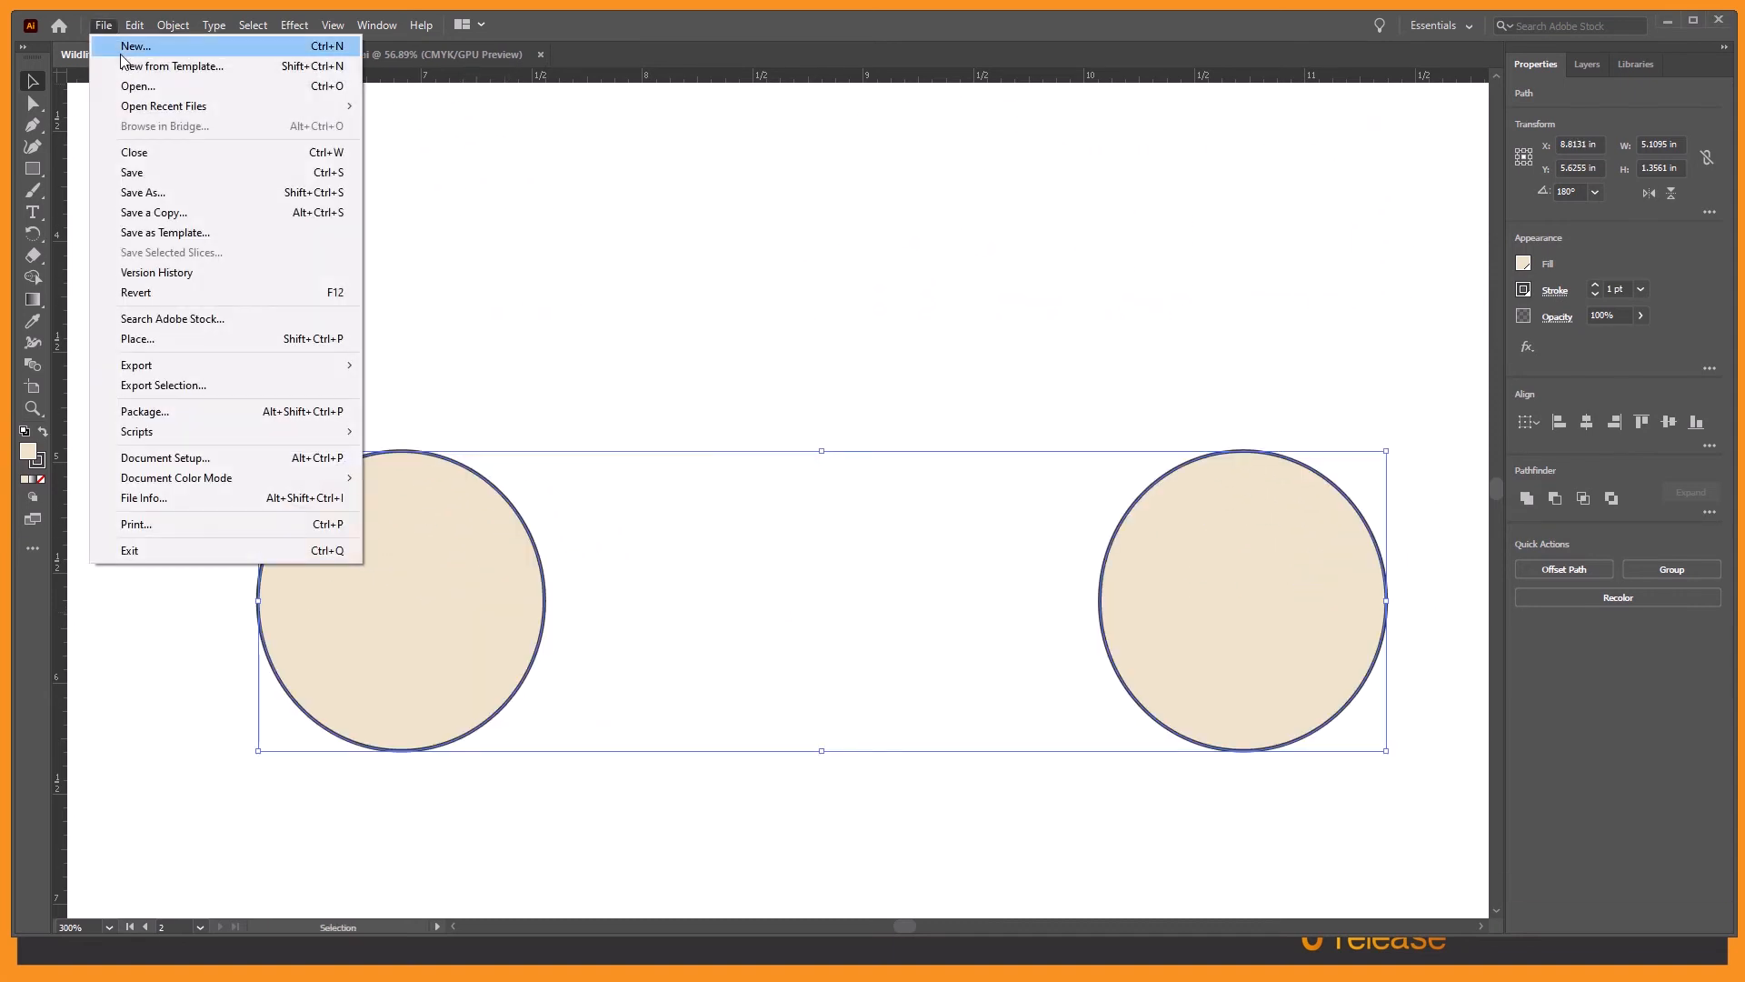
left_click(136, 293)
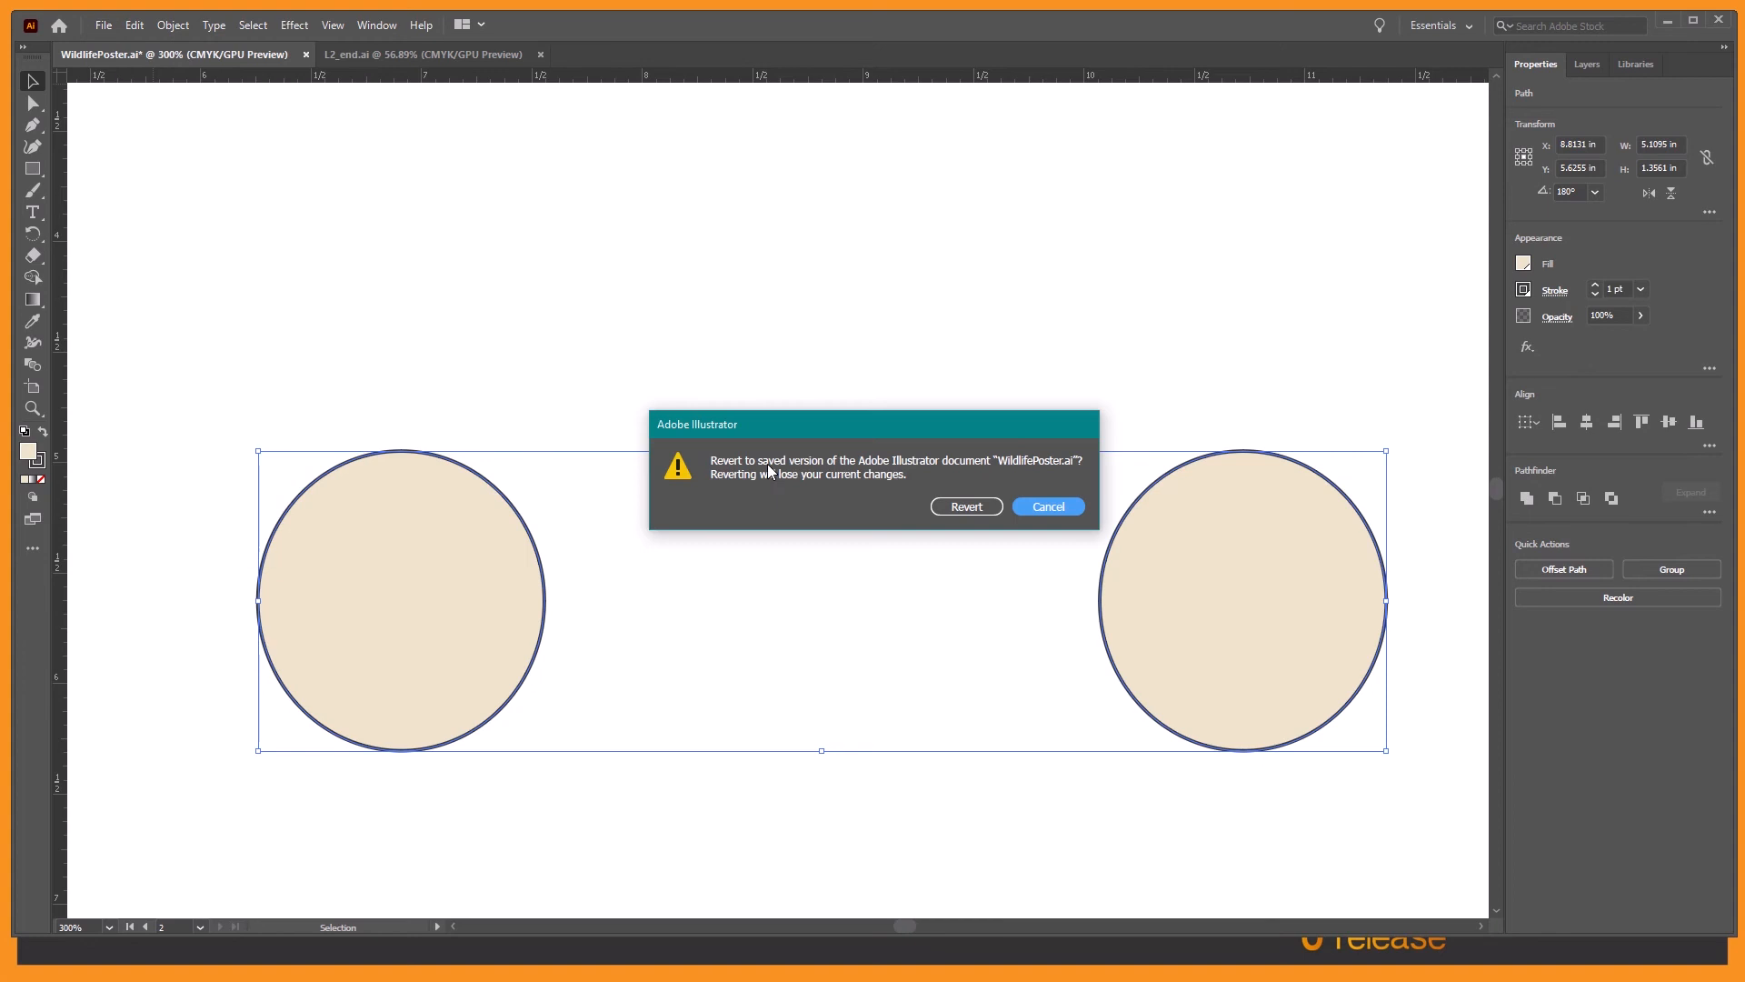
left_click(964, 507)
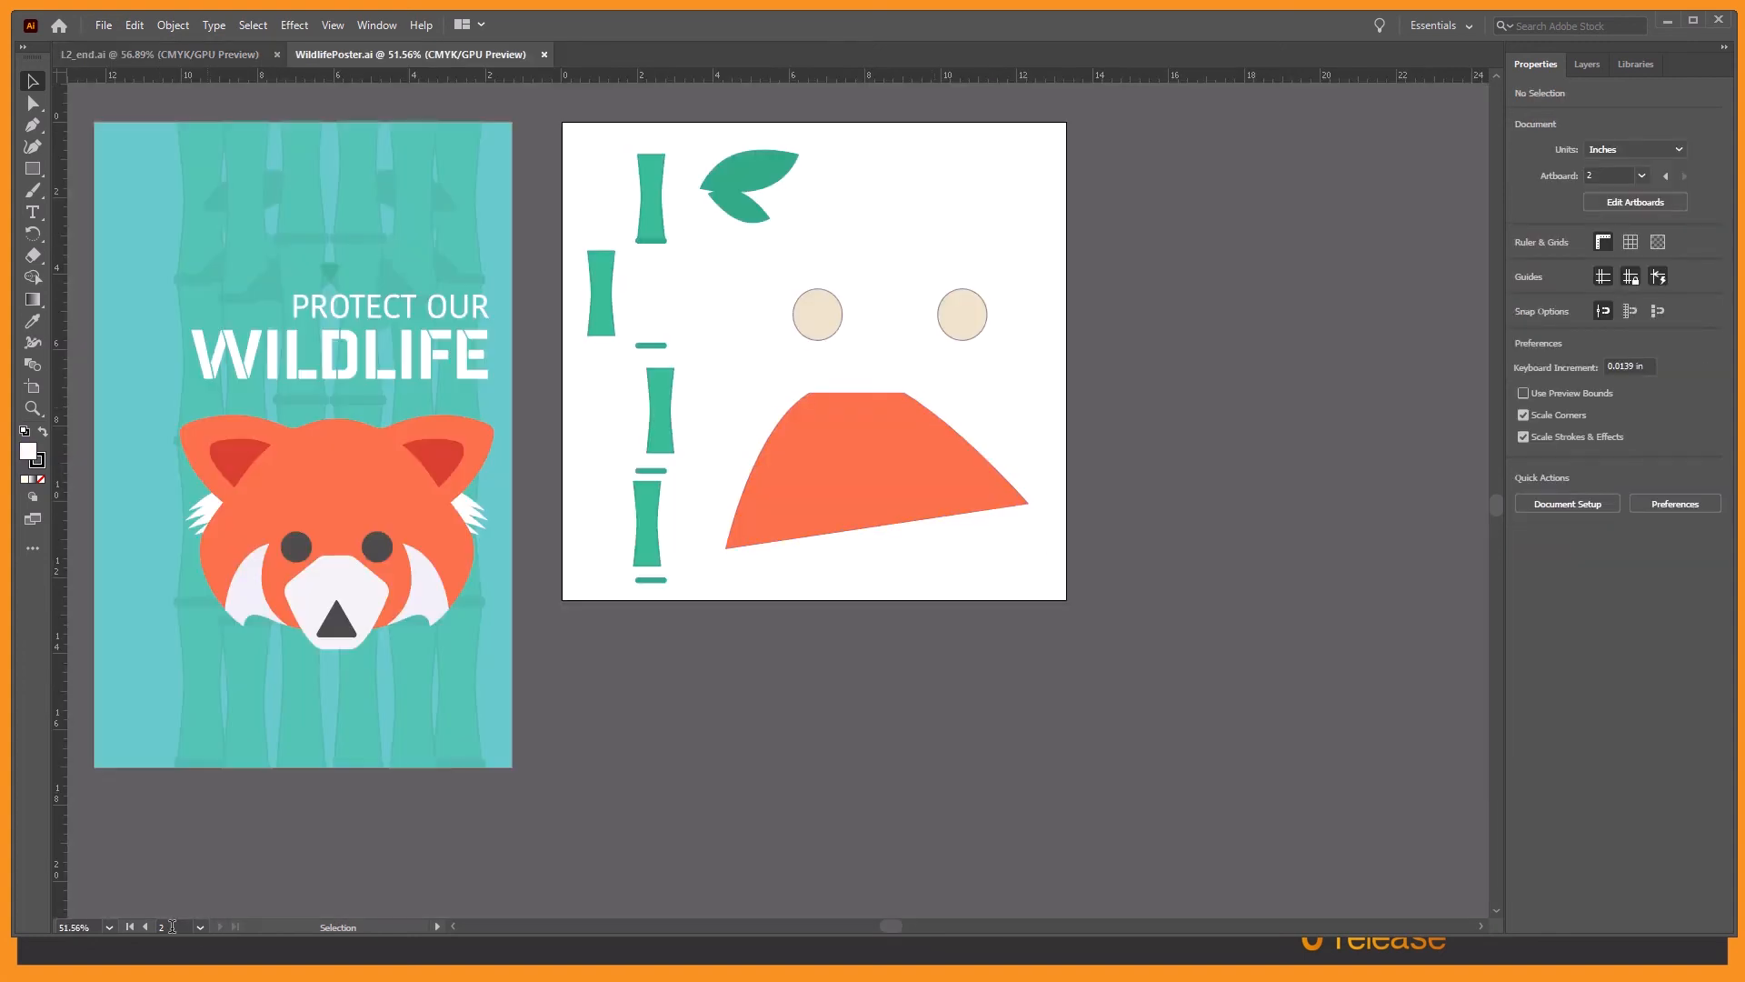
Step: Fit the second artboard in the window and select the leftmost bamboo segment with the Direct Selection tool
left_click(341, 27)
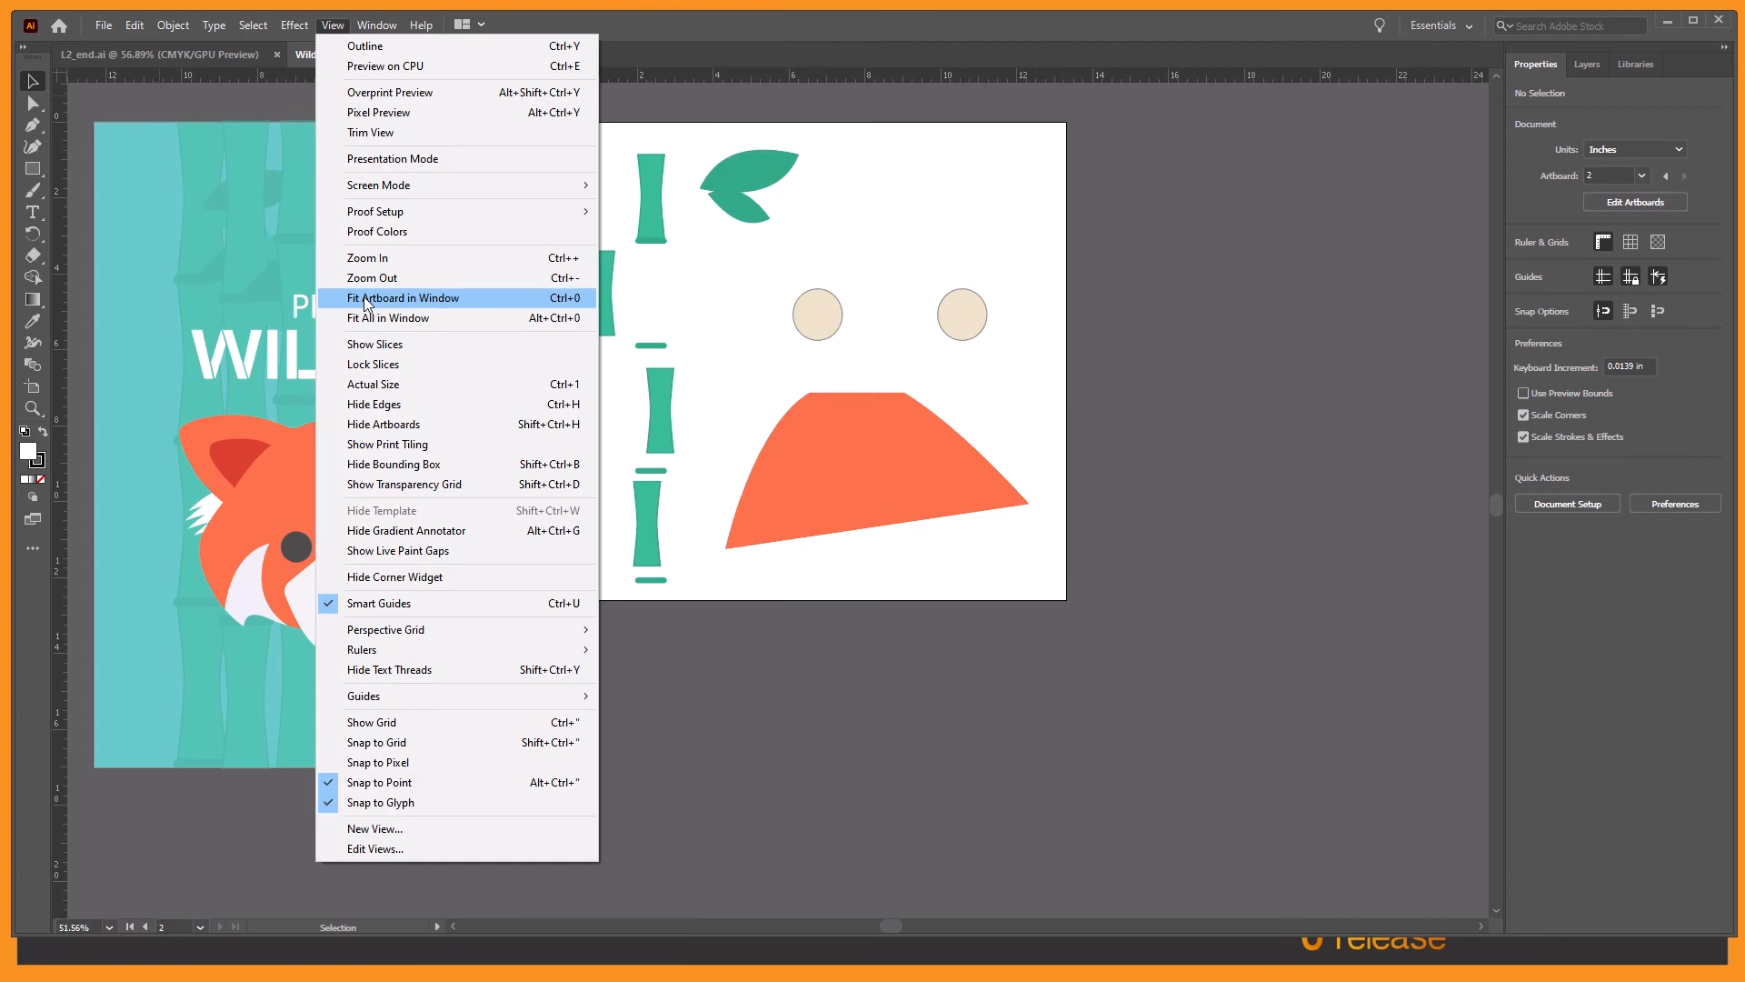
left_click(367, 300)
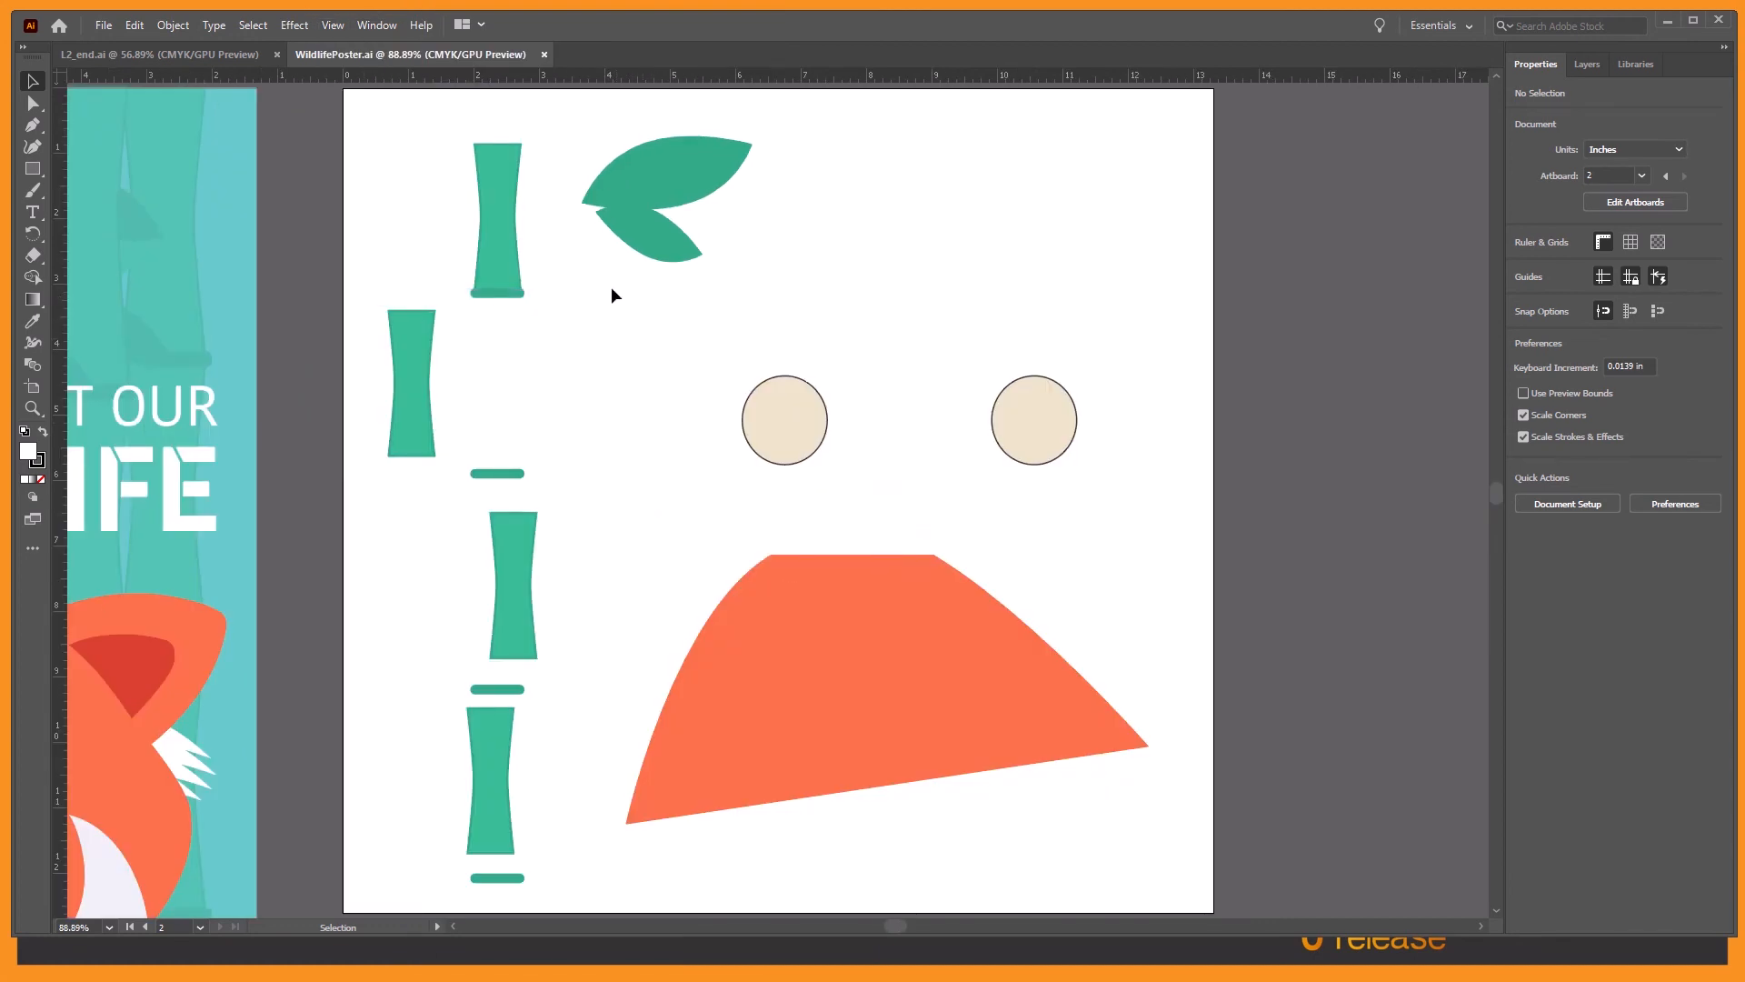
left_click(31, 104)
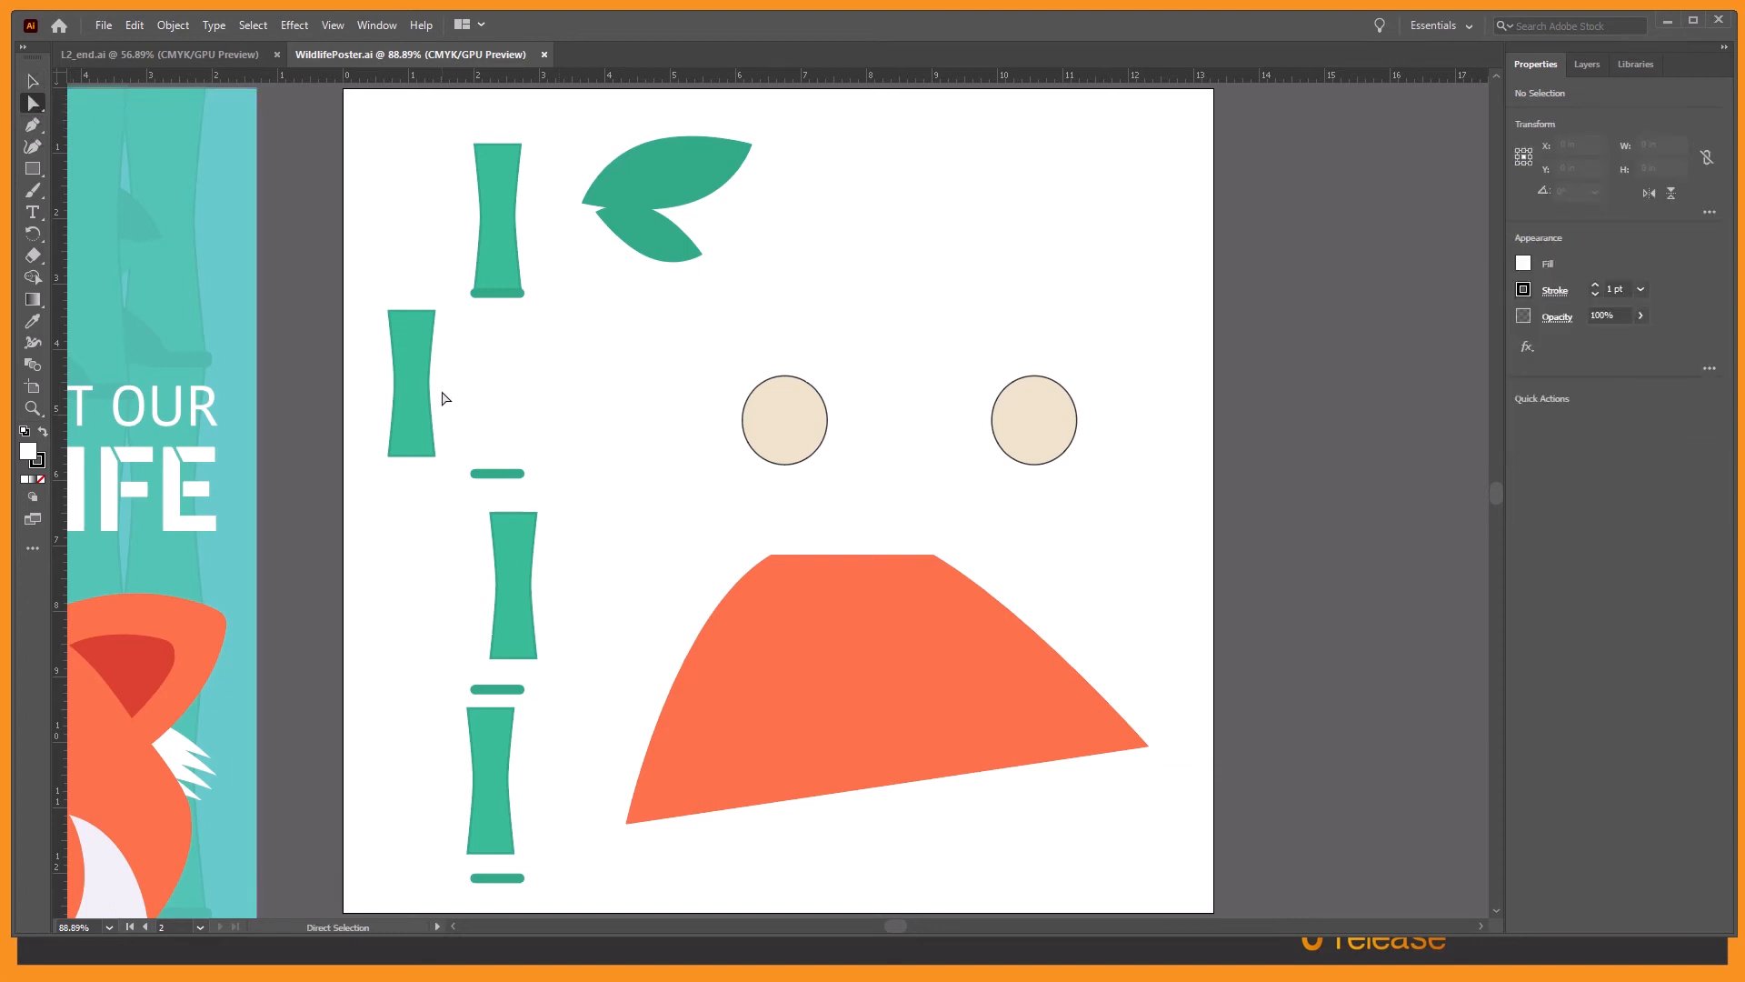
left_click(410, 349)
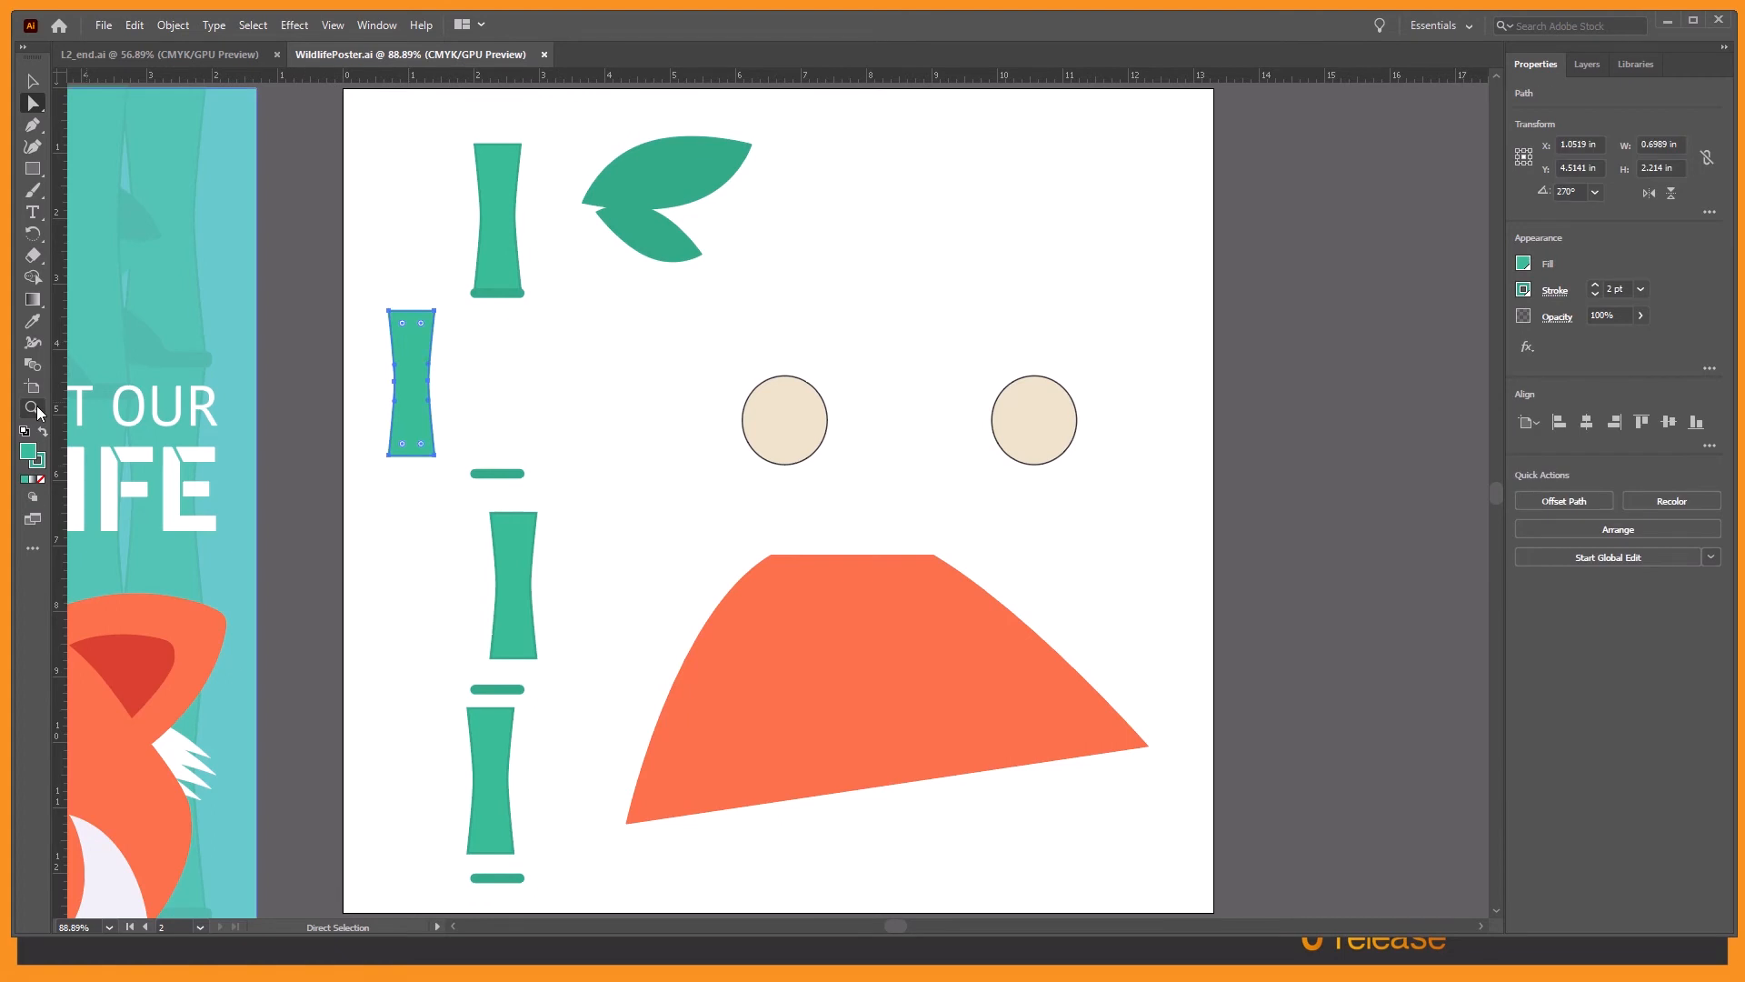
Step: Move the leftmost bamboo segment's top-right anchor point about 0.07 in left and 0.28 in down, and try rounding that corner
left_click(36, 406)
left_click(448, 346)
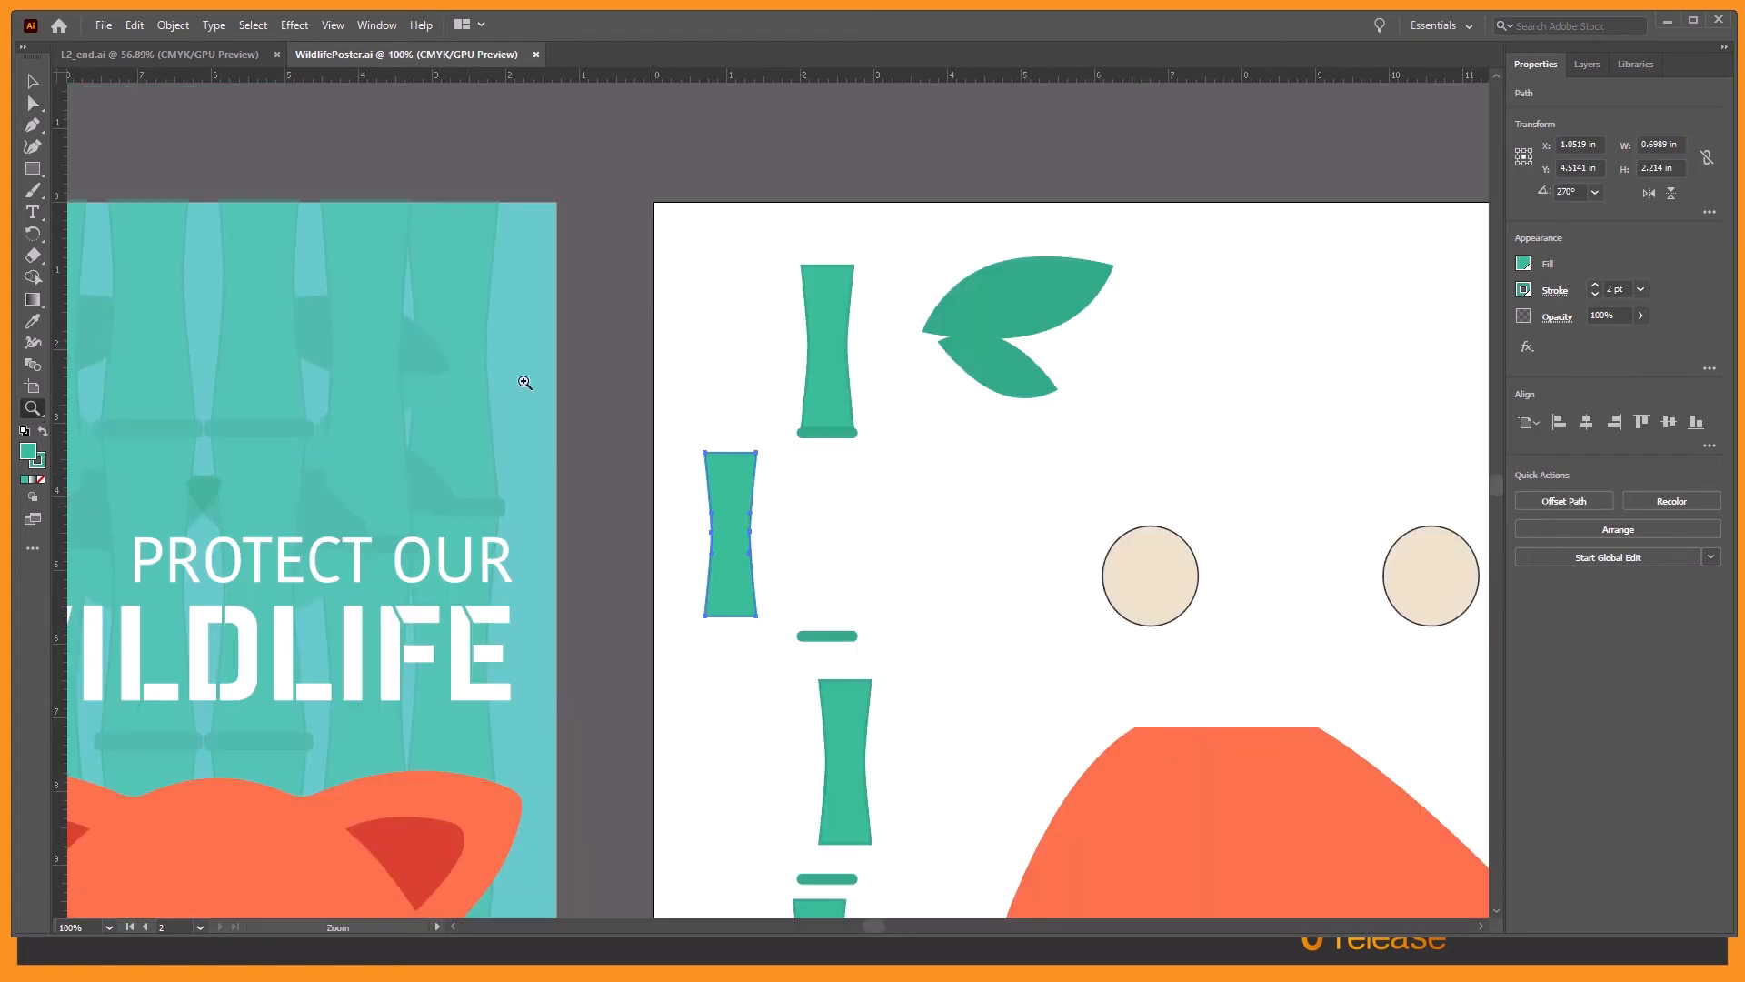
left_click(756, 518)
left_click(736, 518)
left_click(810, 565)
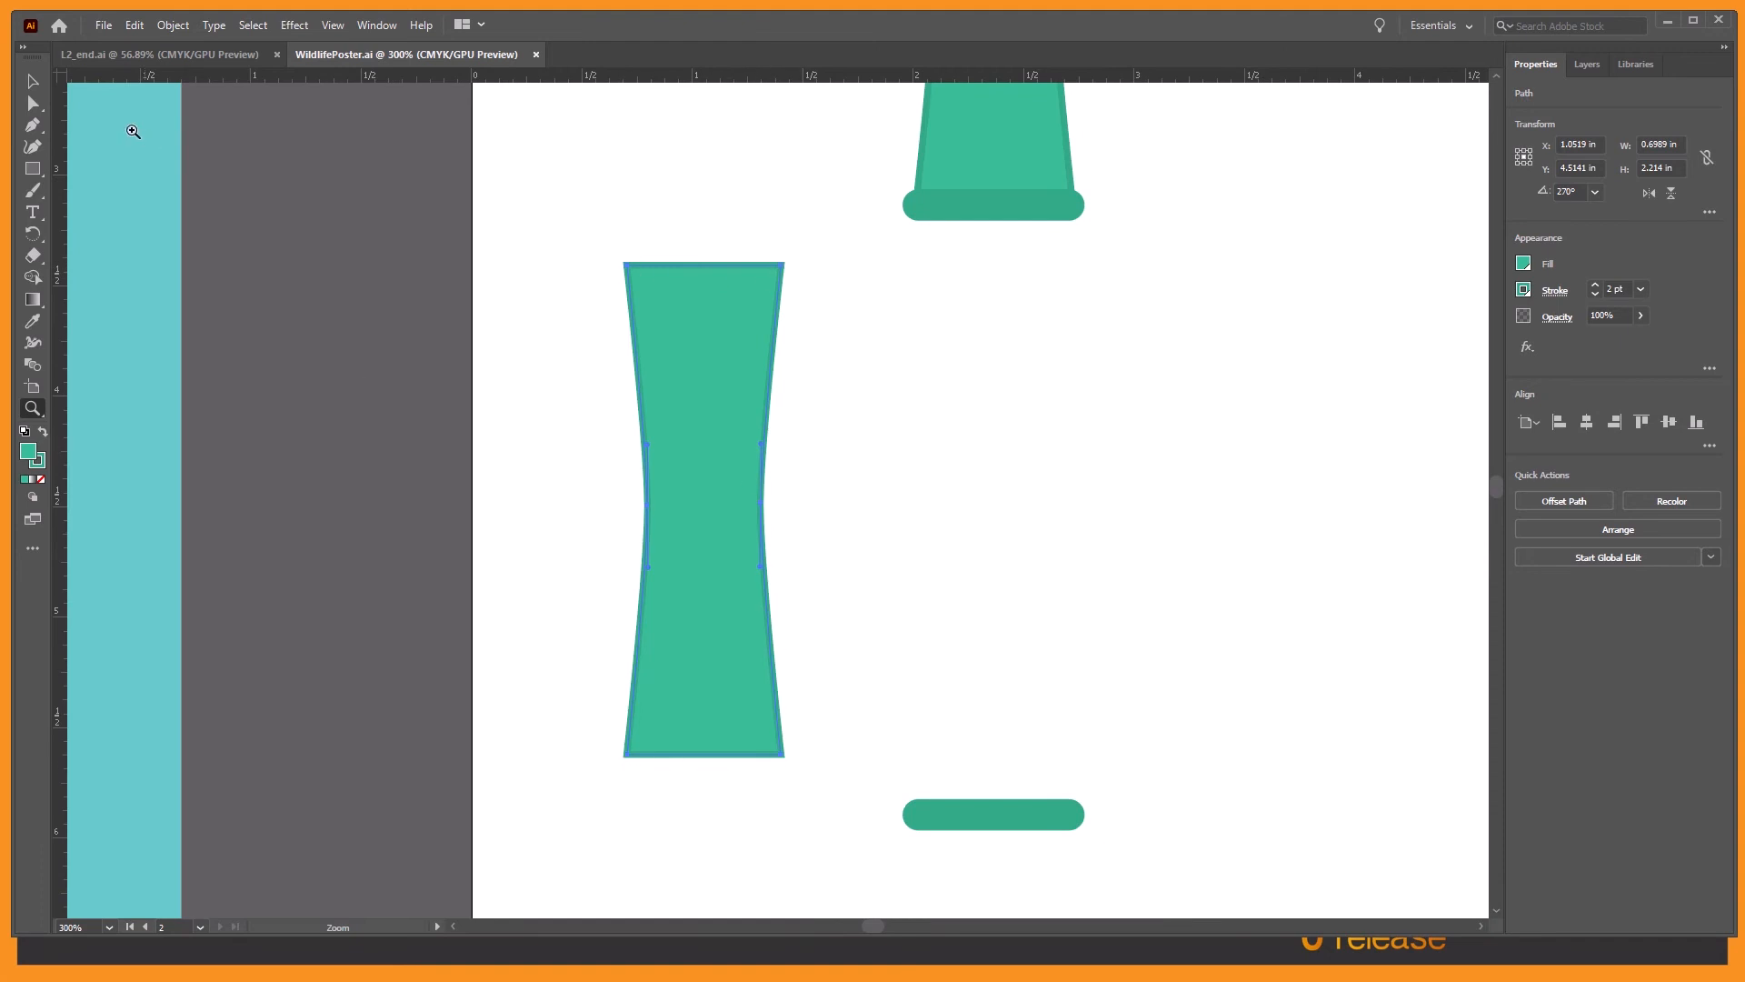
left_click(35, 105)
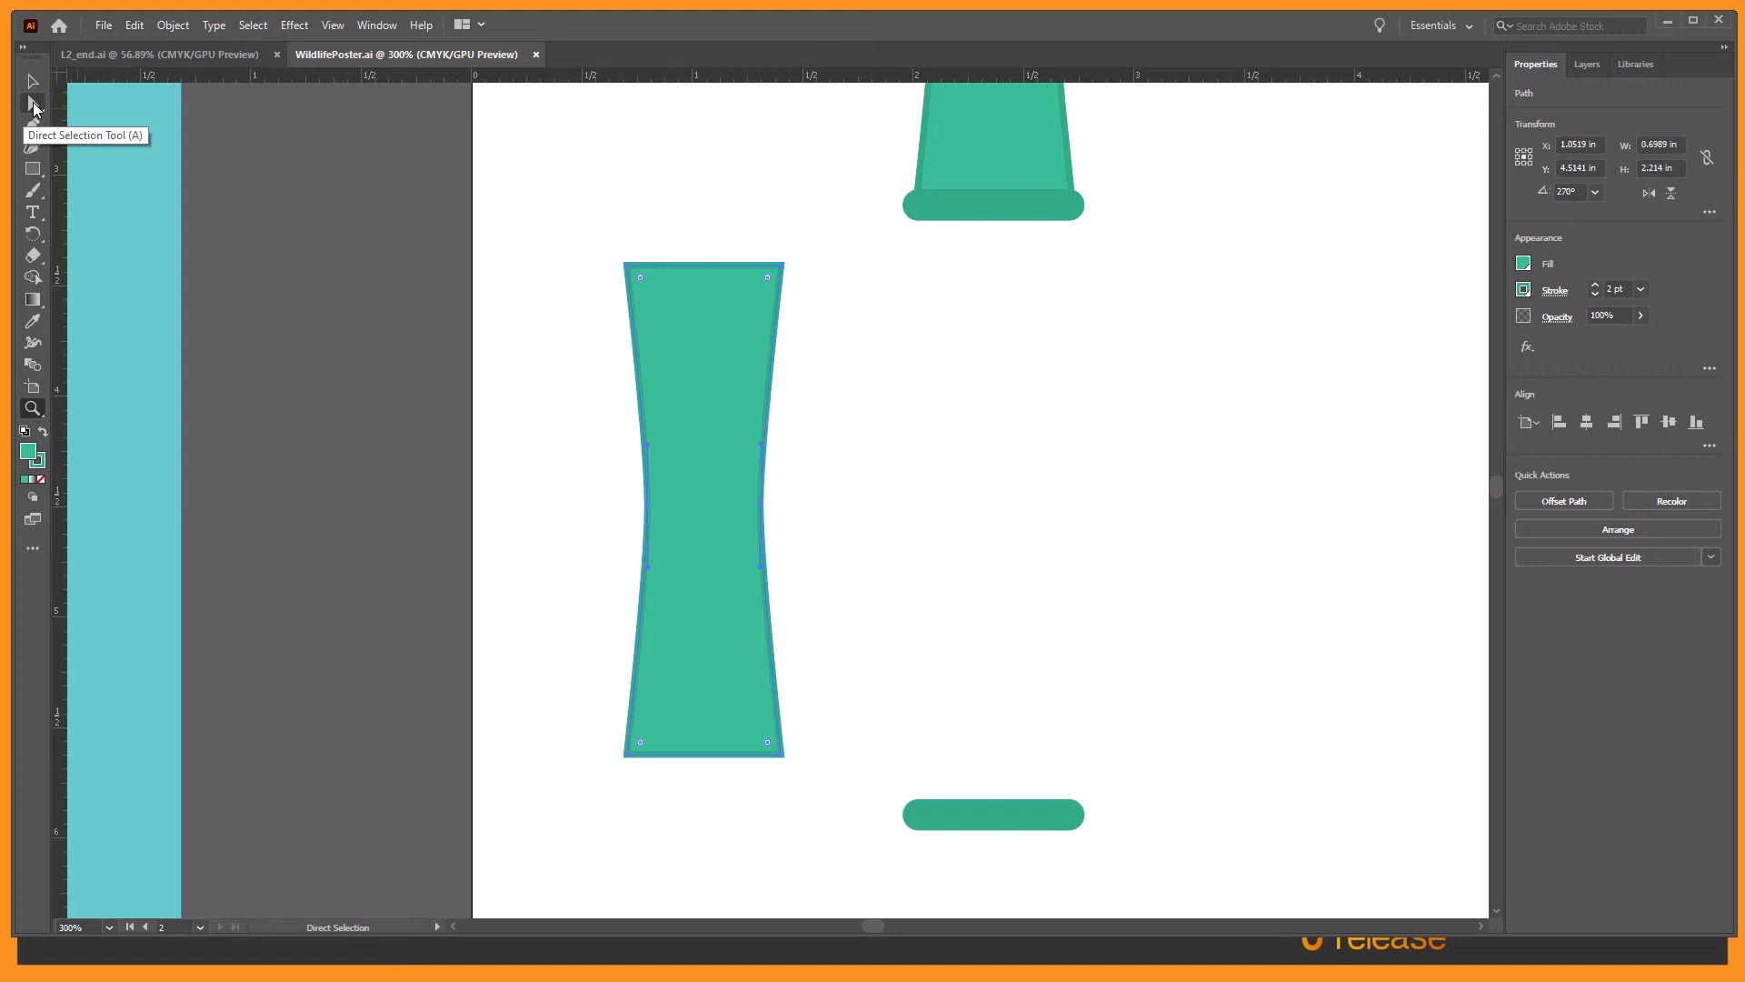
left_click(35, 107)
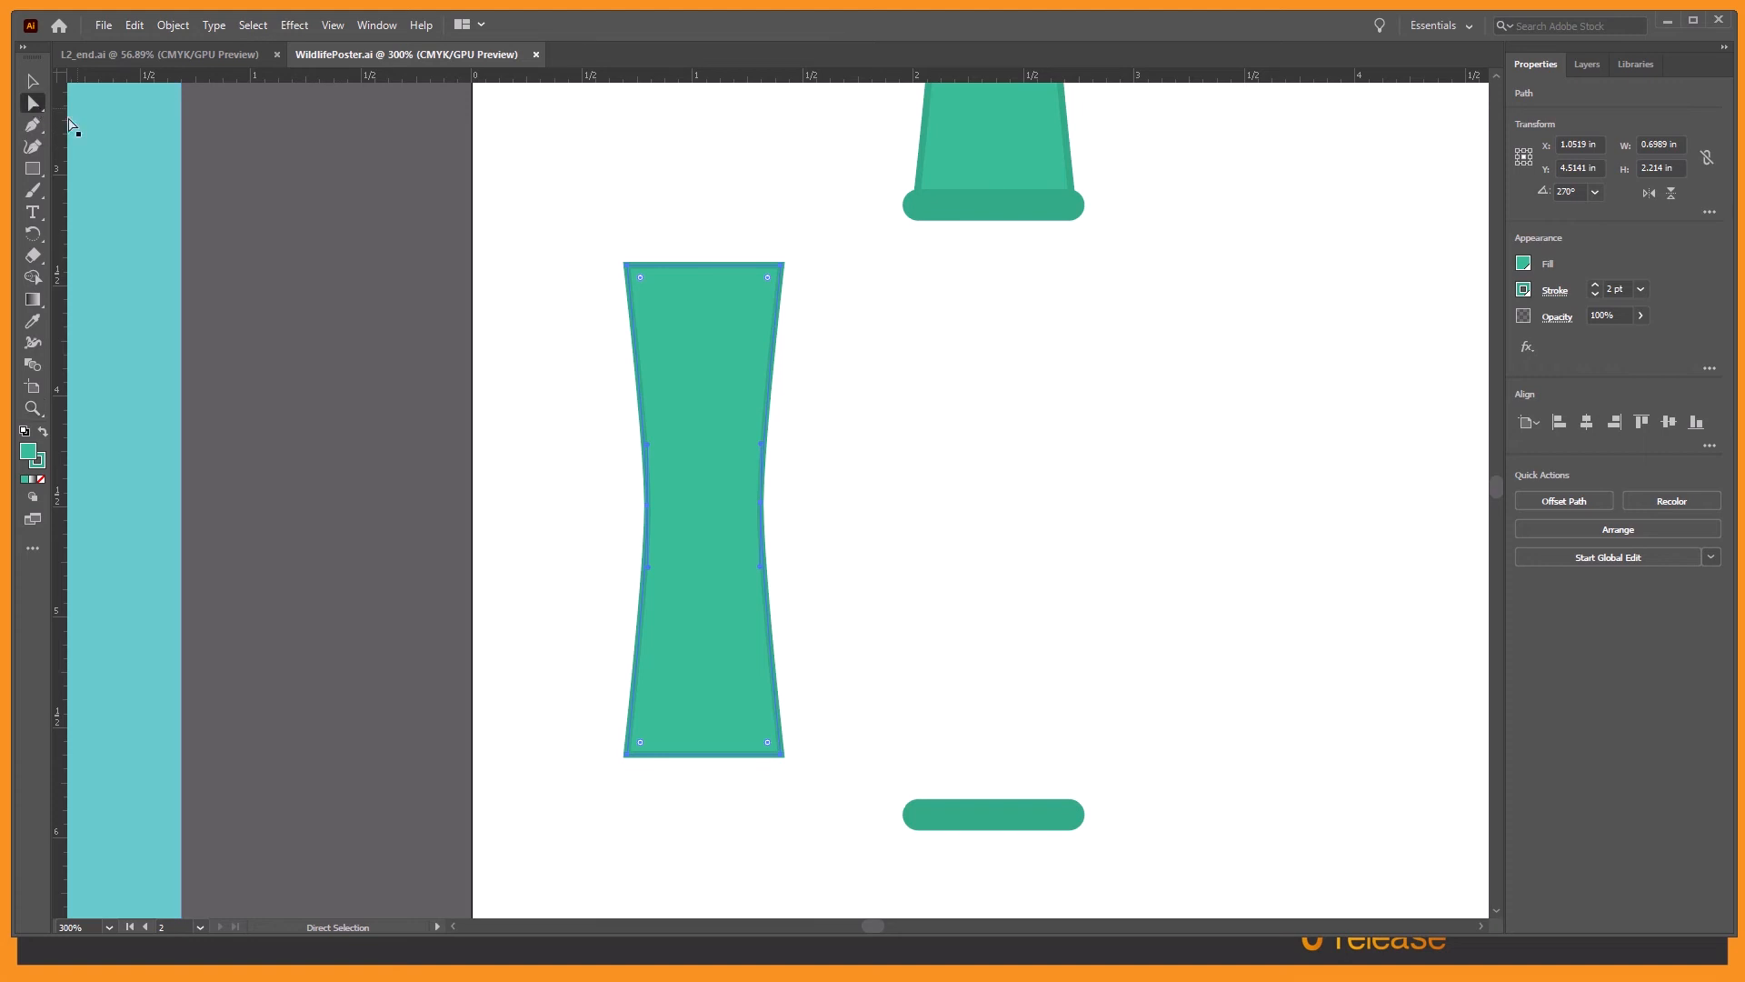
left_click(782, 269)
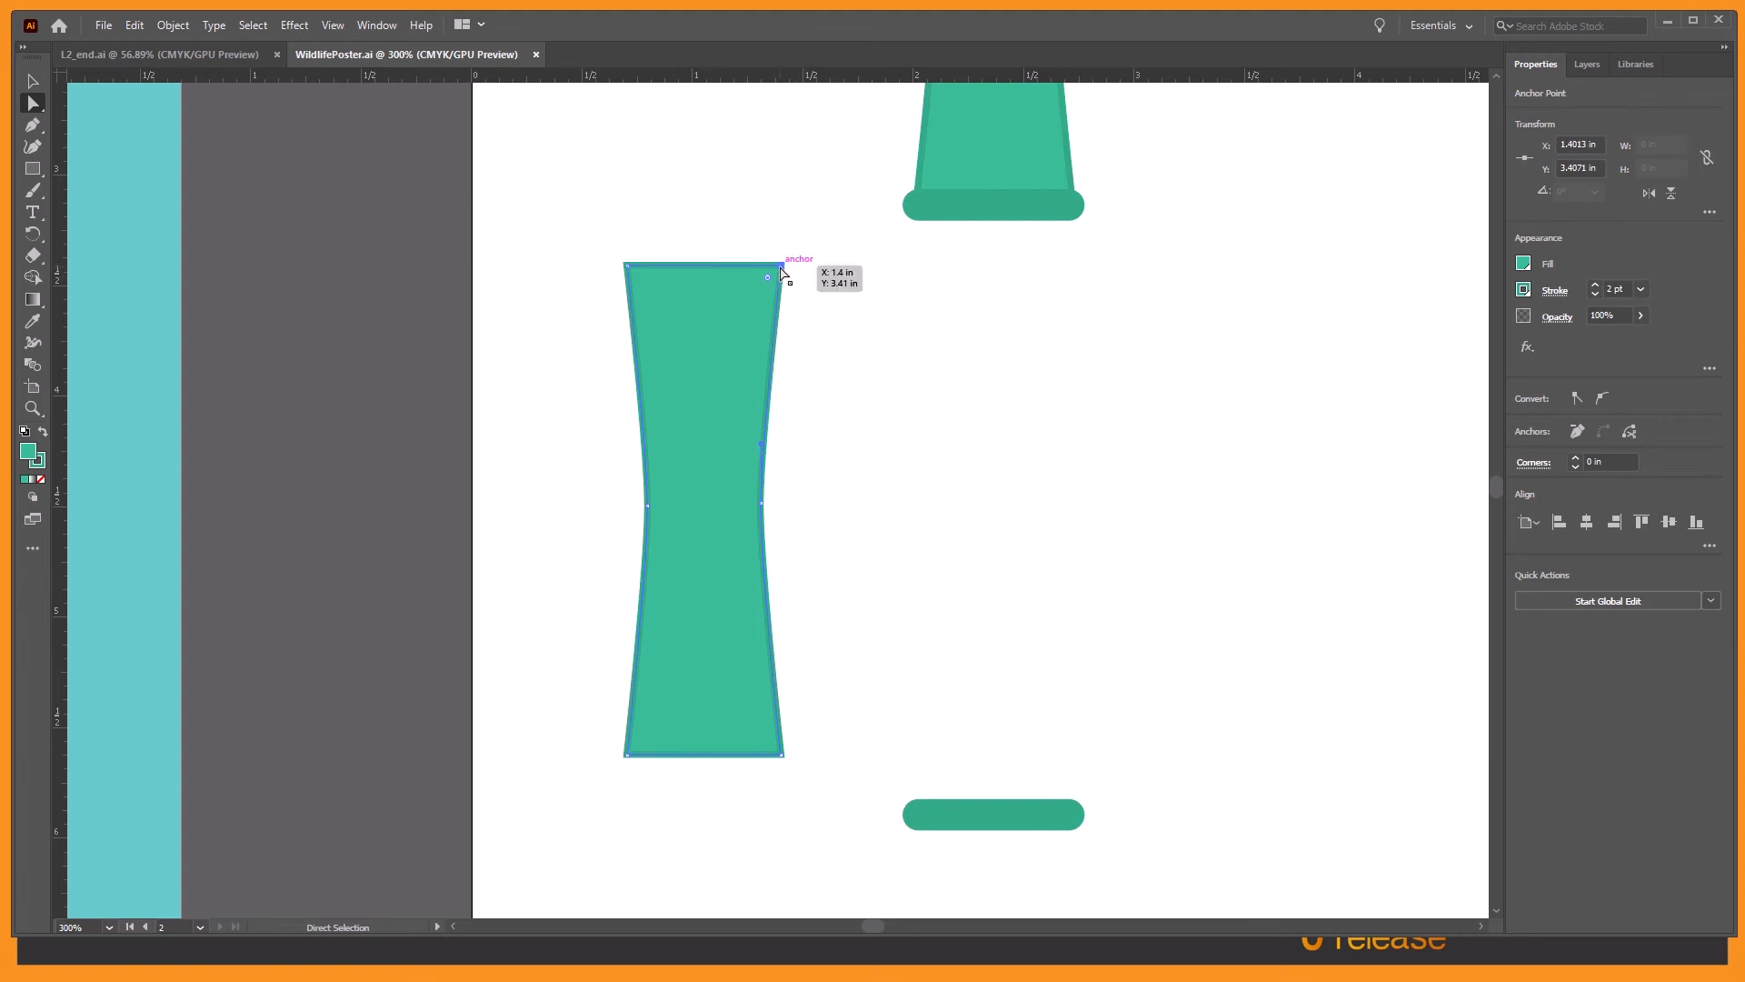
left_click_drag(782, 273, 768, 325)
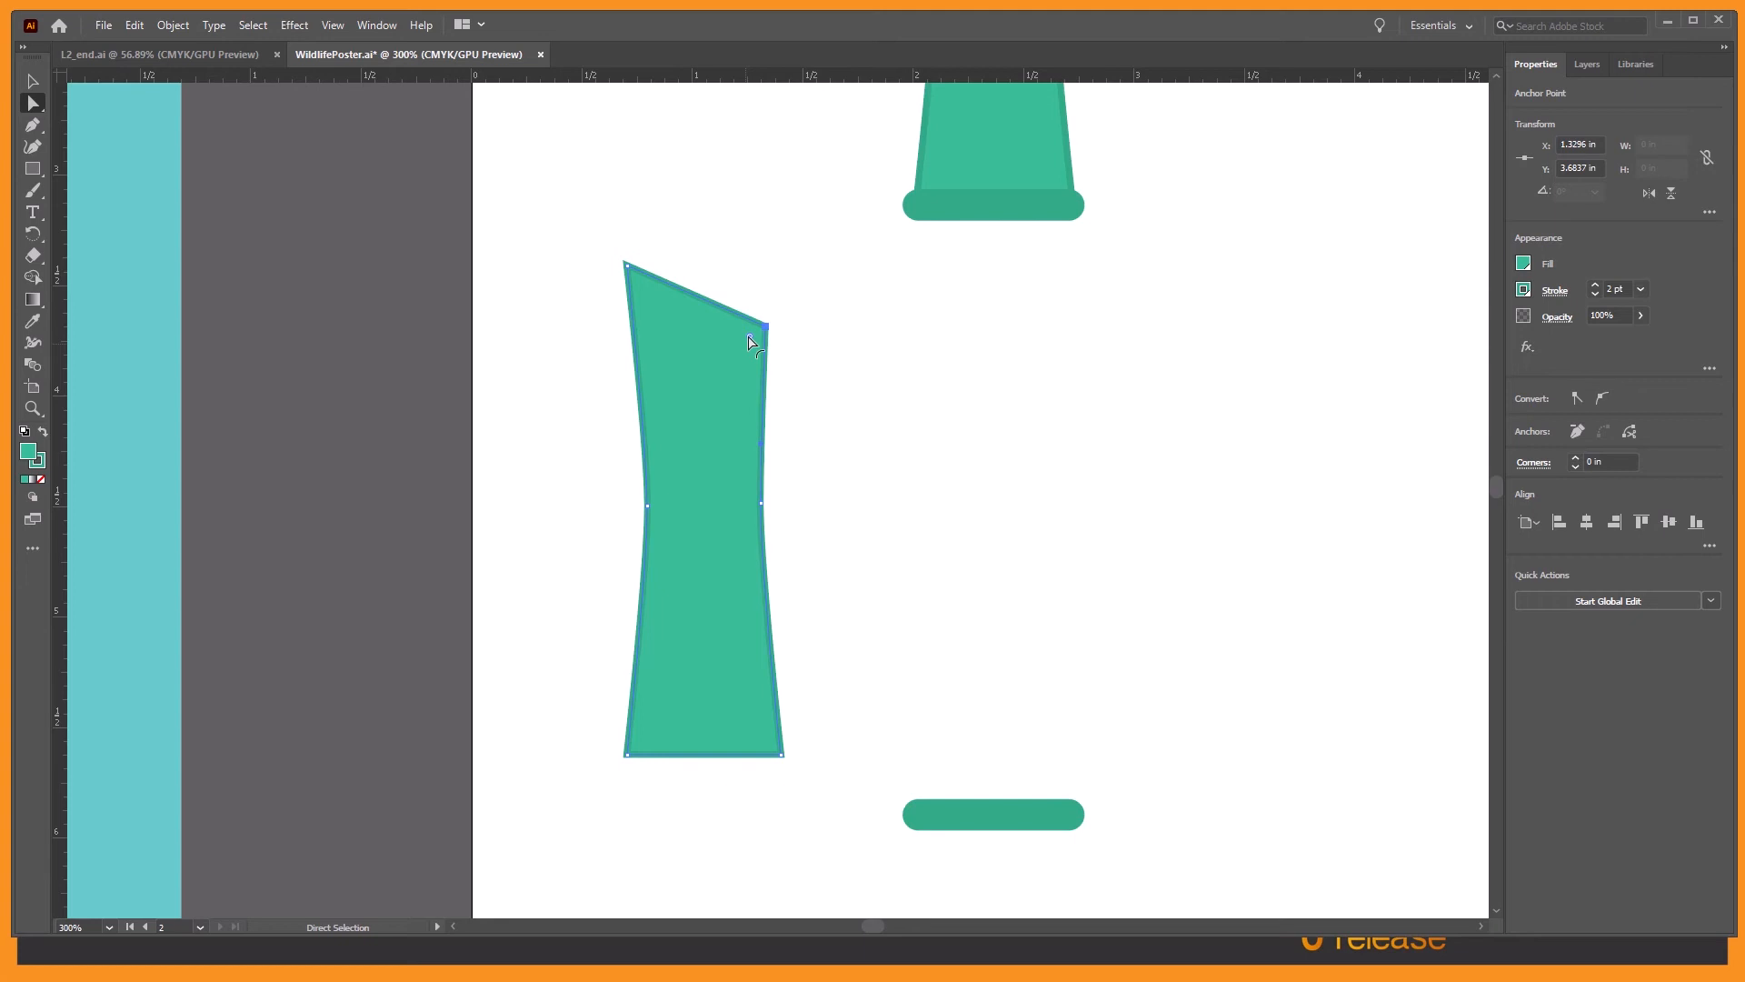
left_click_drag(749, 341, 727, 348)
left_click_drag(727, 352, 809, 292)
Step: Revert WildlifePoster.ai to its saved version, discarding the reshaping of the bamboo segment
left_click(104, 24)
left_click(145, 292)
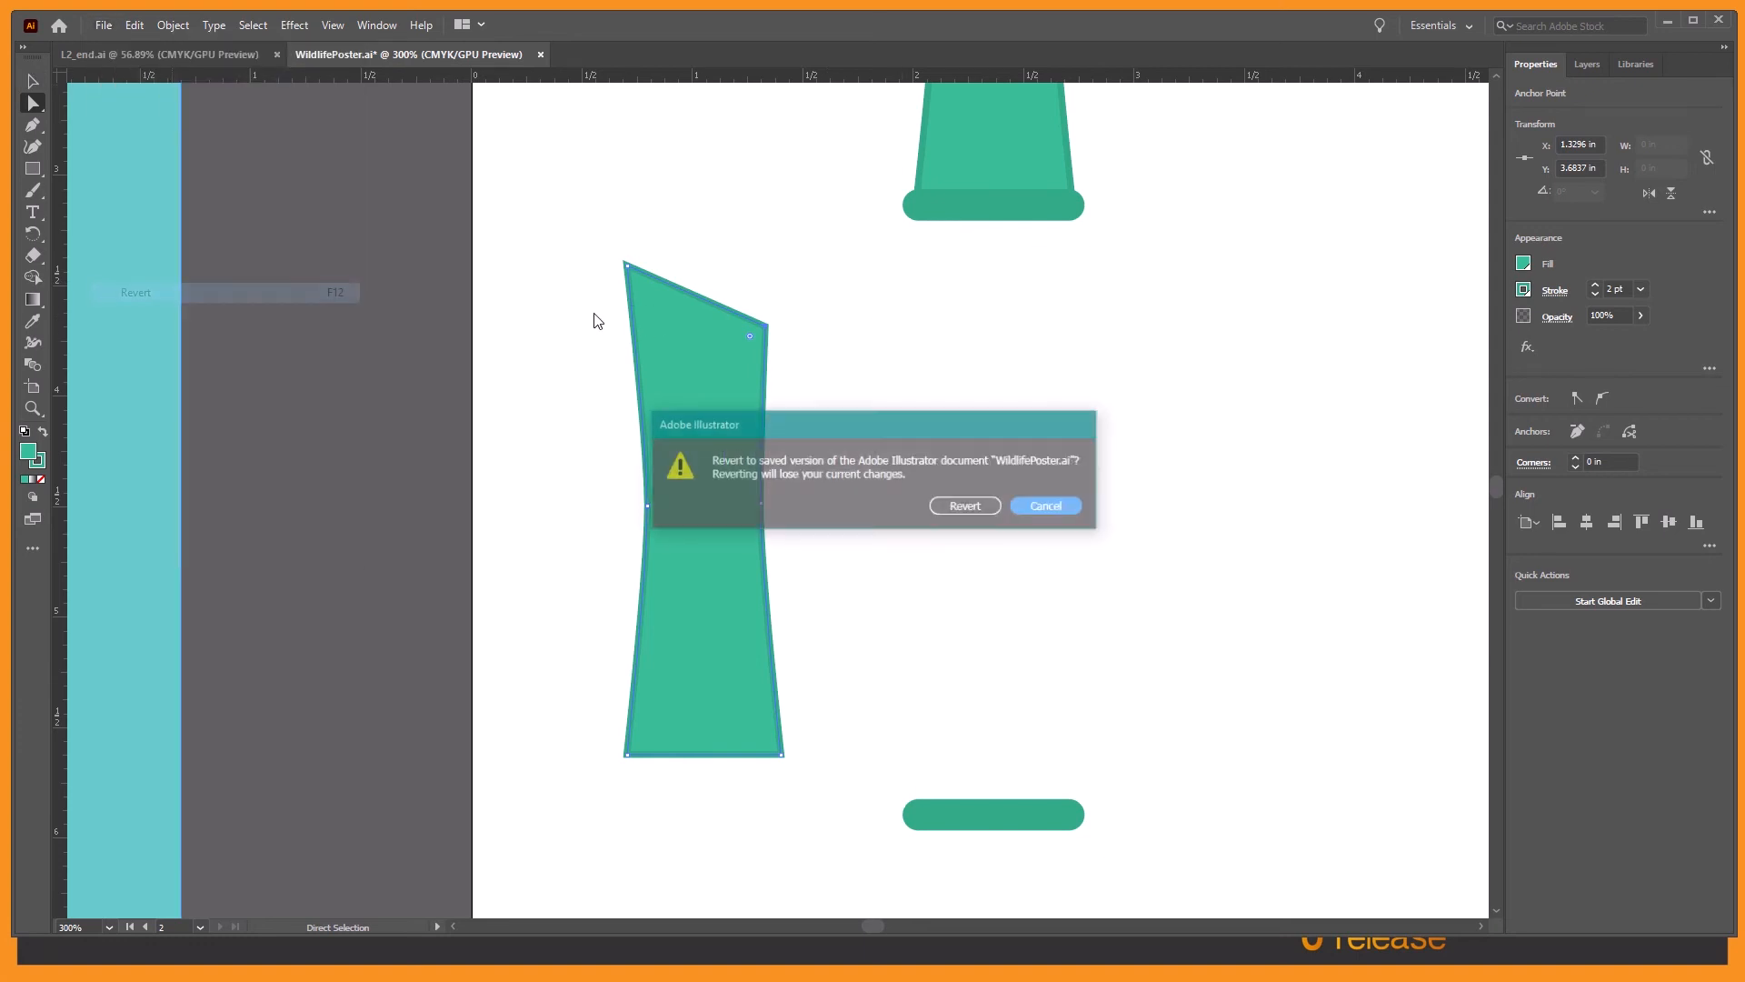
left_click(967, 506)
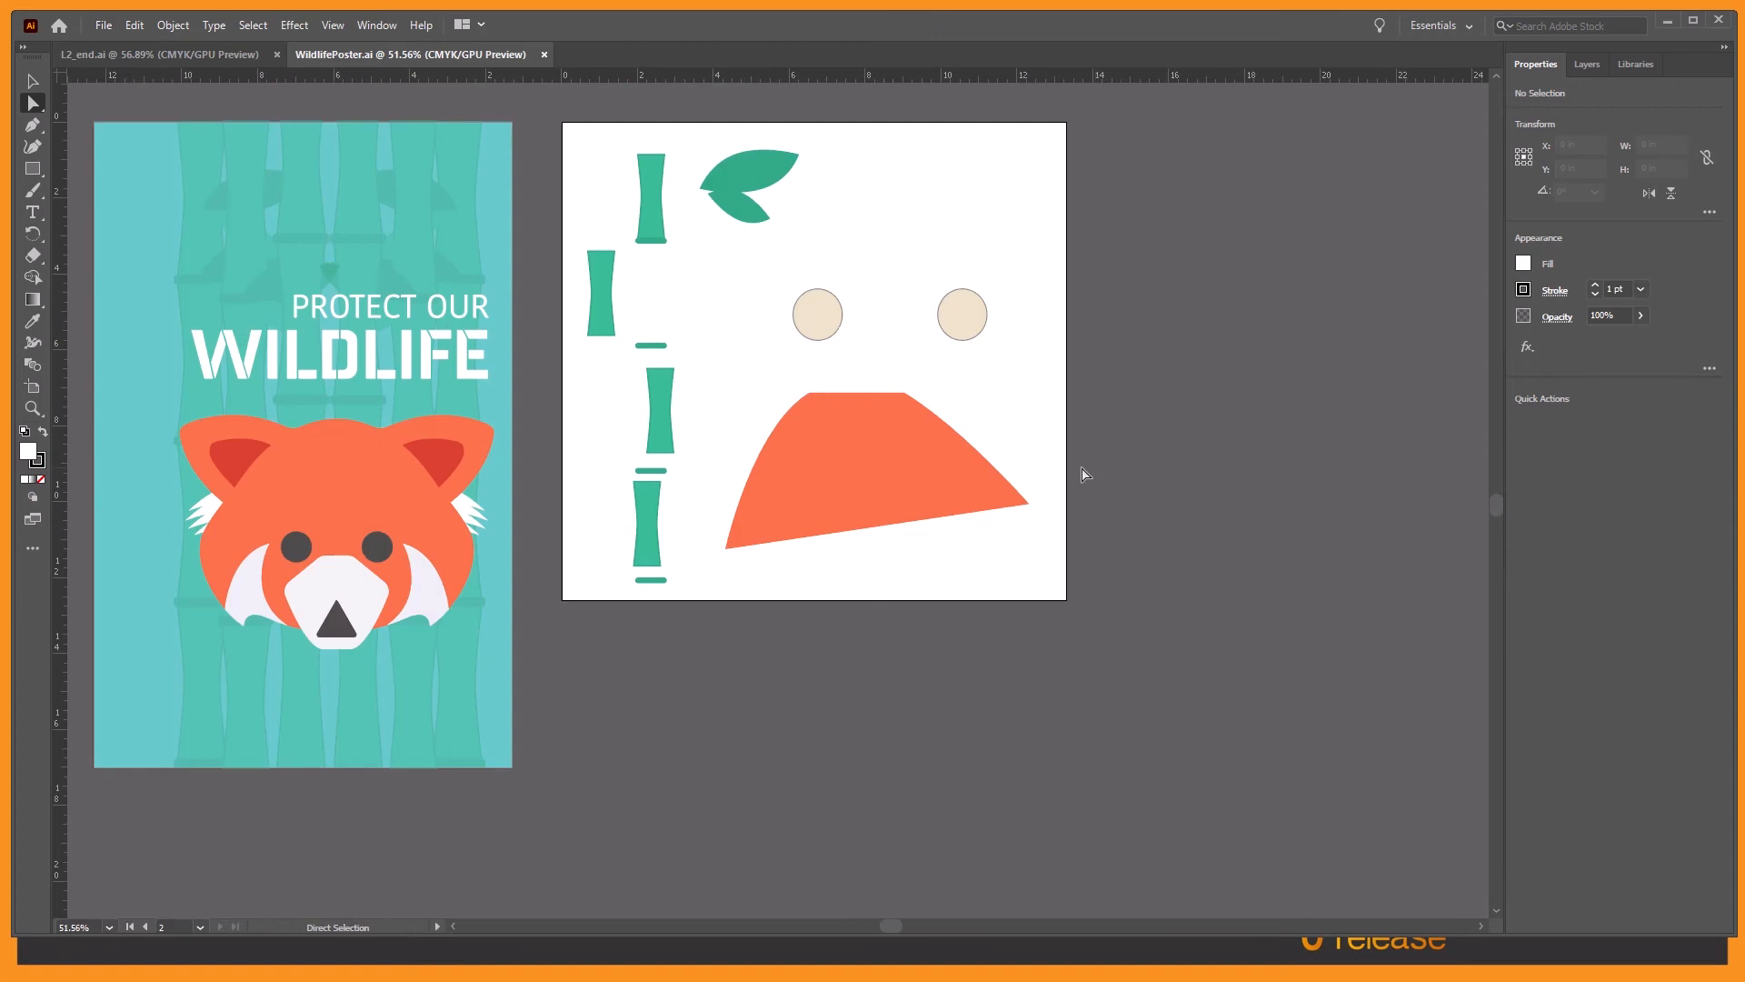
Step: Select the top anchor points of both beige circles with the Direct Selection tool and move them about 0.64 in left and 0.78 in up
key("z")
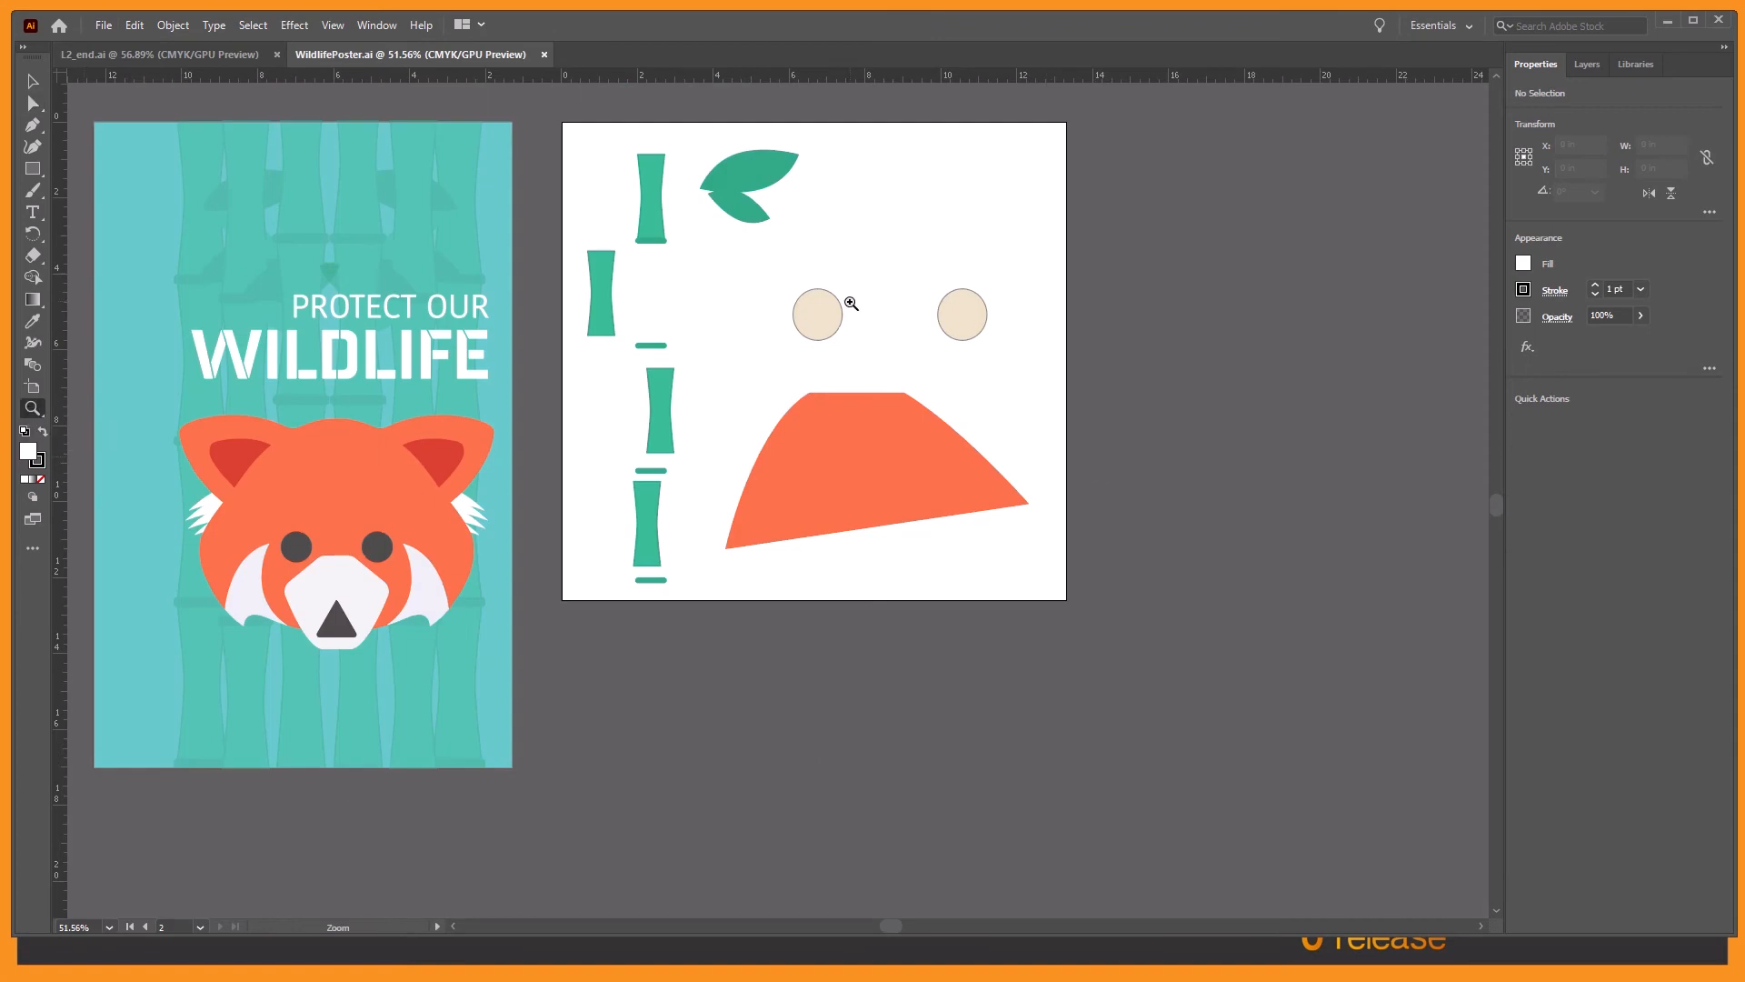
left_click(827, 318)
left_click(777, 491)
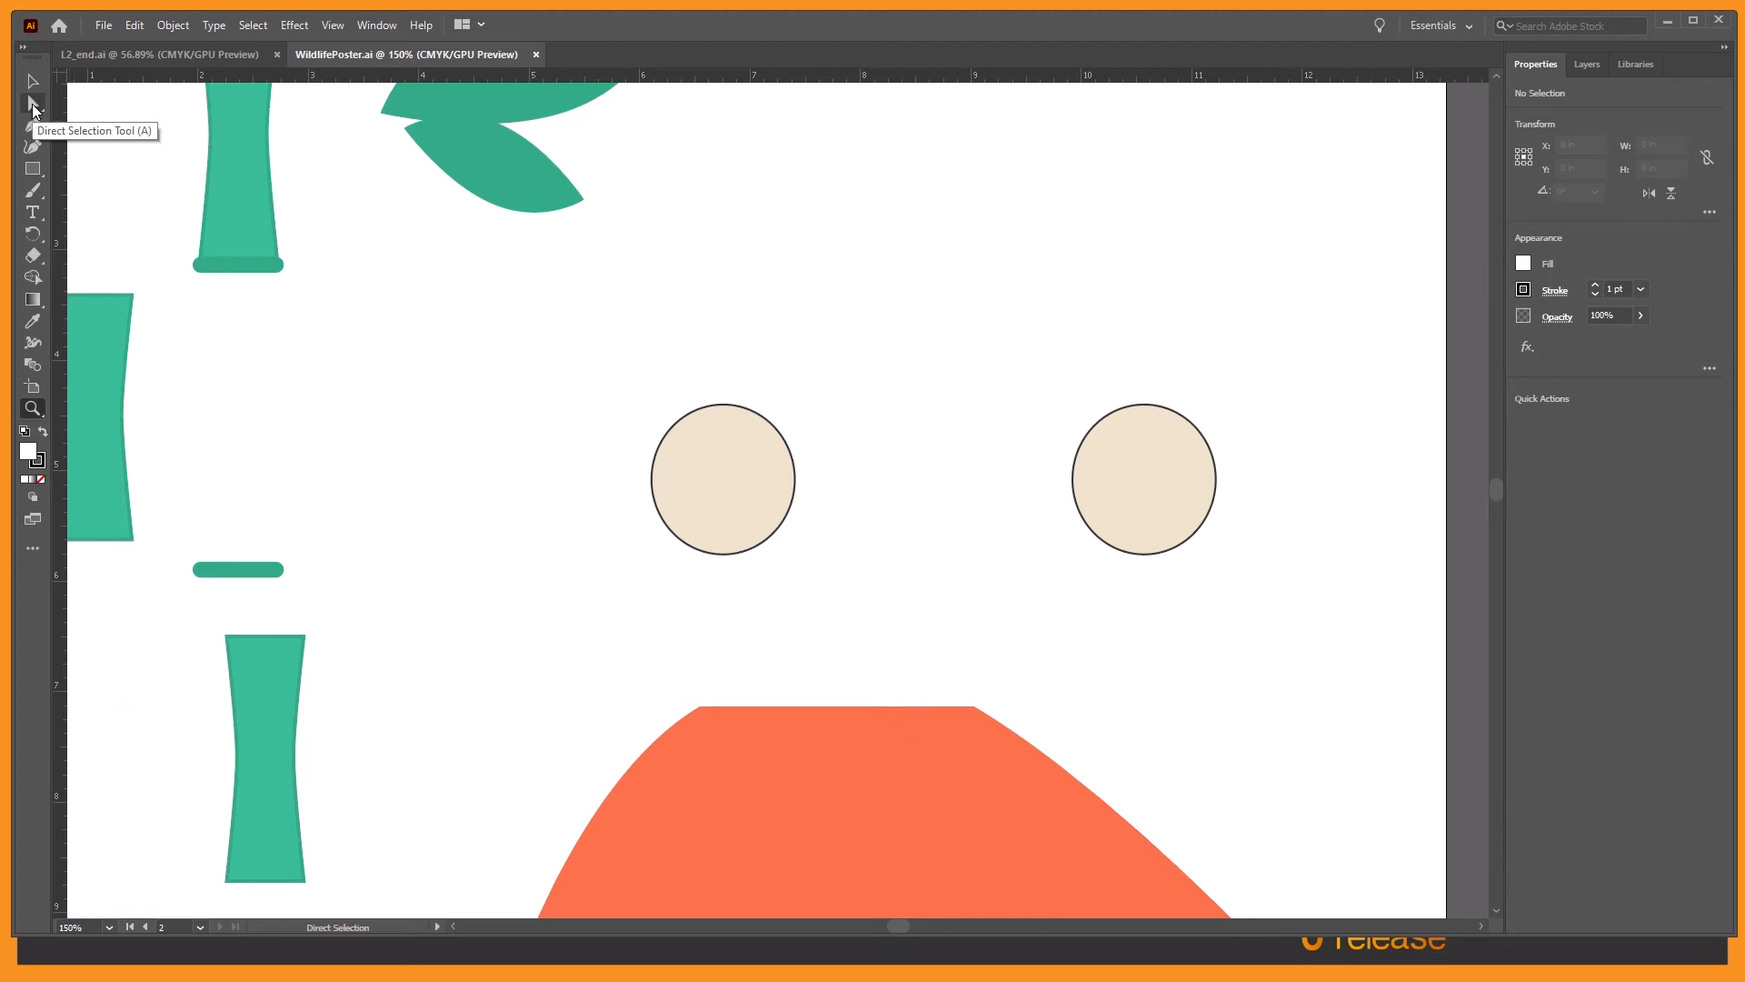
left_click(31, 104)
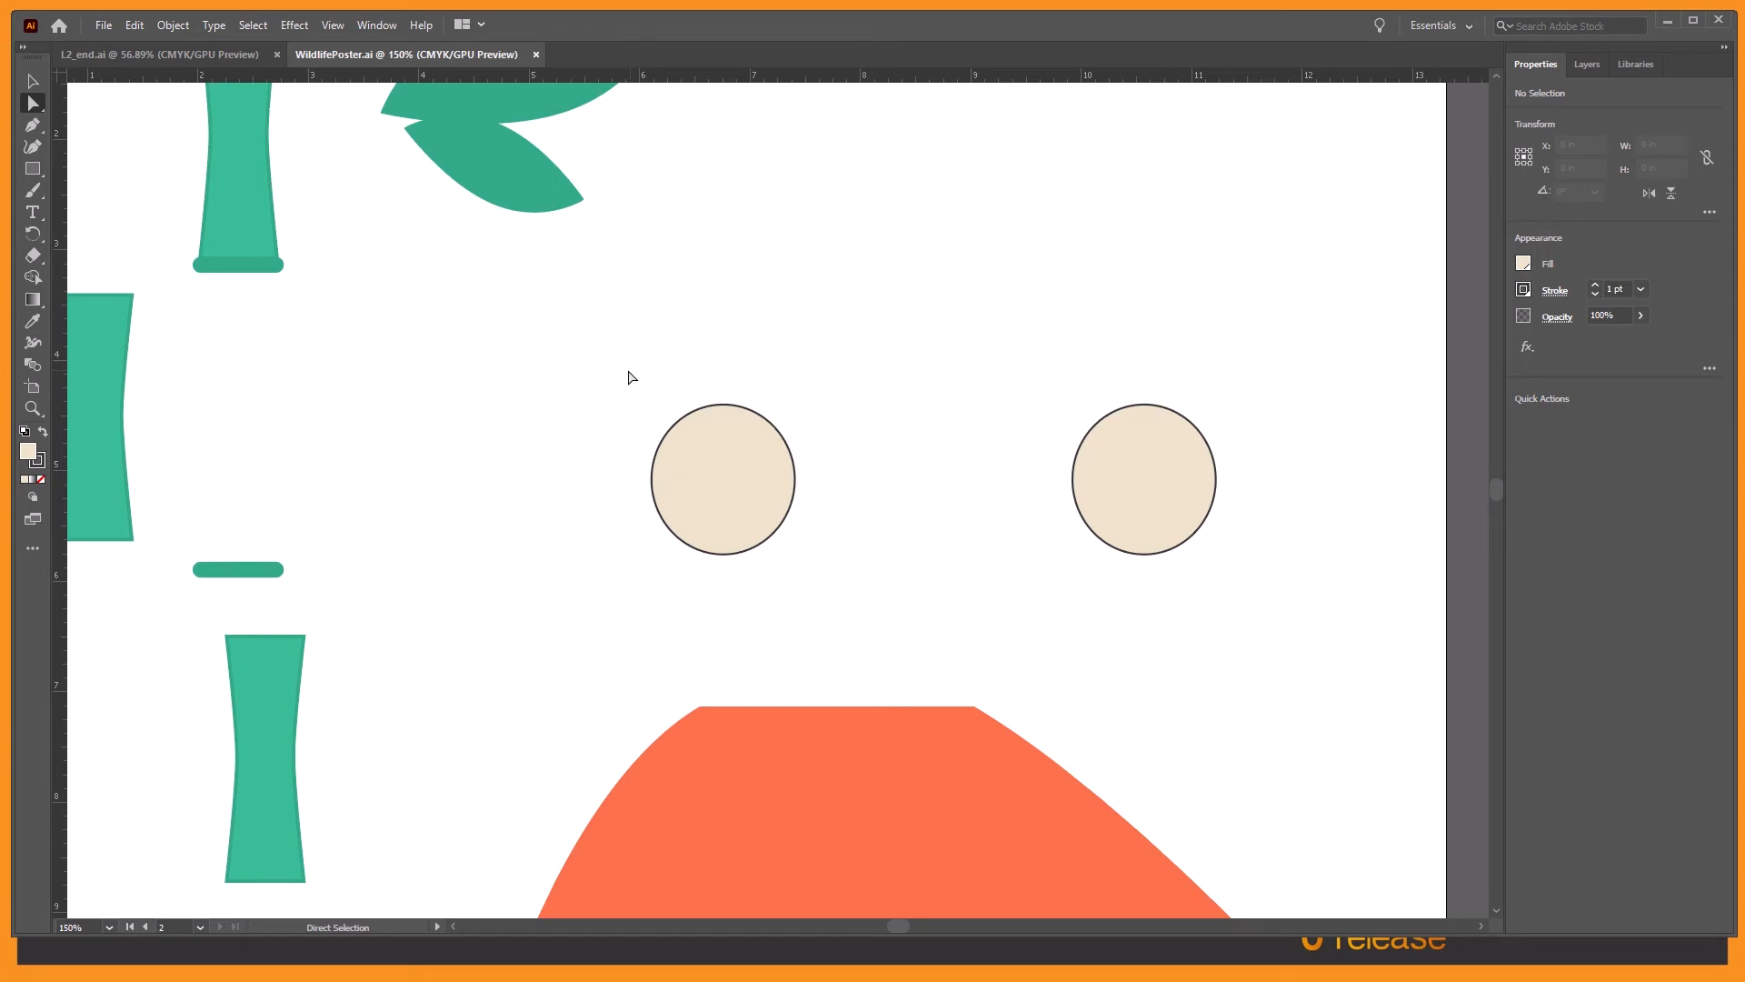
left_click_drag(629, 371, 1274, 441)
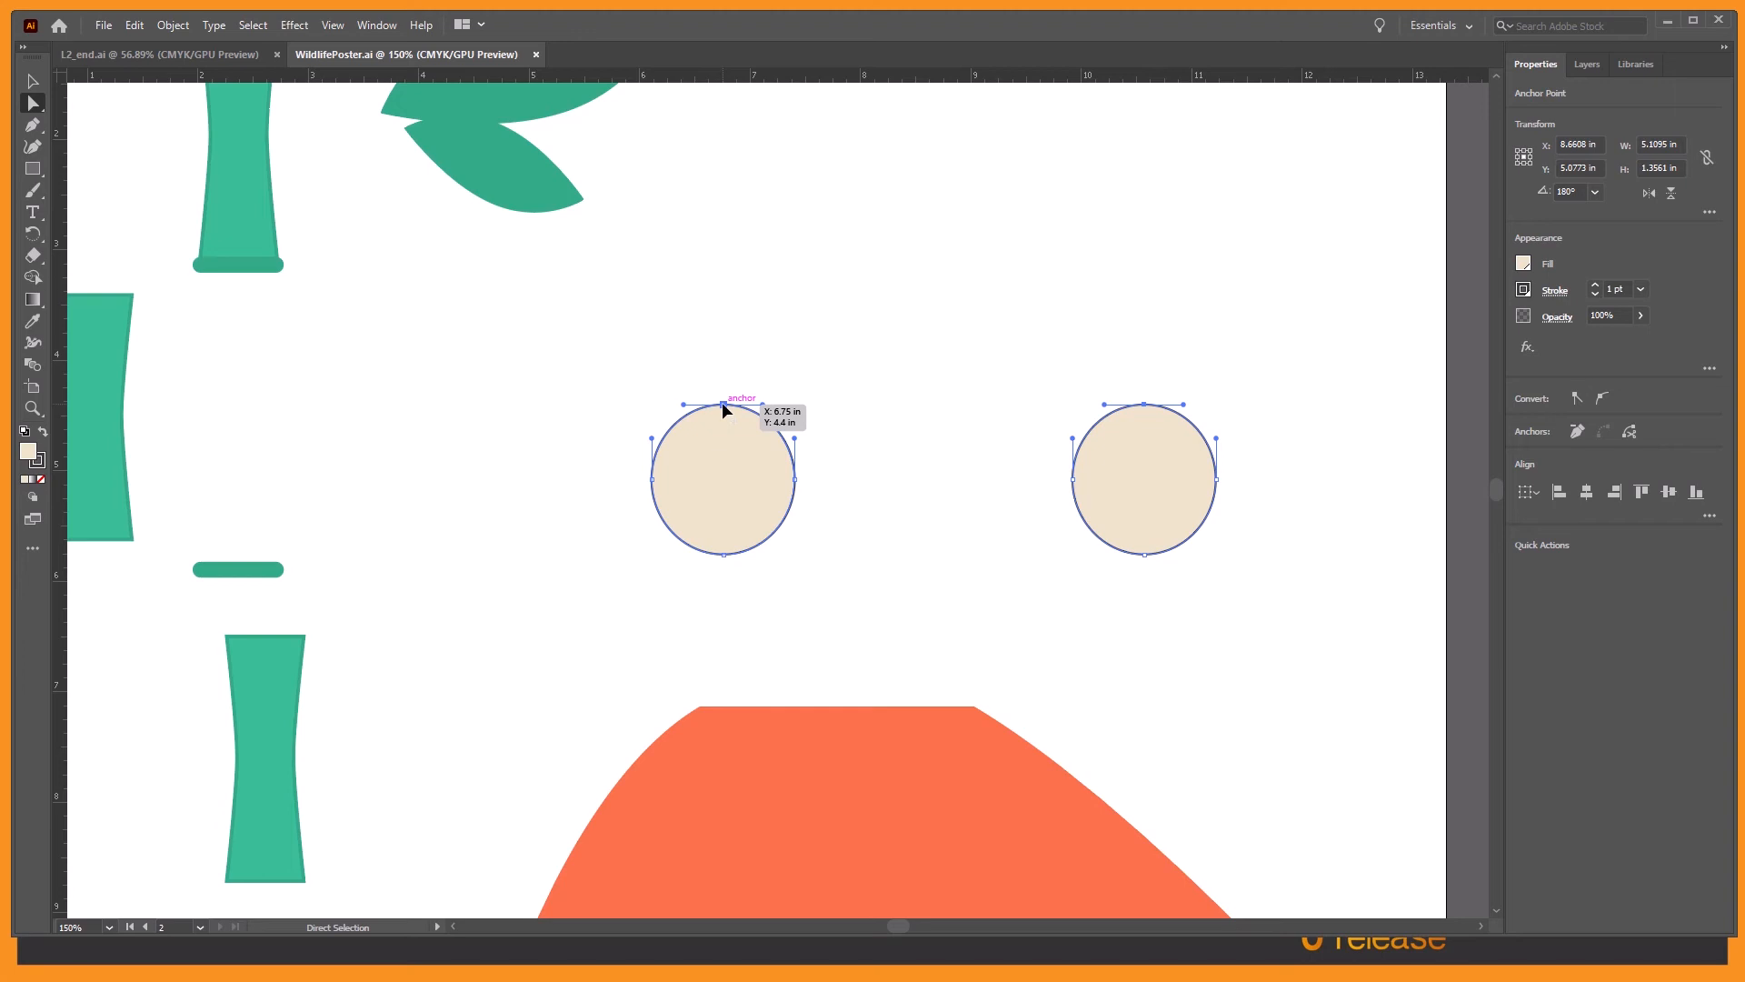
left_click_drag(722, 403, 651, 318)
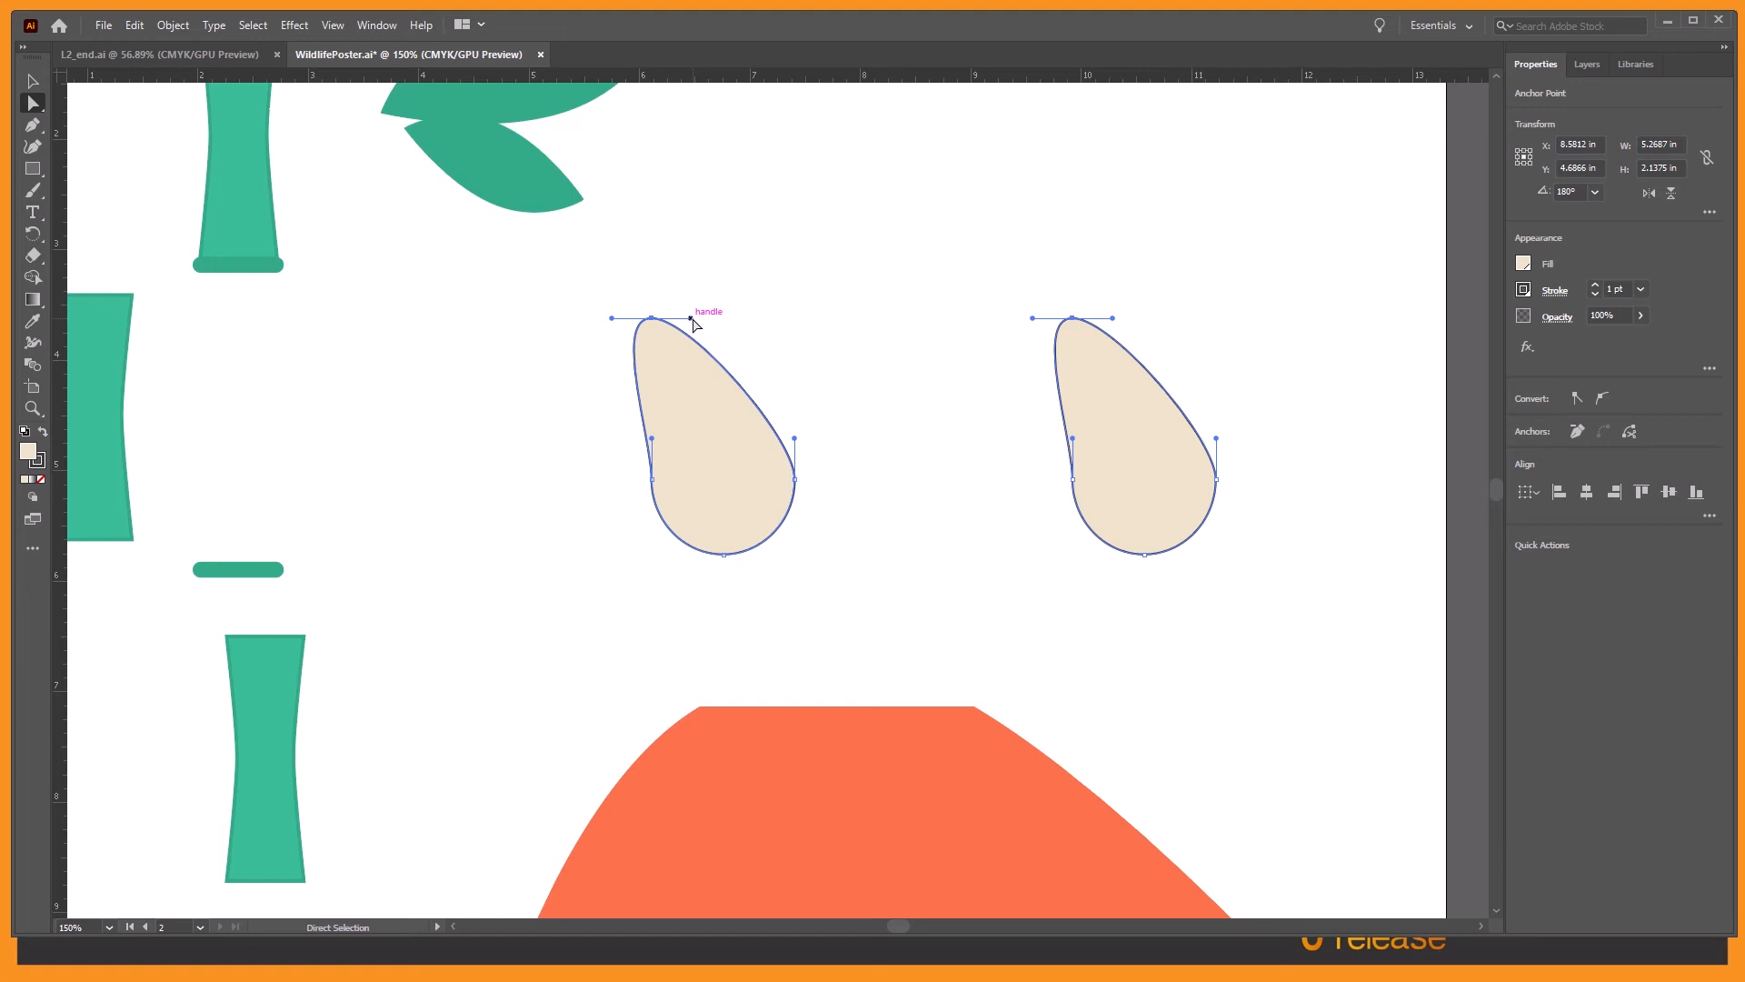
Step: Try reshaping the left beige shape by swinging its top anchor point's direction handle up and to the right, and undo the change
left_click_drag(691, 318, 656, 329)
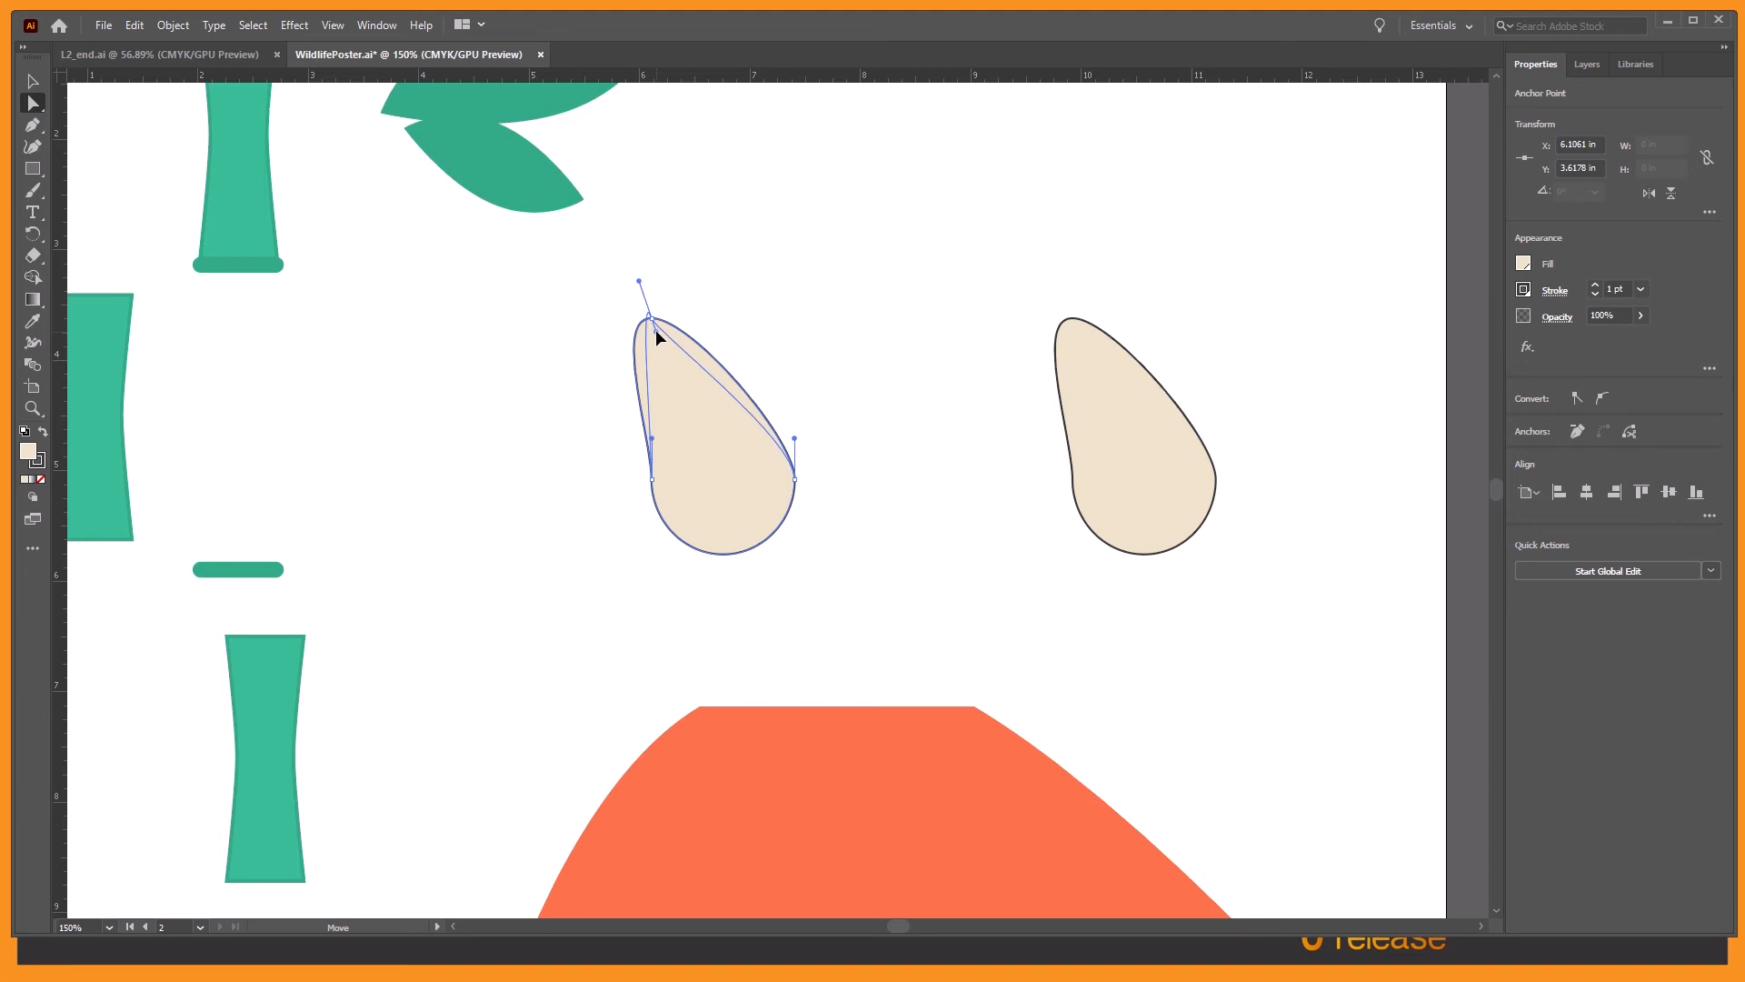
left_click_drag(656, 329, 723, 195)
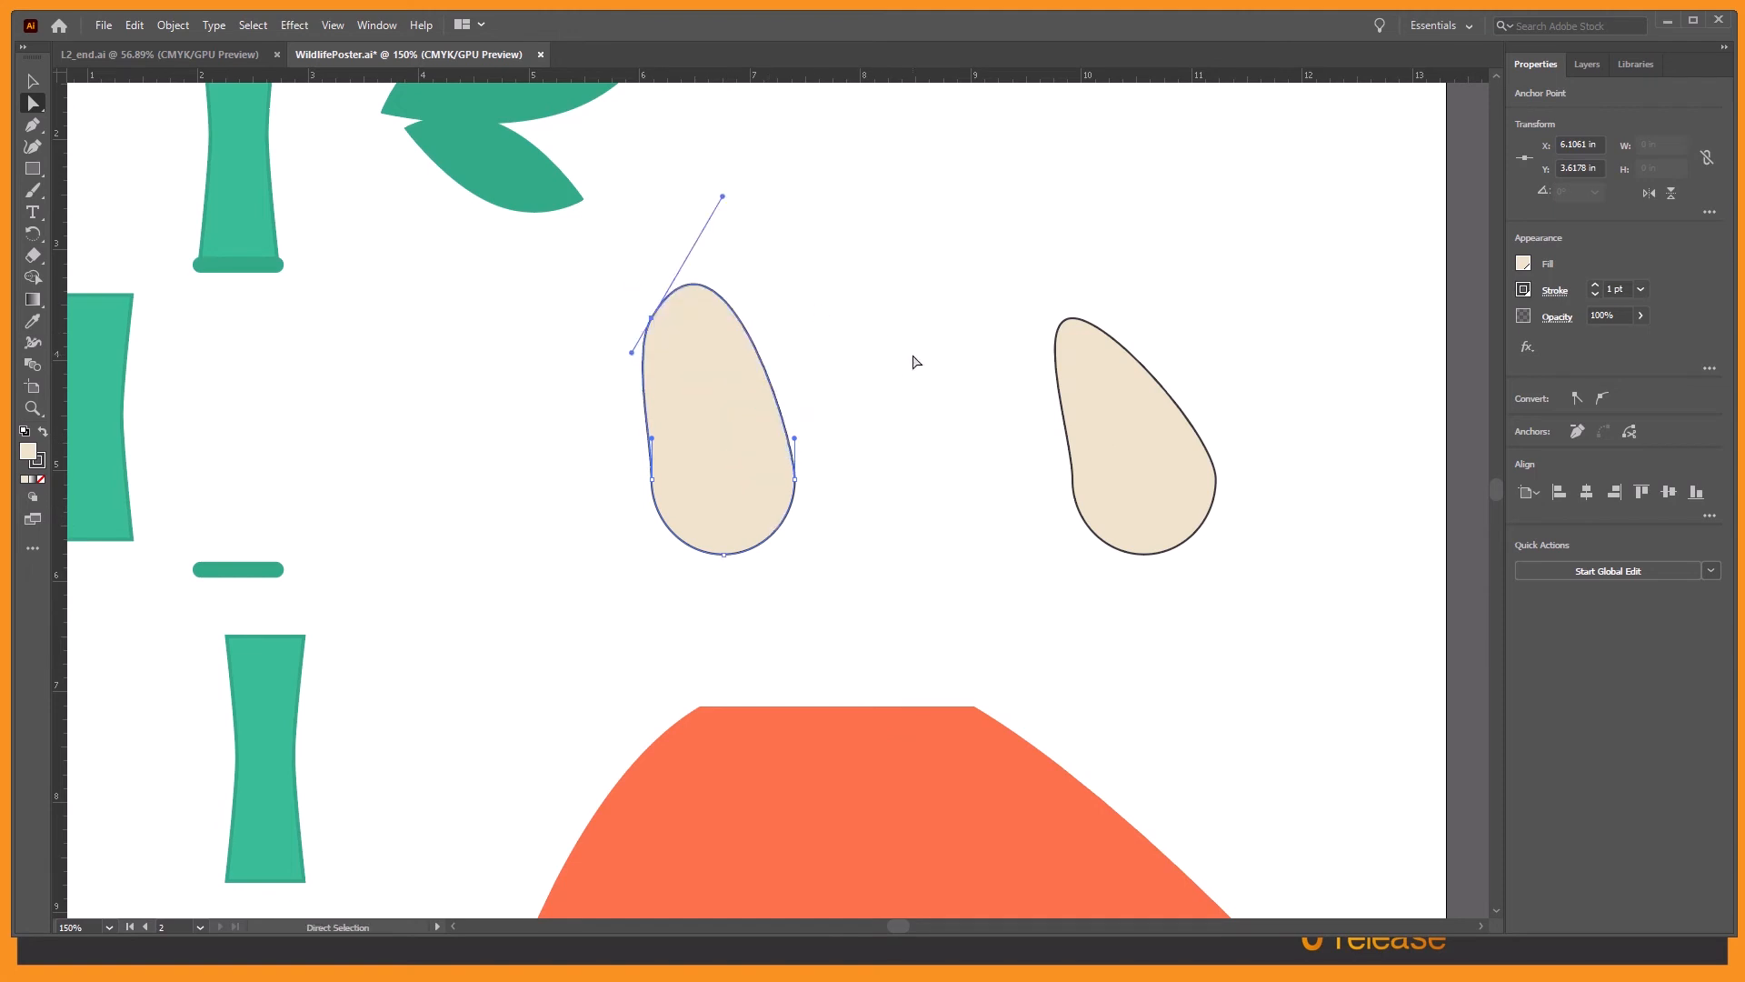
key("v")
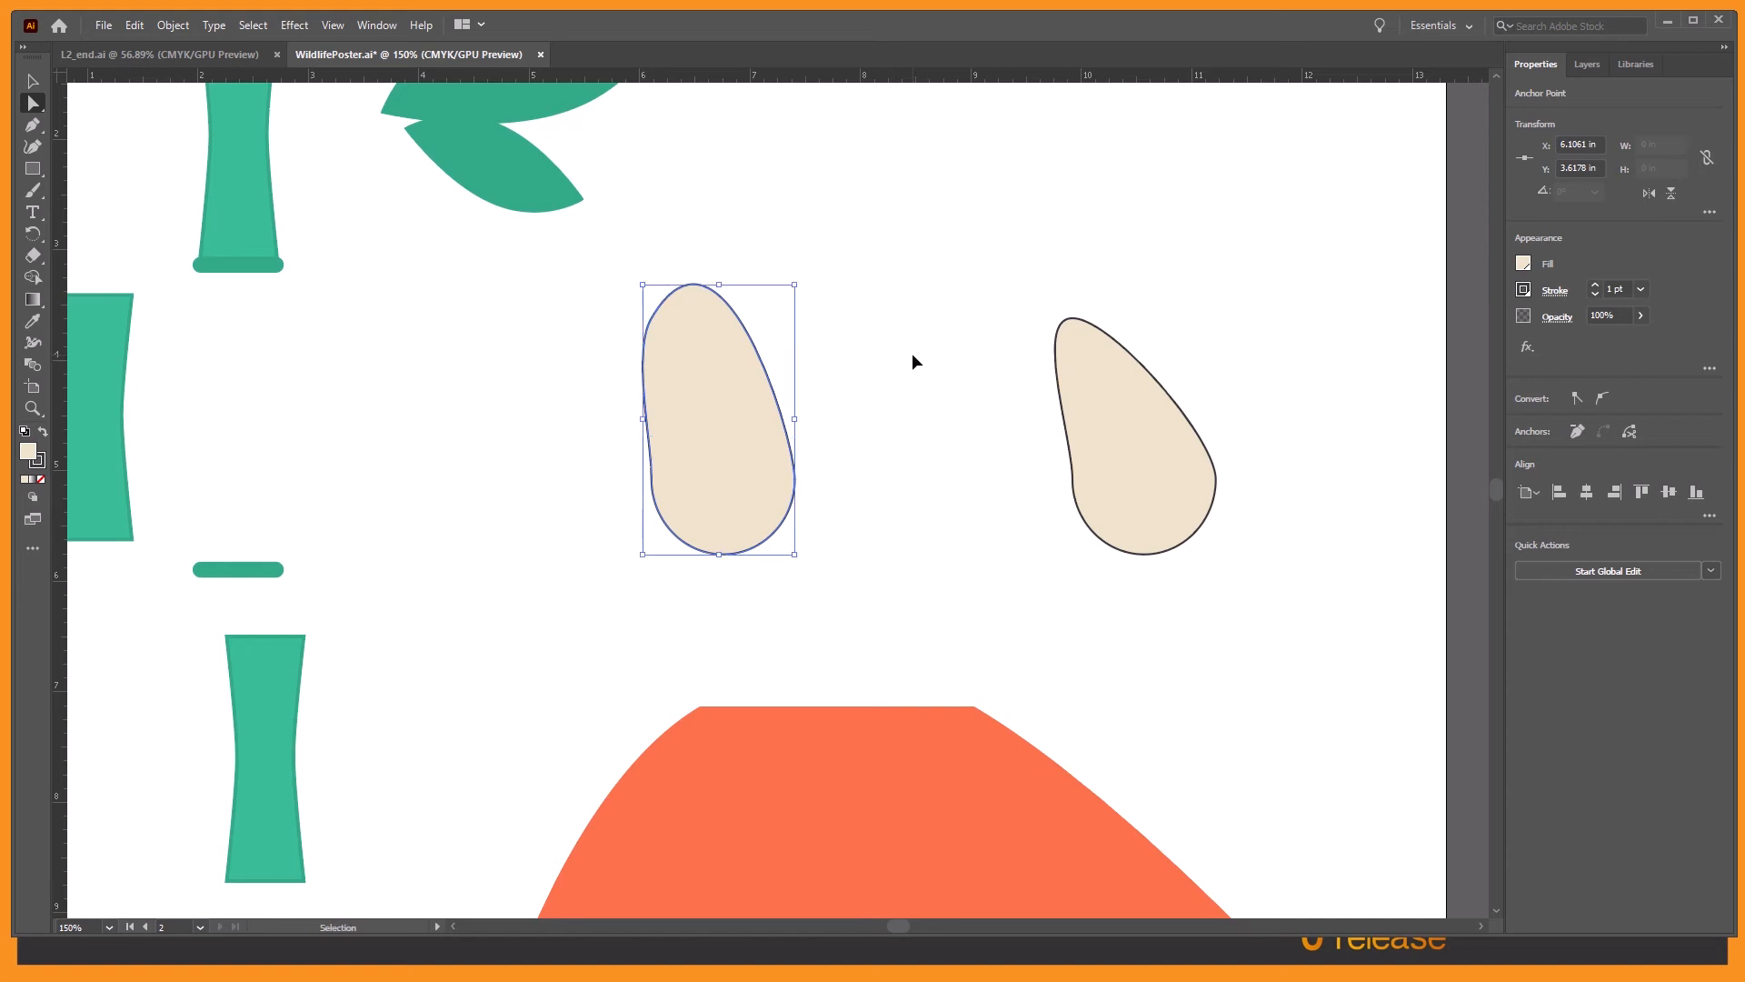
key("ctrl+z")
key("a")
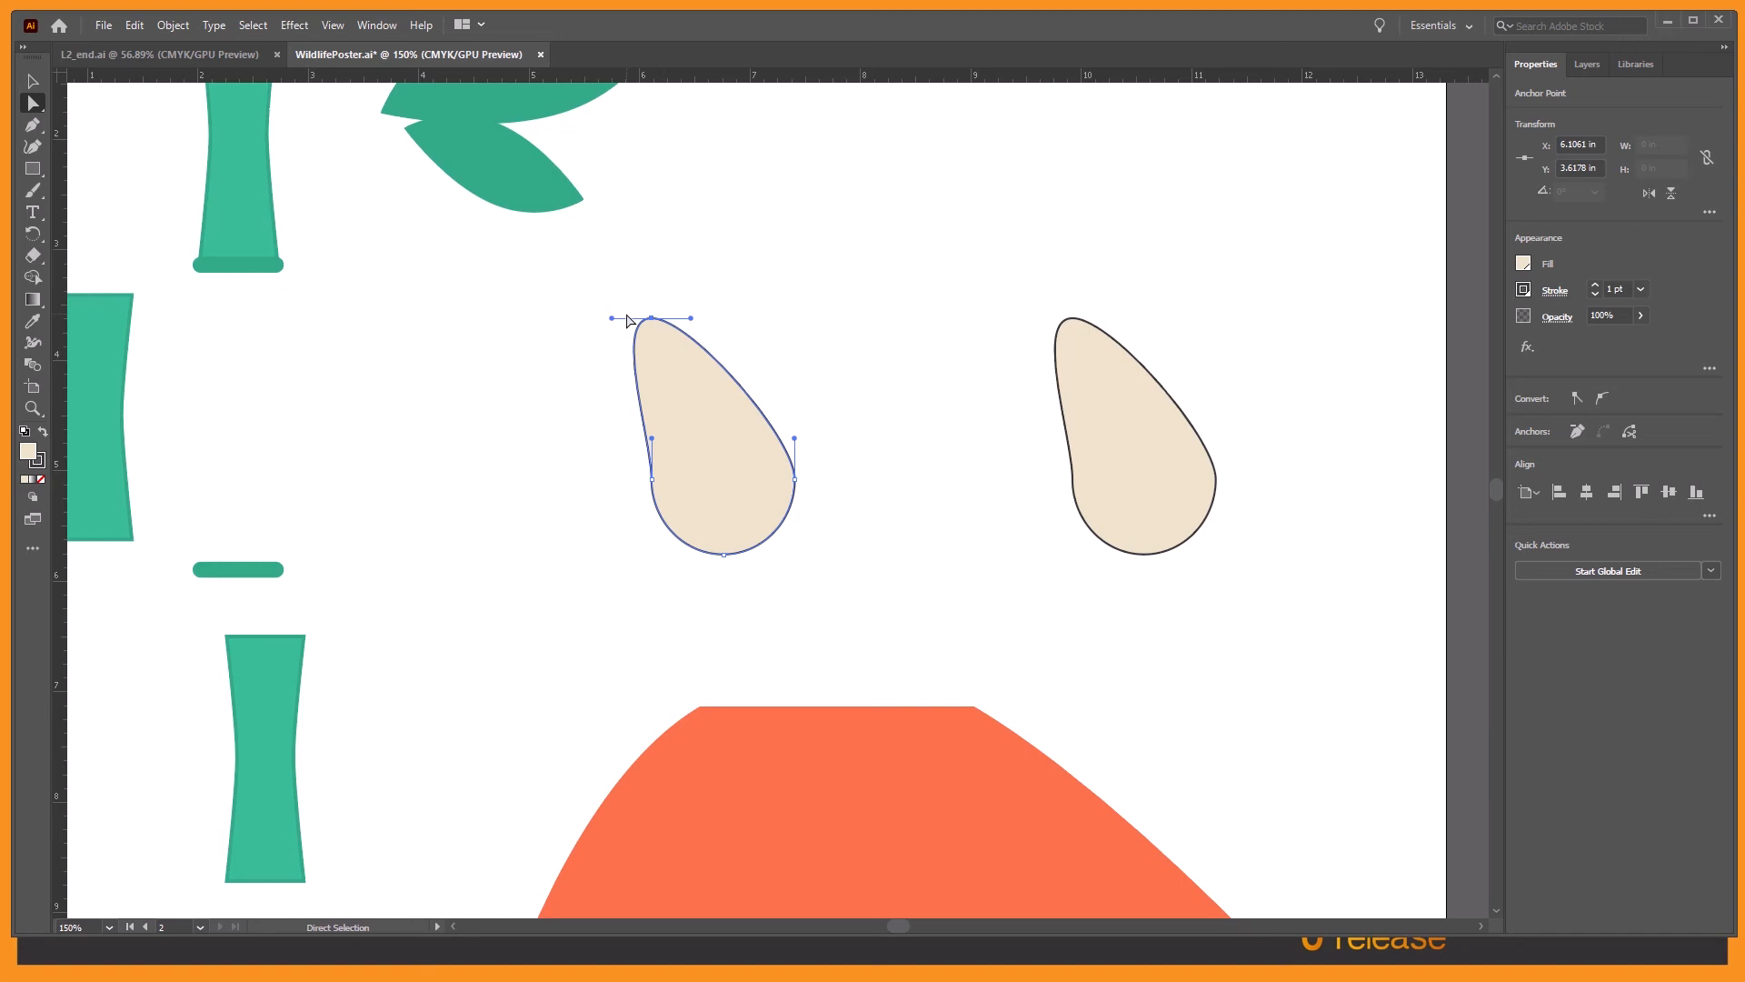
Step: Revert WildlifePoster.ai to its saved version, discarding the reshaping of the circles
left_click(103, 25)
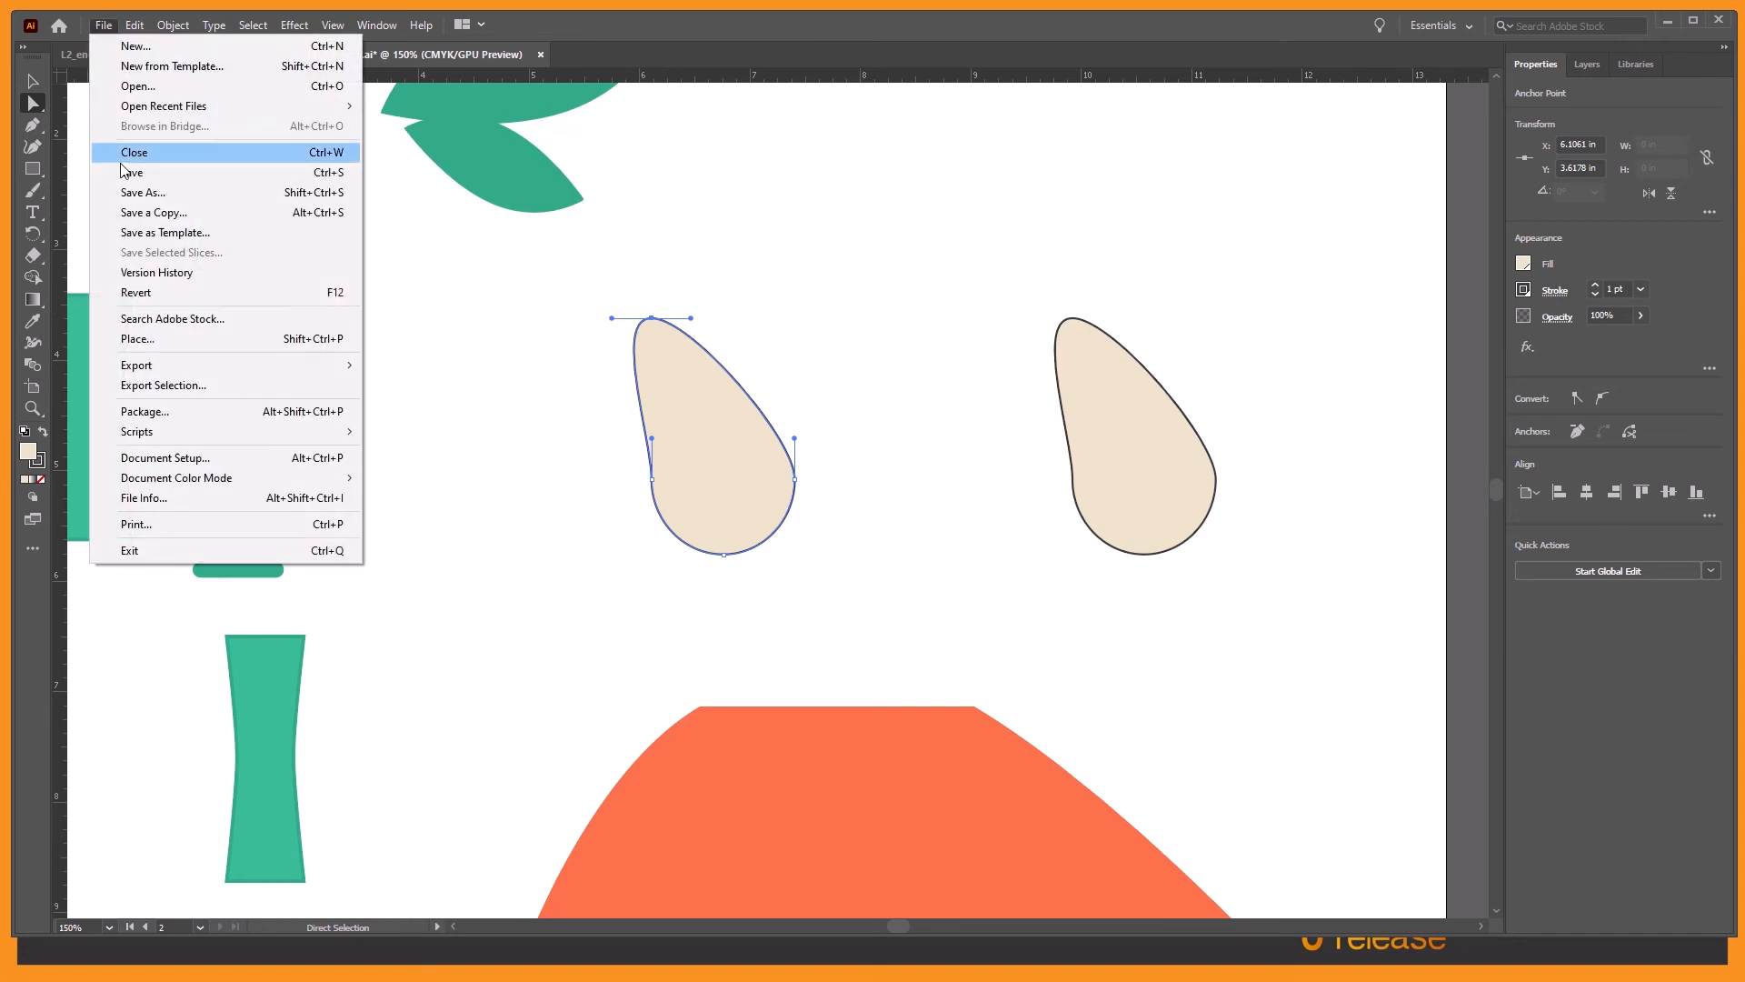
left_click(136, 292)
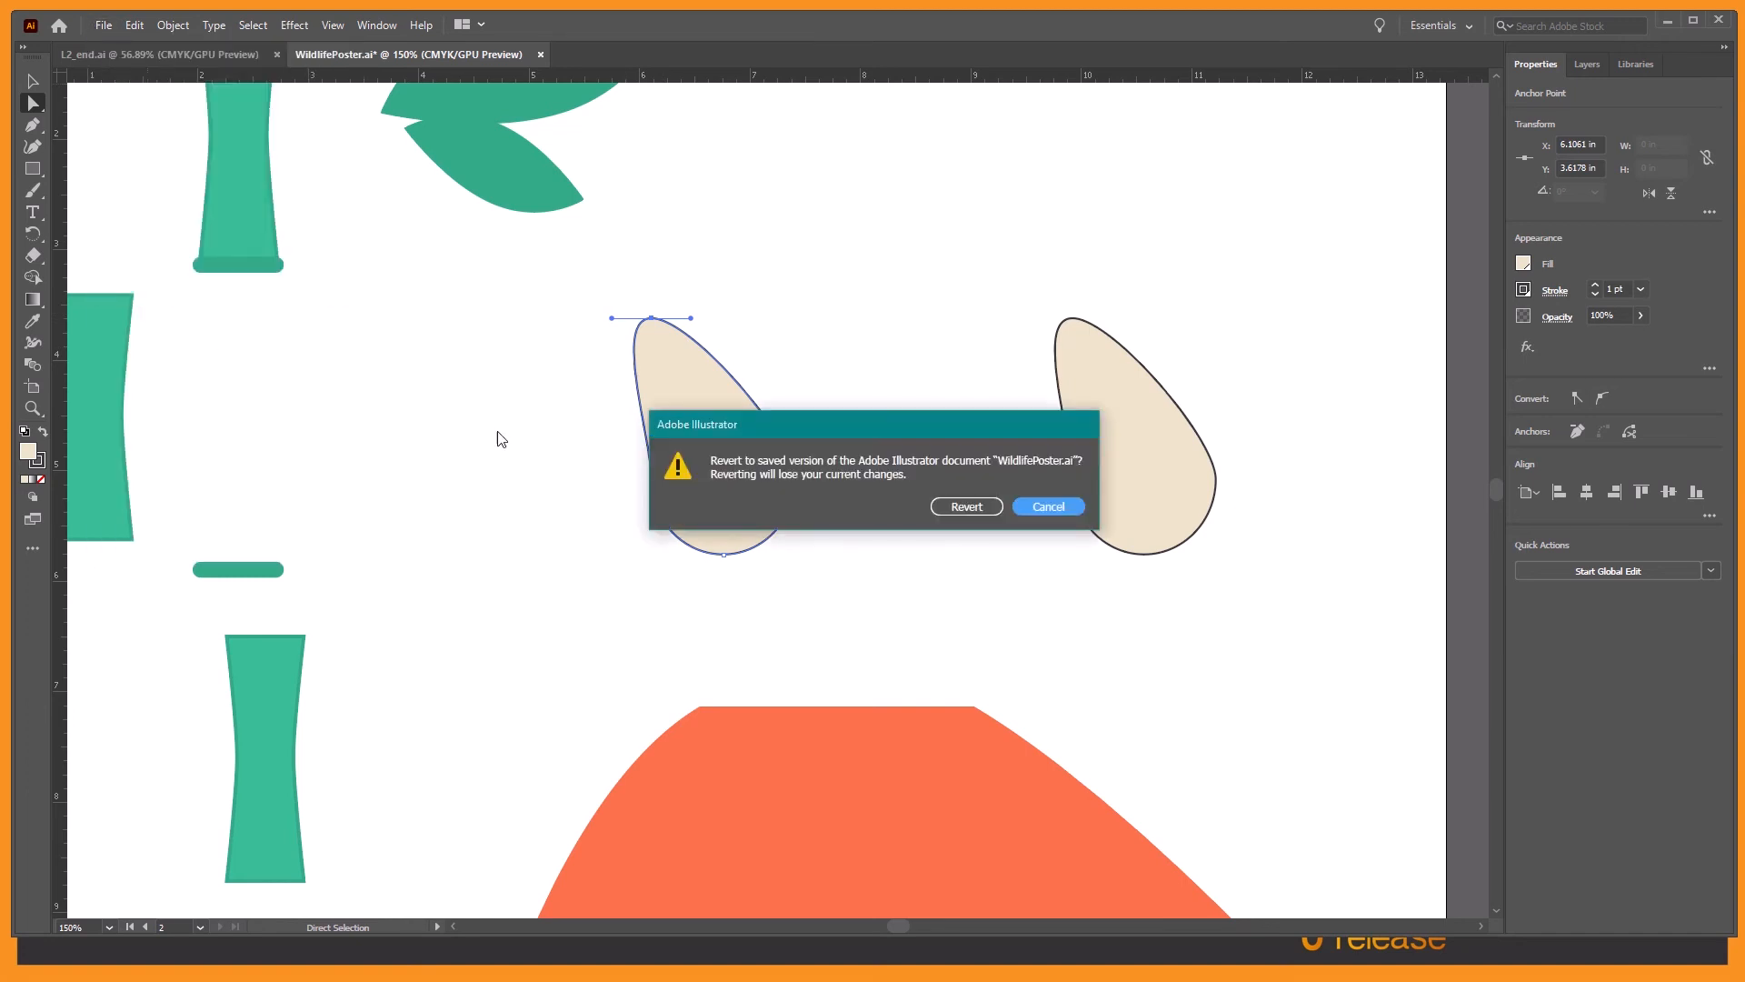
left_click(967, 506)
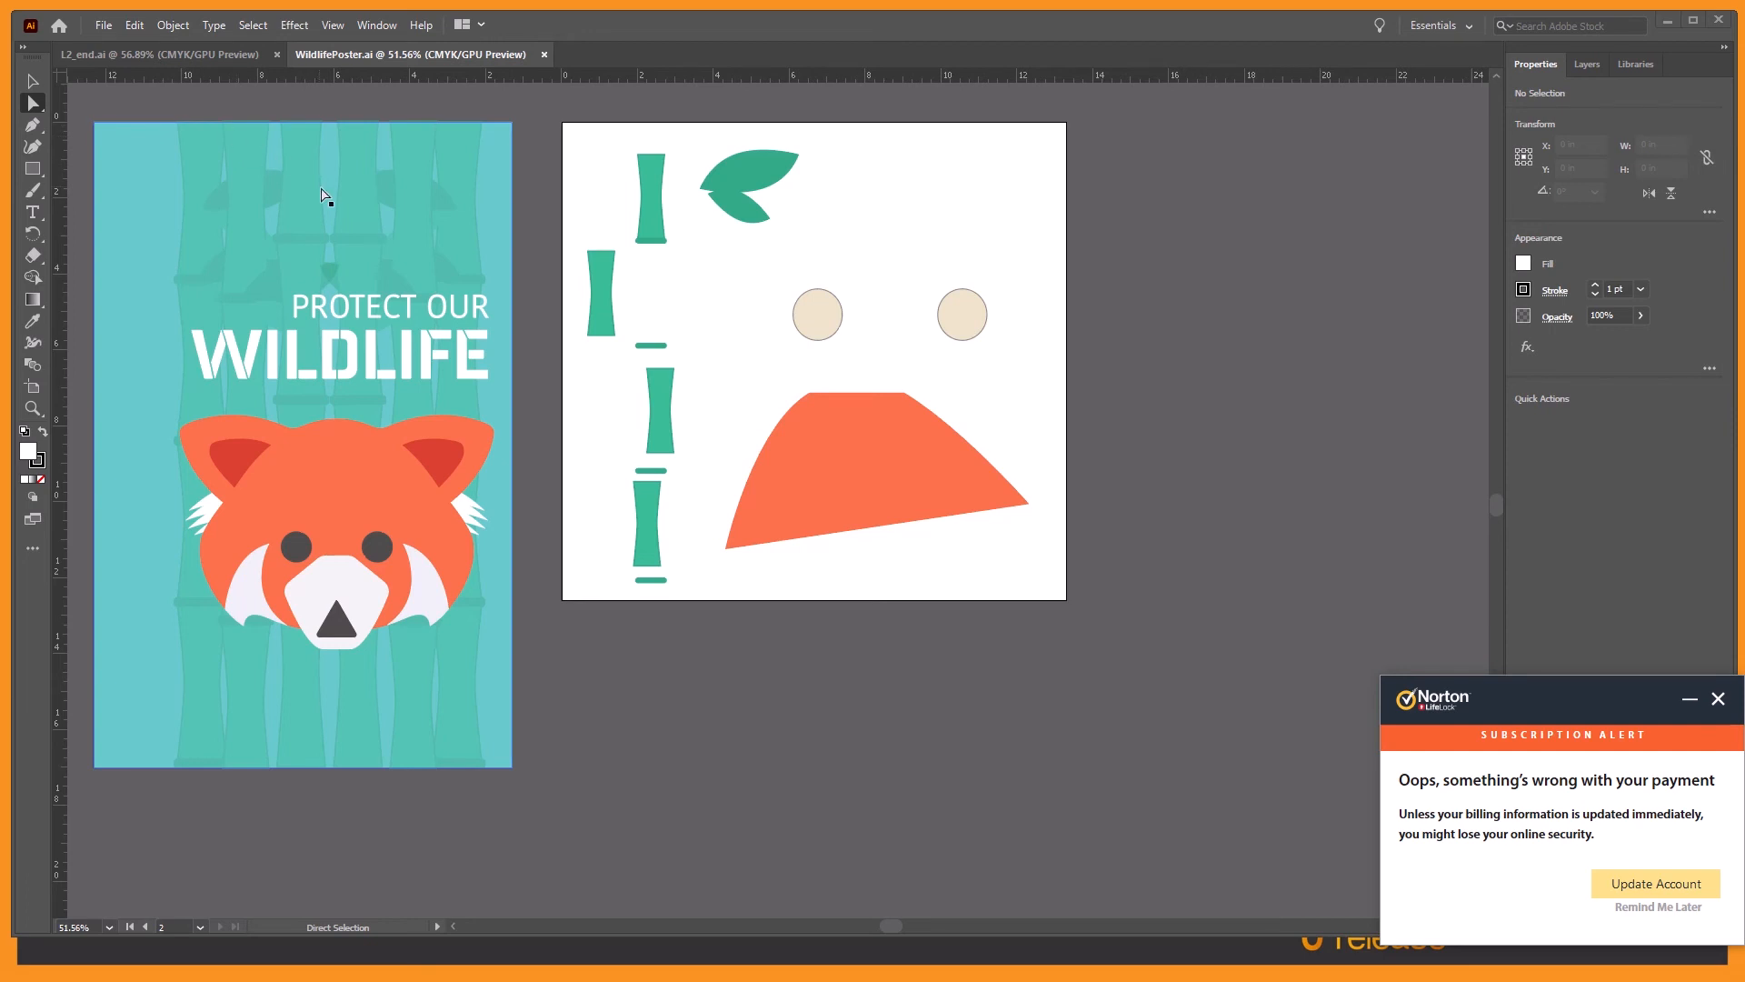
Step: Fit the Final Artwork artboard in the window and select its teal background rectangle, undoing a trial move of about 0.43 in right and 0.39 in down
left_click(198, 926)
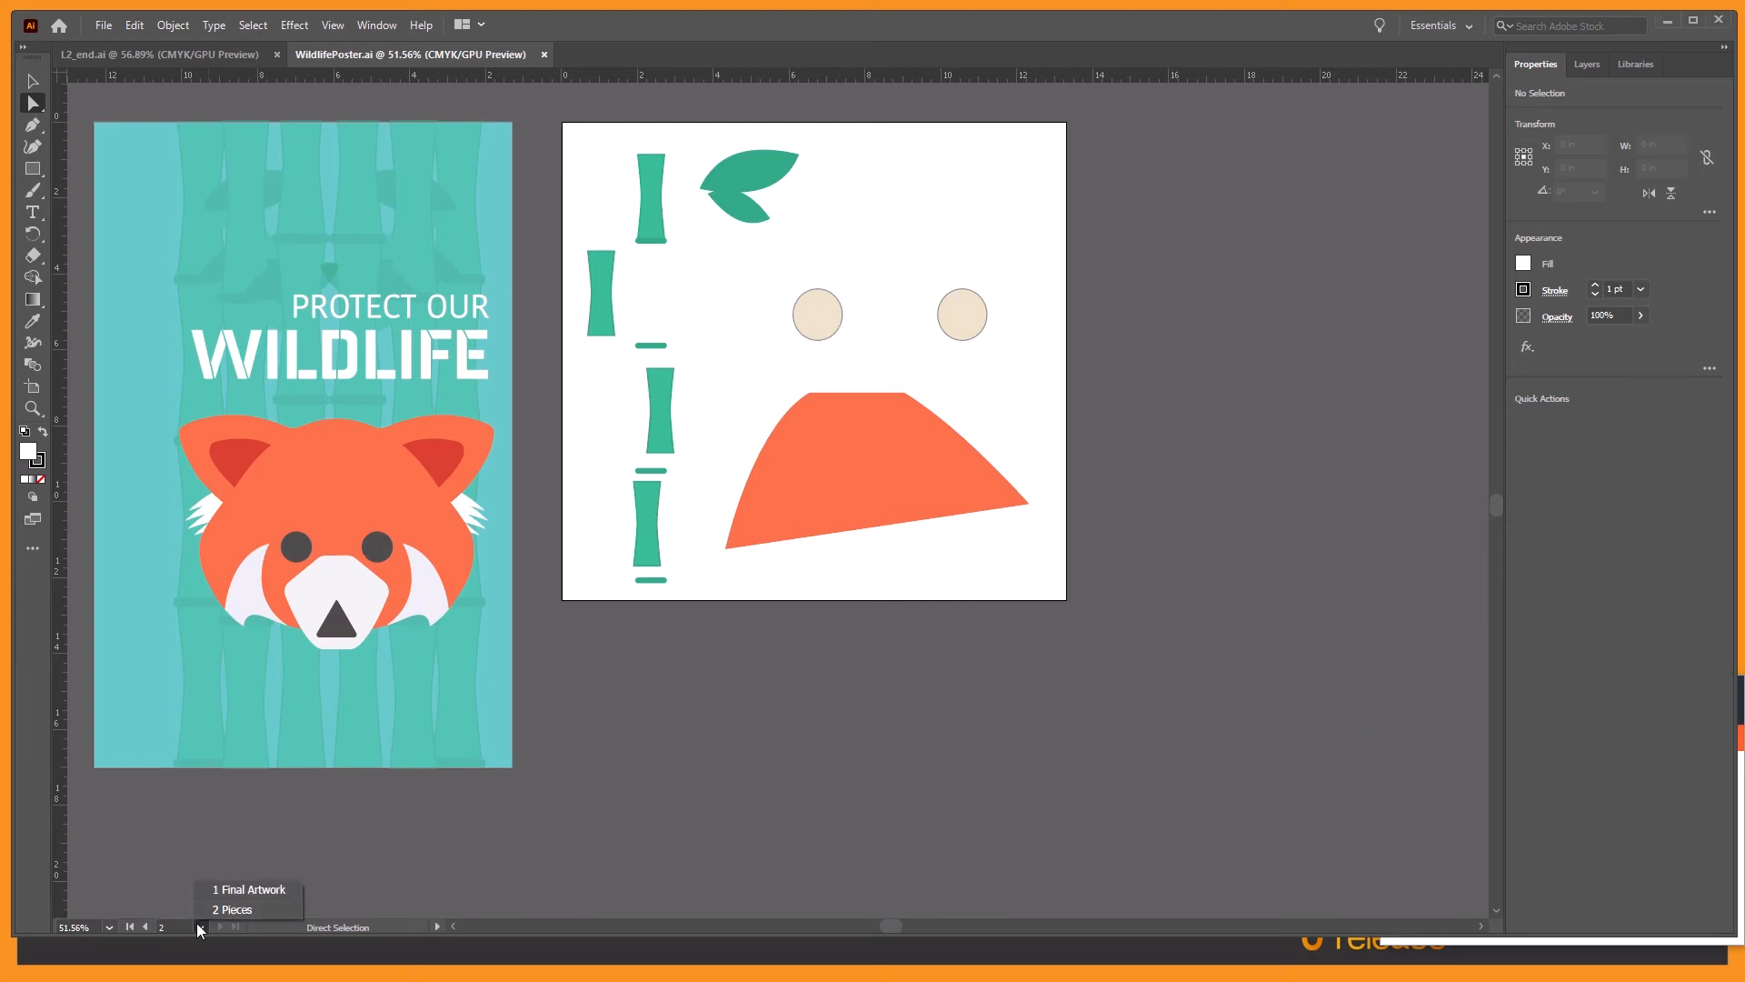
left_click(241, 890)
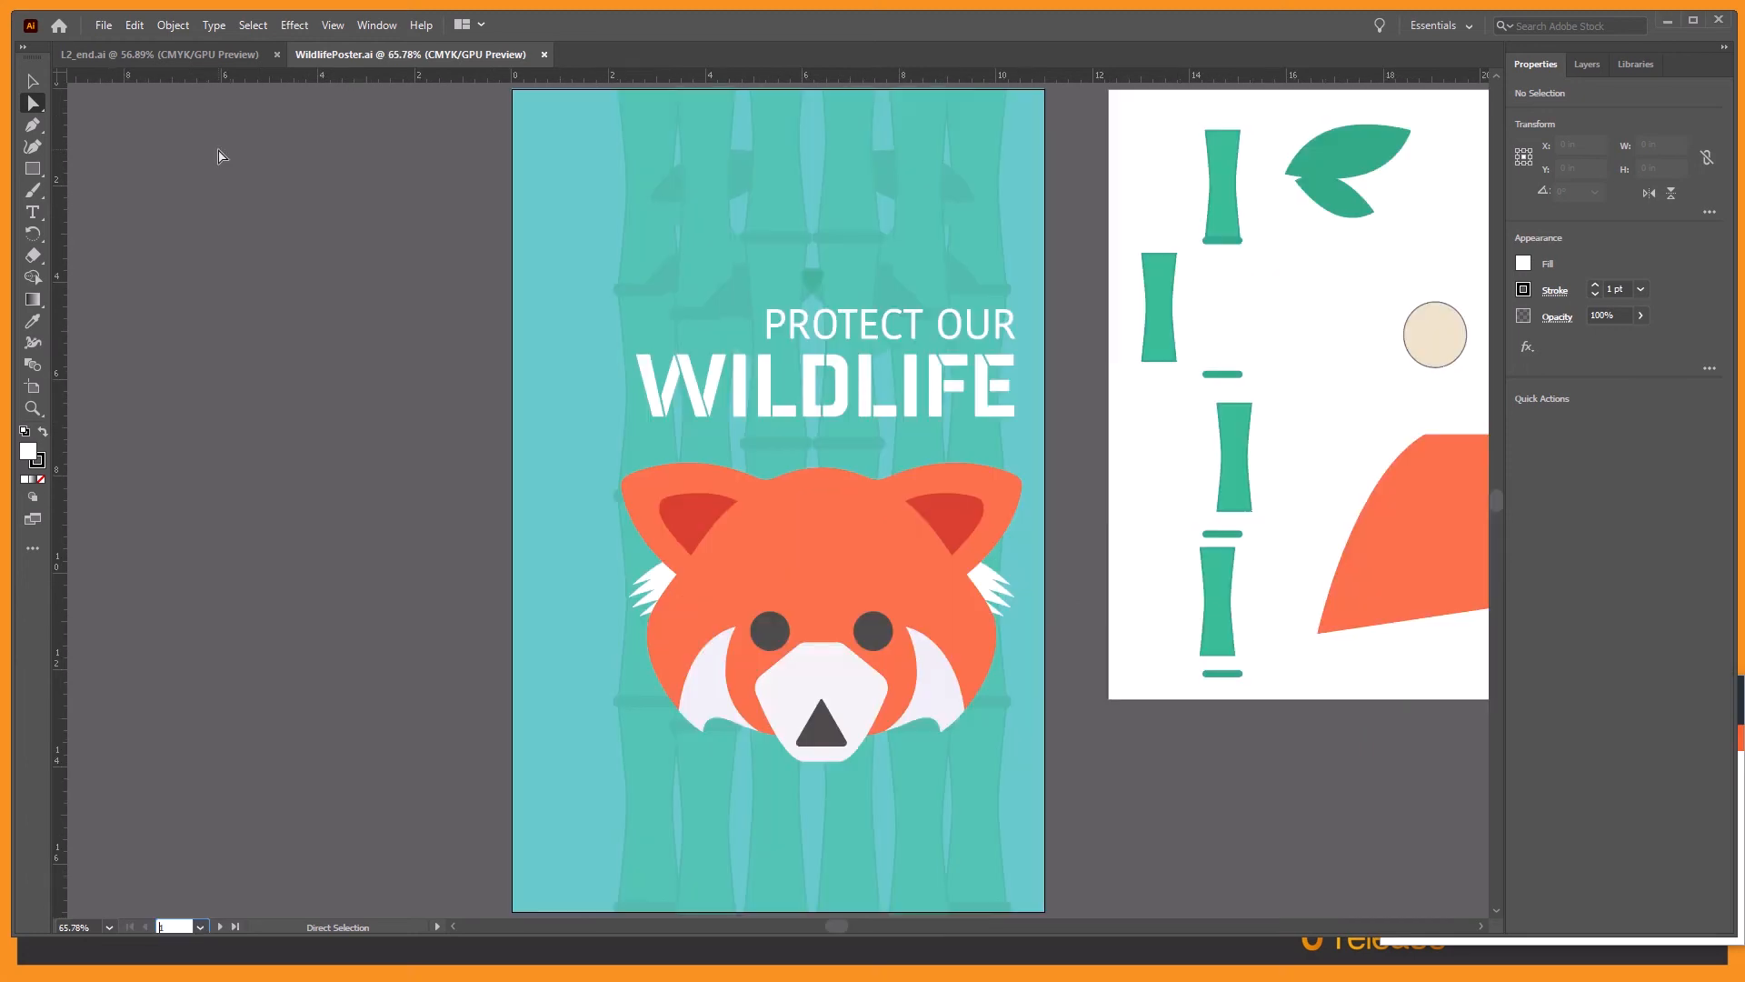
left_click(34, 85)
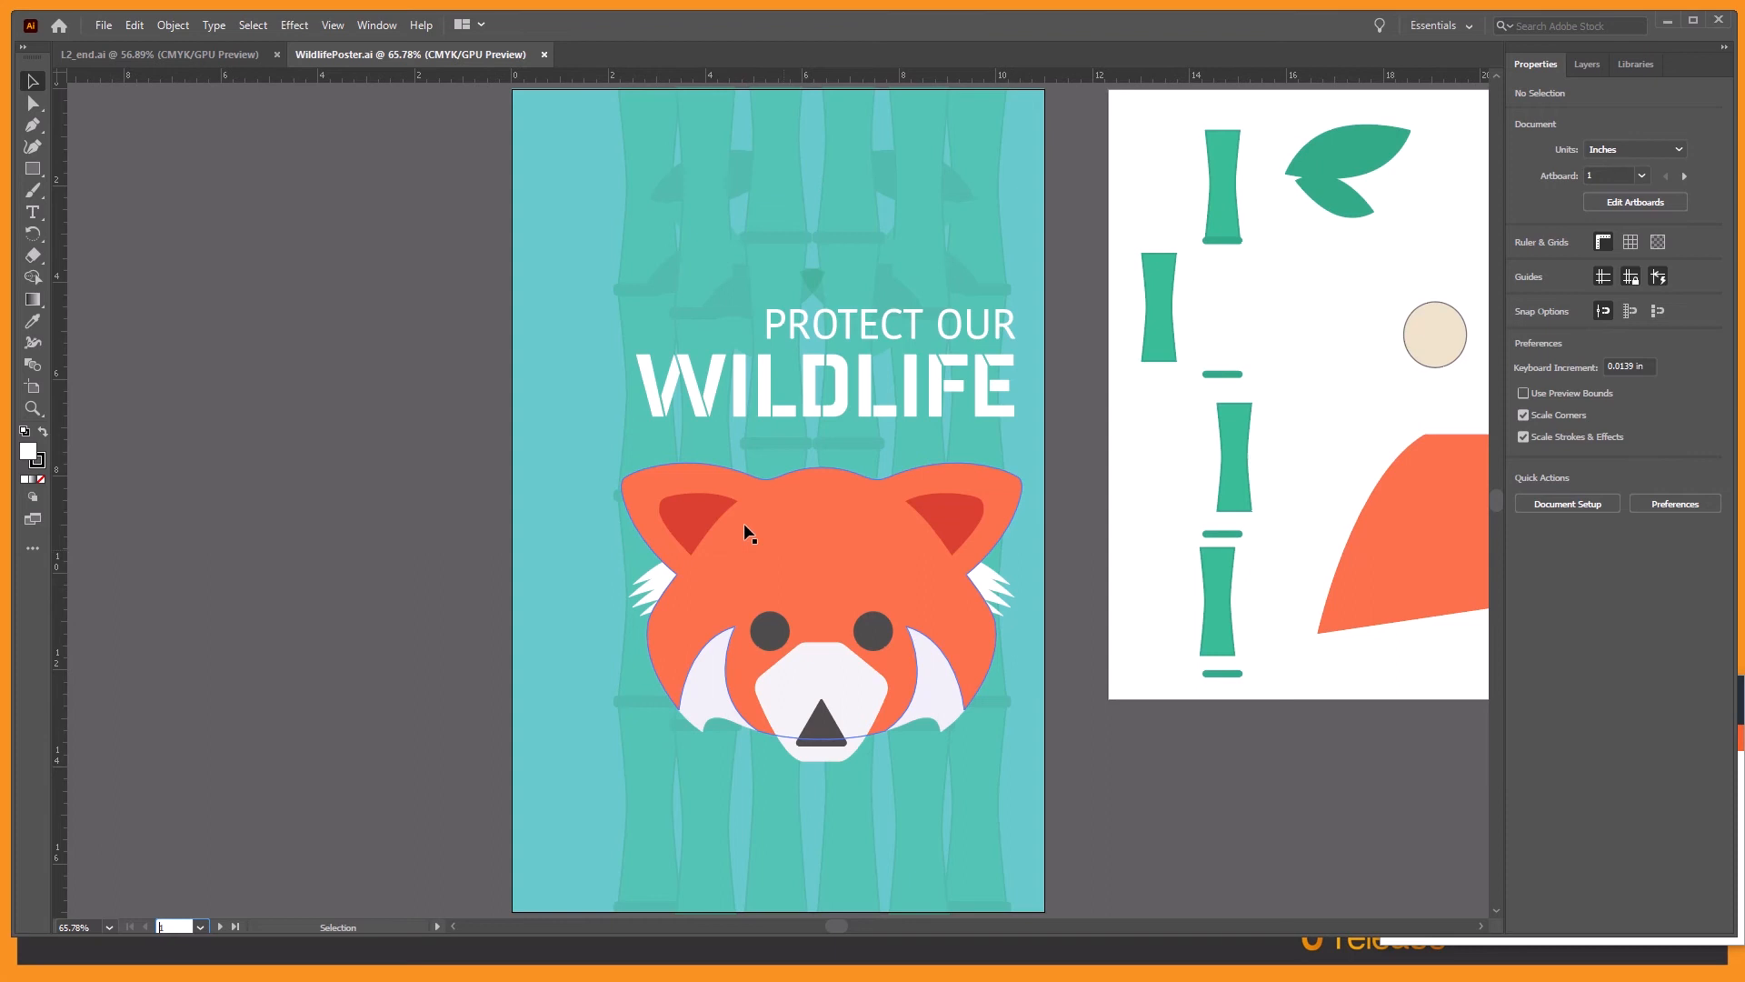
mouse_move(557, 453)
left_mouse_down()
mouse_move(653, 493)
mouse_move(559, 445)
mouse_move(575, 467)
left_mouse_up()
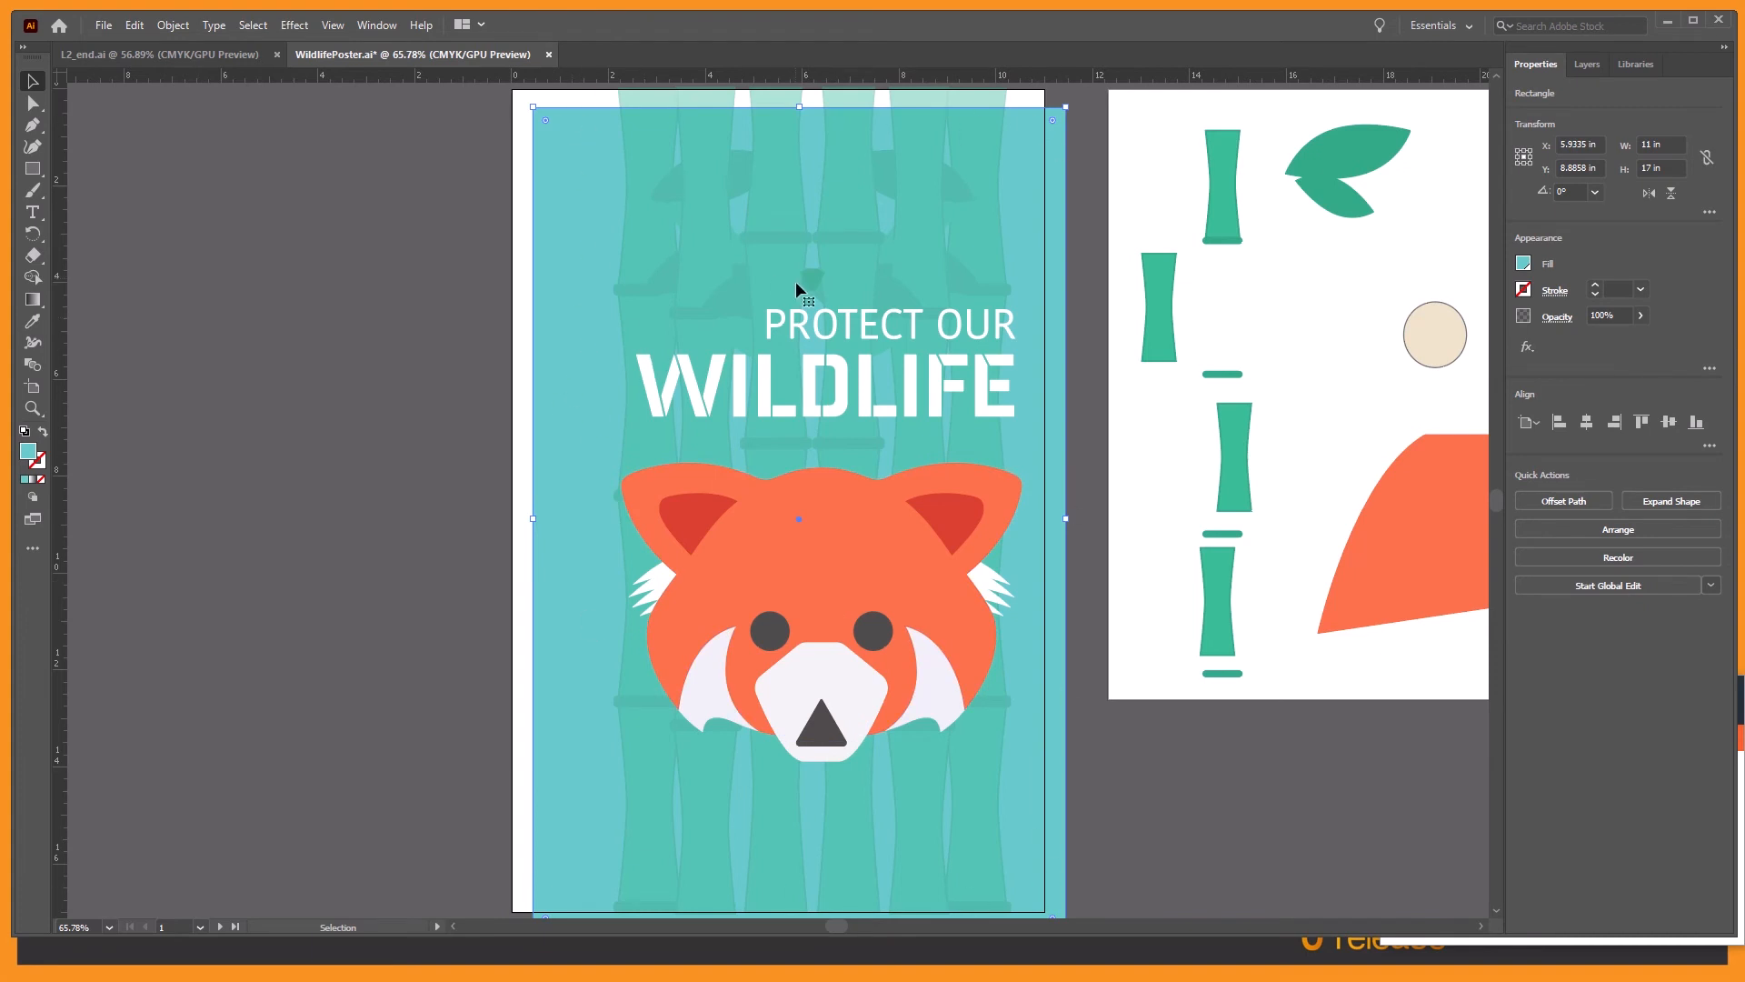
key("a")
key("ctrl+z")
key("v")
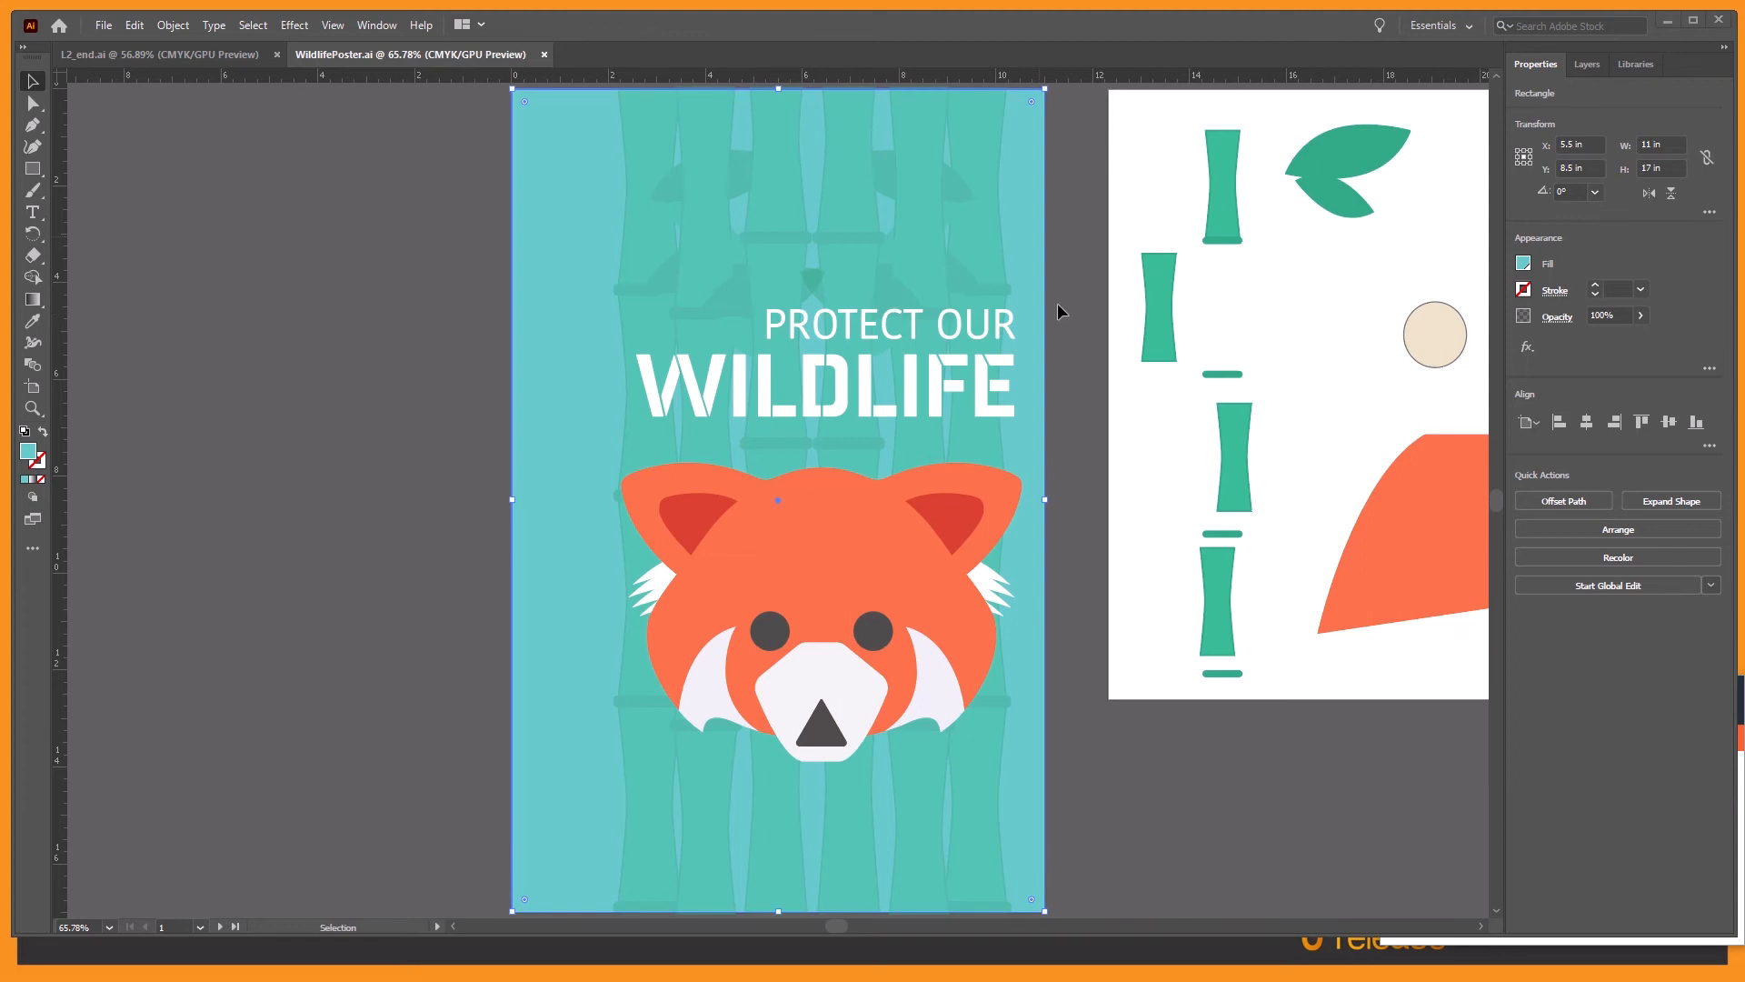
Step: Lock the selected teal background rectangle on the Final Artwork artboard
left_click(173, 25)
mouse_move(186, 153)
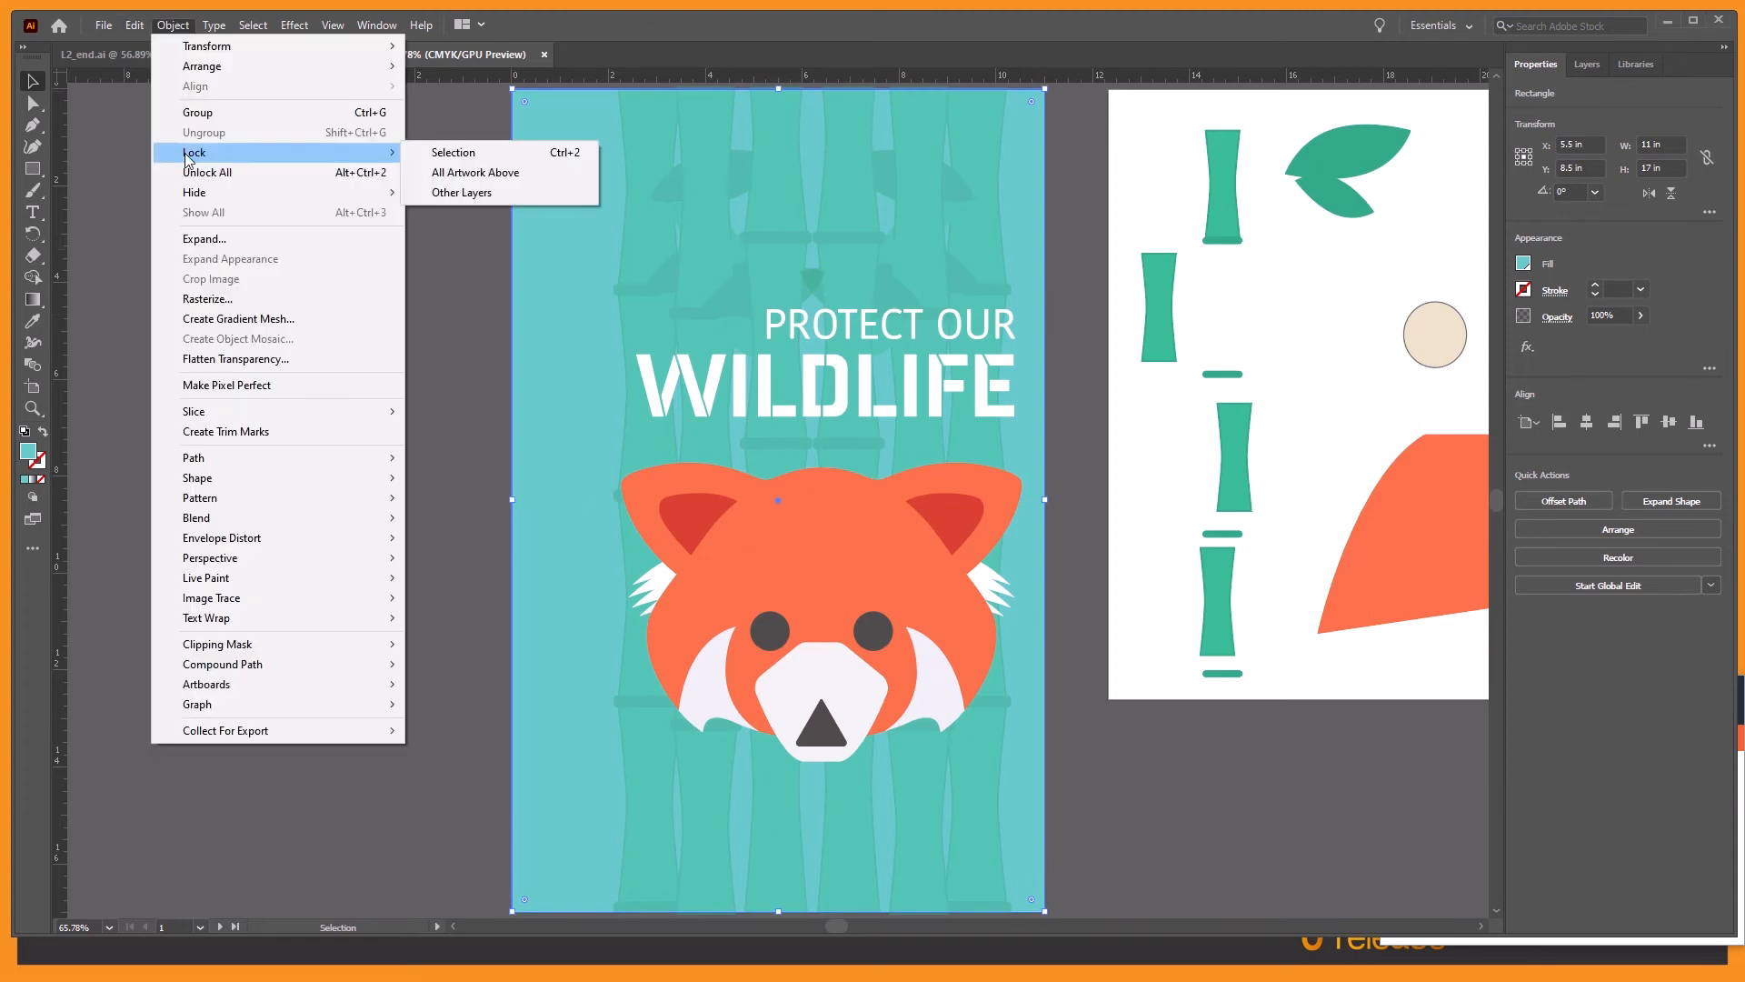
left_click(464, 155)
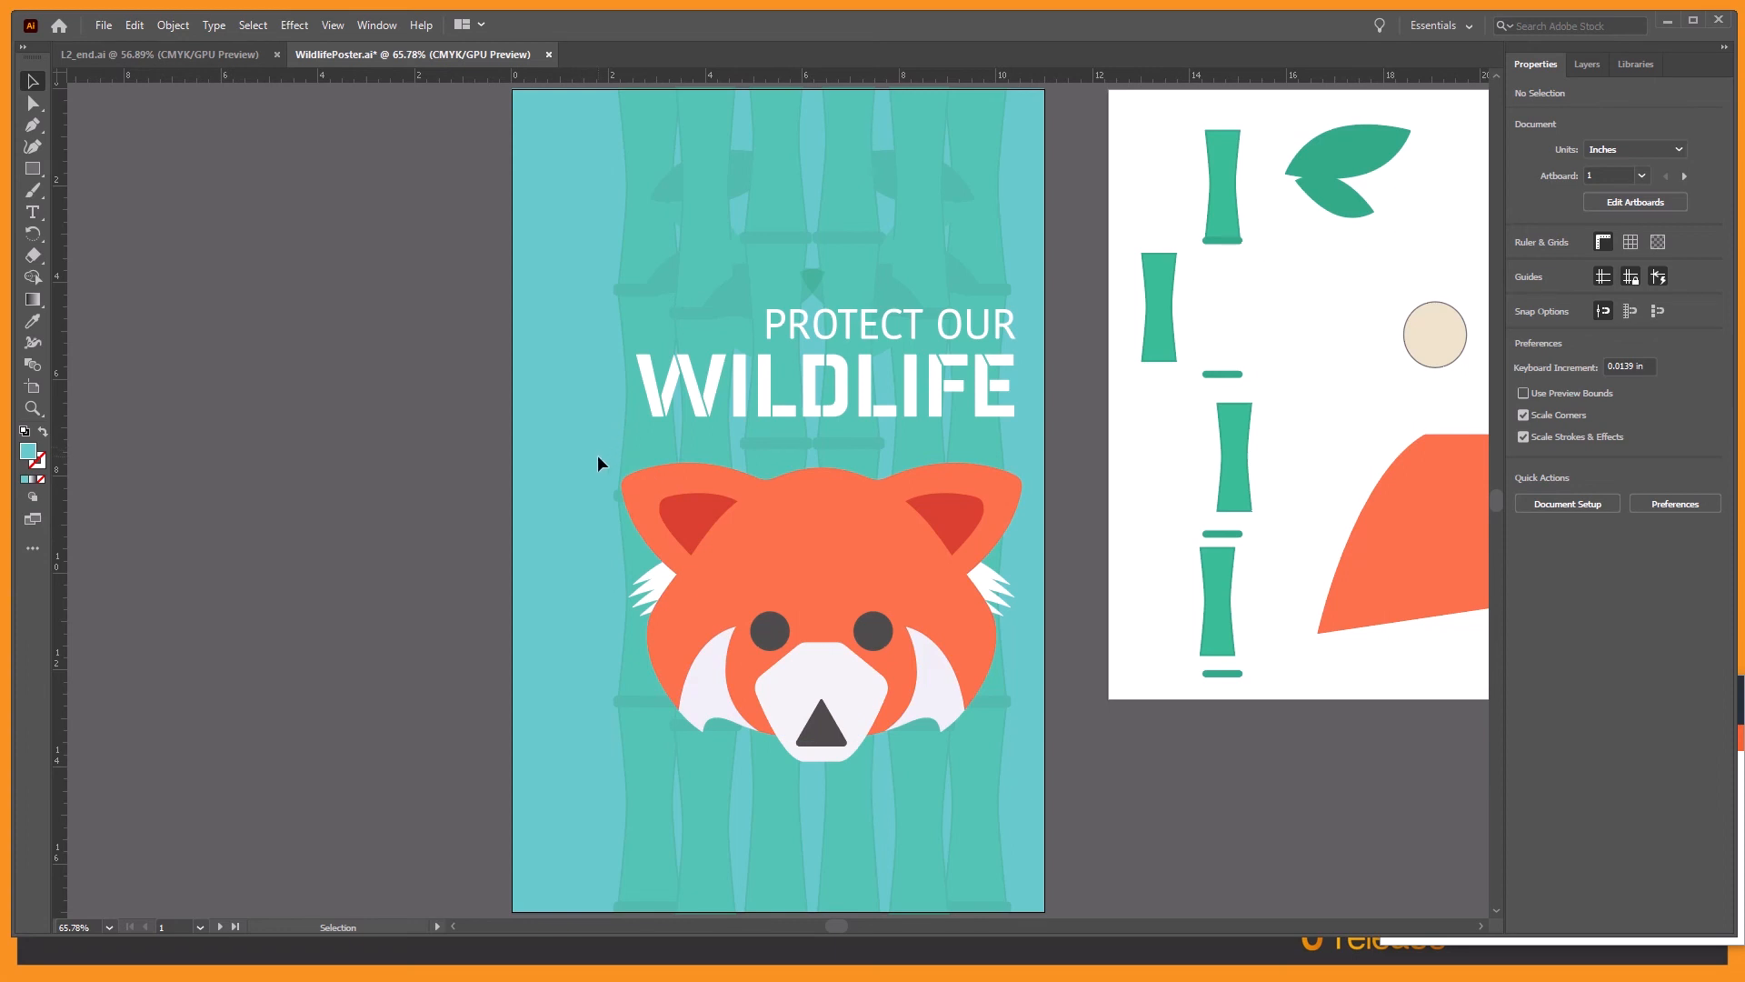
Step: Select the red panda's head shapes, leaving out the two eyes, and hide the selection
left_click_drag(924, 633, 1032, 771)
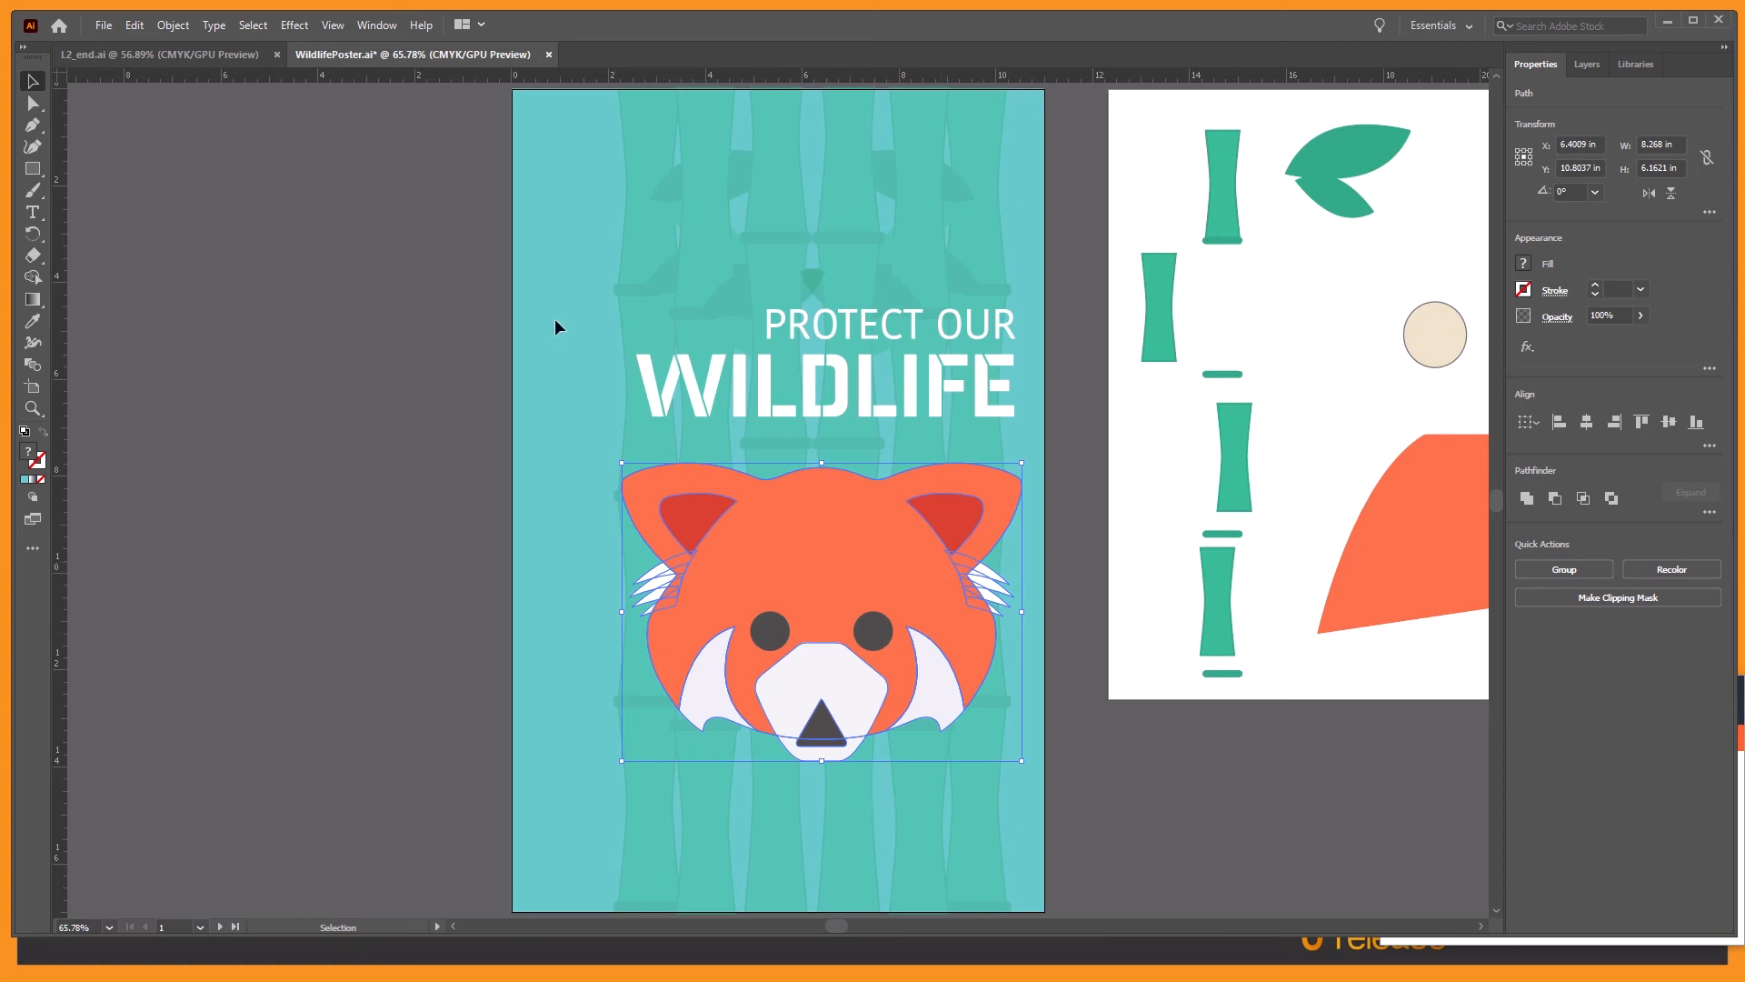
left_click(175, 28)
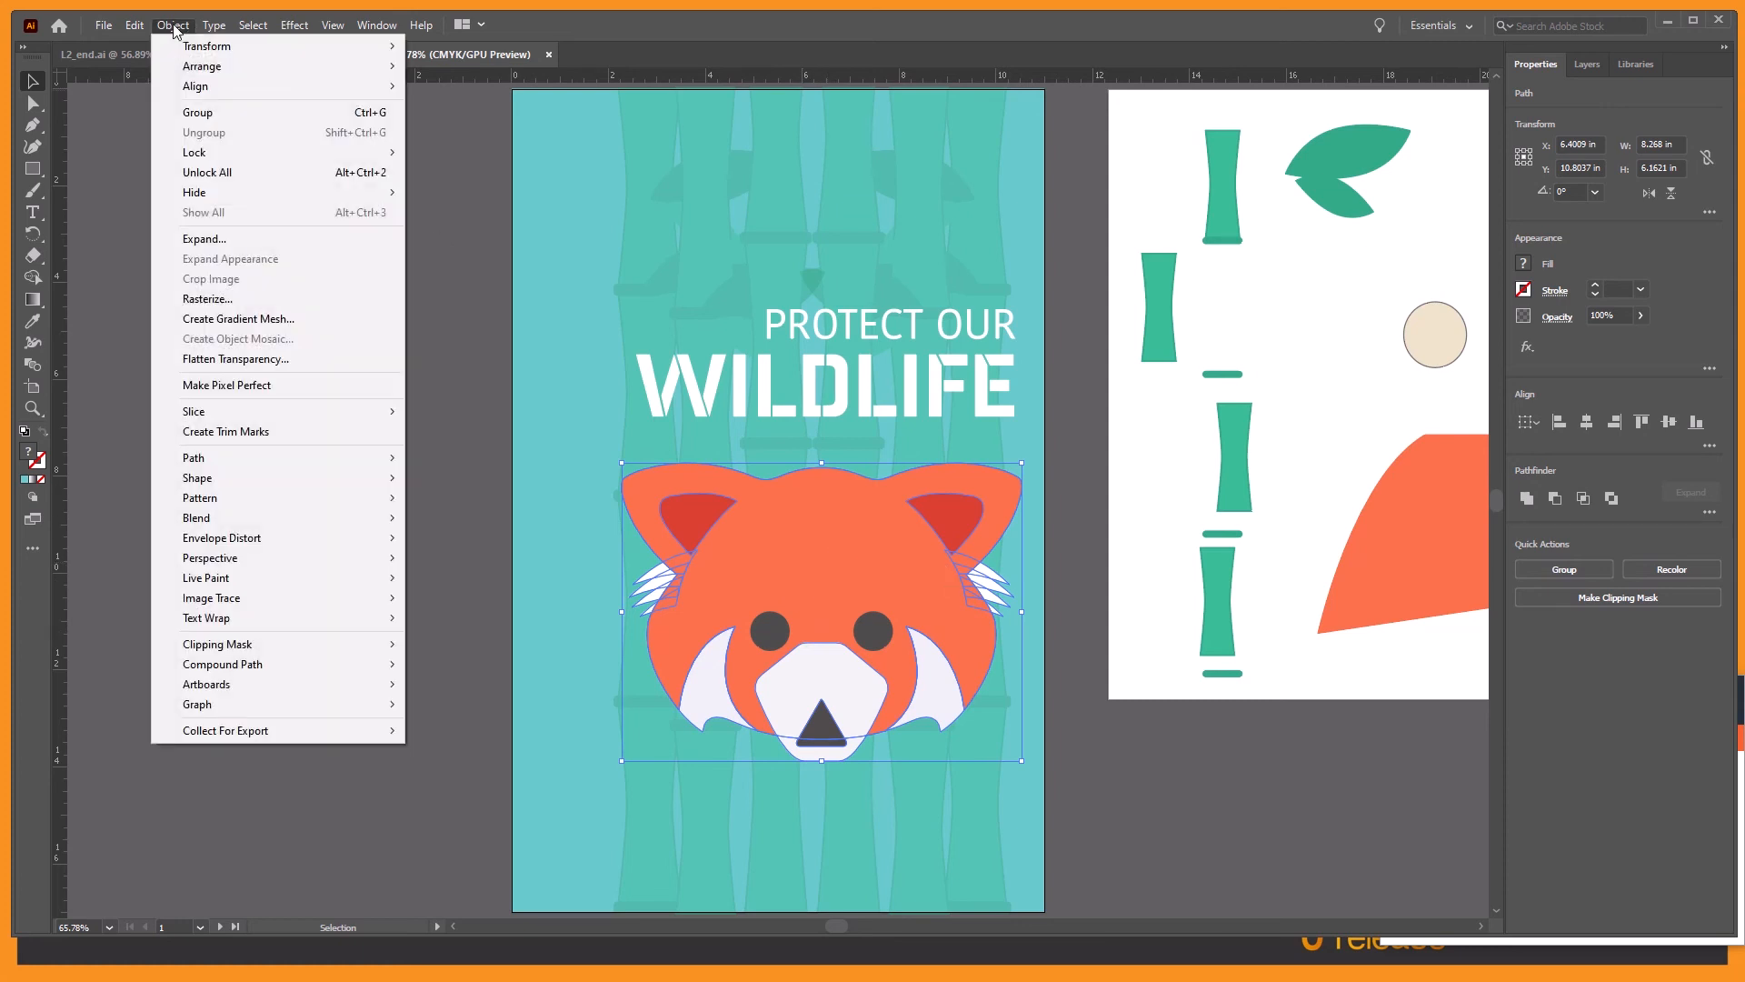
mouse_move(206, 196)
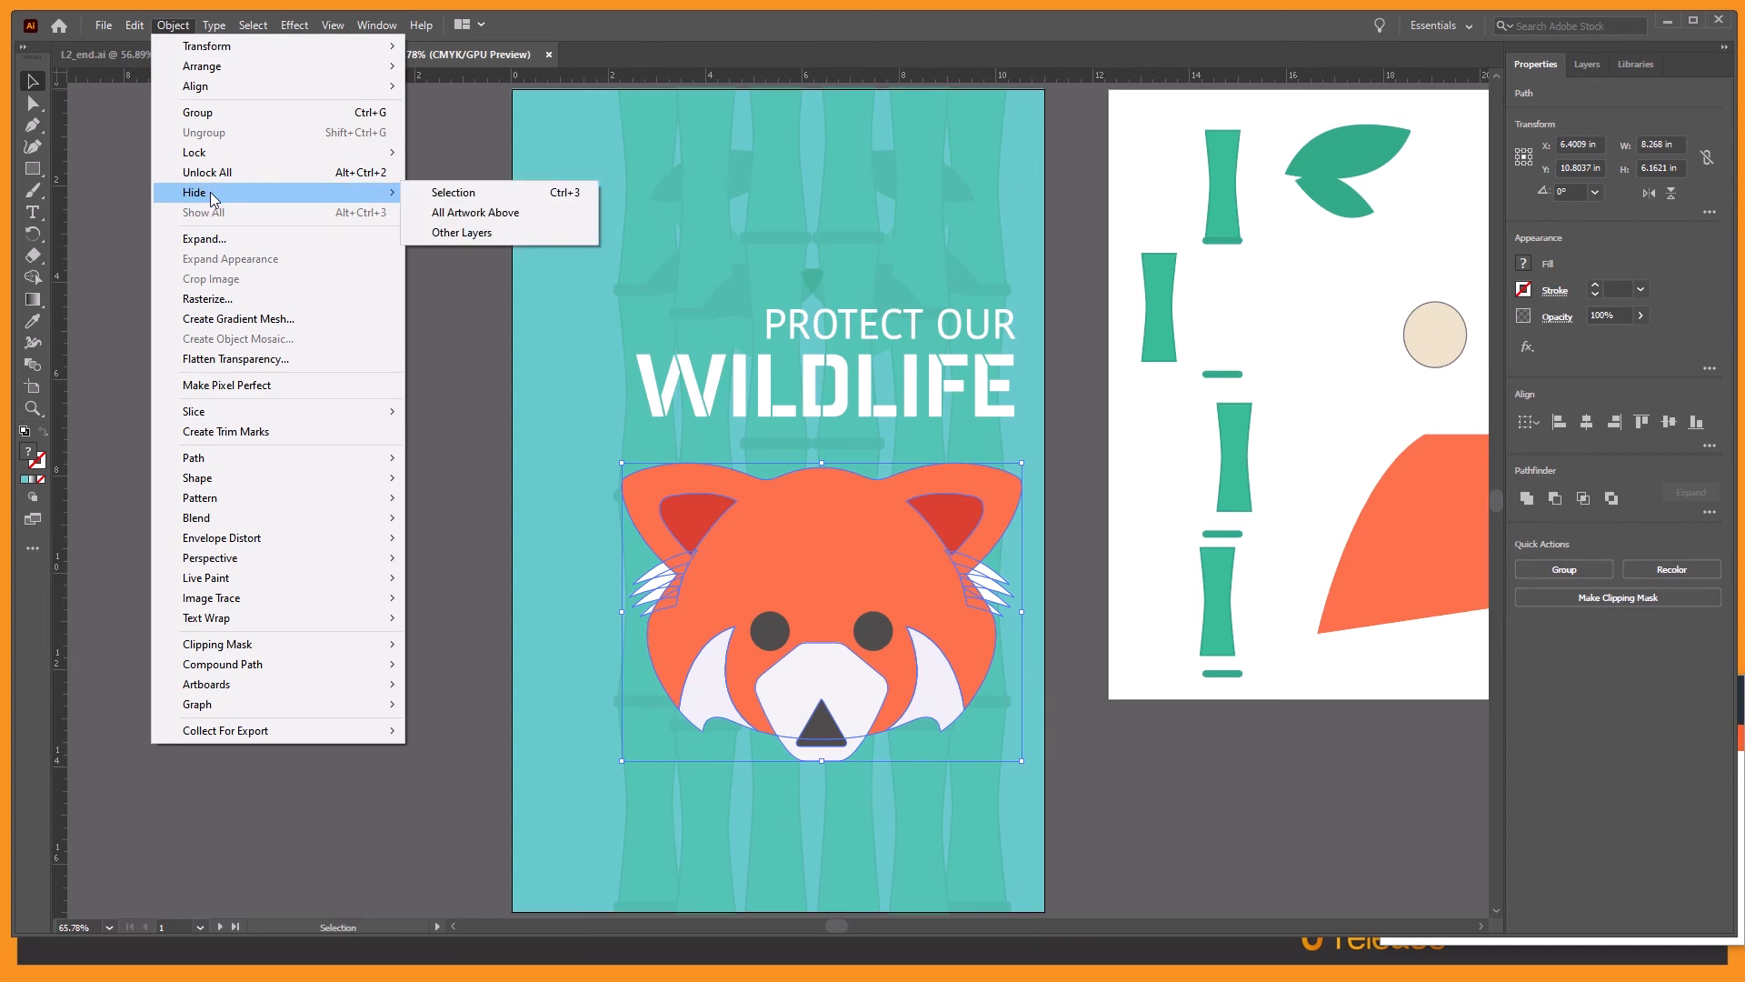
left_click(472, 196)
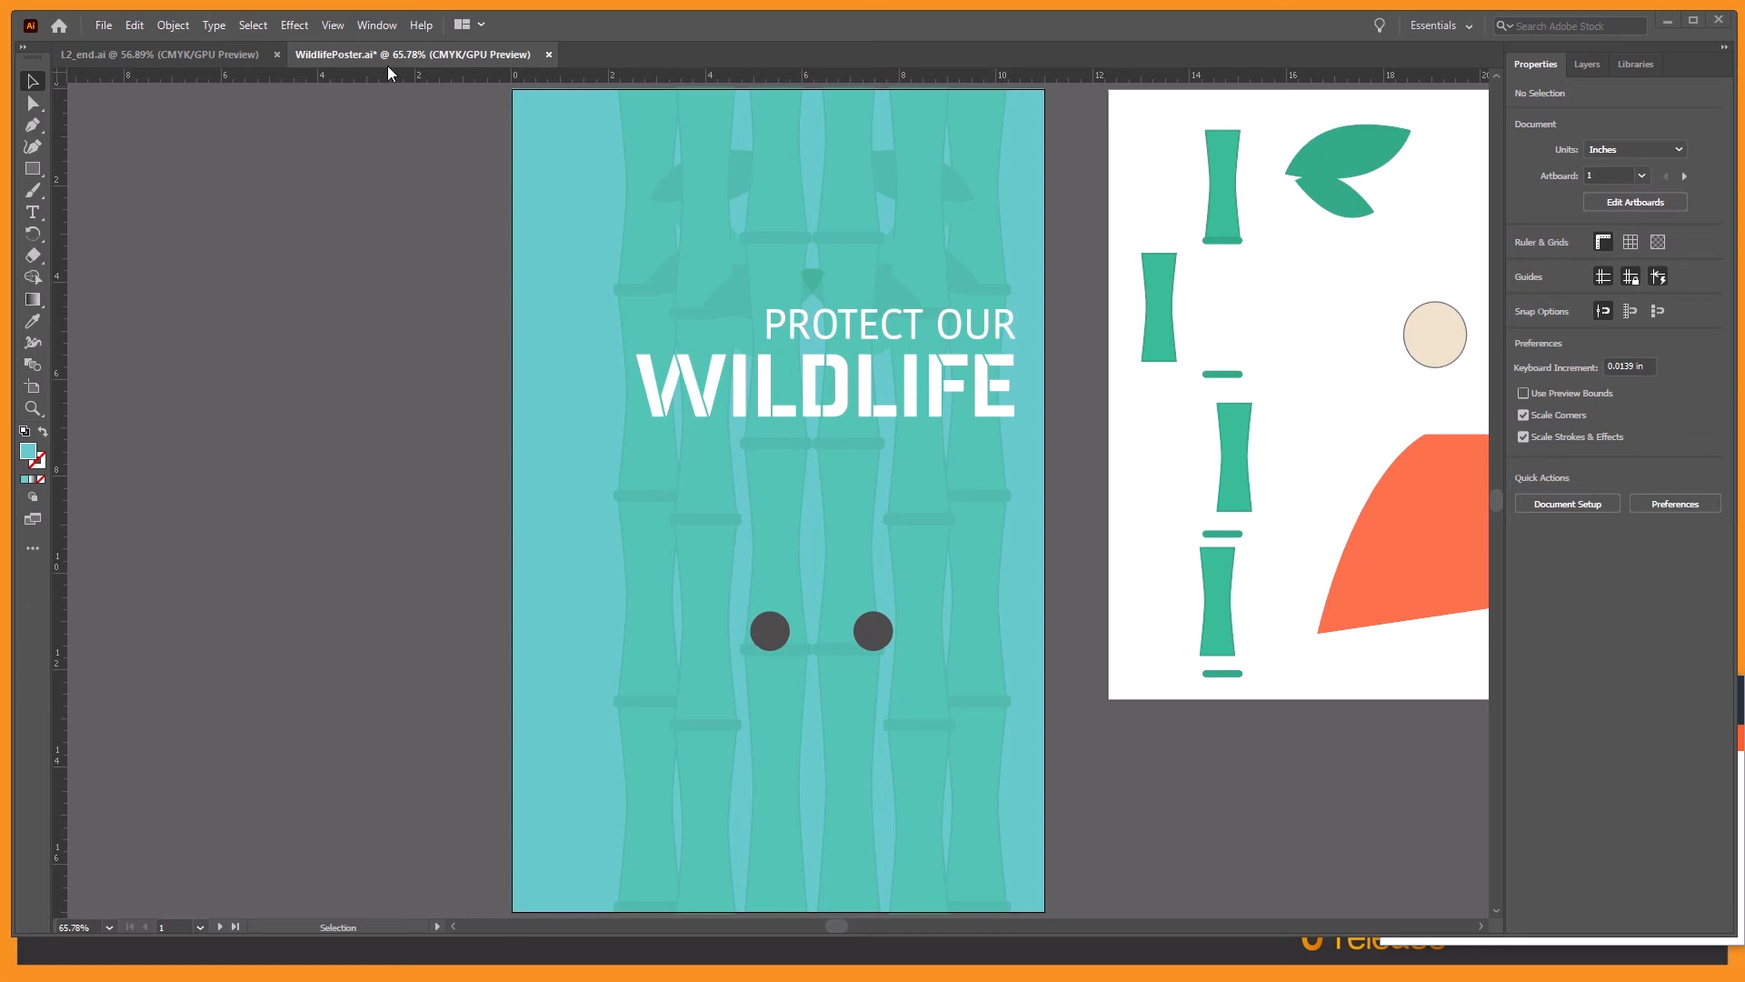
Step: On the Pieces artboard, select every object with the same stroke color as the leftmost bamboo segment
left_click(333, 25)
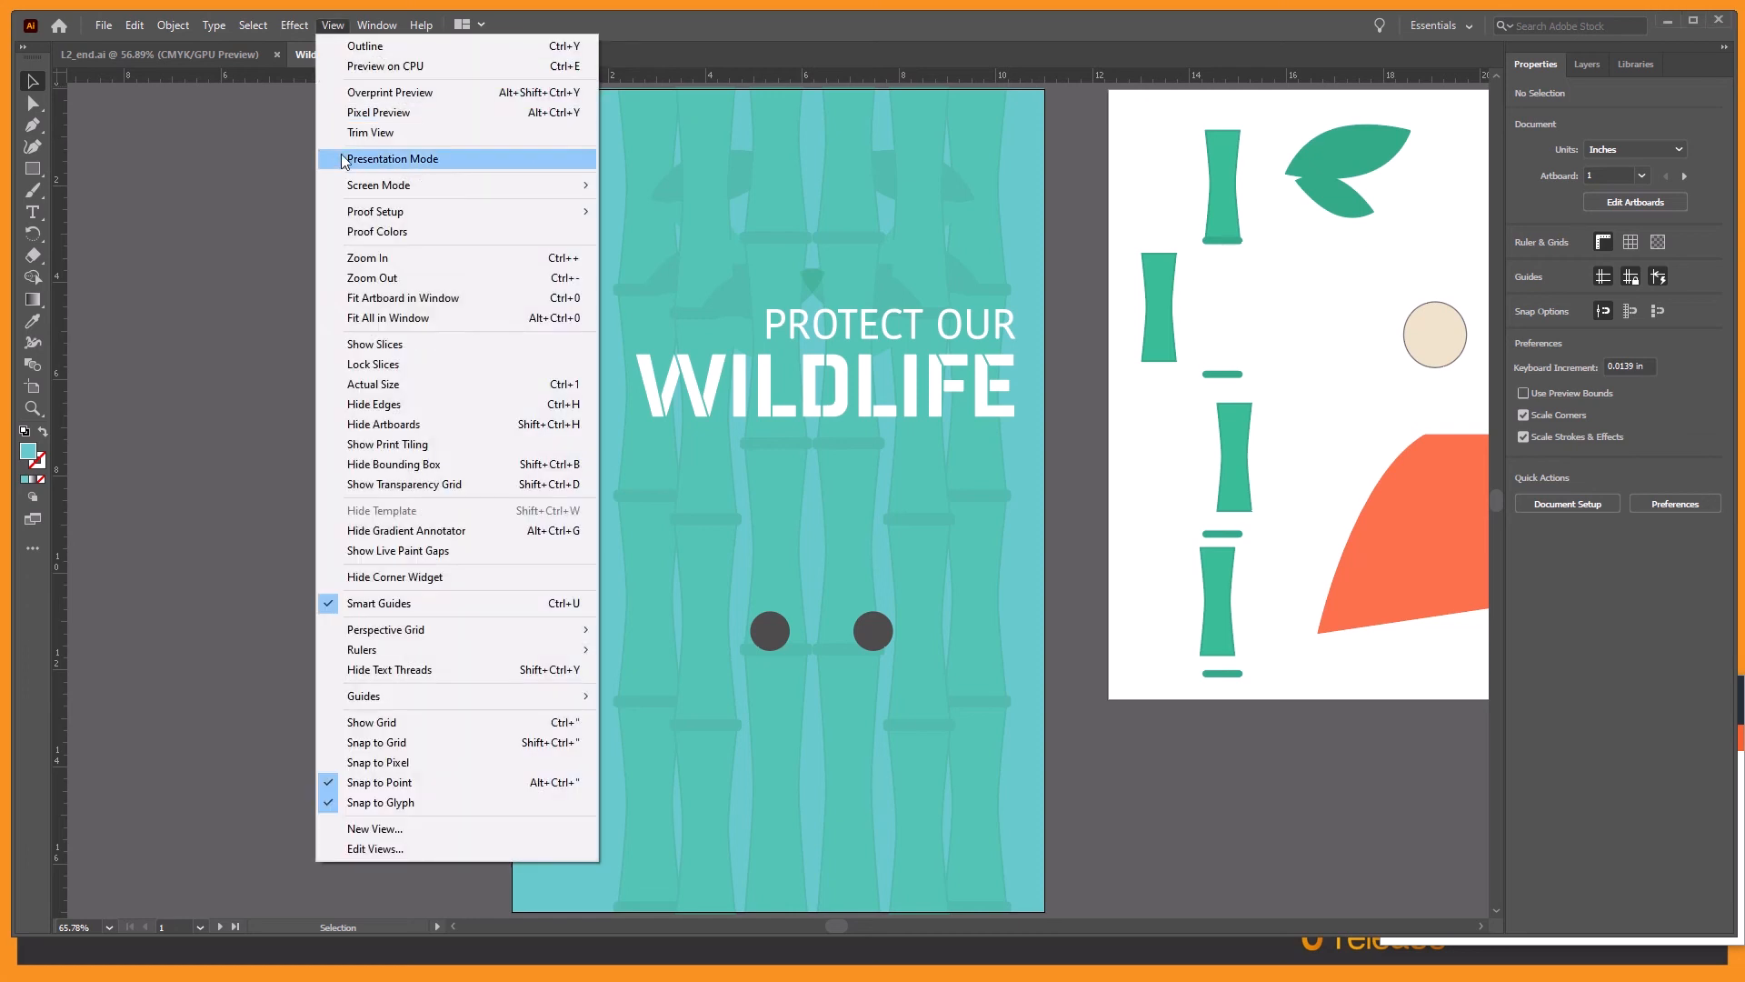
left_click(370, 316)
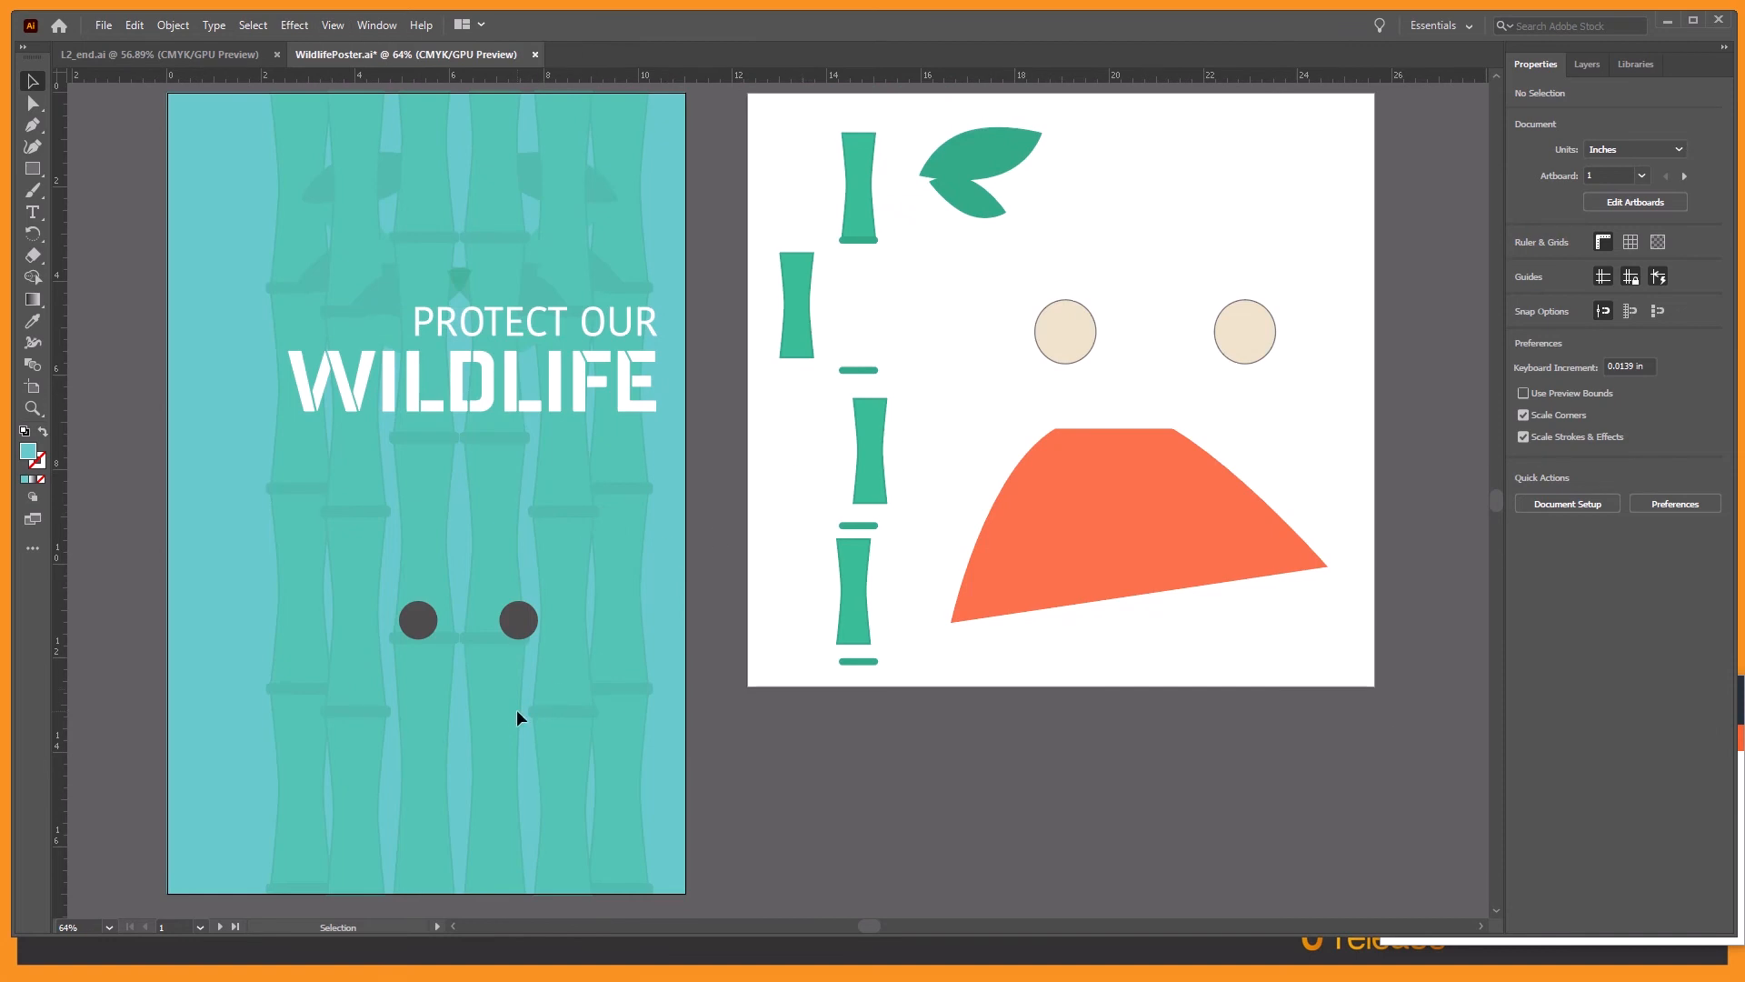
left_click(220, 928)
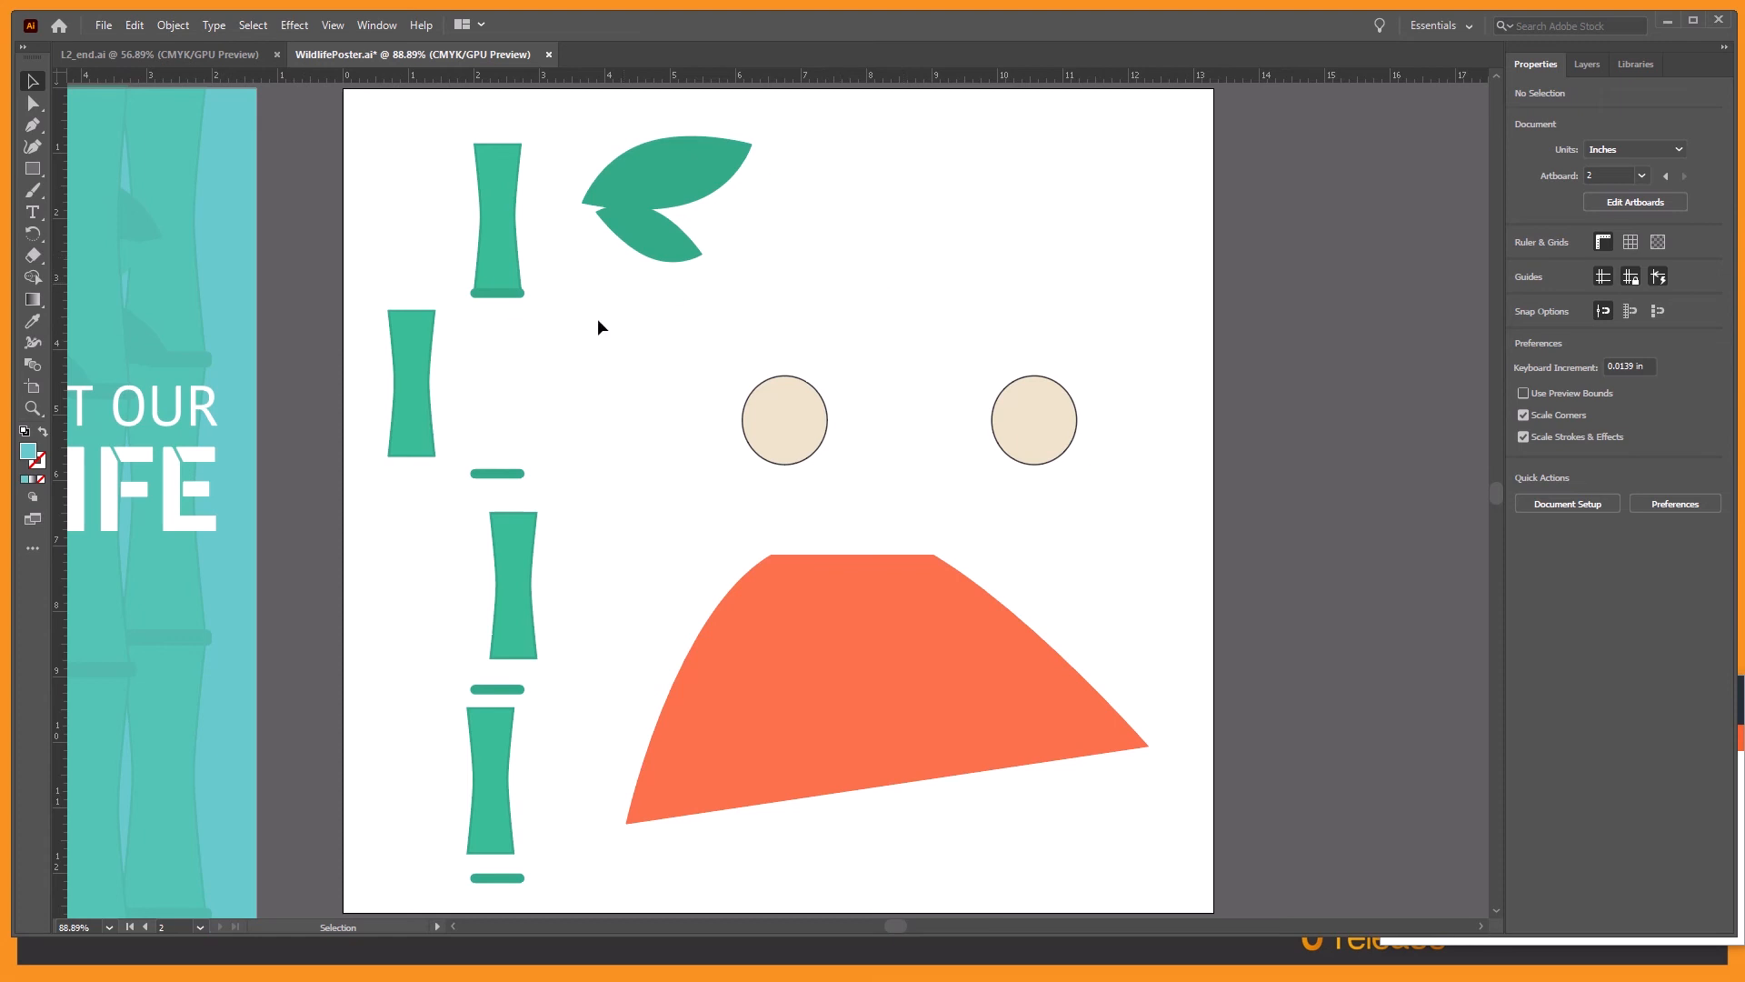
left_click(411, 364)
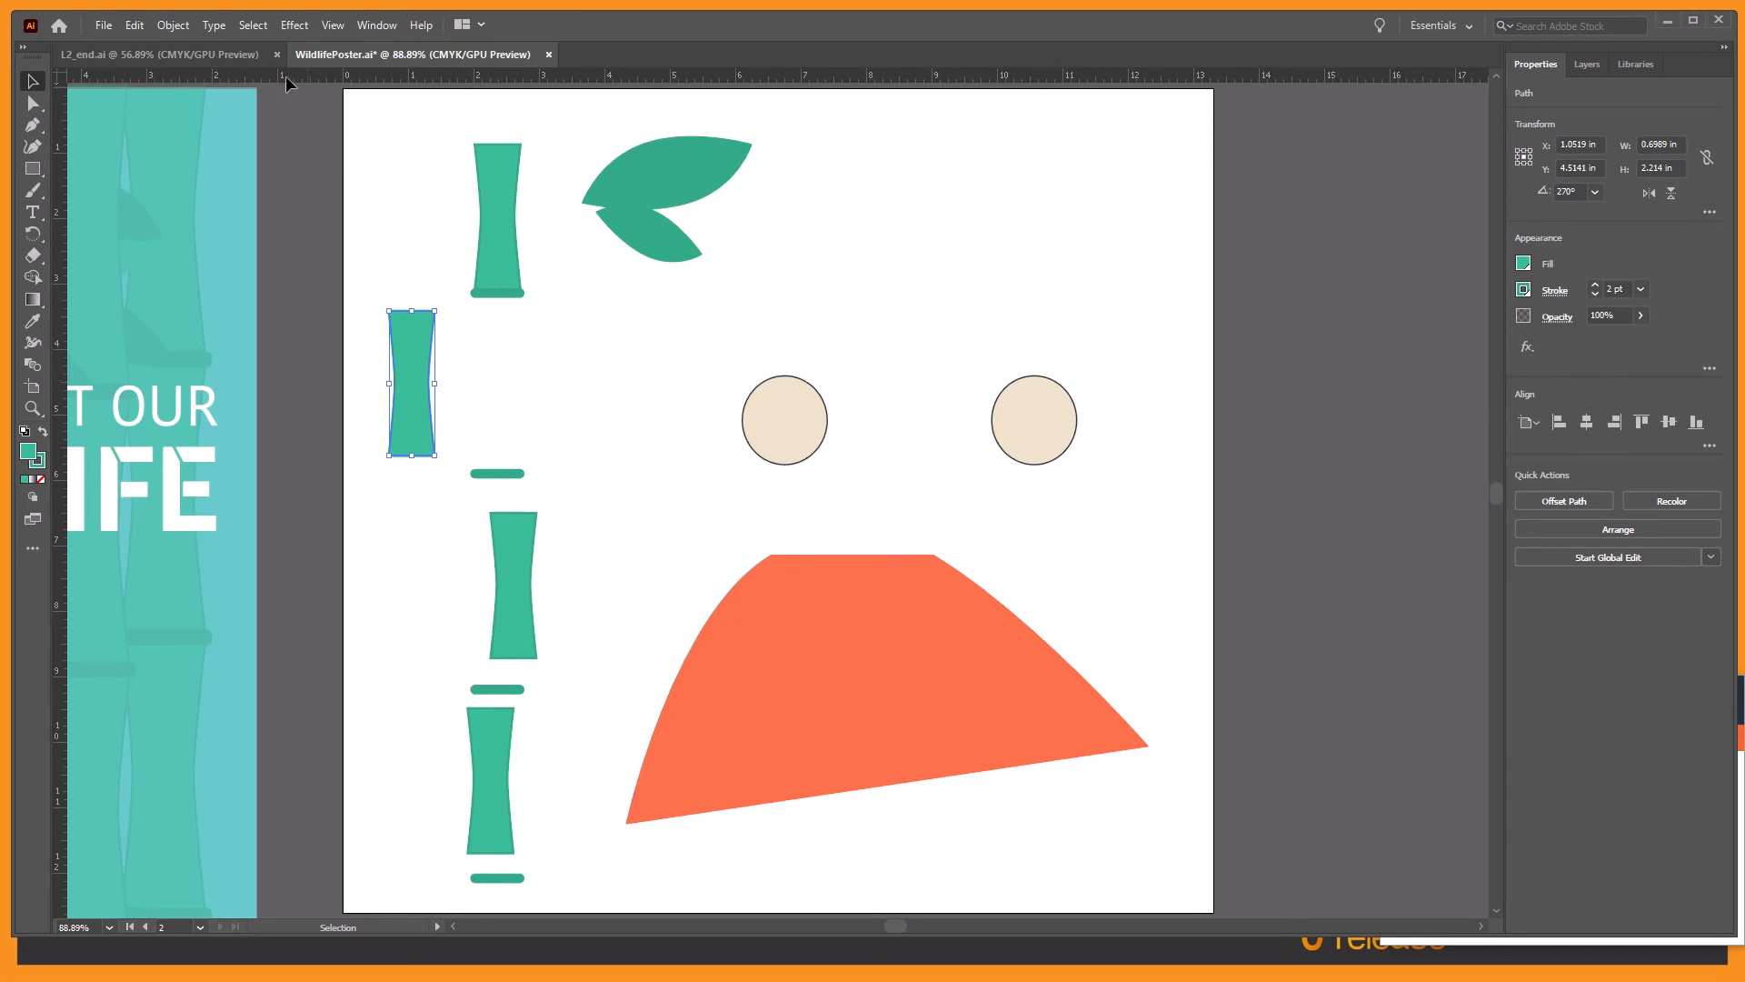
left_click(253, 25)
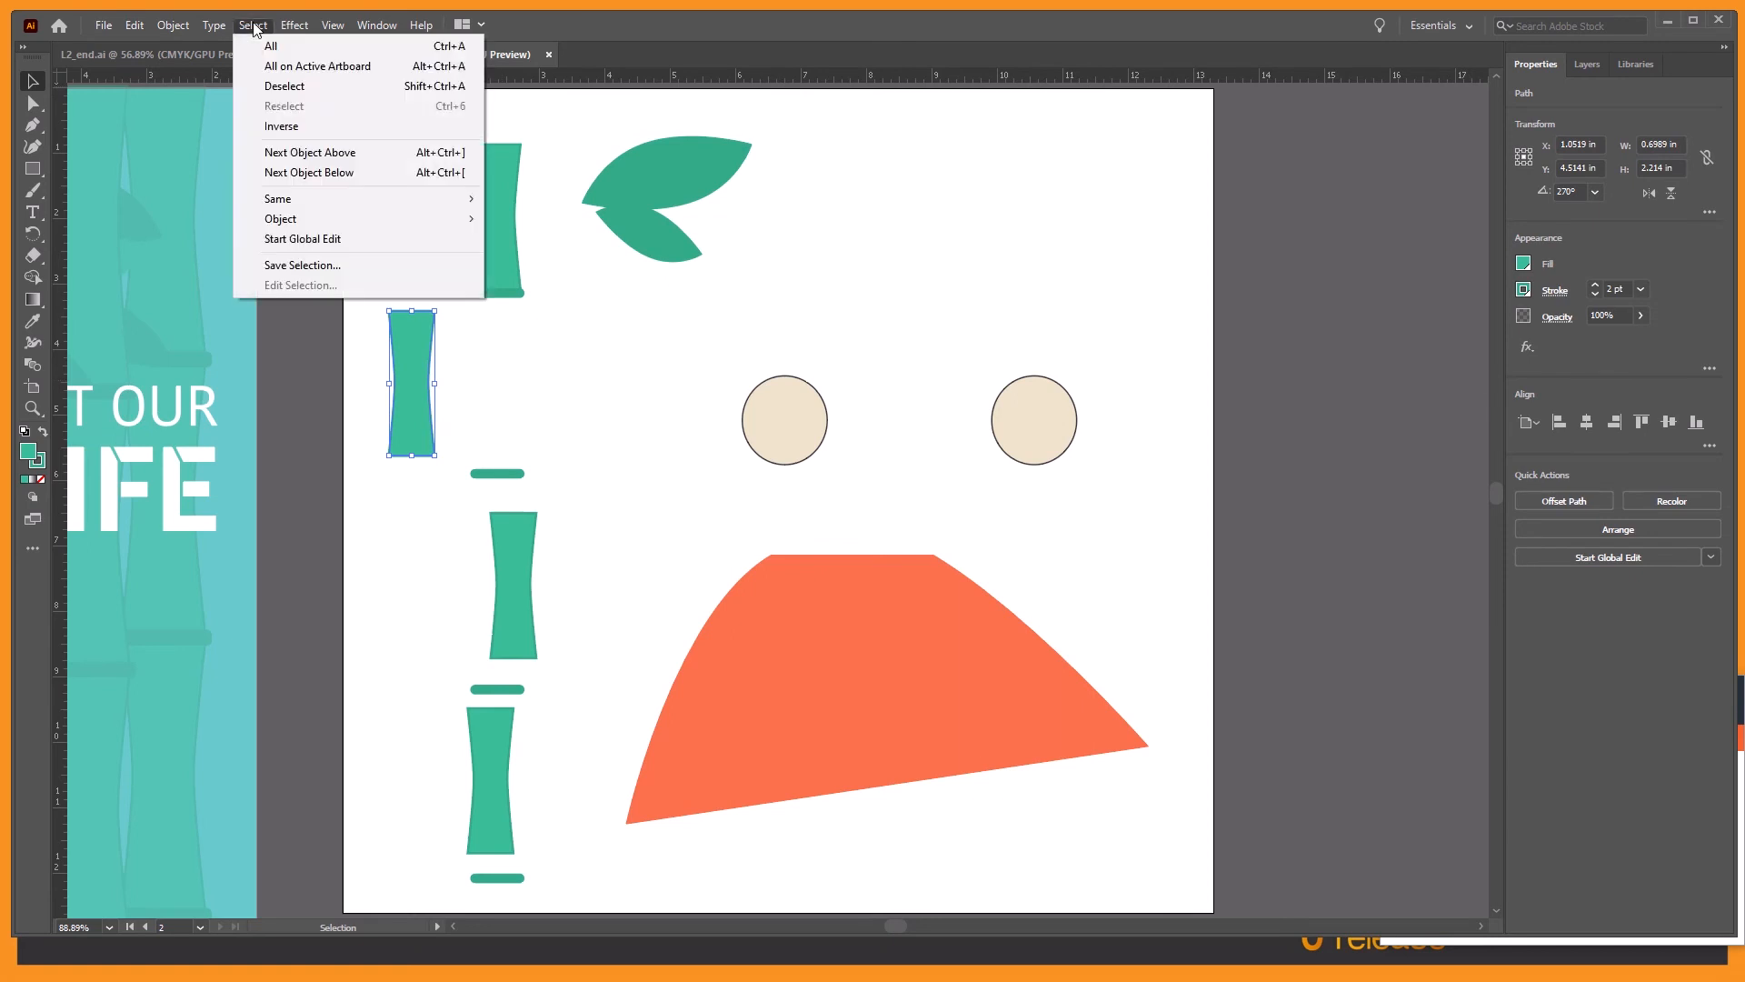
mouse_move(298, 198)
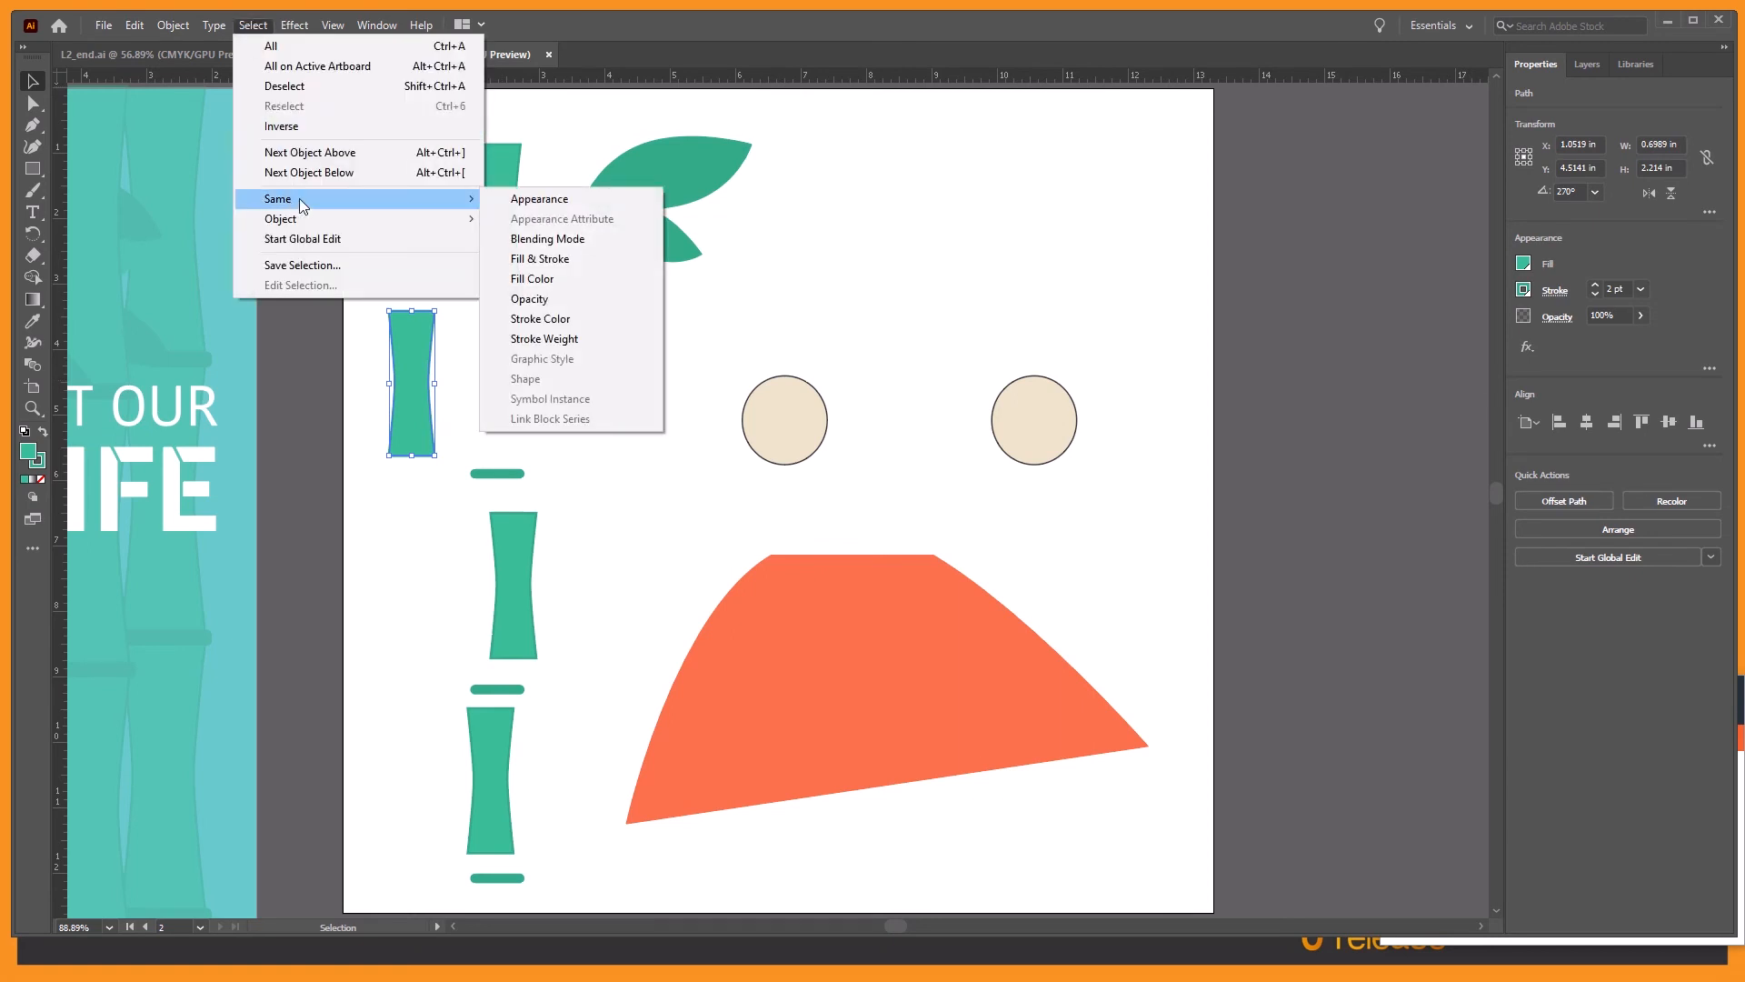
left_click(541, 319)
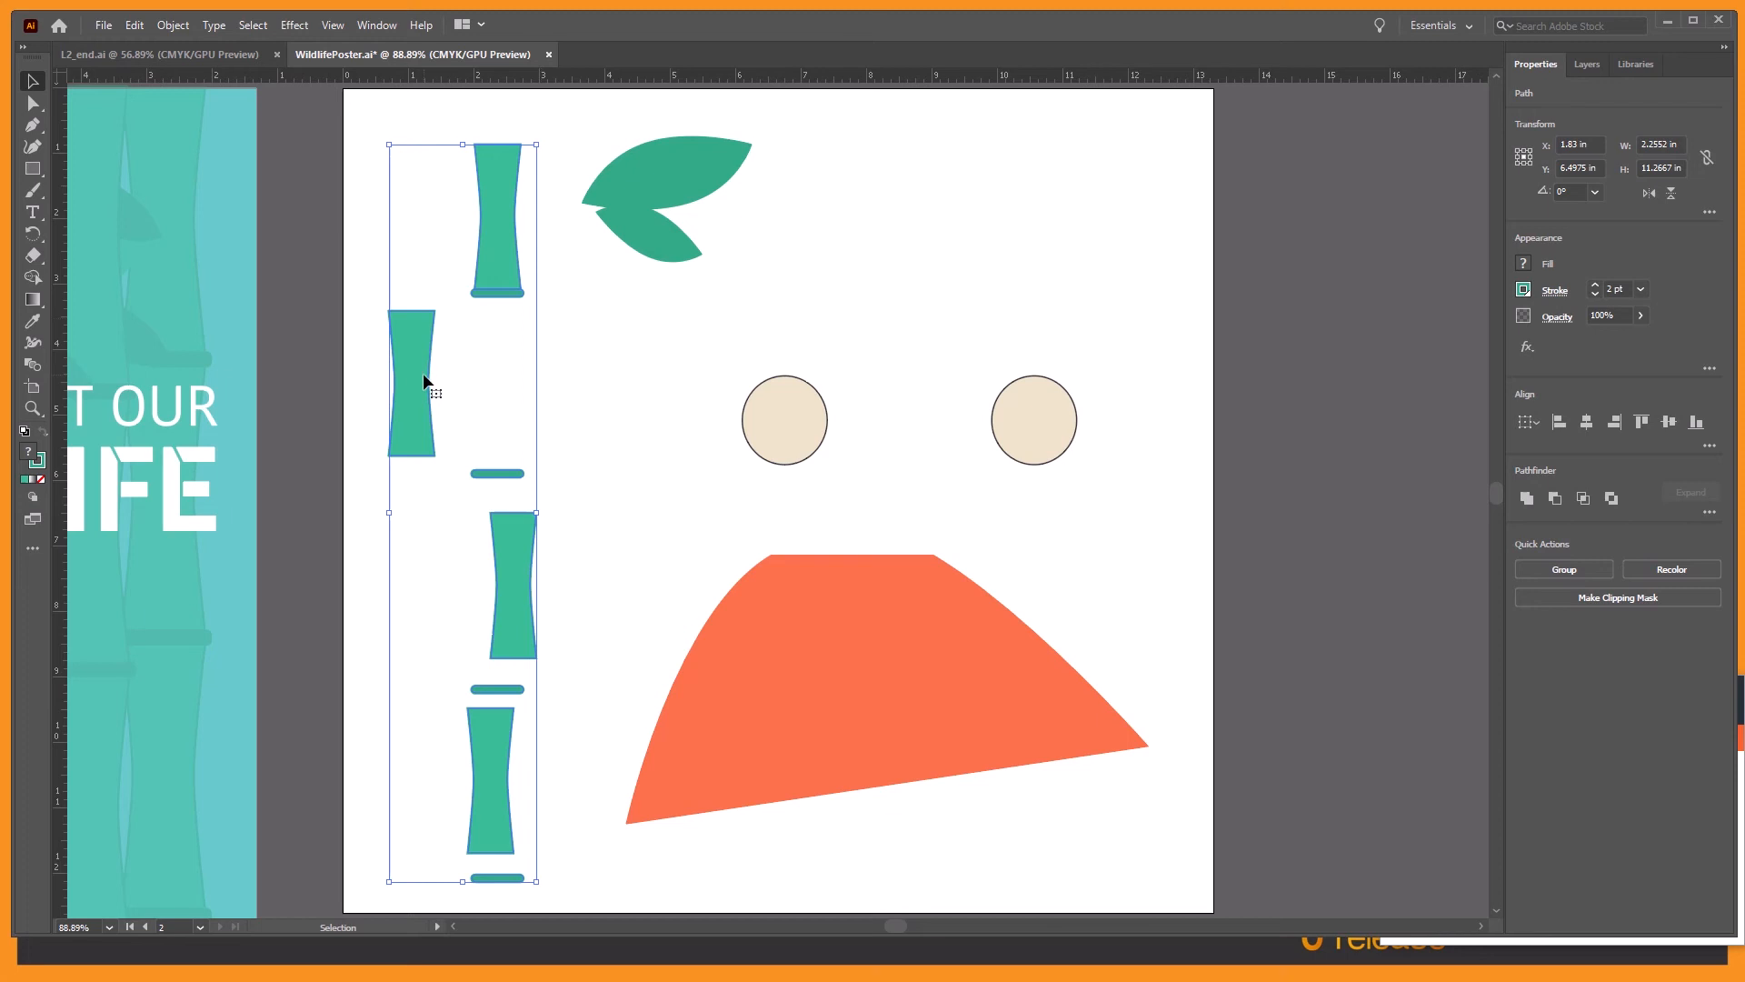
Step: Save the current selection of bamboo segments and joints under the name Bamboo
left_click(251, 25)
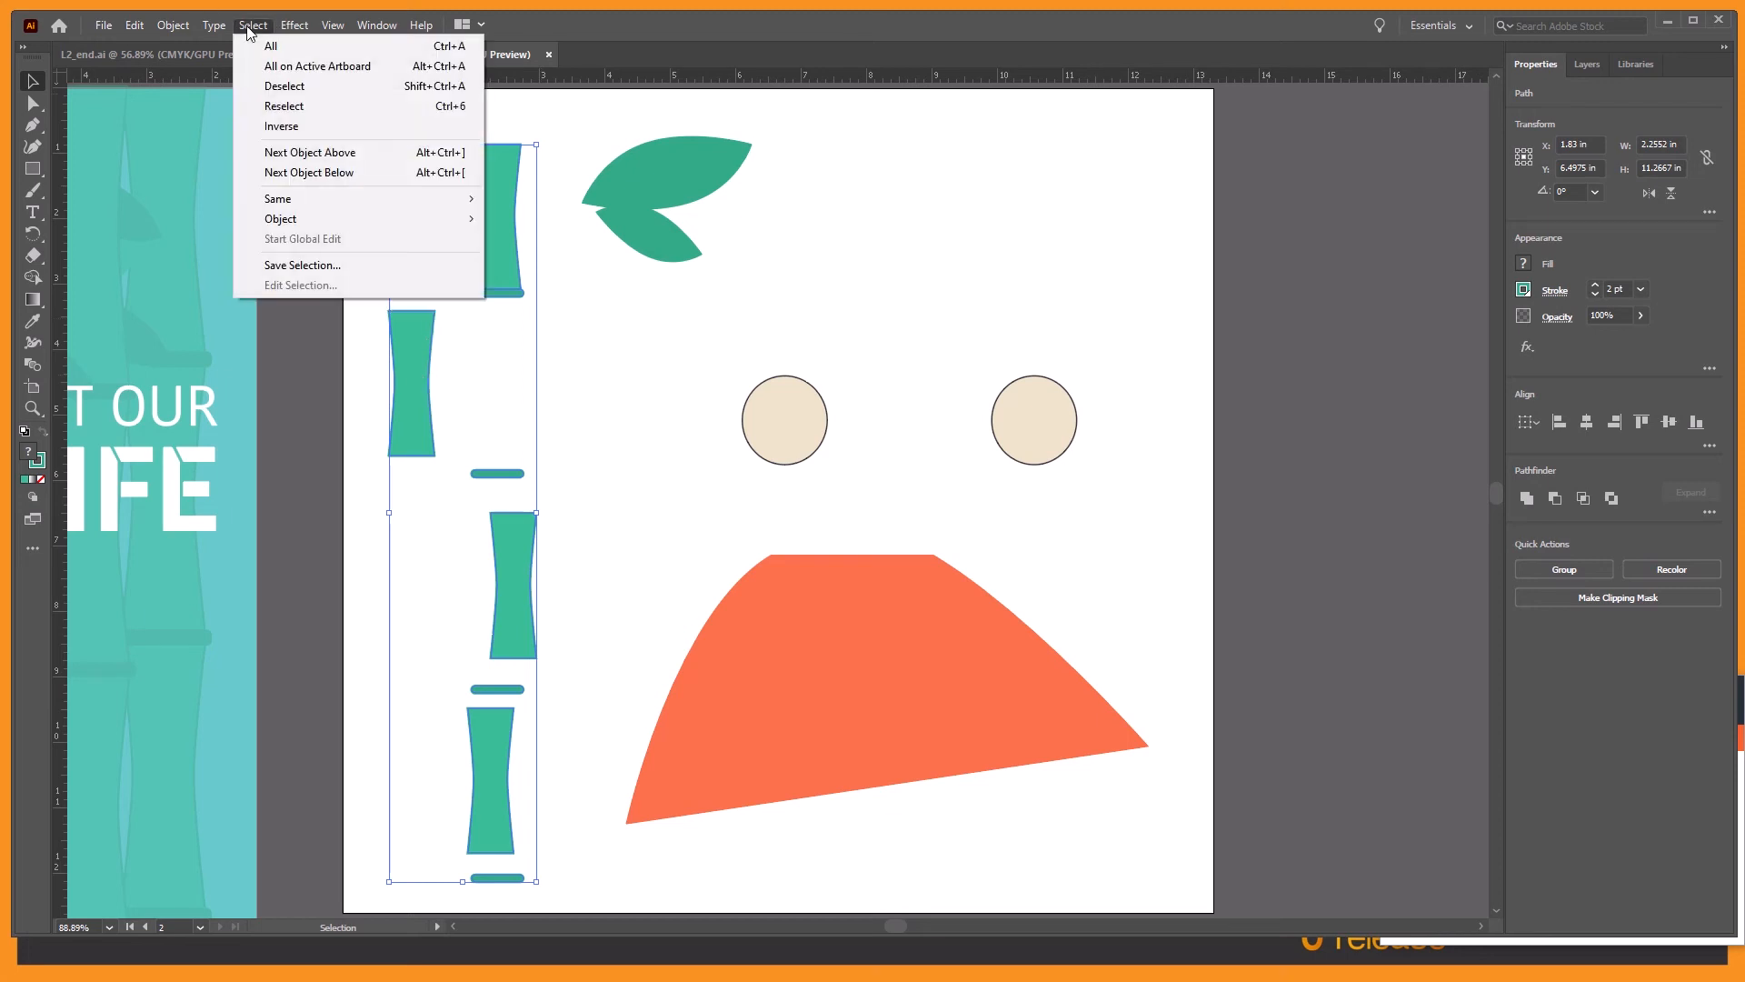
left_click(300, 264)
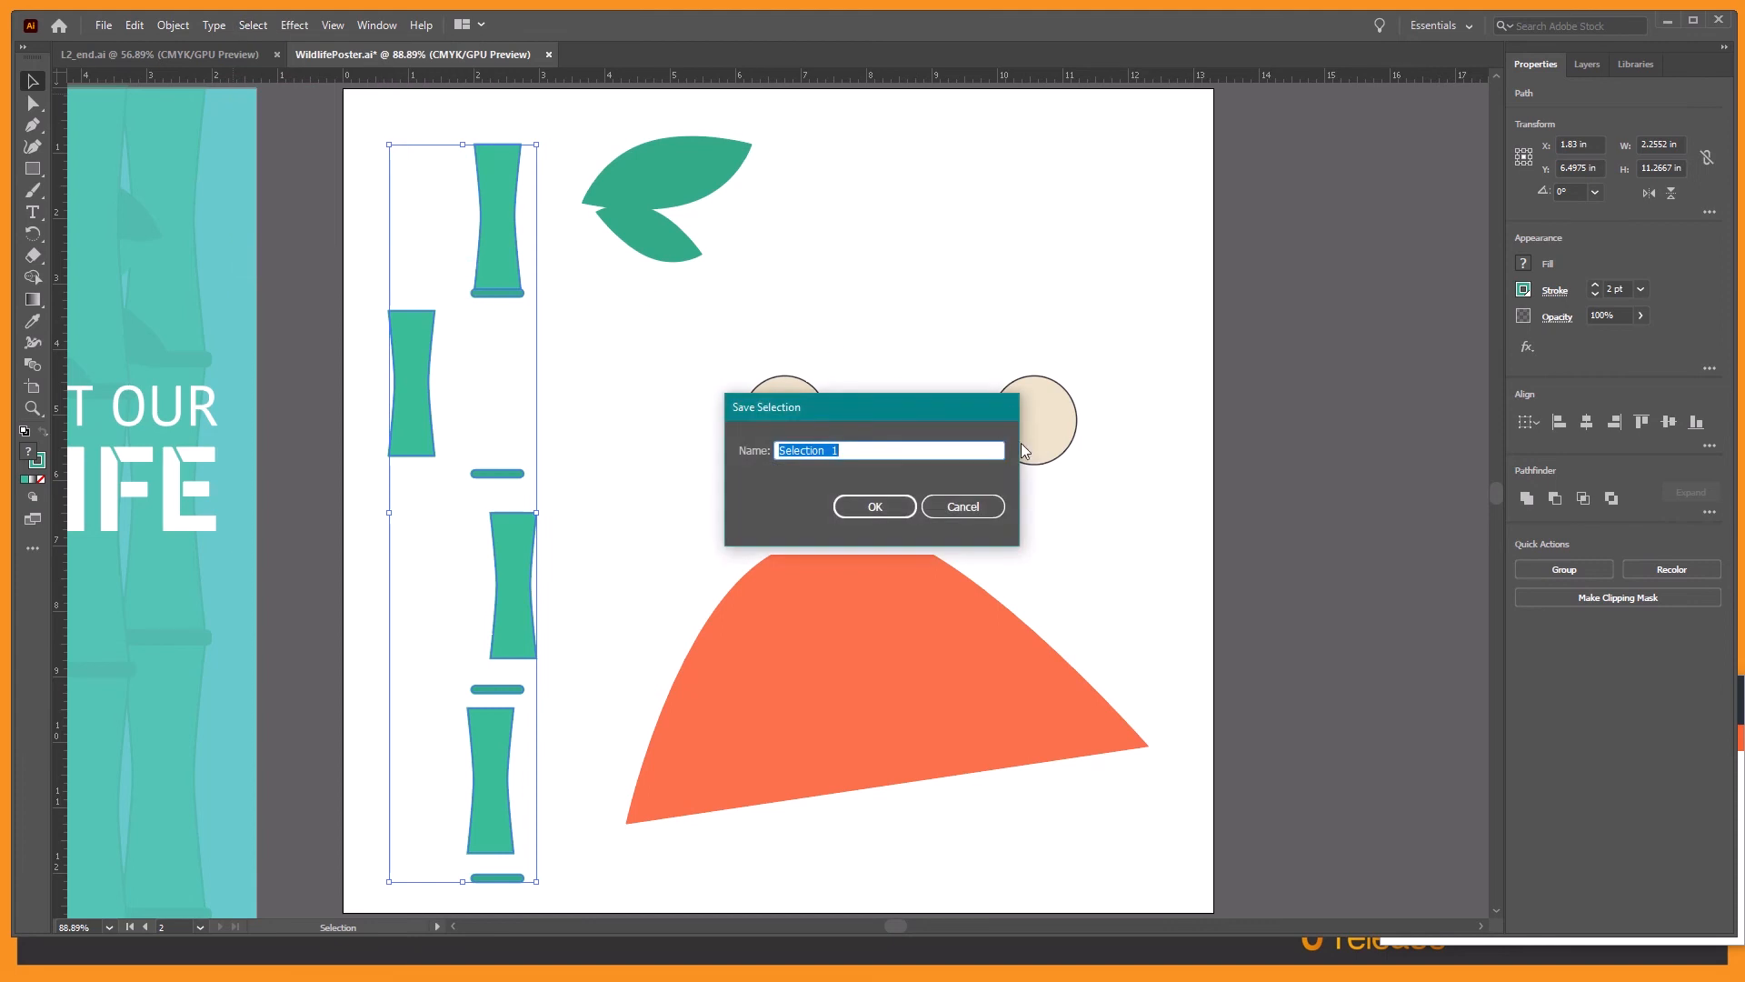
type("Bamboo")
left_click(878, 508)
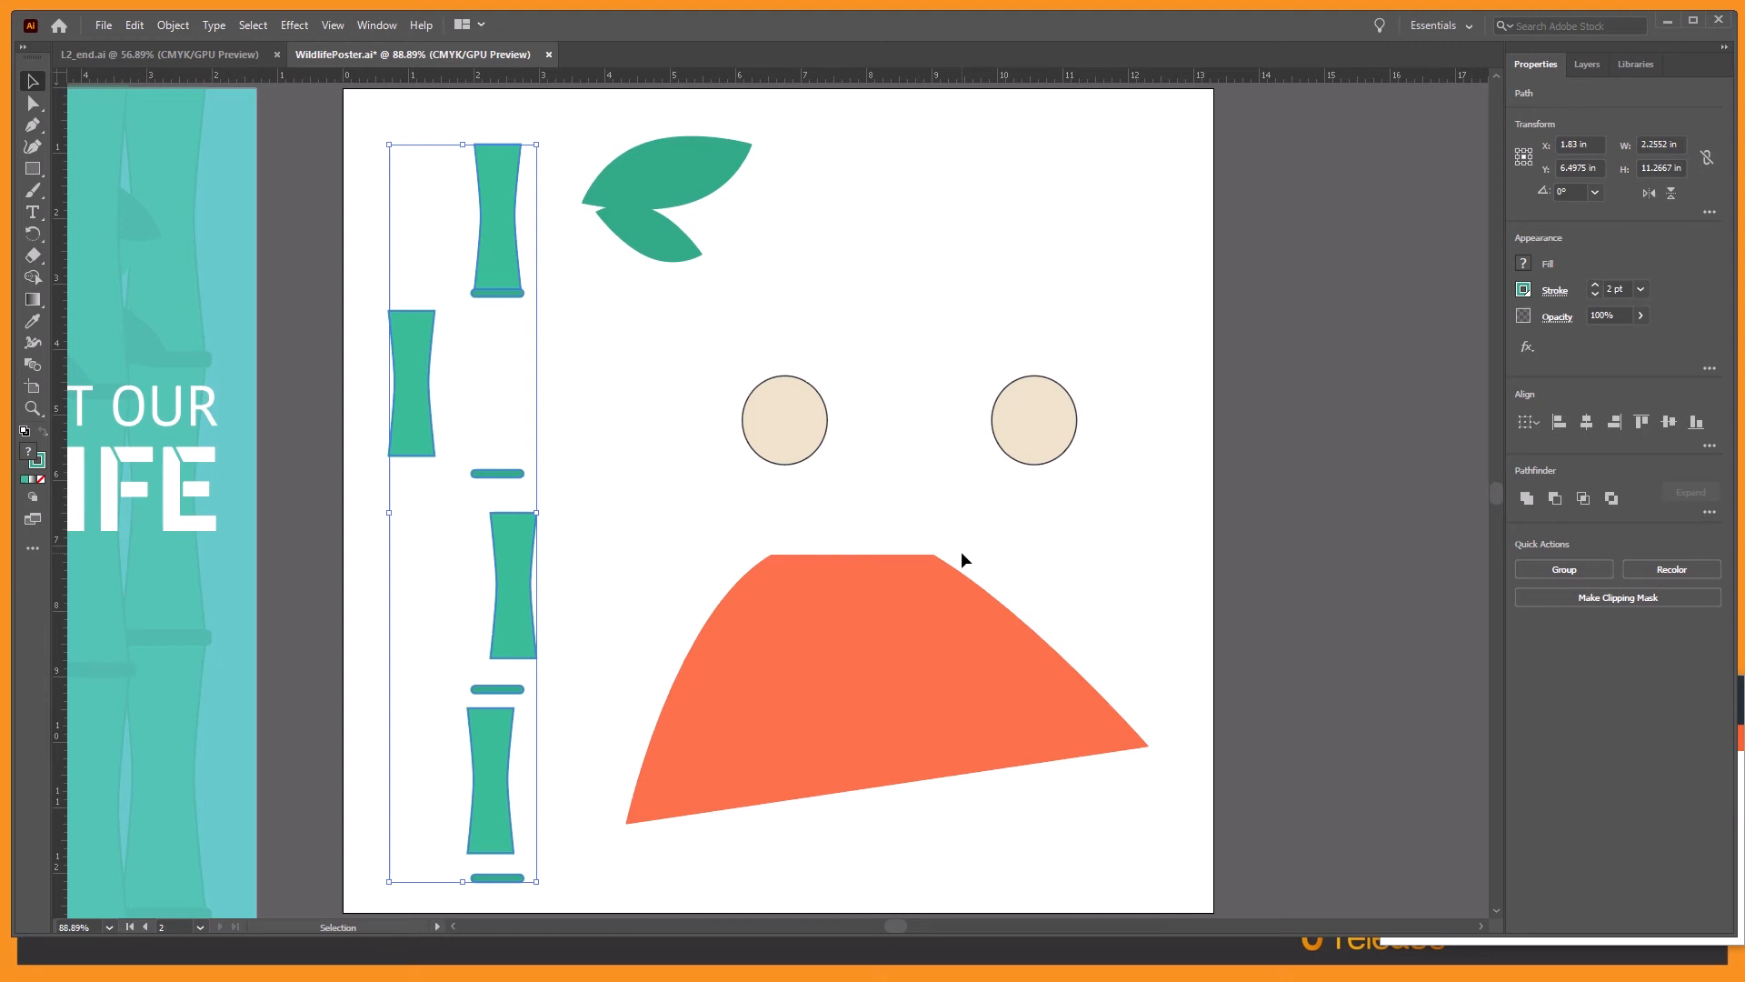
Step: Clear the current selection and reselect the bamboo pieces using the saved Bamboo selection
left_click(366, 146)
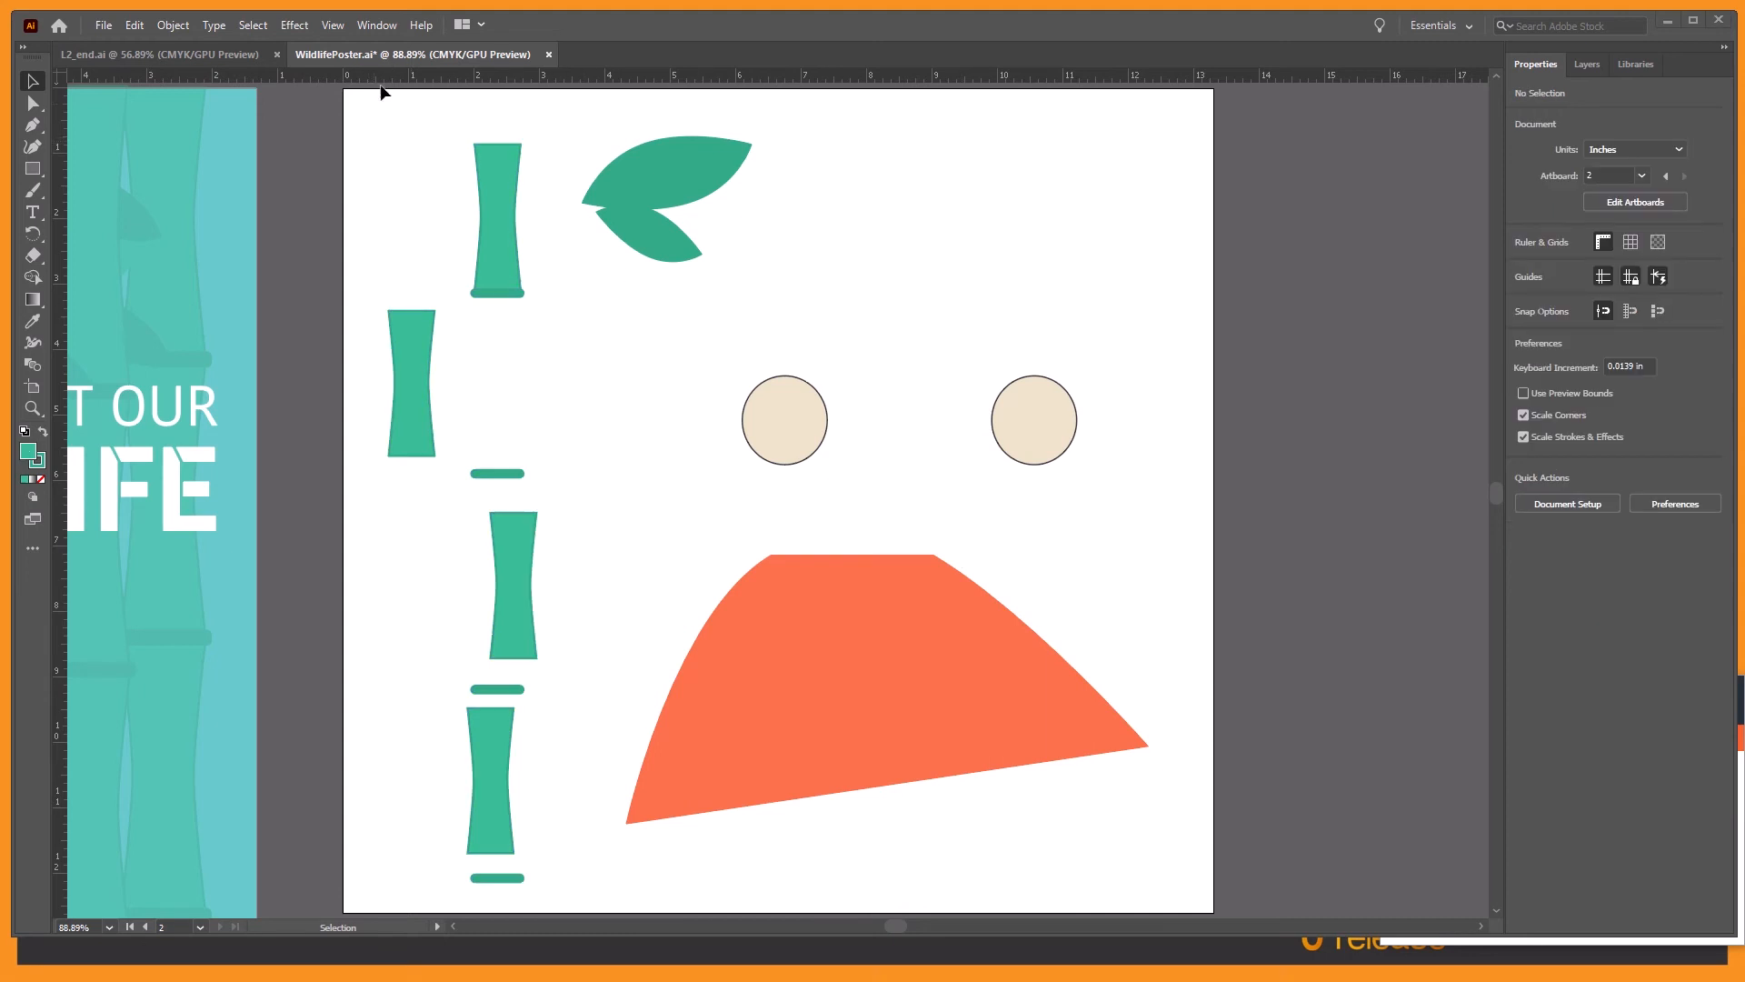
left_click(264, 27)
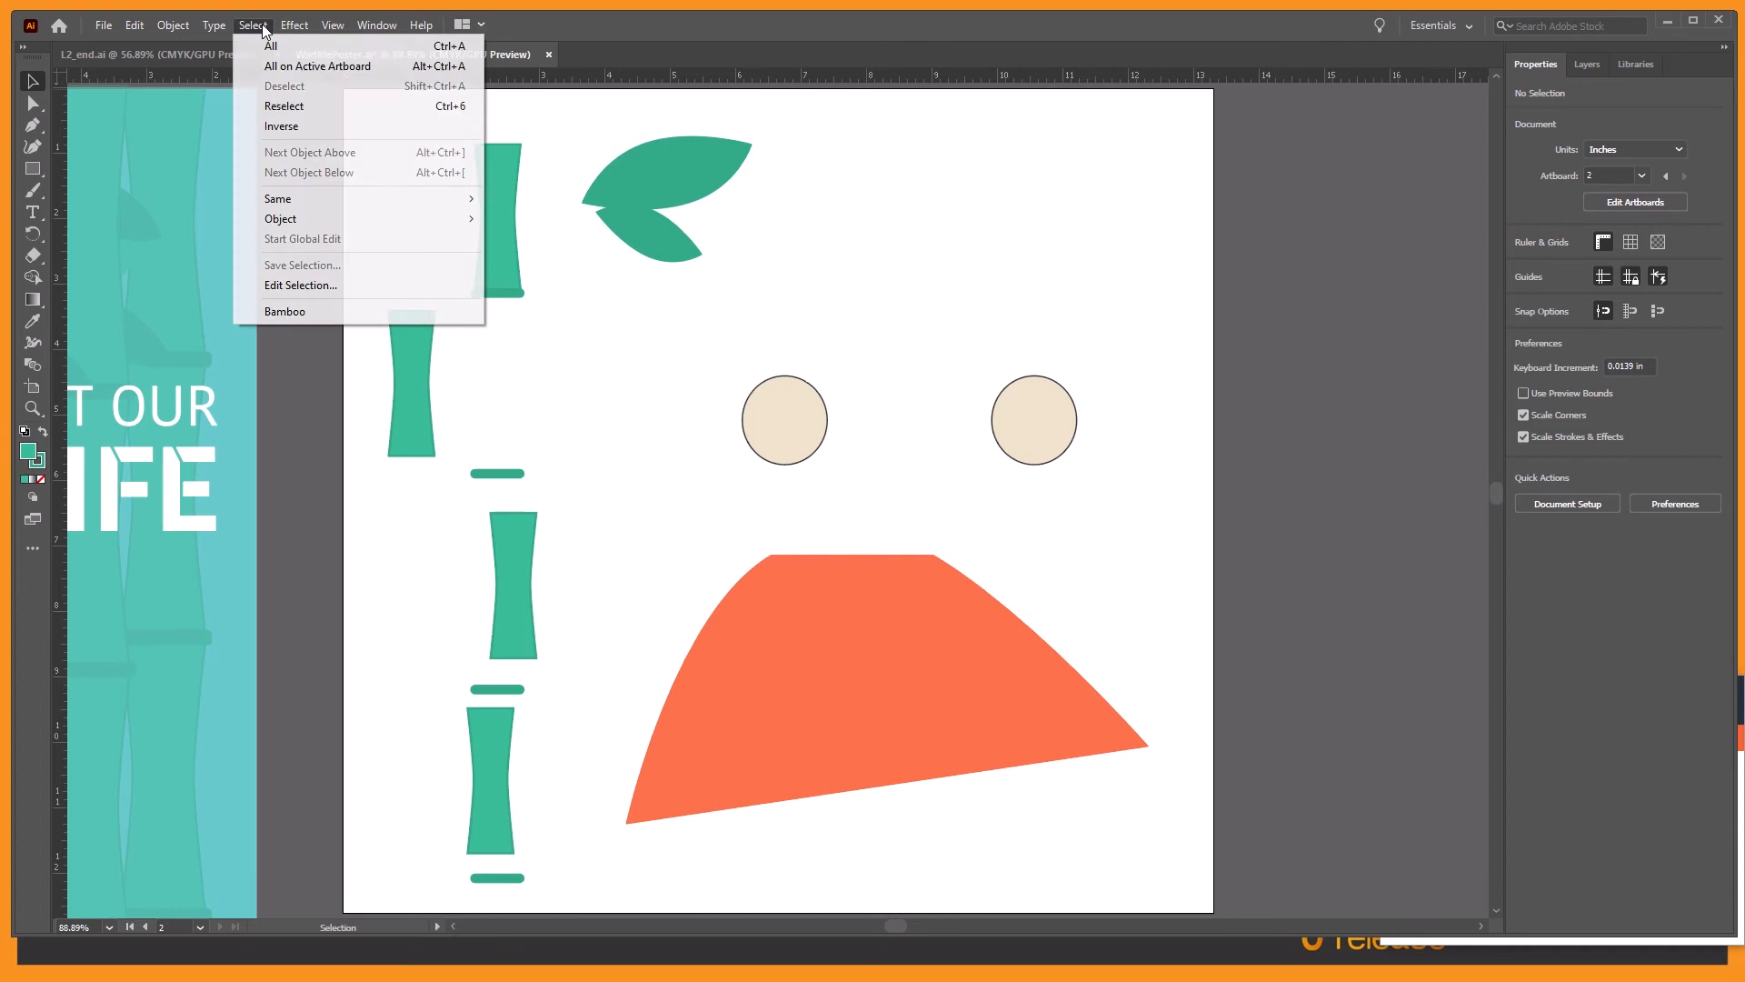
left_click(284, 312)
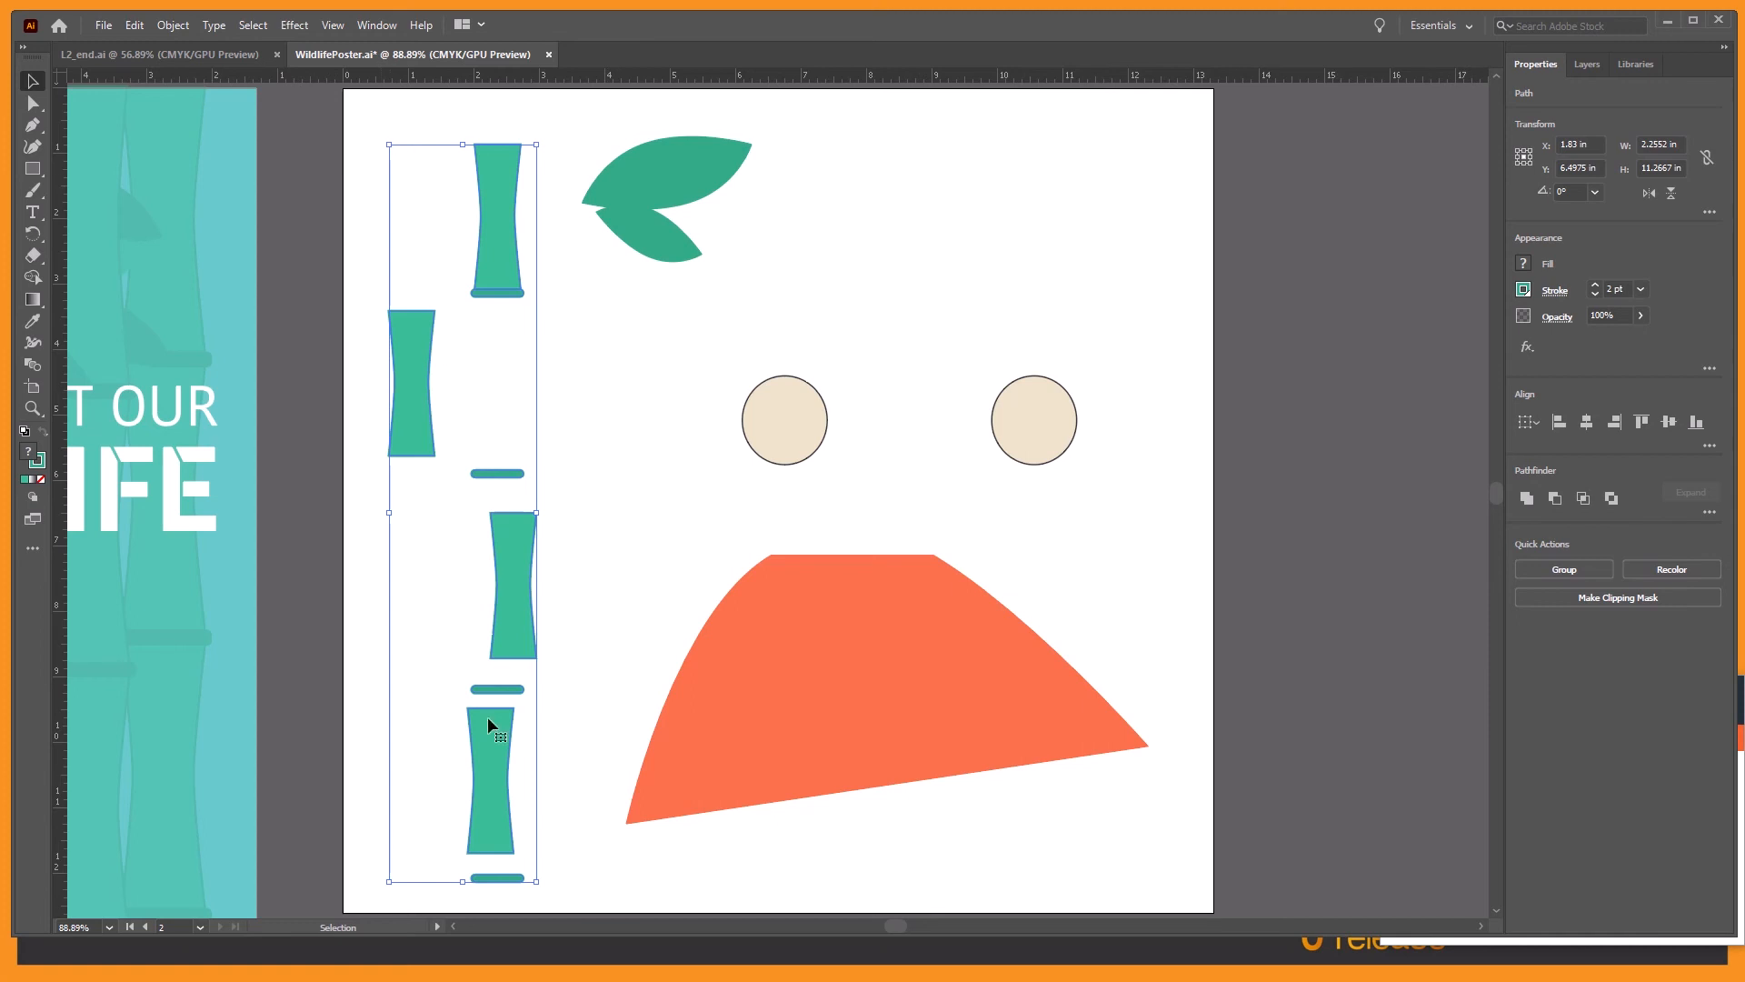
Step: Fit all artboards in the window, show all hidden artwork and deselect everything
left_click(332, 25)
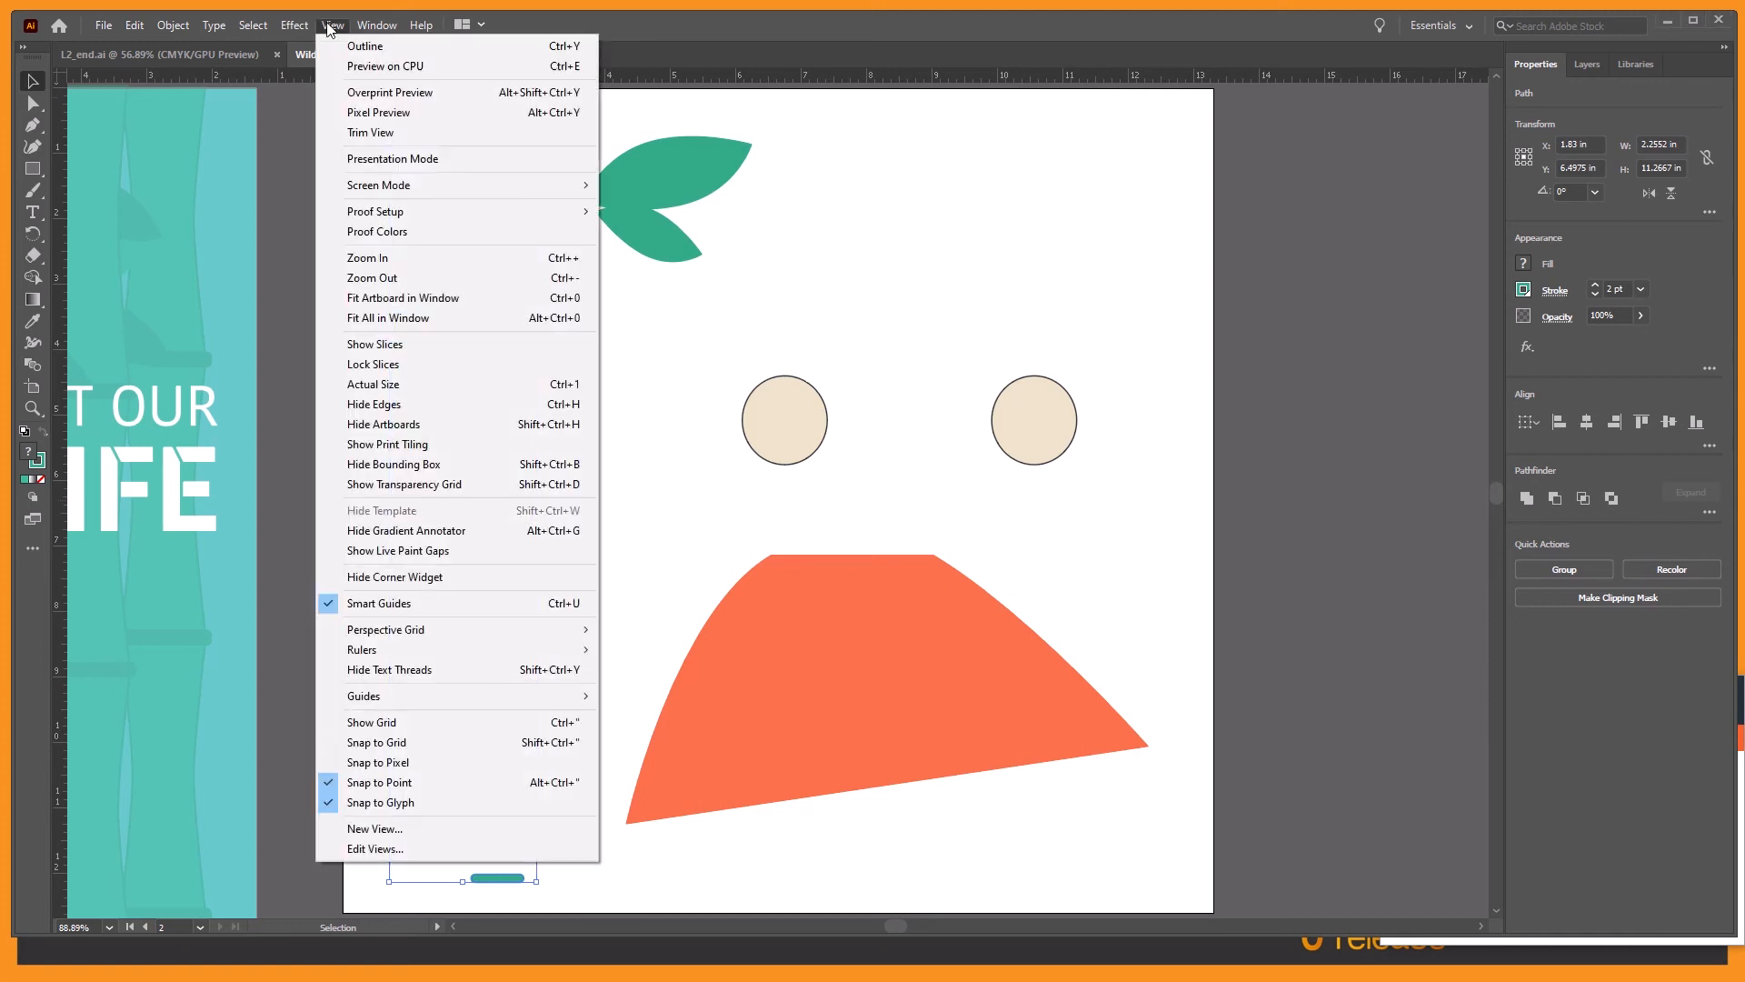
left_click(391, 317)
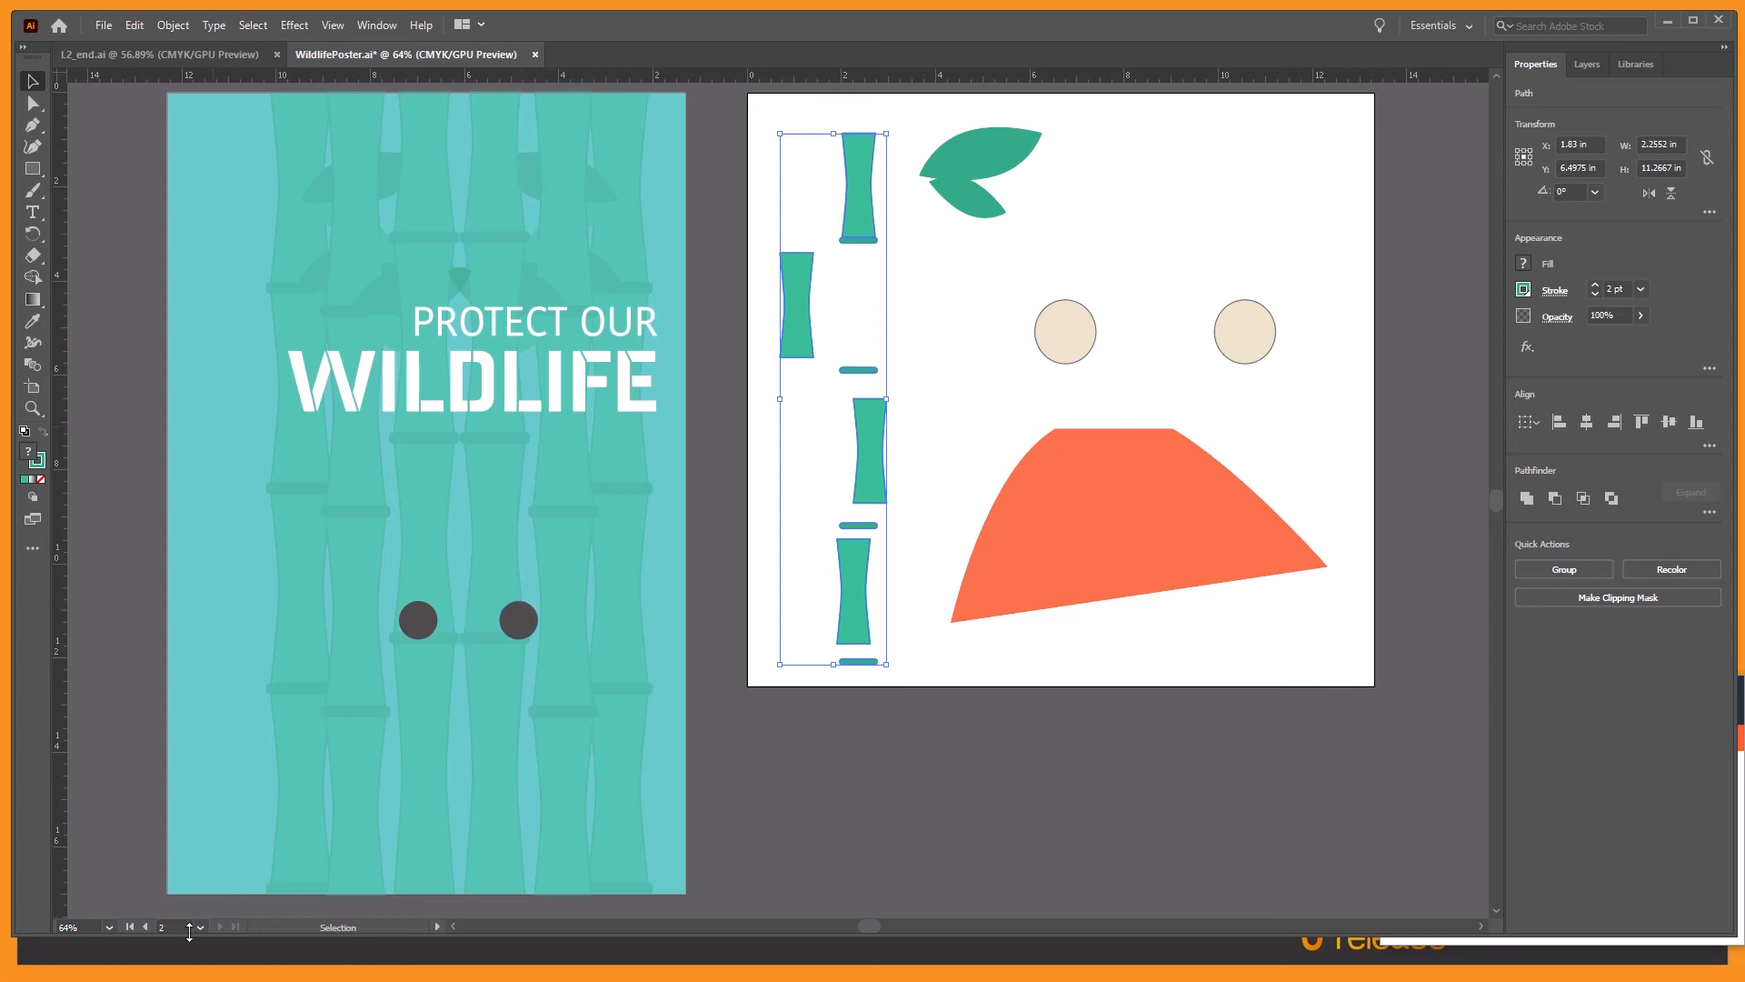
left_click(252, 729)
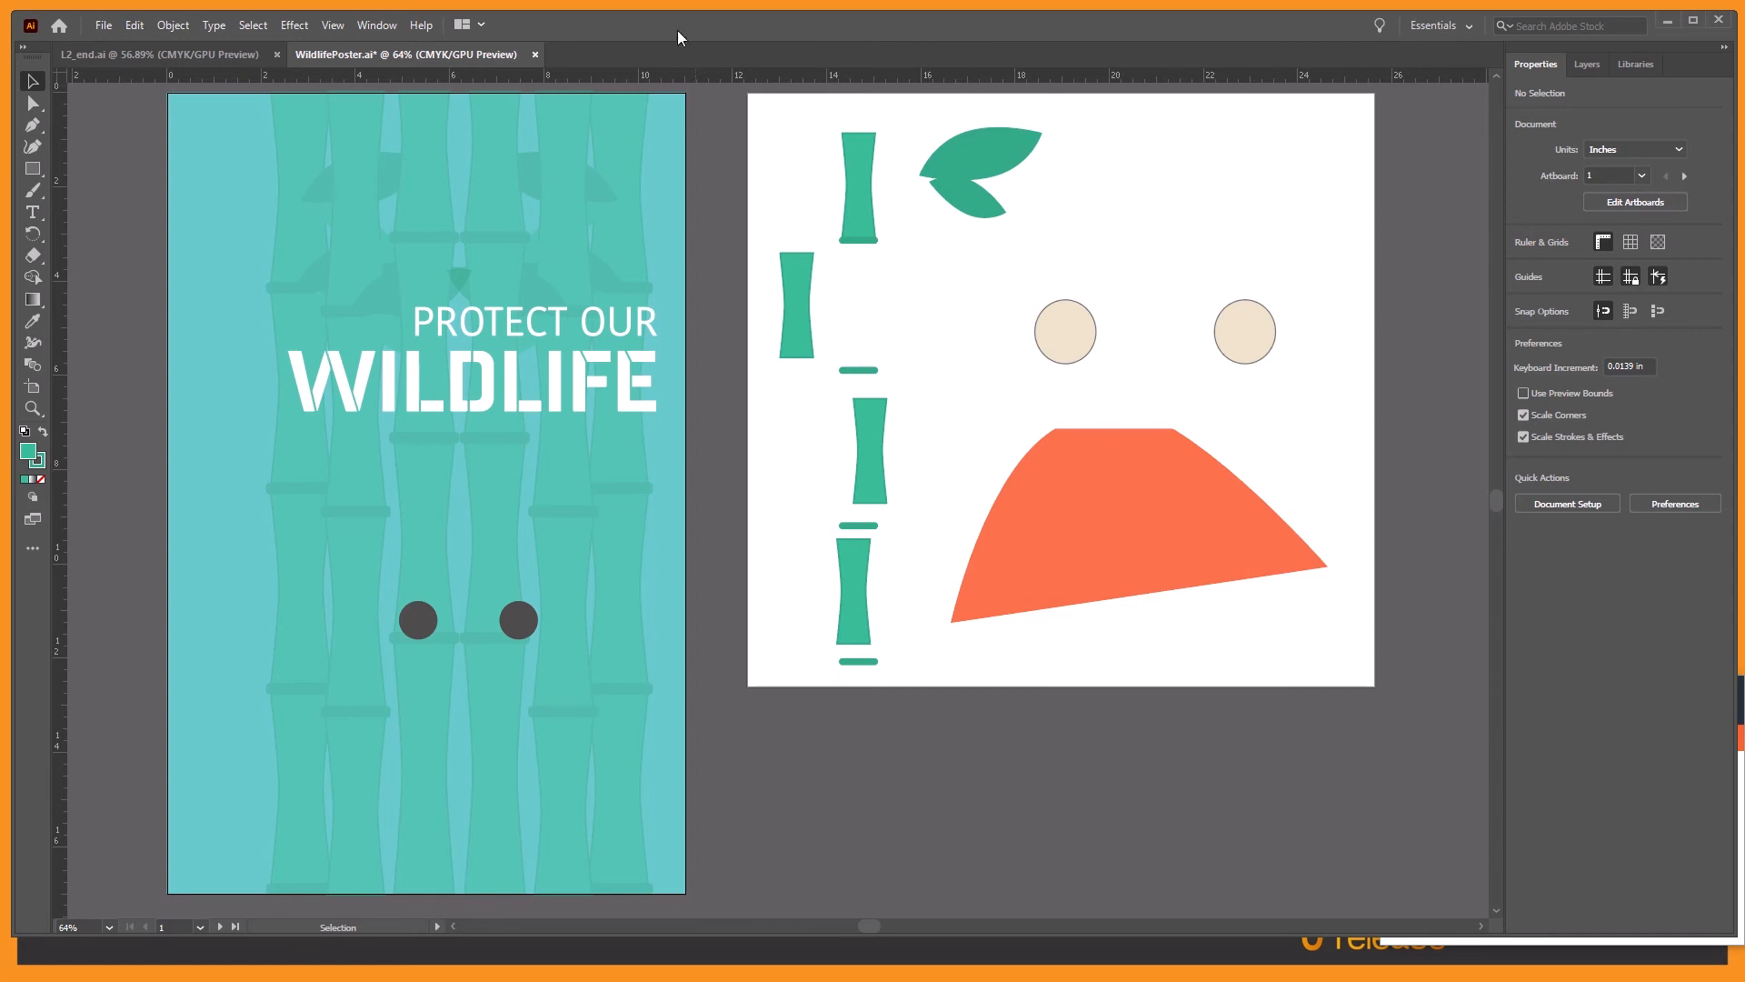
left_click(174, 26)
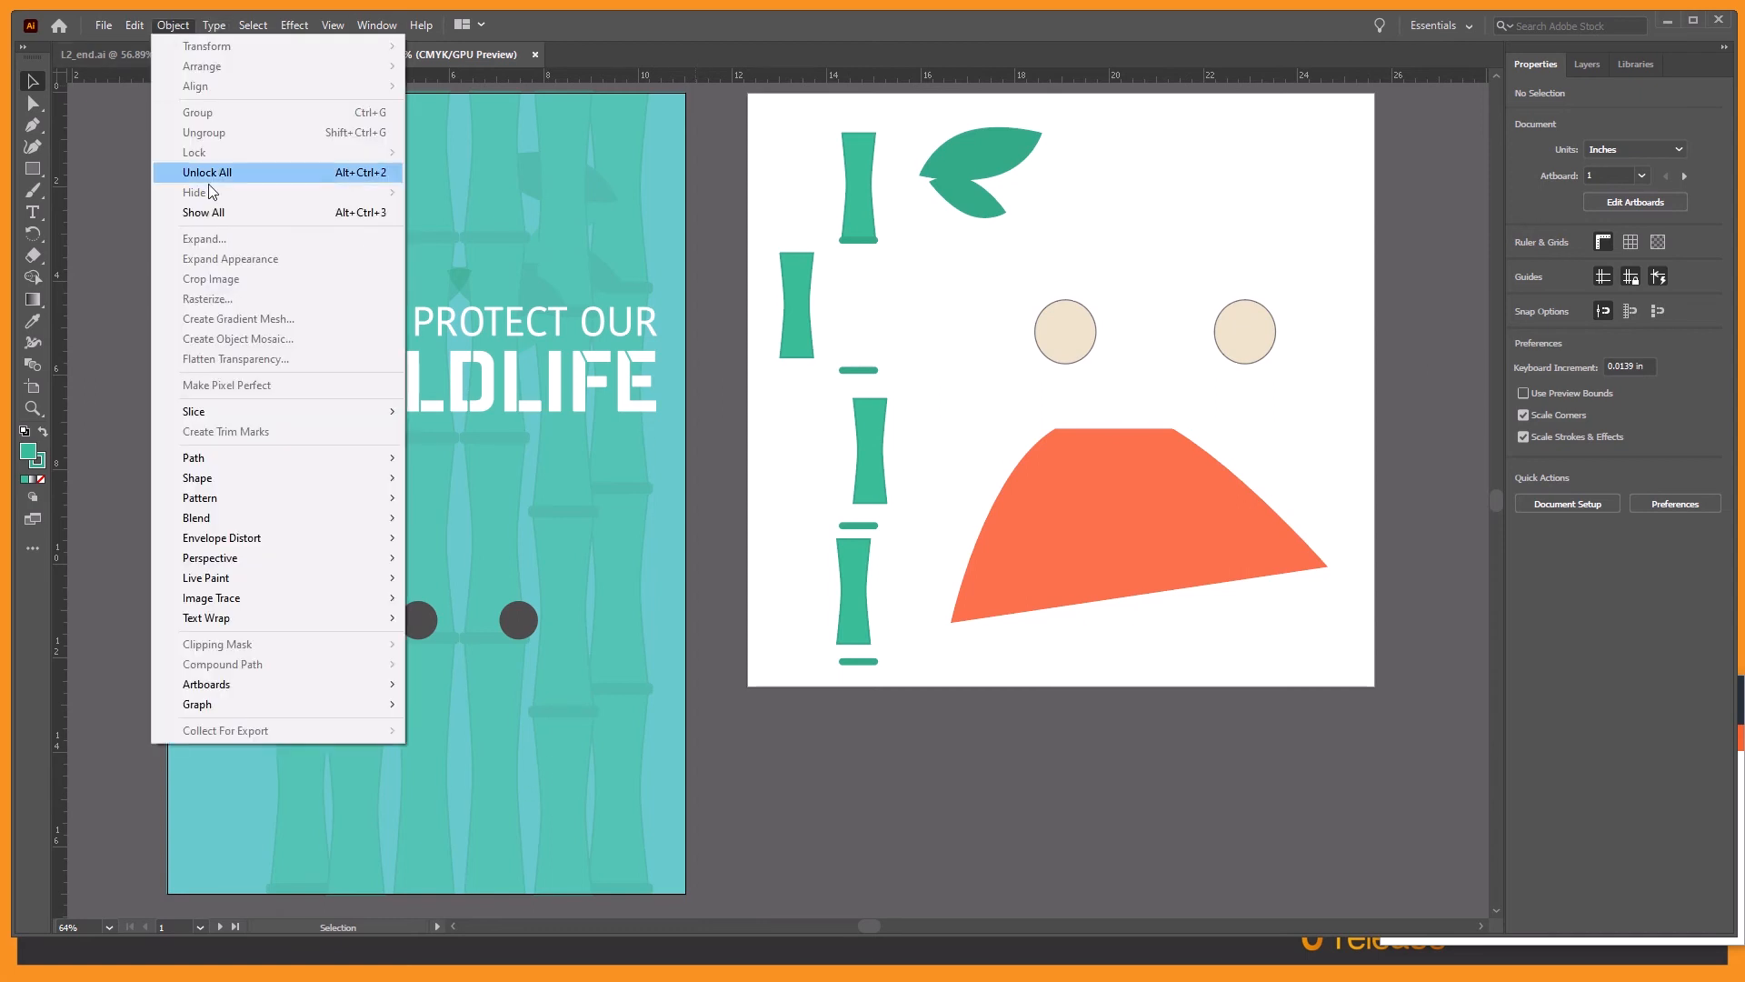
left_click(205, 212)
left_click(253, 25)
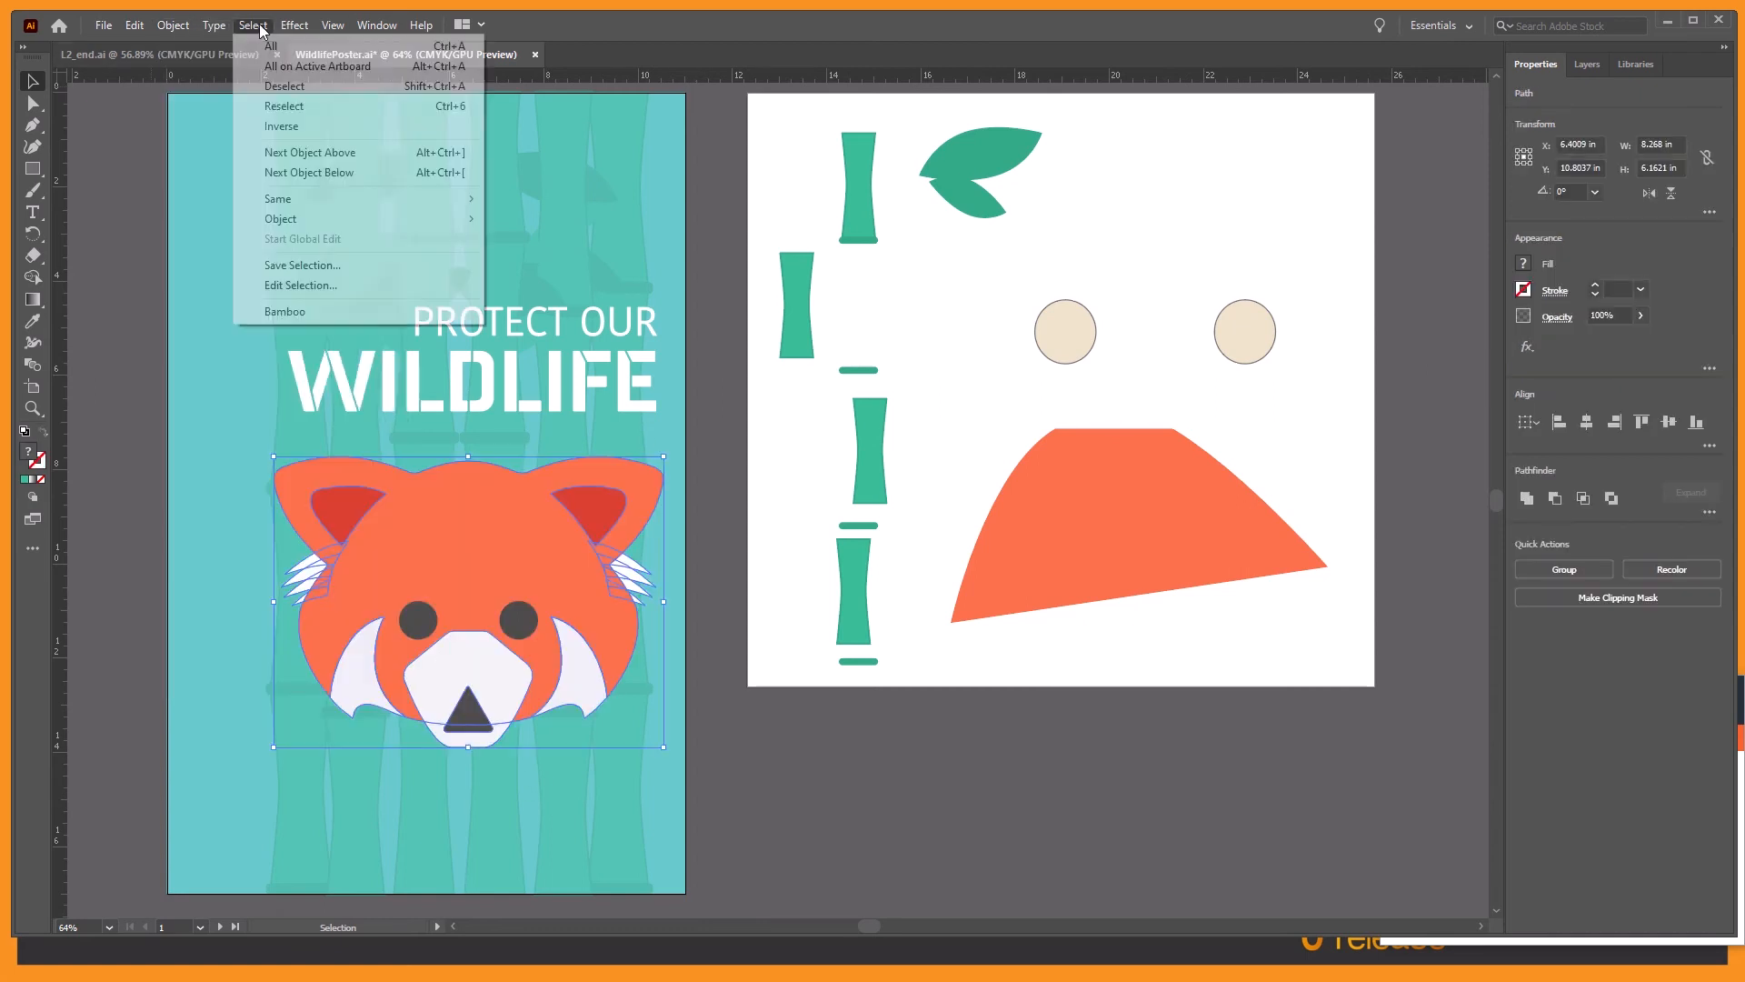
left_click(266, 86)
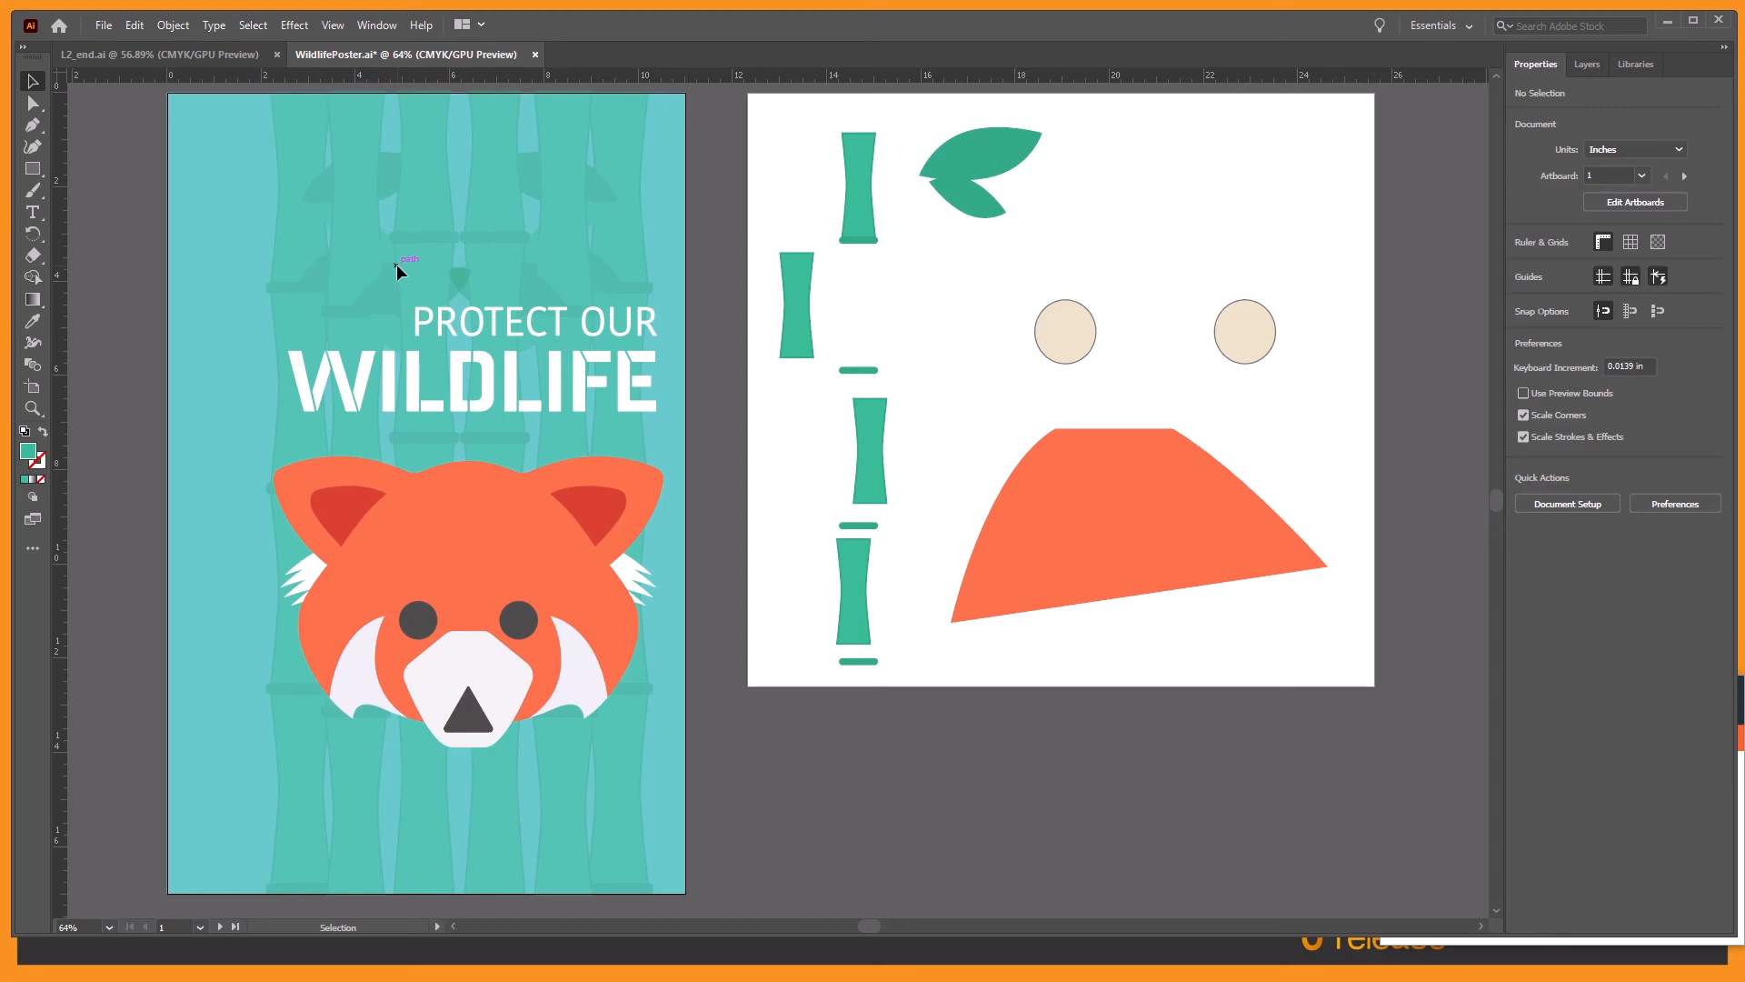
Step: Select the red panda's two eyes in Outline view, return to GPU Preview and clear the selection
left_click(323, 24)
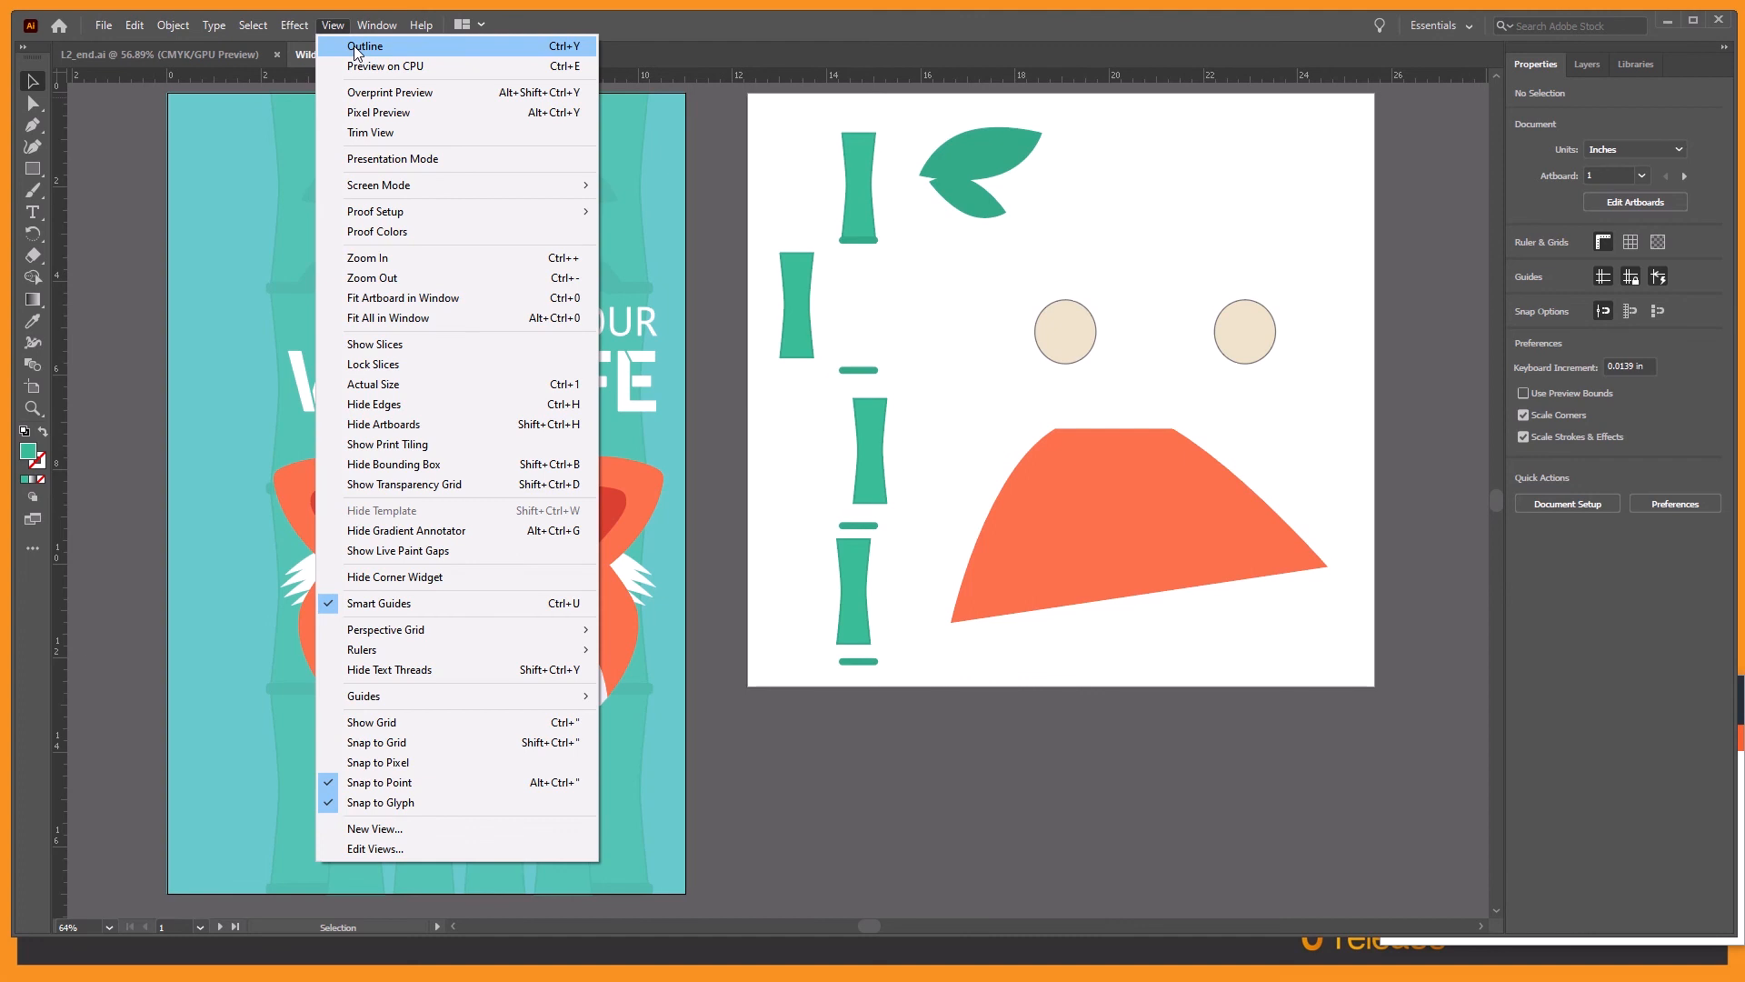
left_click(362, 46)
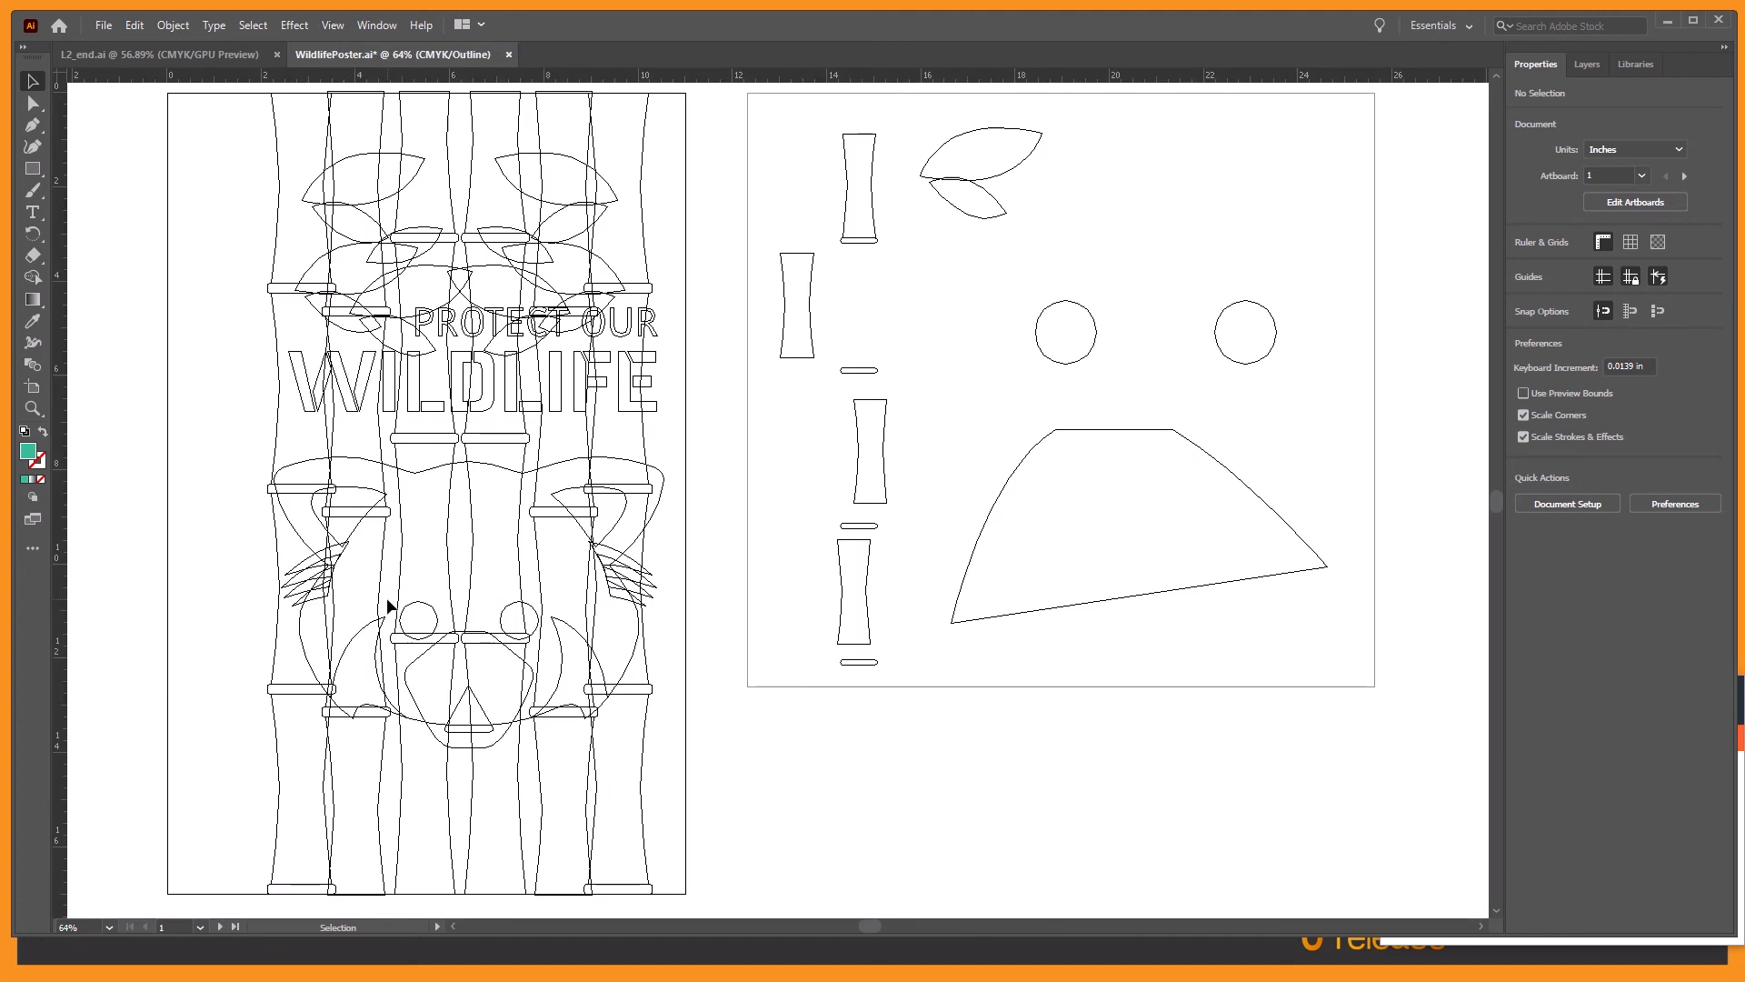
left_click_drag(383, 596, 558, 644)
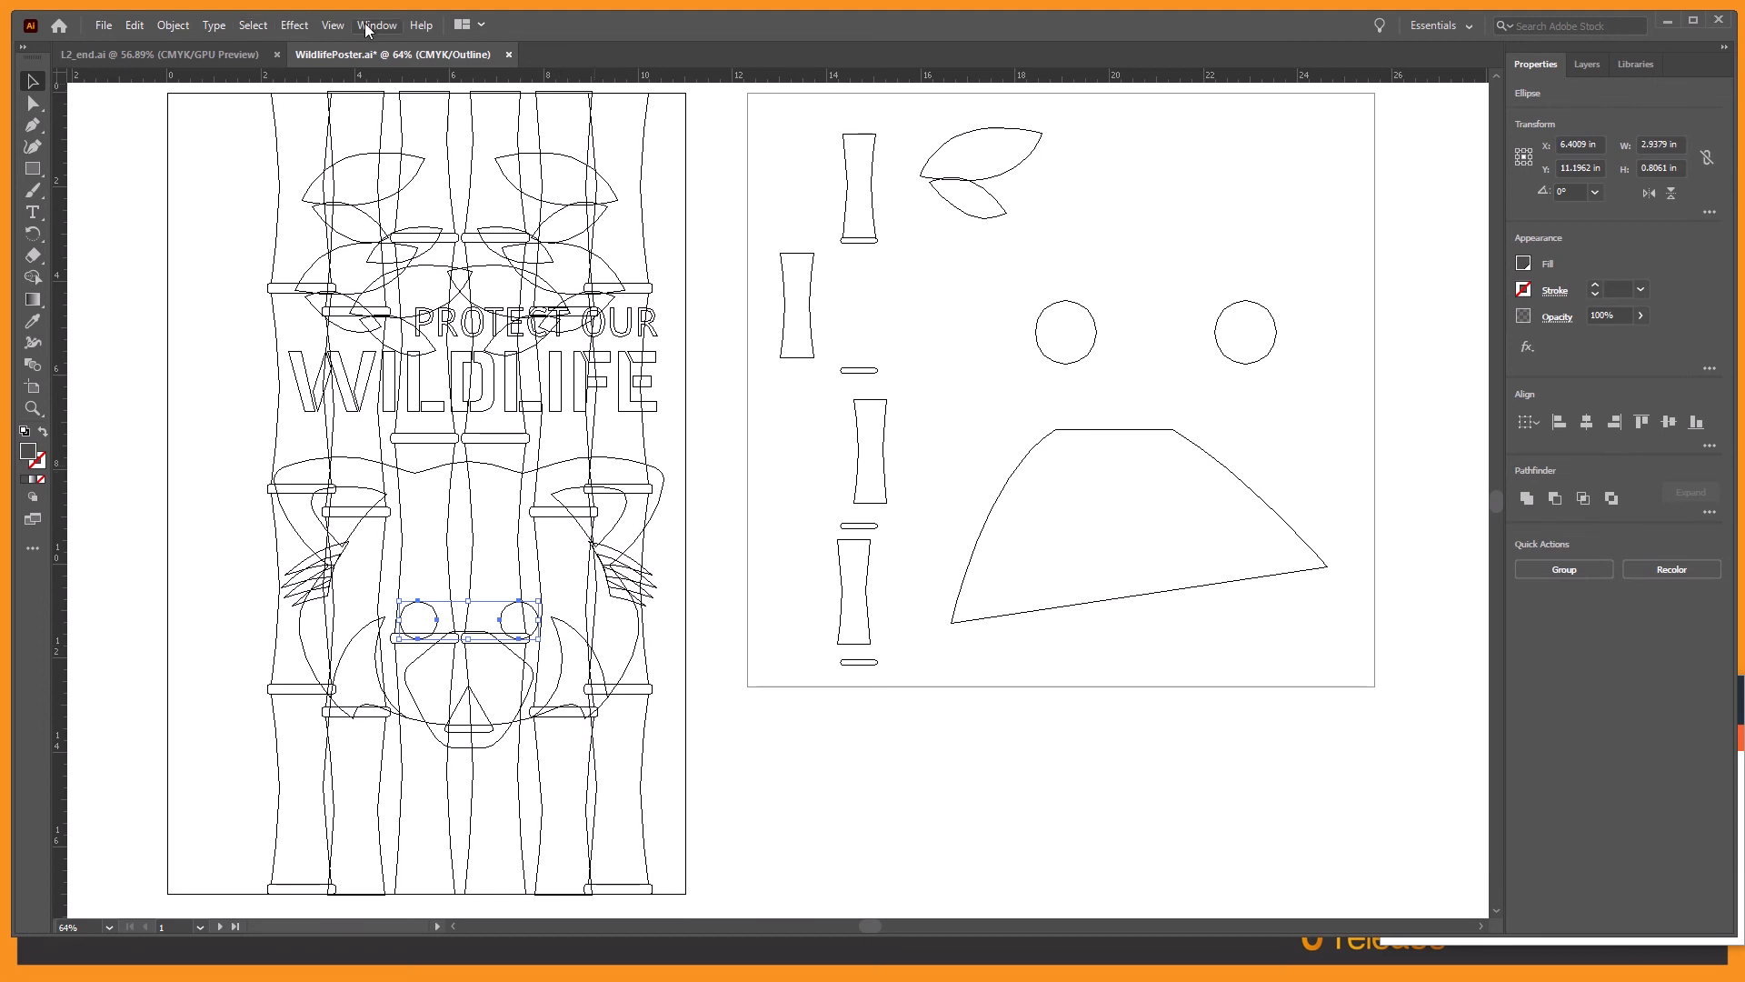
left_click(333, 25)
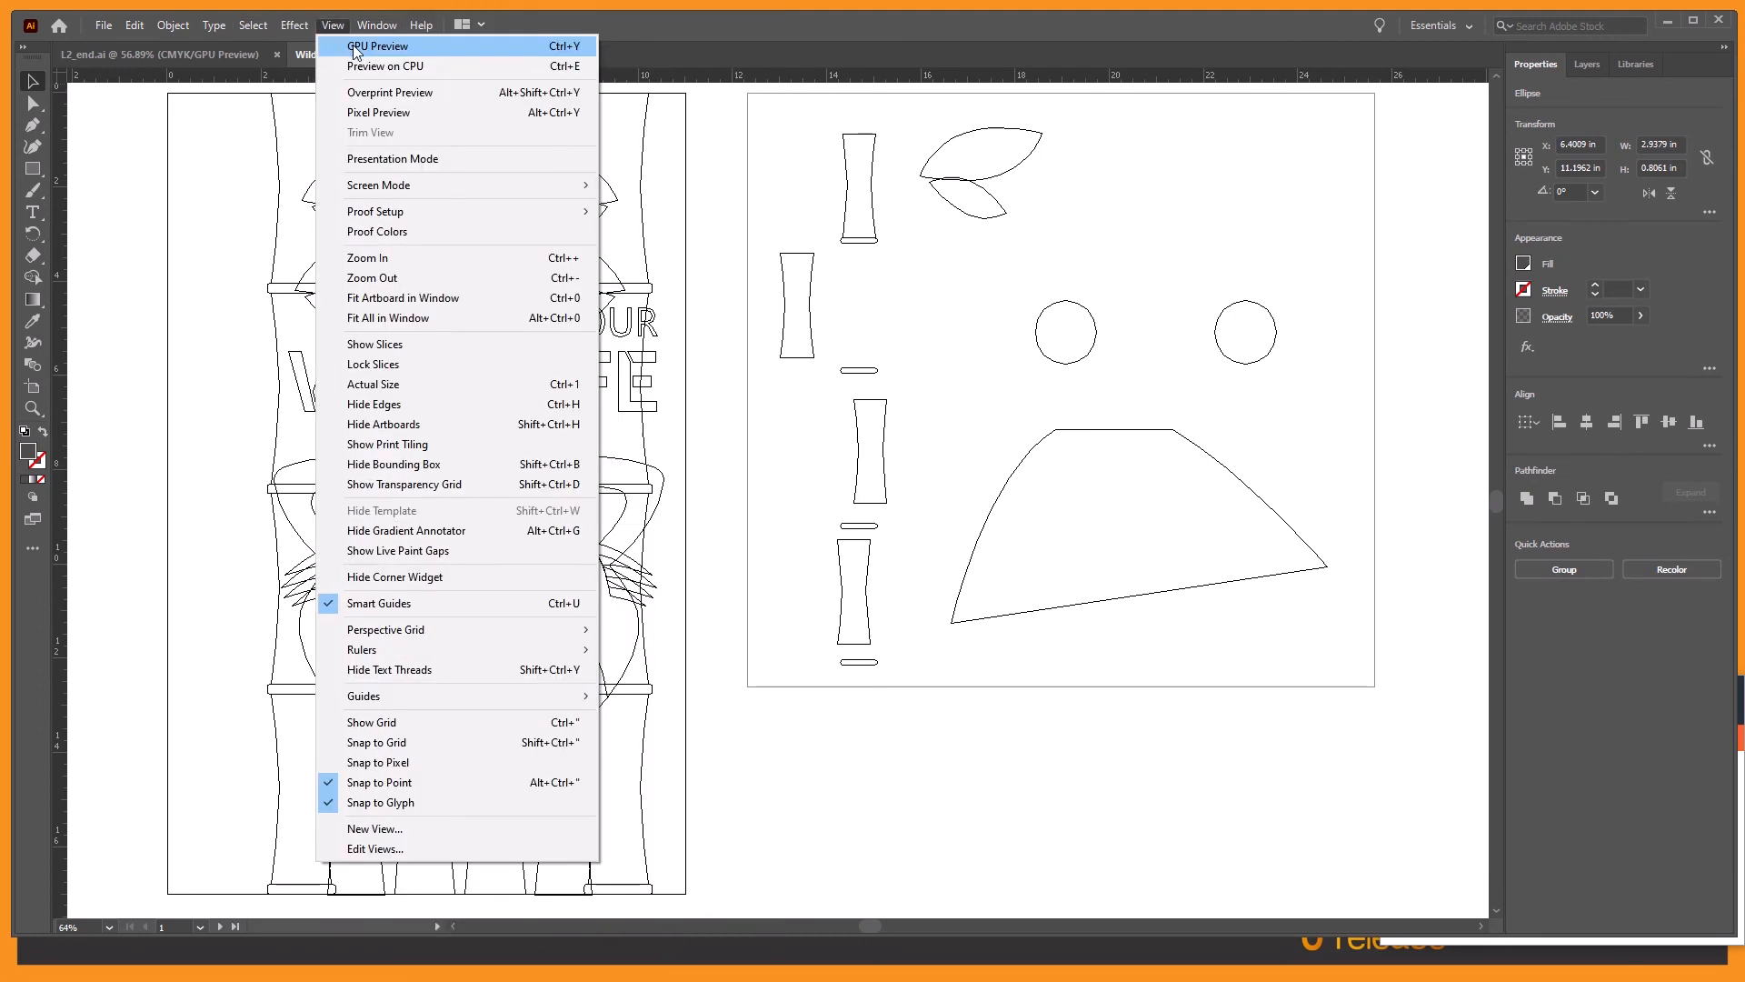
left_click(424, 48)
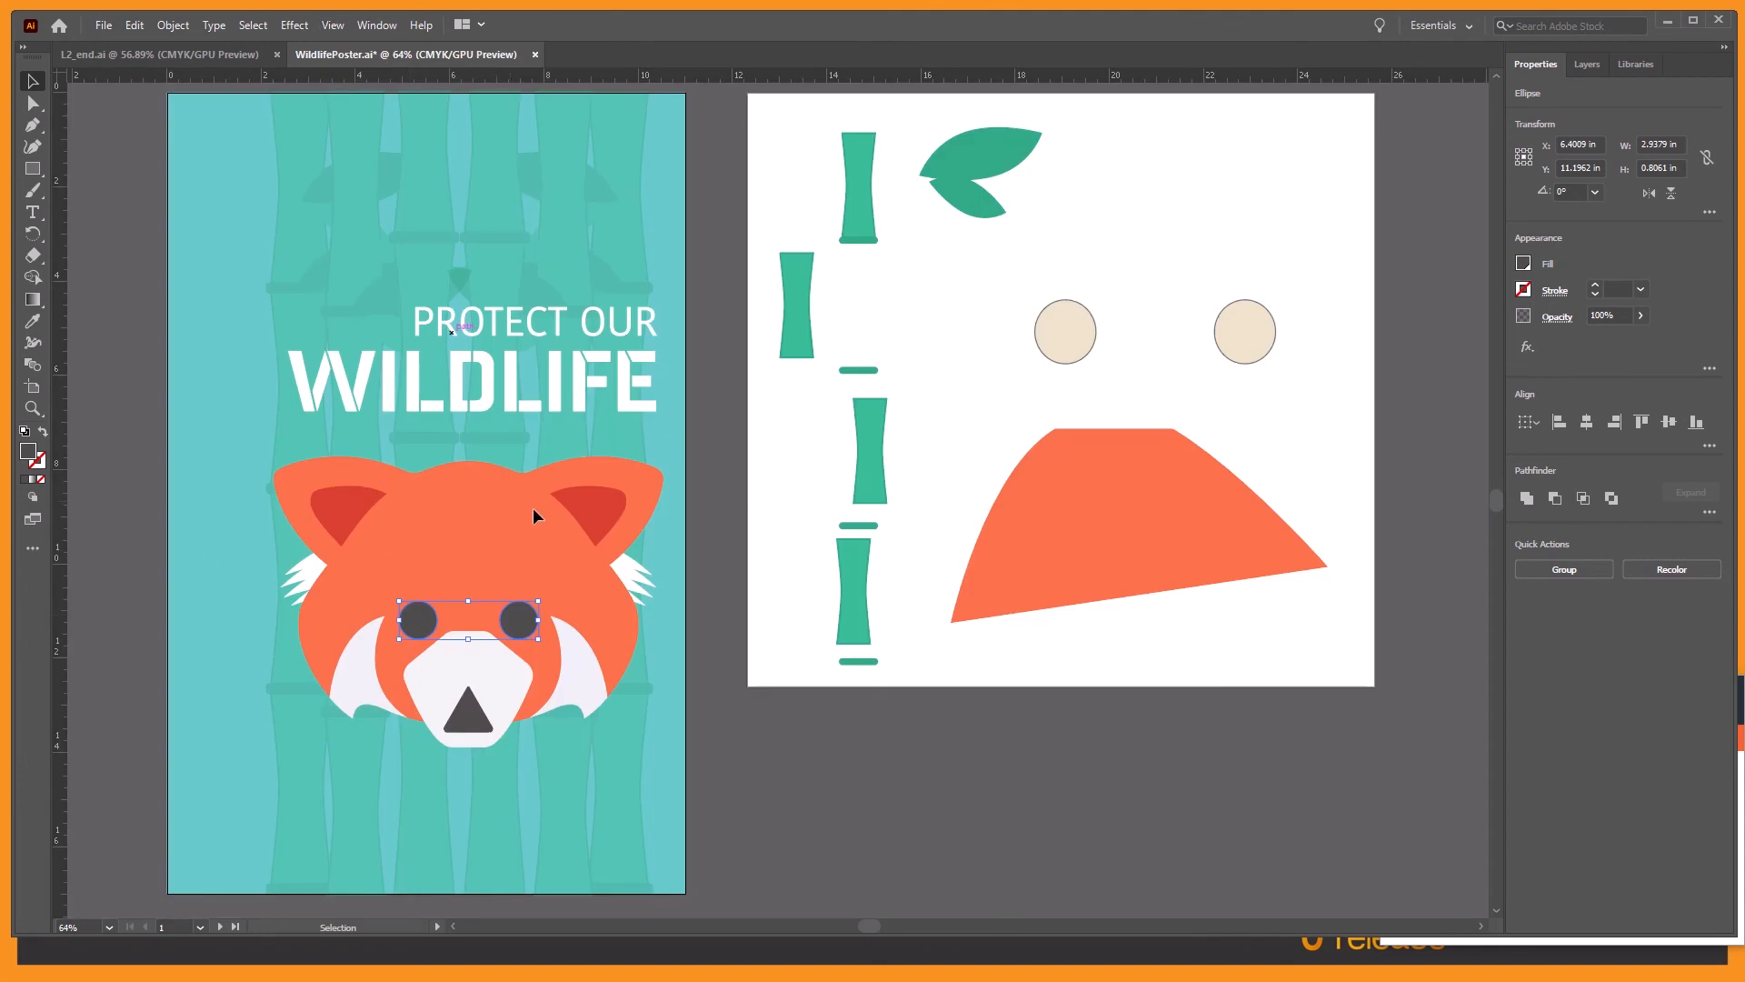
left_click(707, 520)
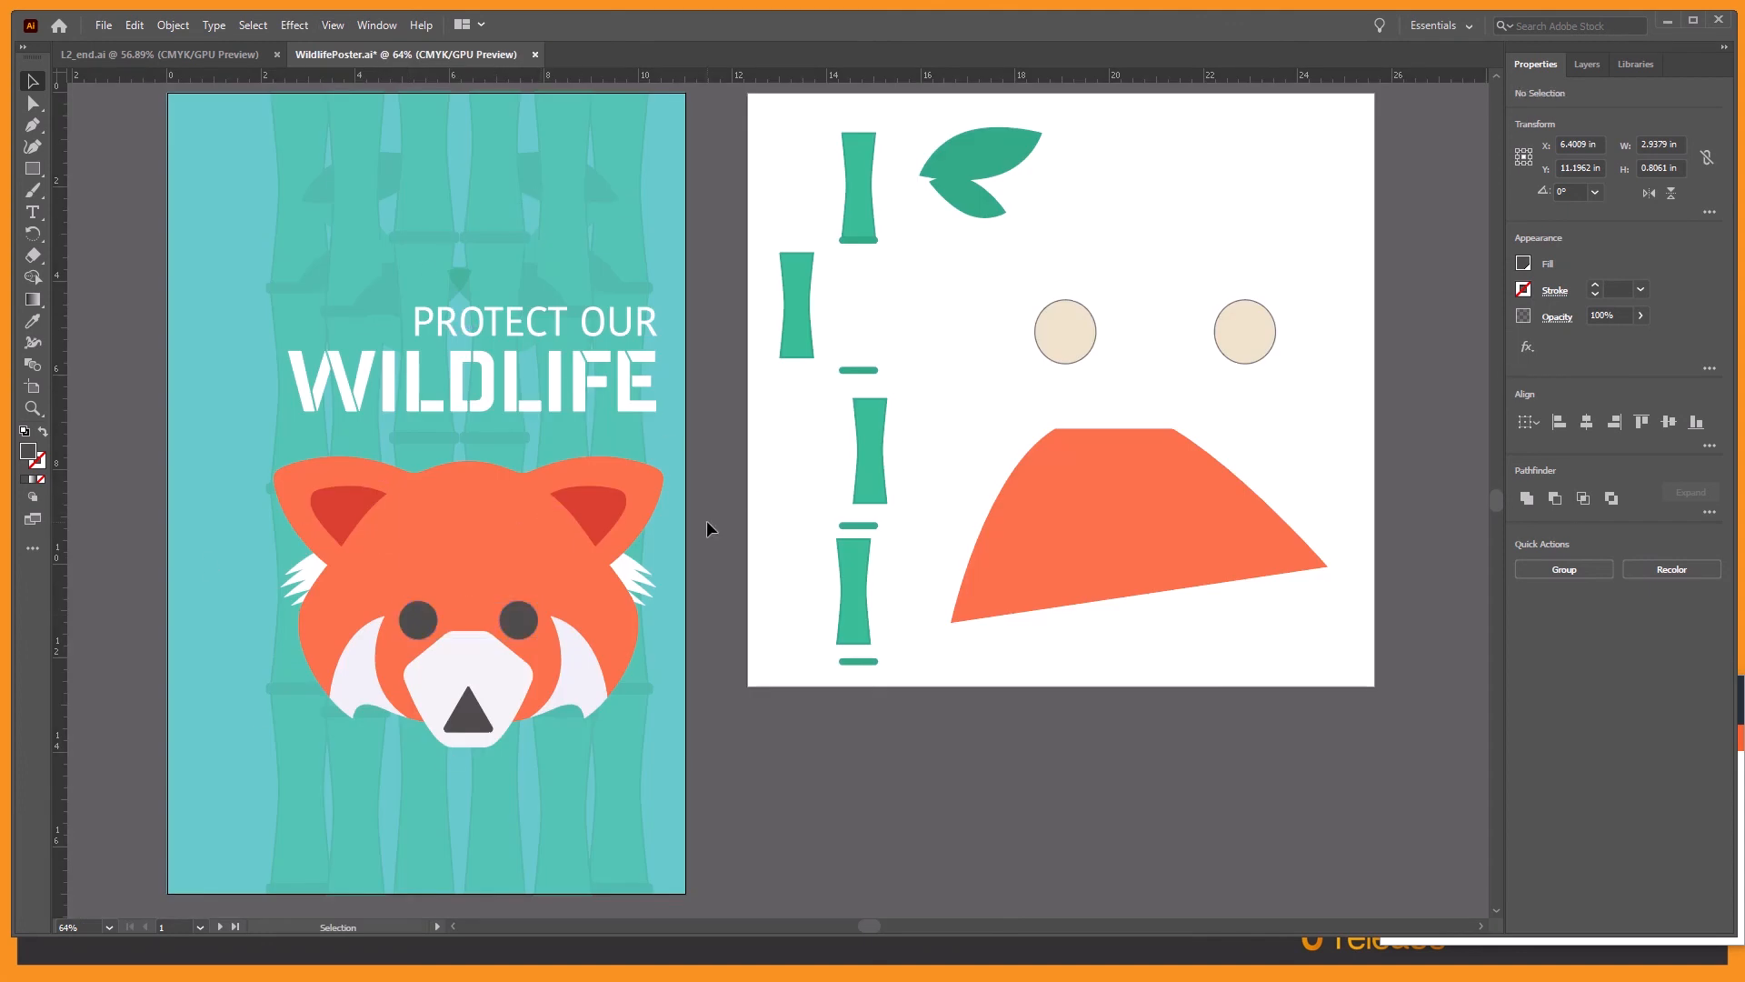
Step: Try aligning the saved Bamboo selection by horizontal centers without a key object, undo the alignment and deselect
left_click(900, 311)
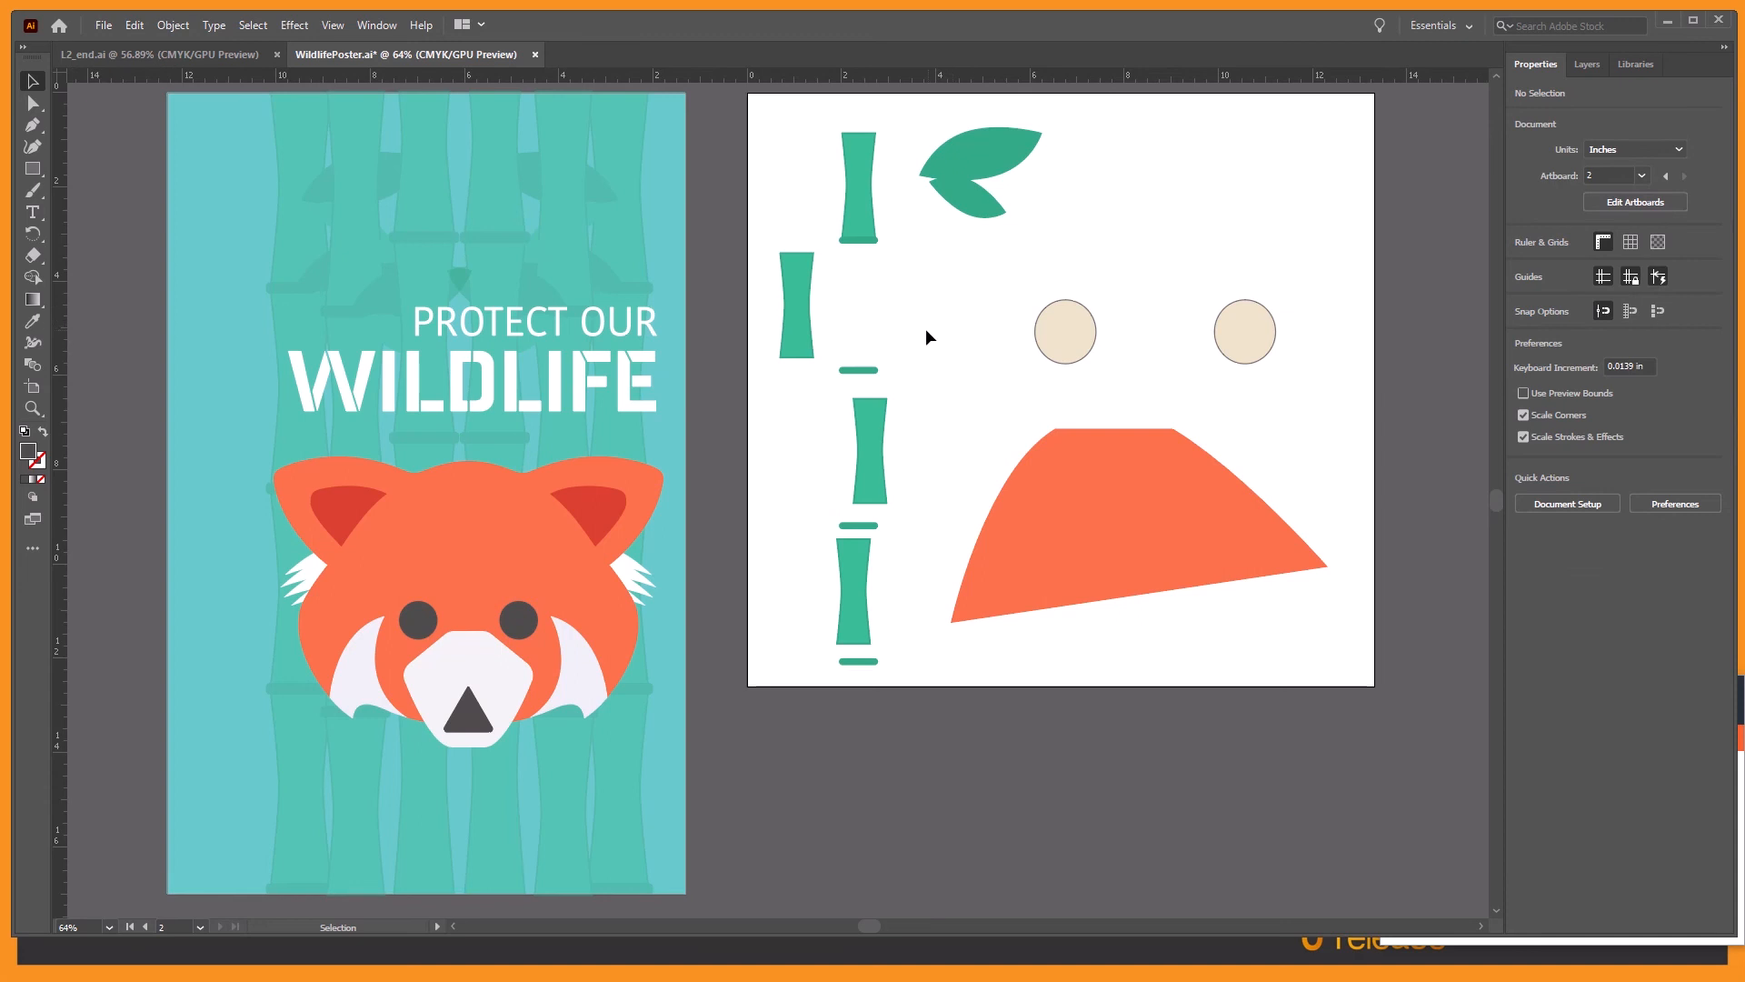
left_click(252, 24)
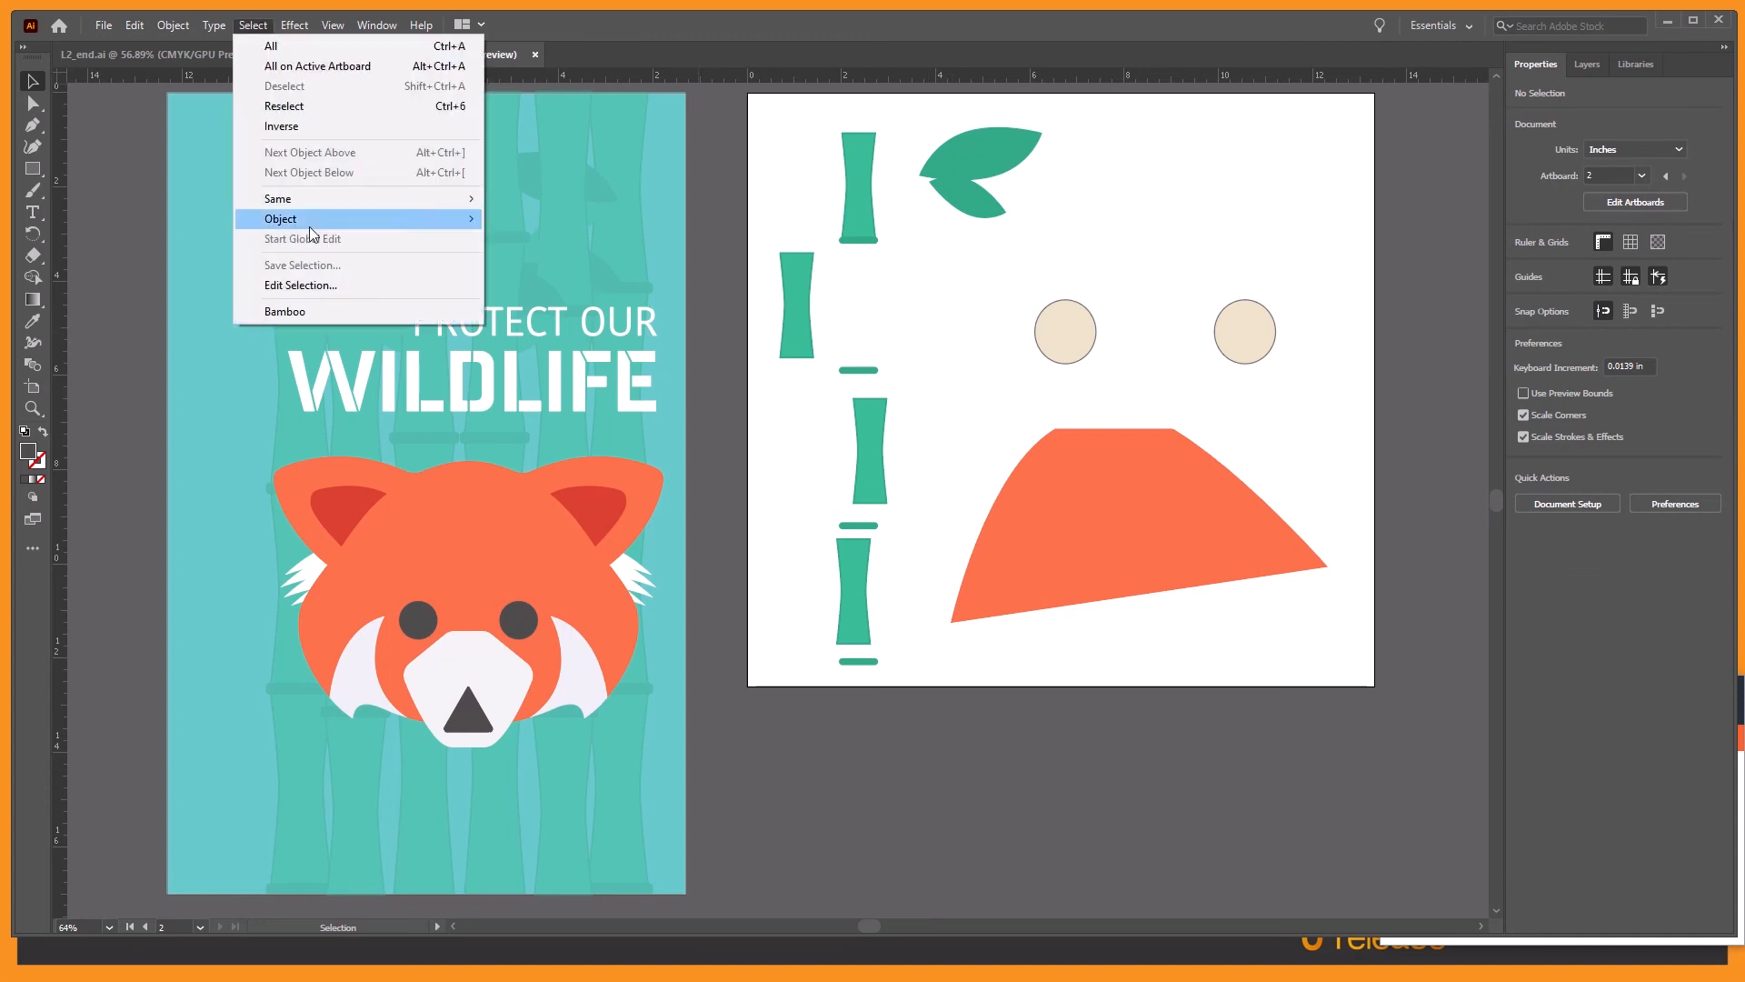
left_click(286, 311)
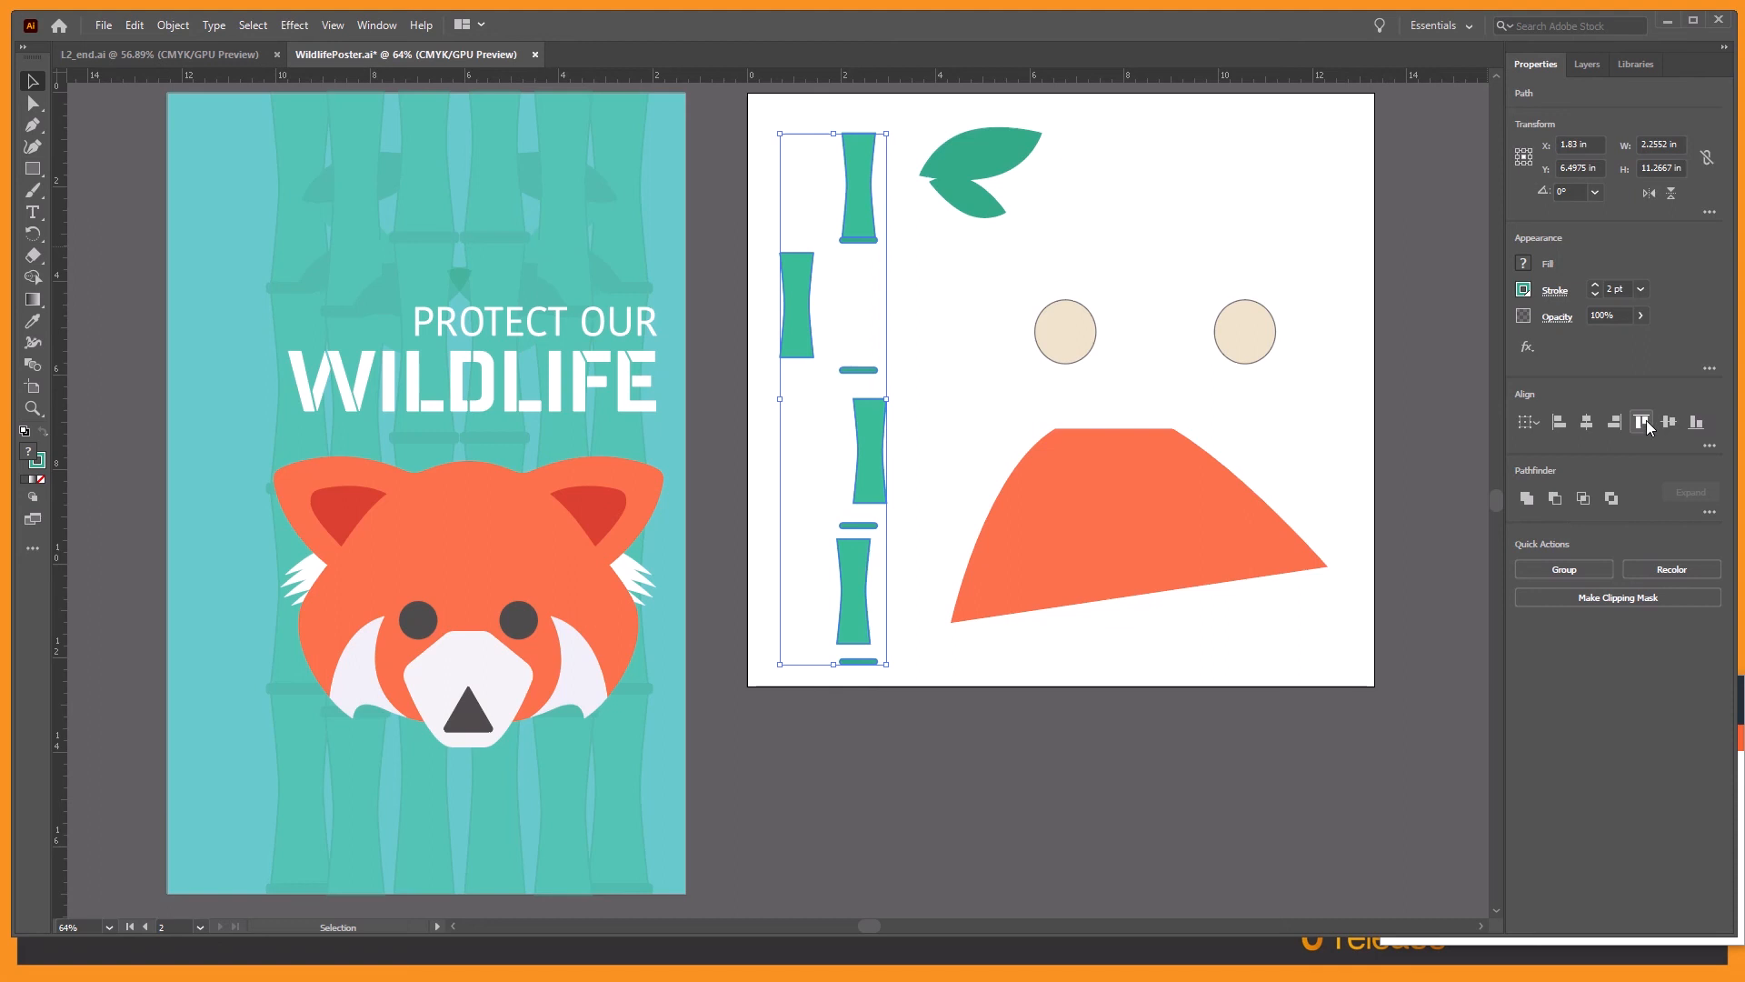
left_click(1587, 422)
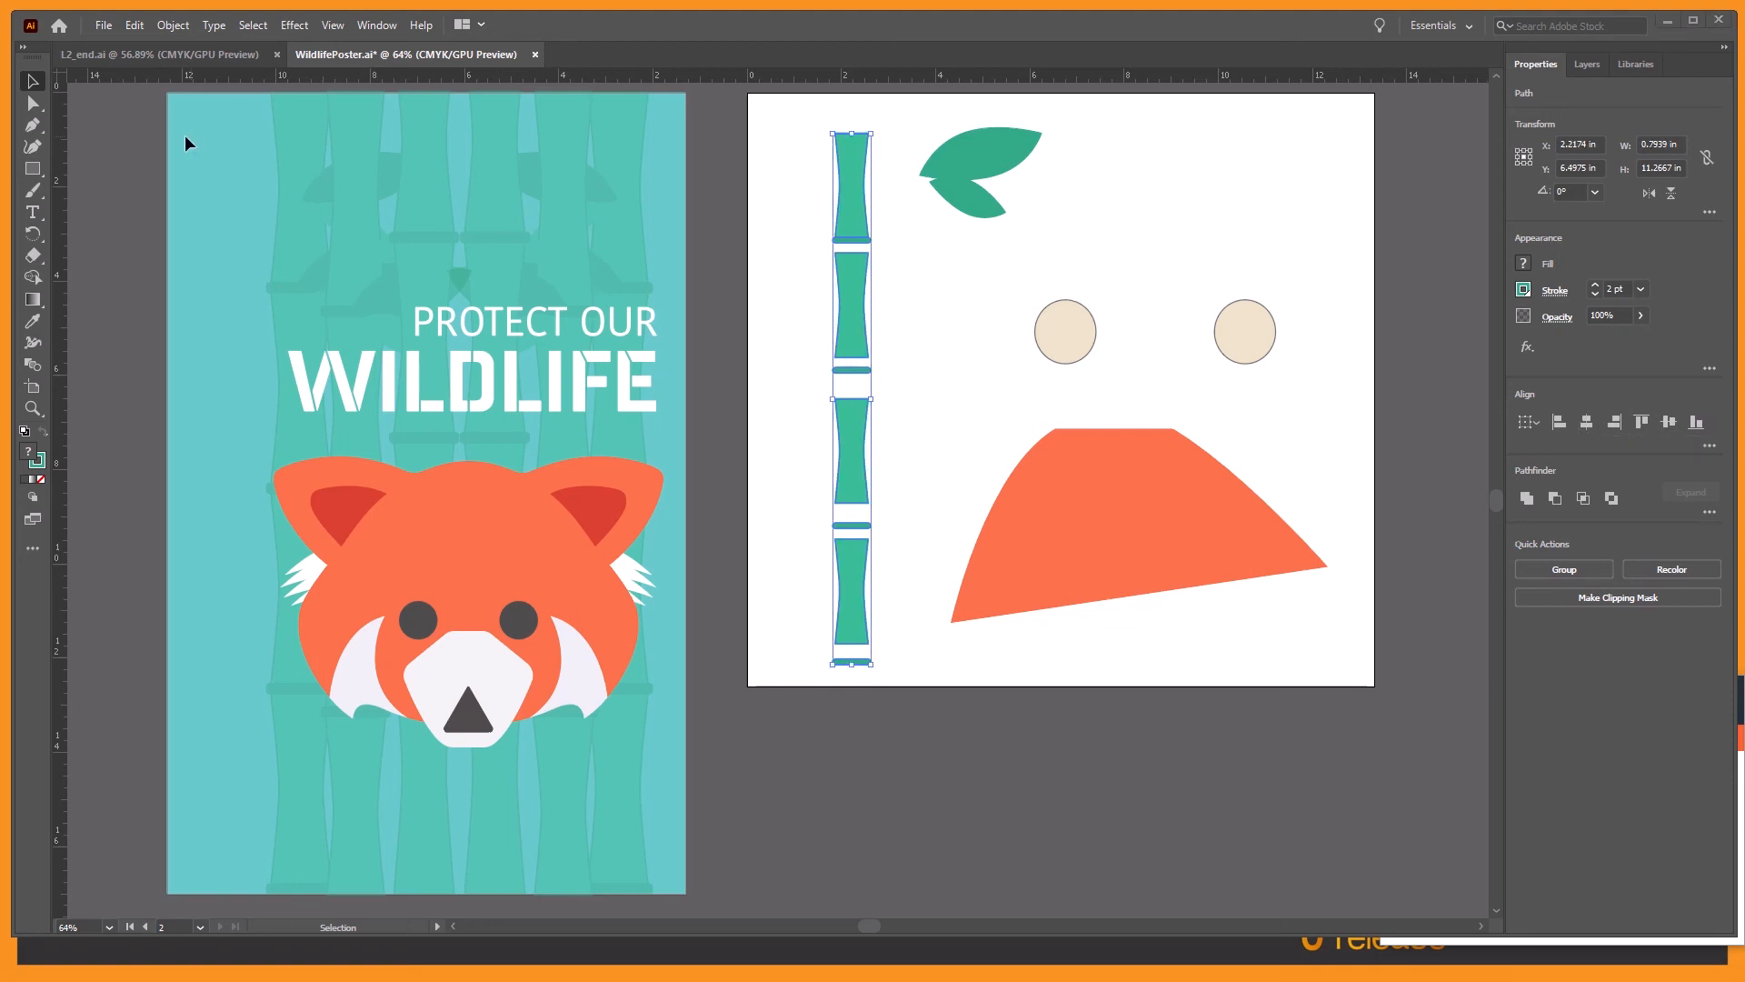
left_click(134, 25)
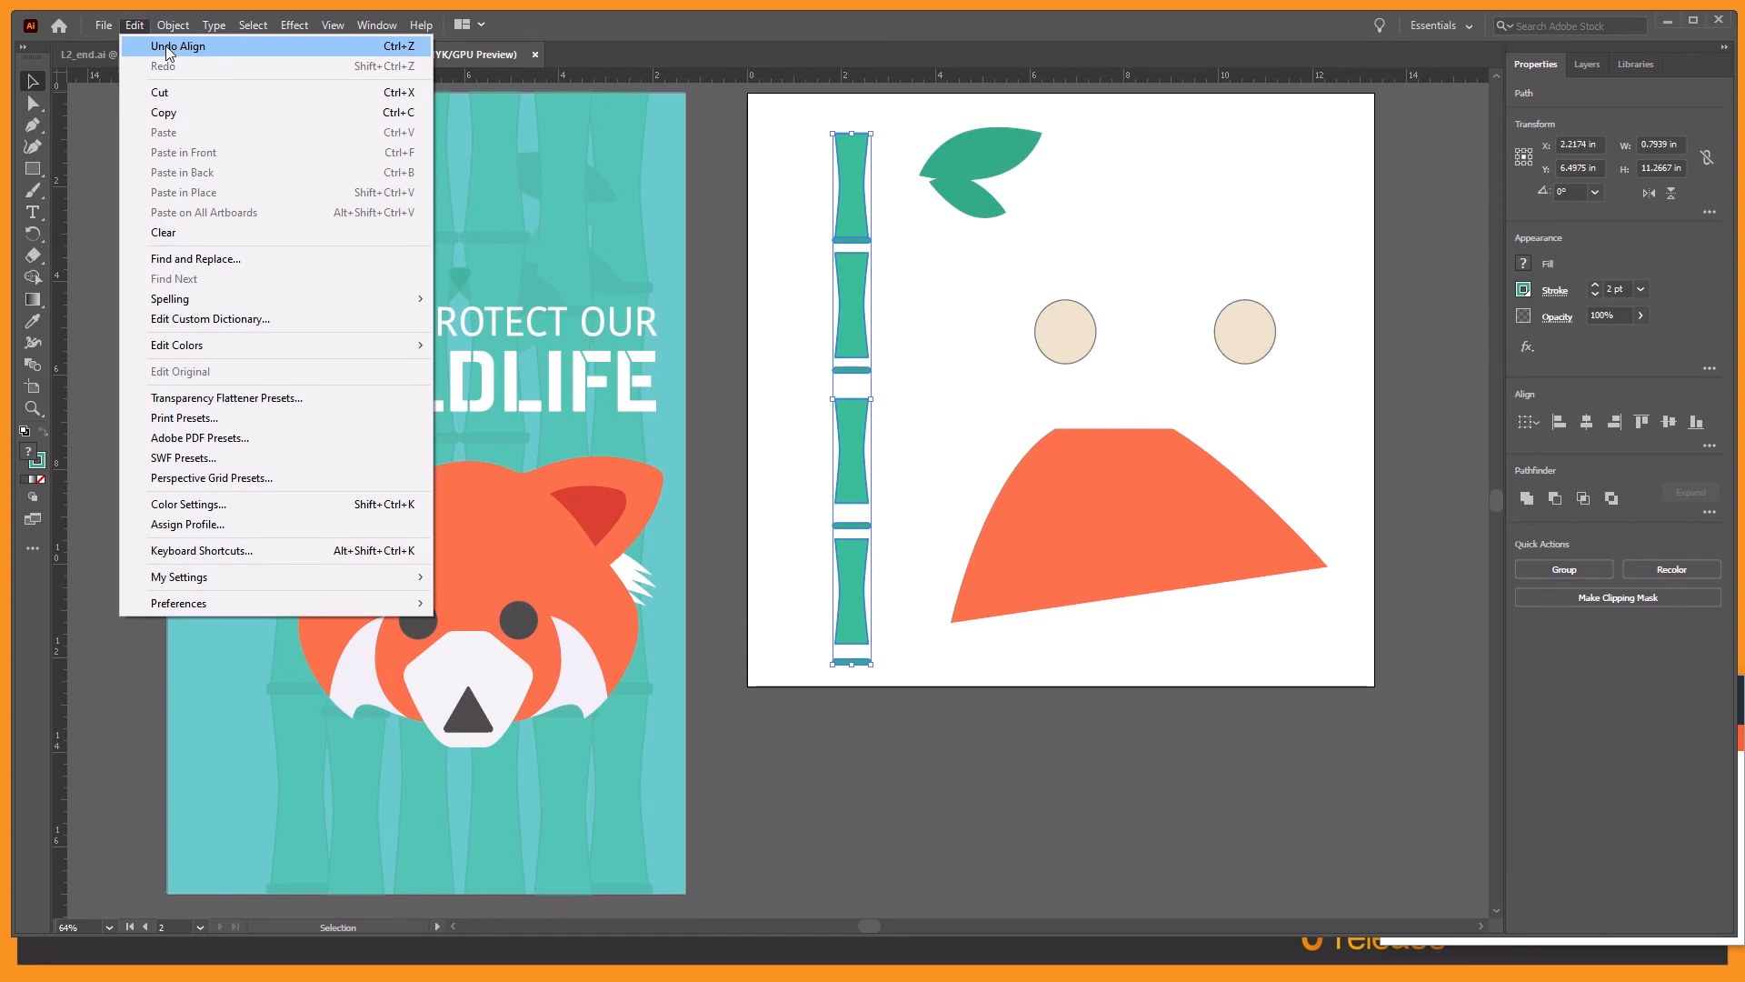
left_click(167, 53)
left_click(963, 364)
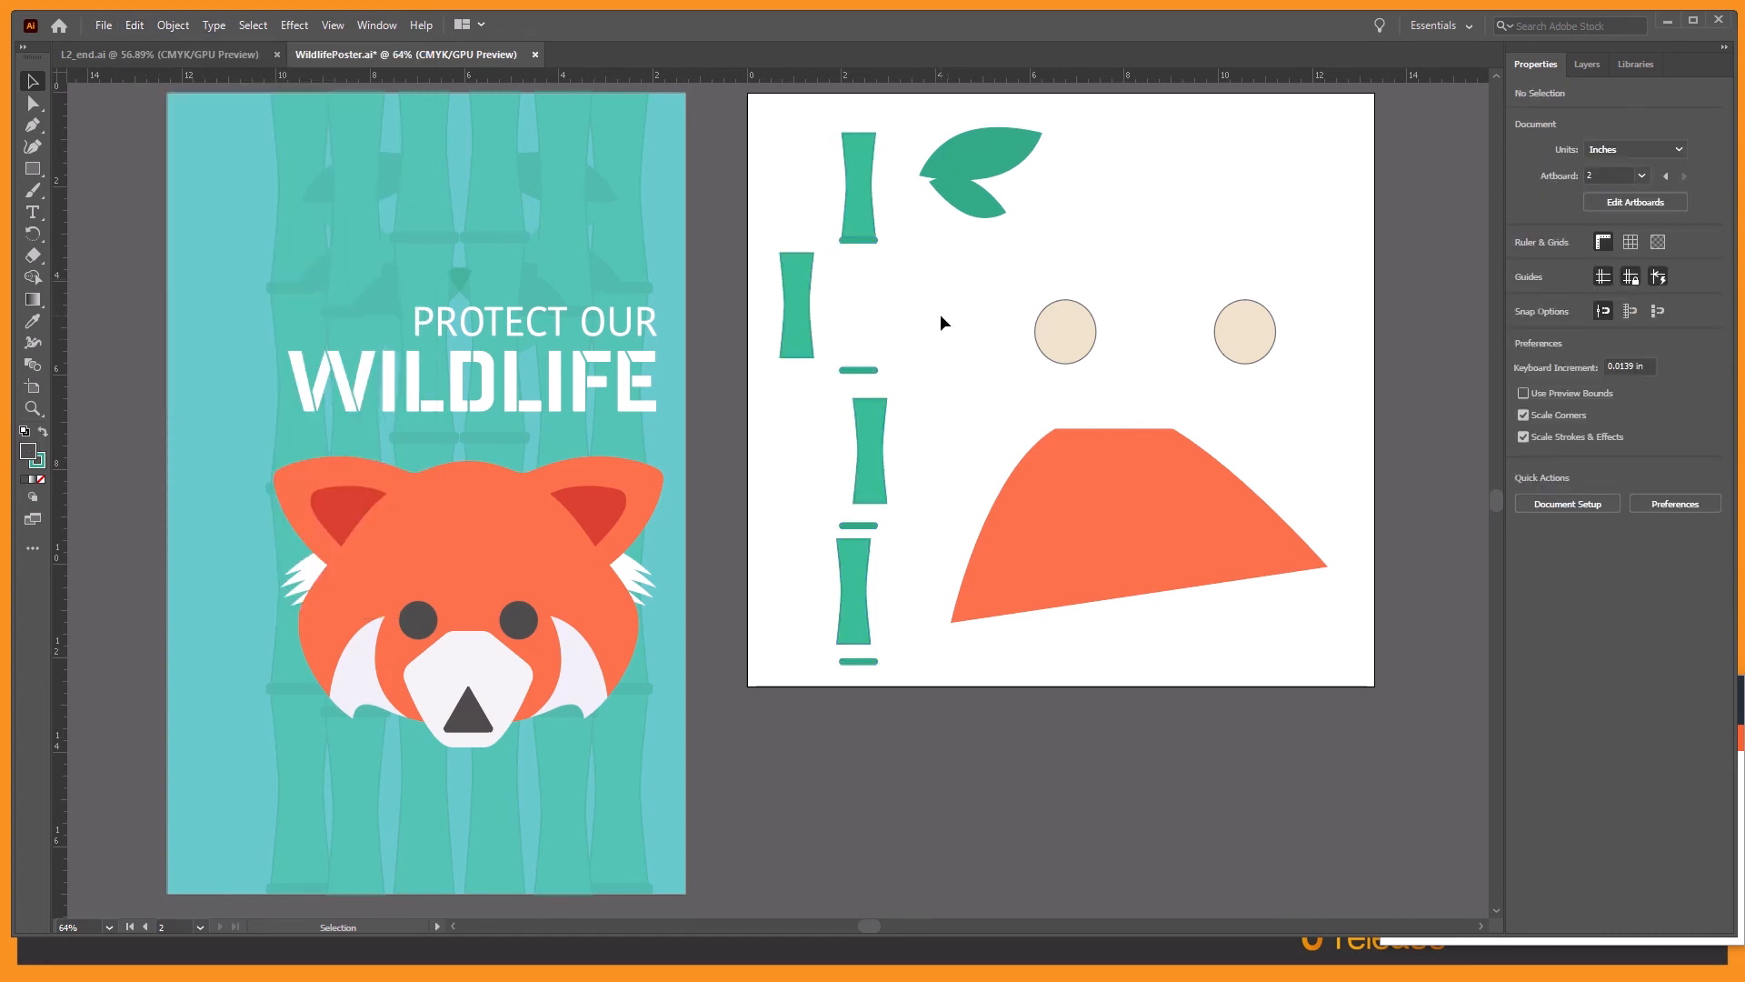
left_click(252, 26)
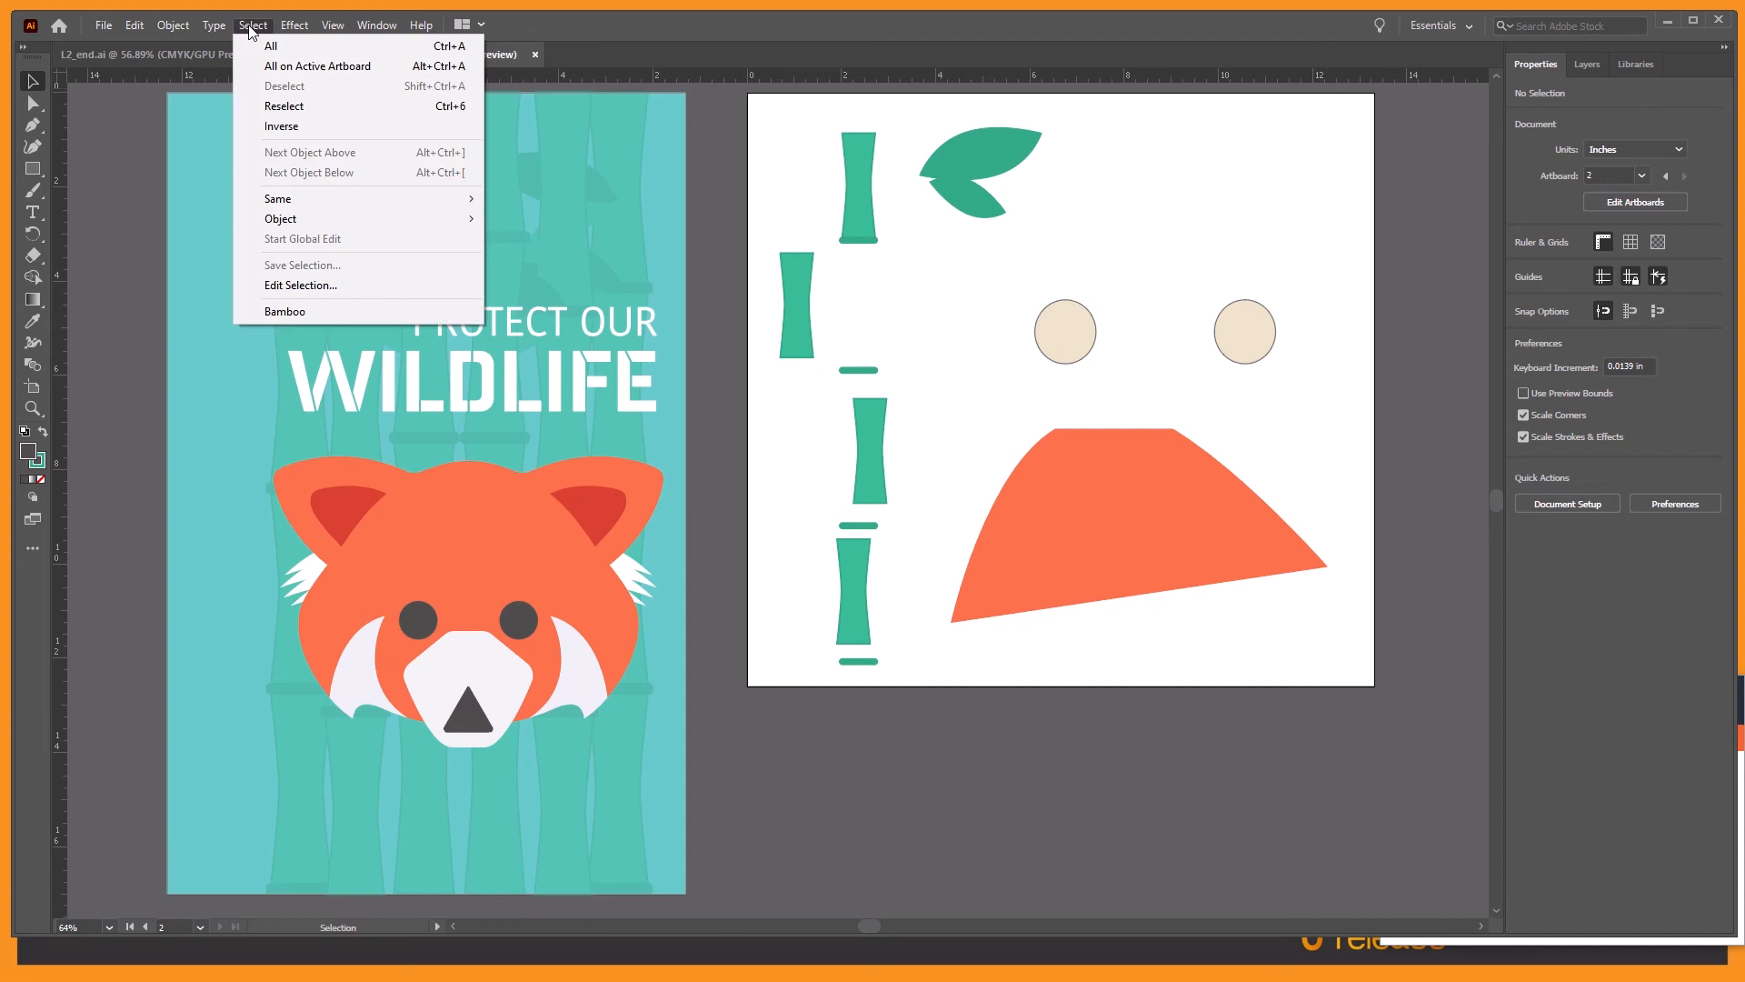
left_click(974, 295)
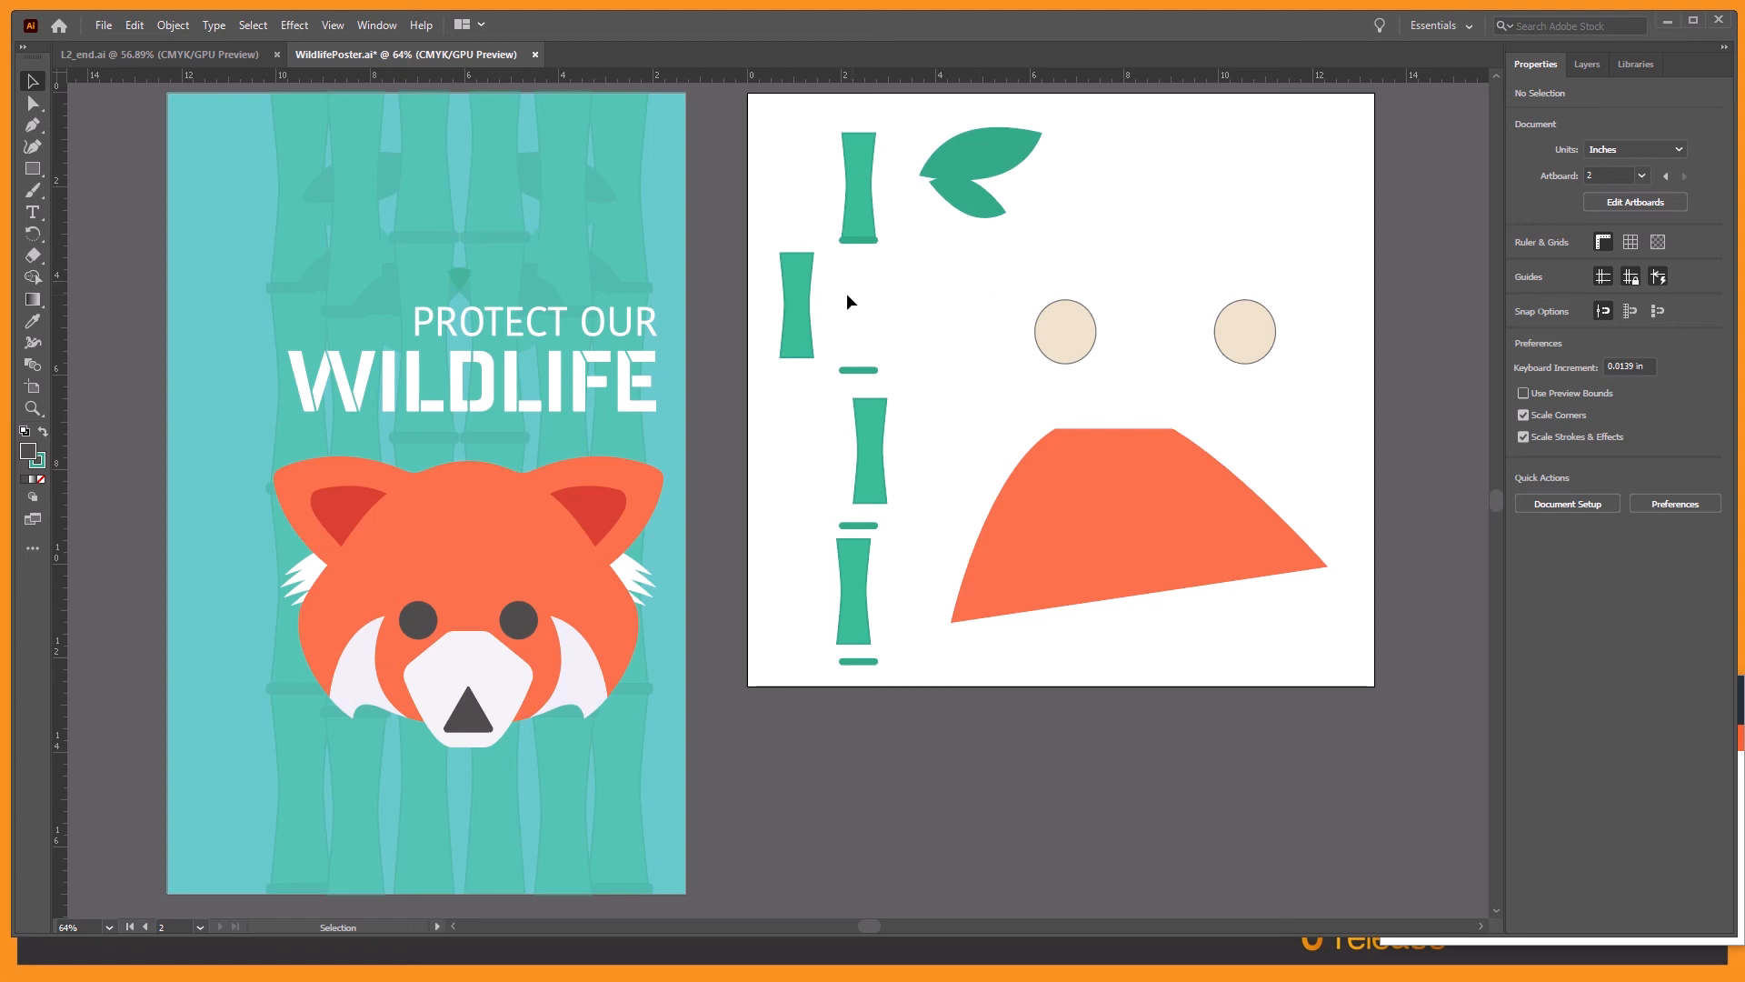
left_click(797, 310)
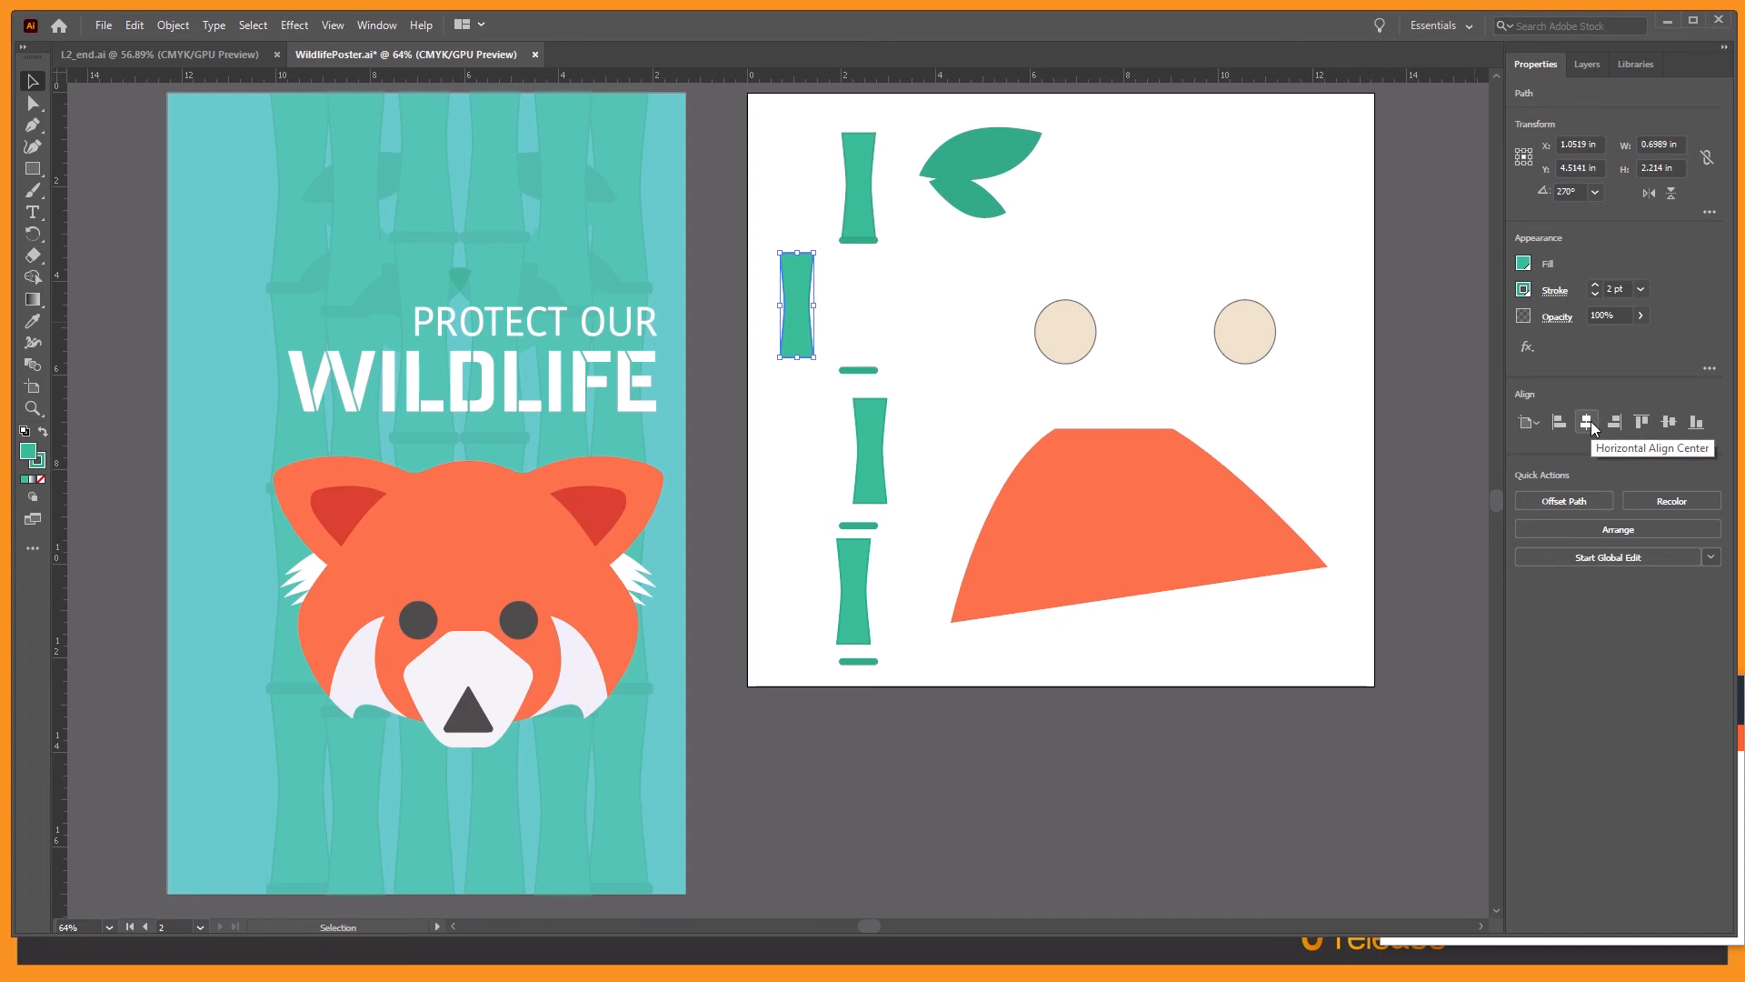
left_click(917, 276)
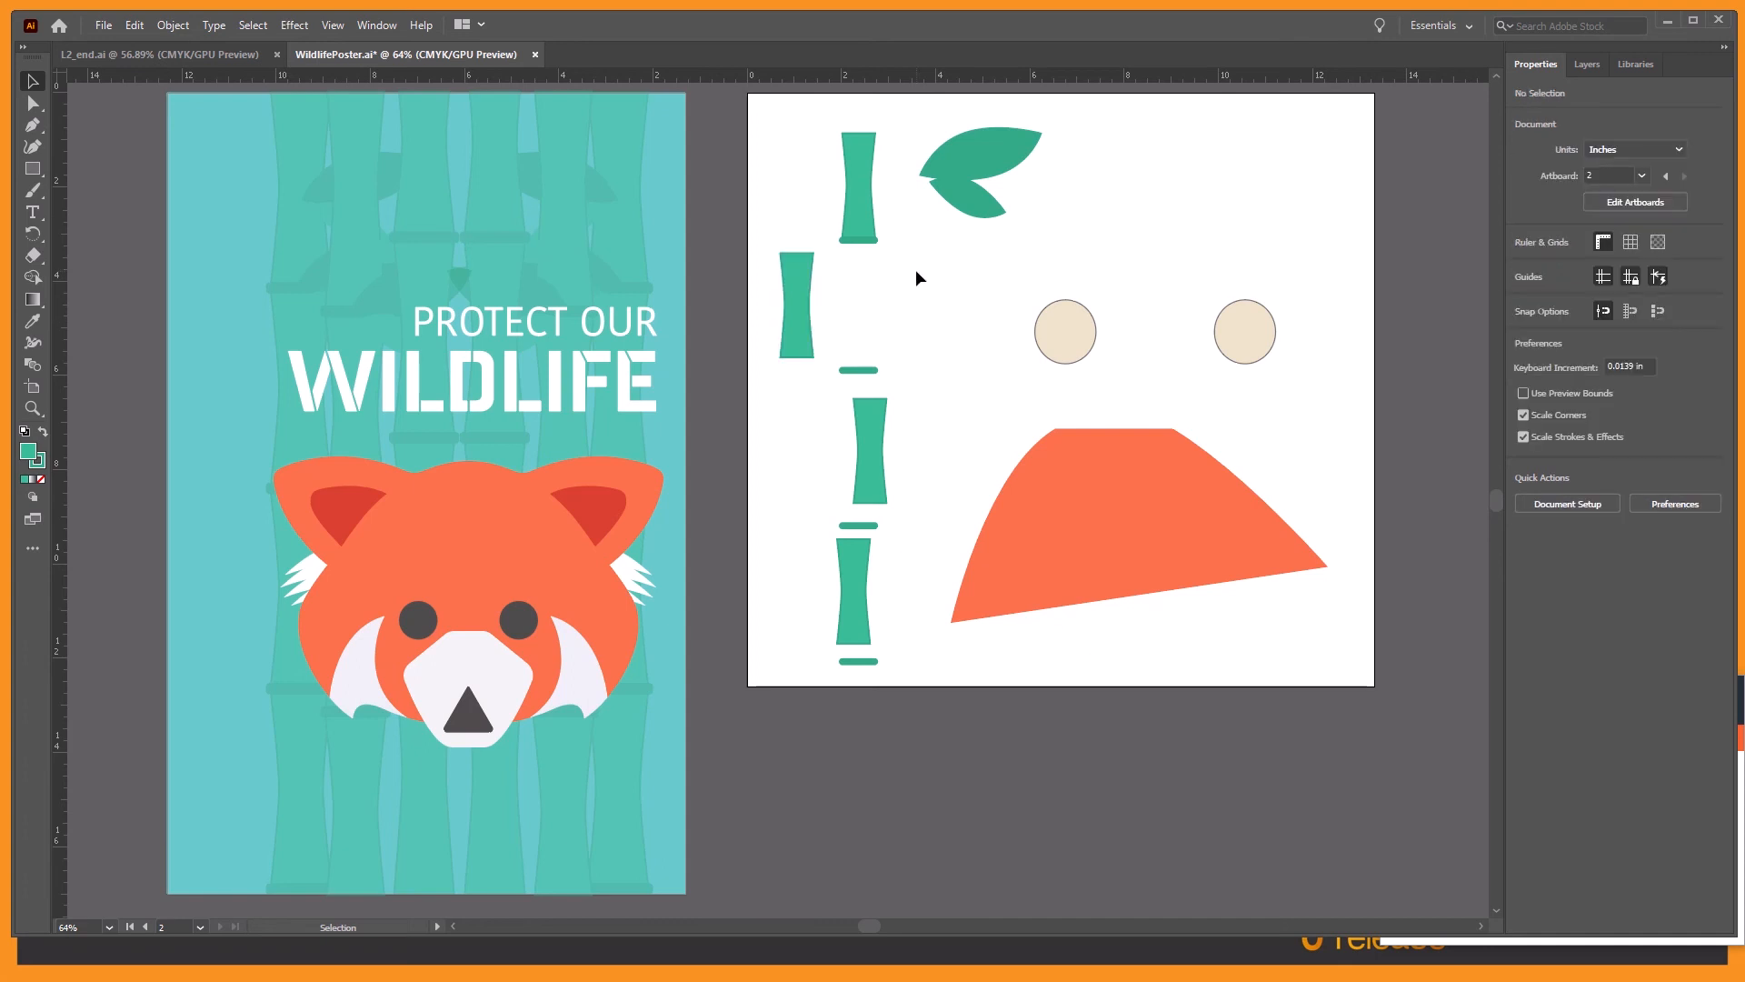
Step: Load the saved Bamboo selection and align its pieces by horizontal centers, using the leftmost segment as key object
left_click(253, 25)
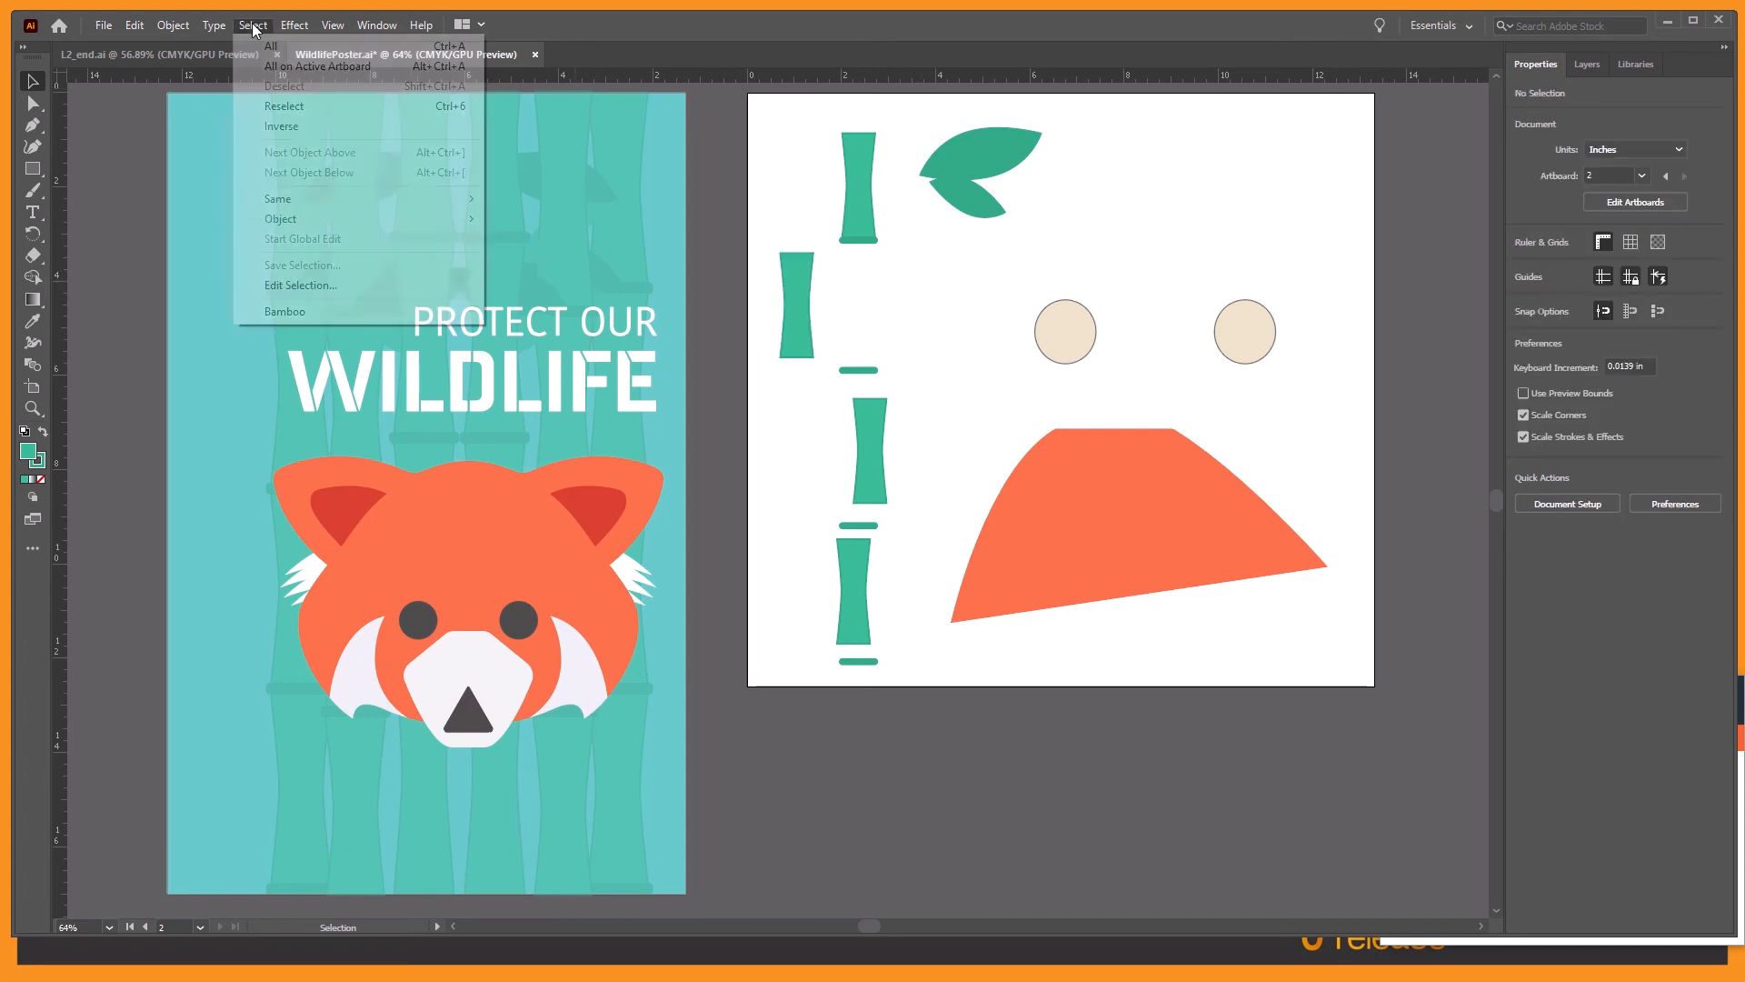
left_click(307, 311)
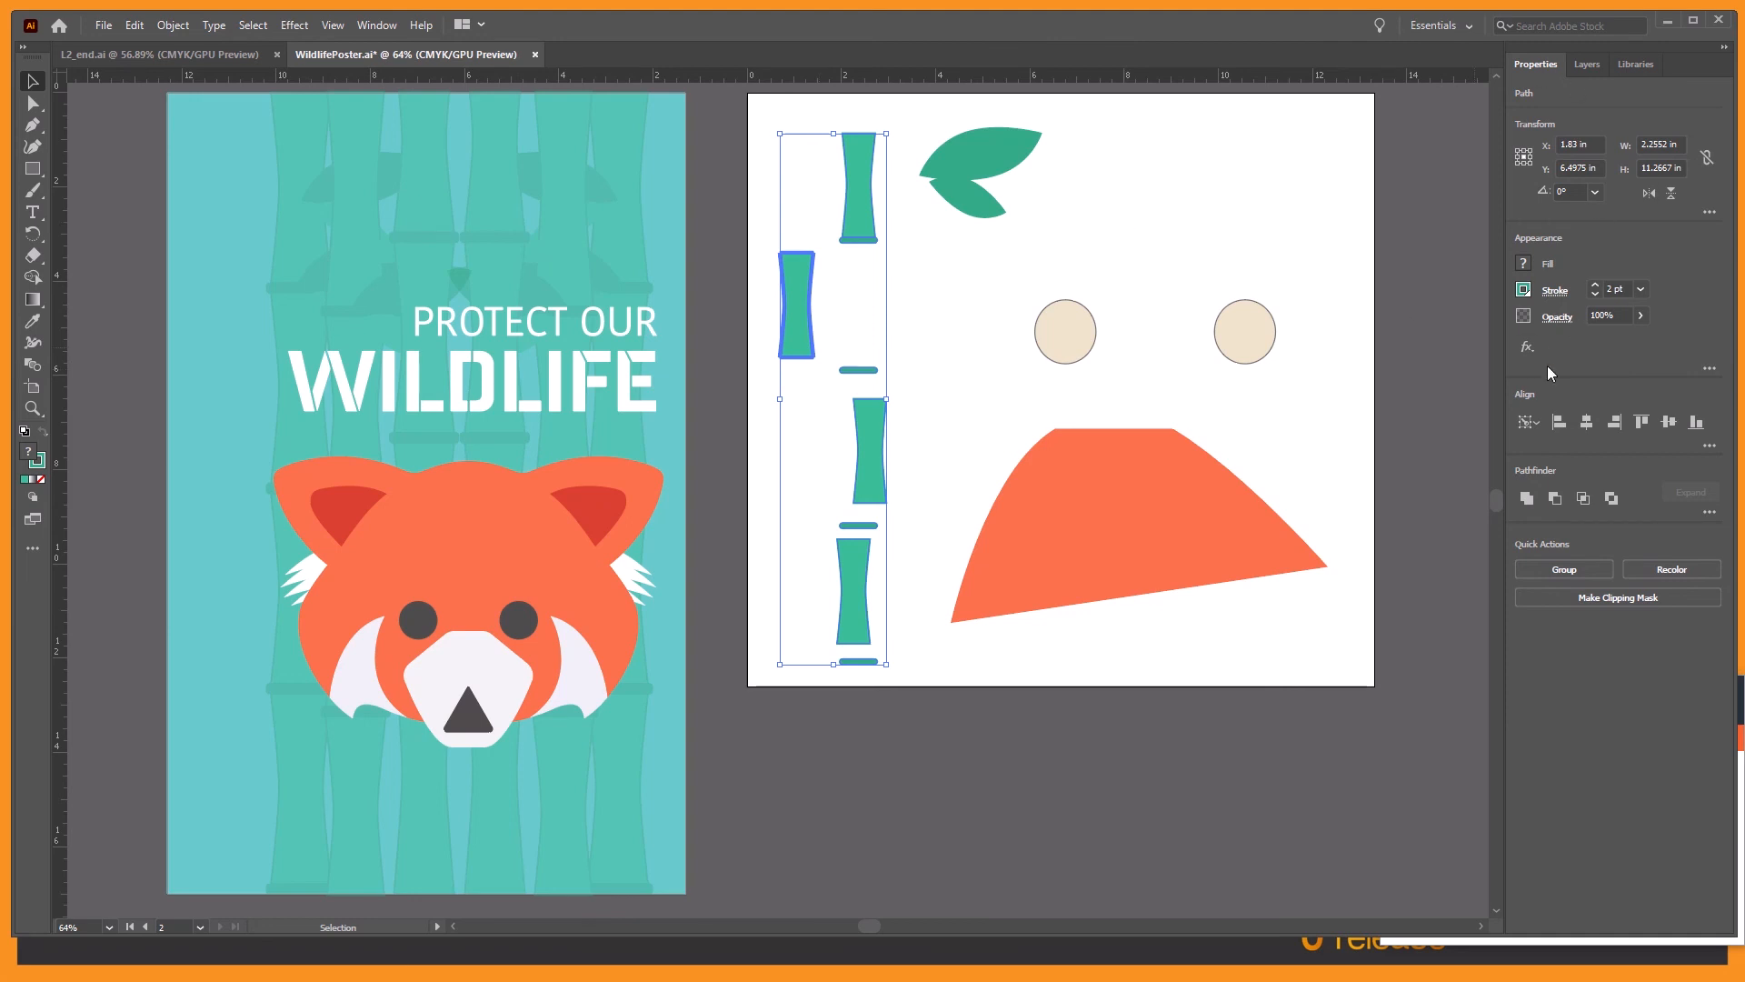
left_click(1587, 423)
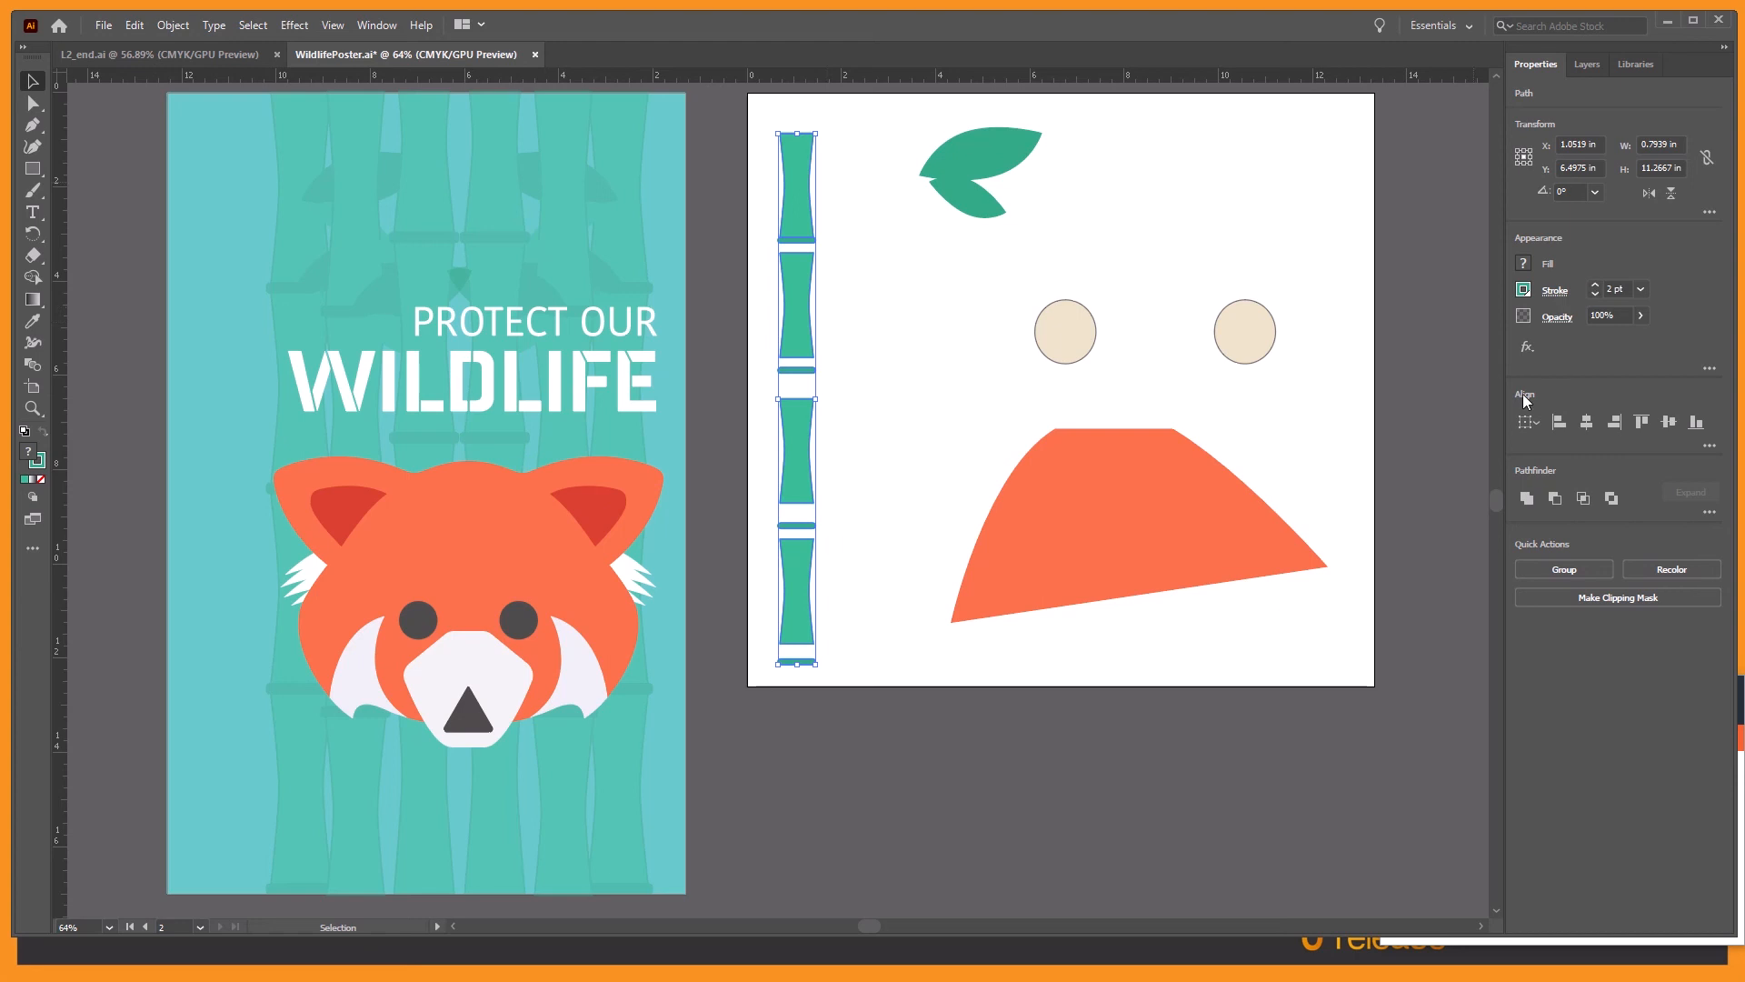
Step: Distribute the aligned bamboo pieces evenly by their vertical centers
left_click(1710, 446)
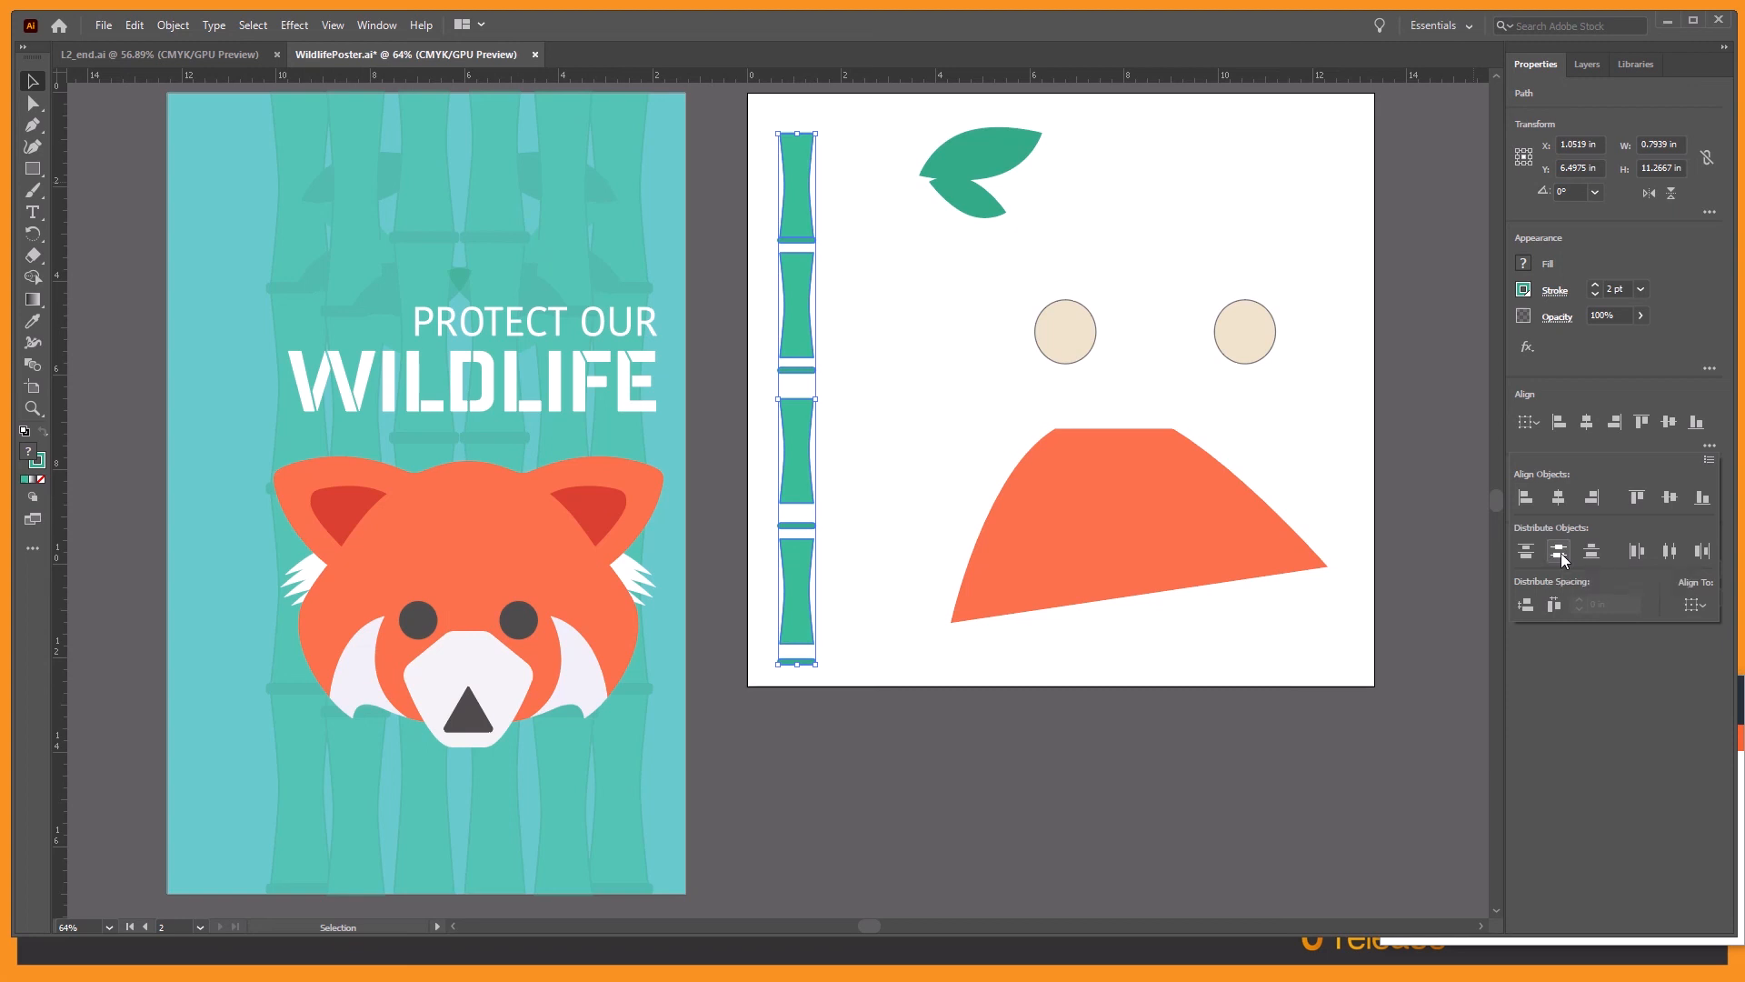
left_click(1560, 551)
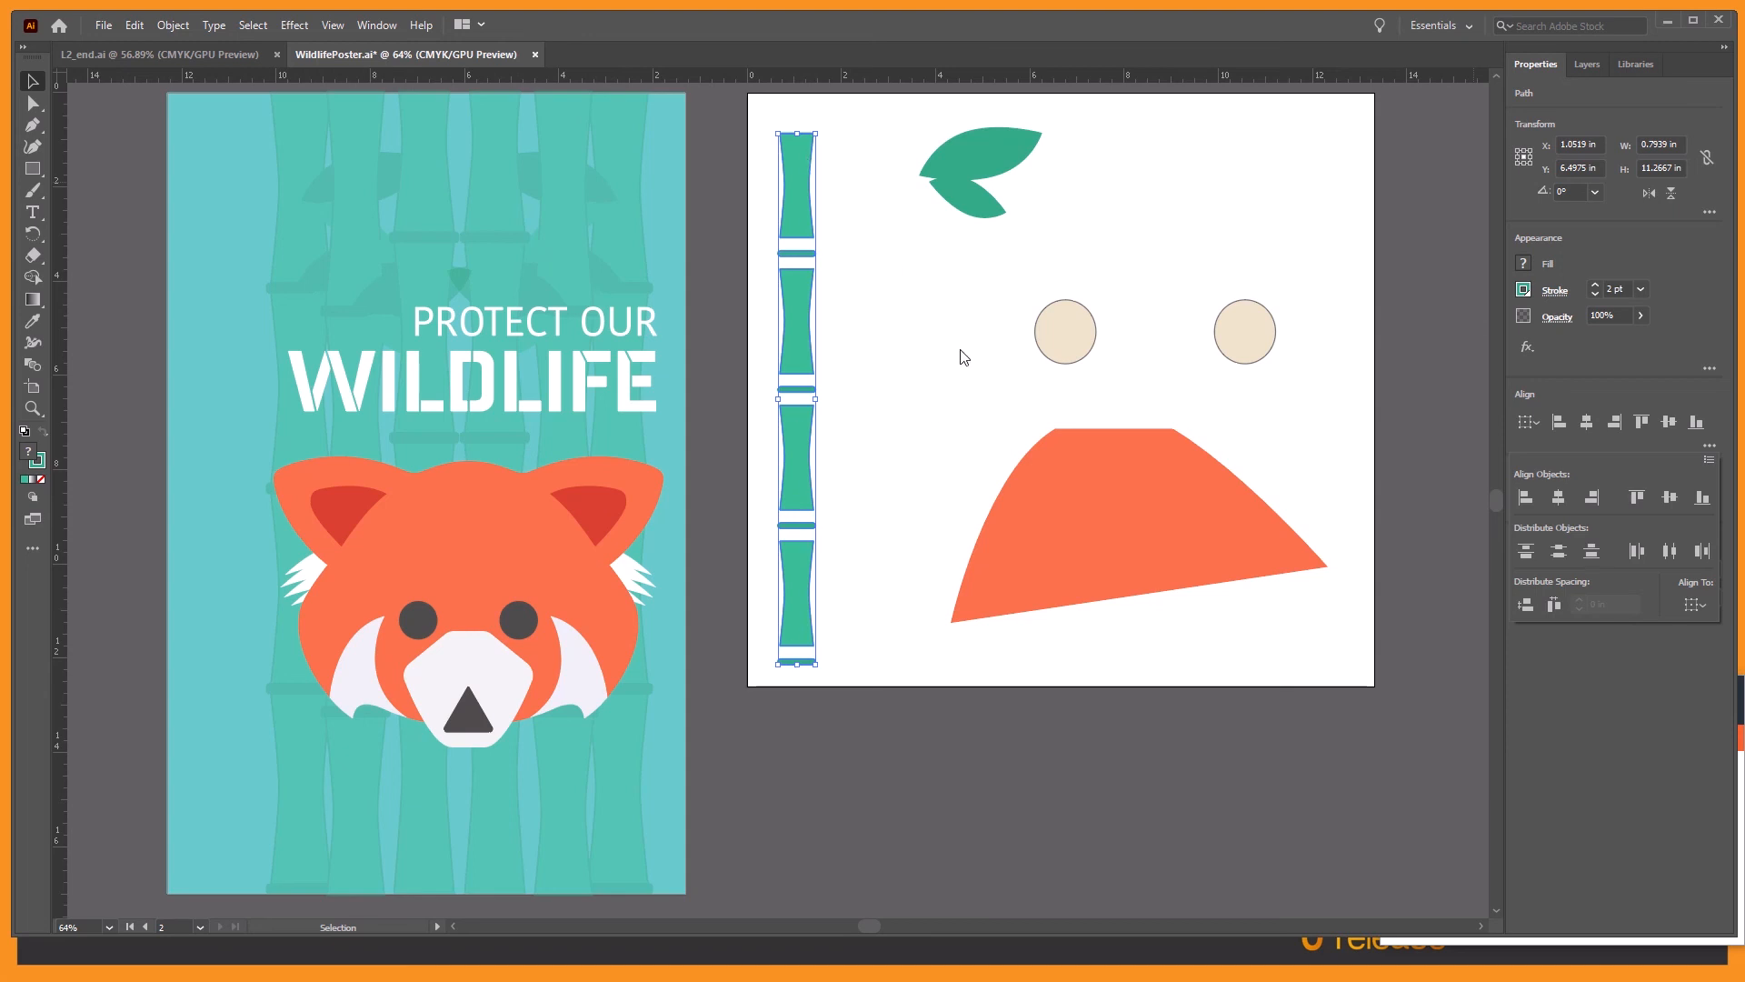
left_click(799, 161)
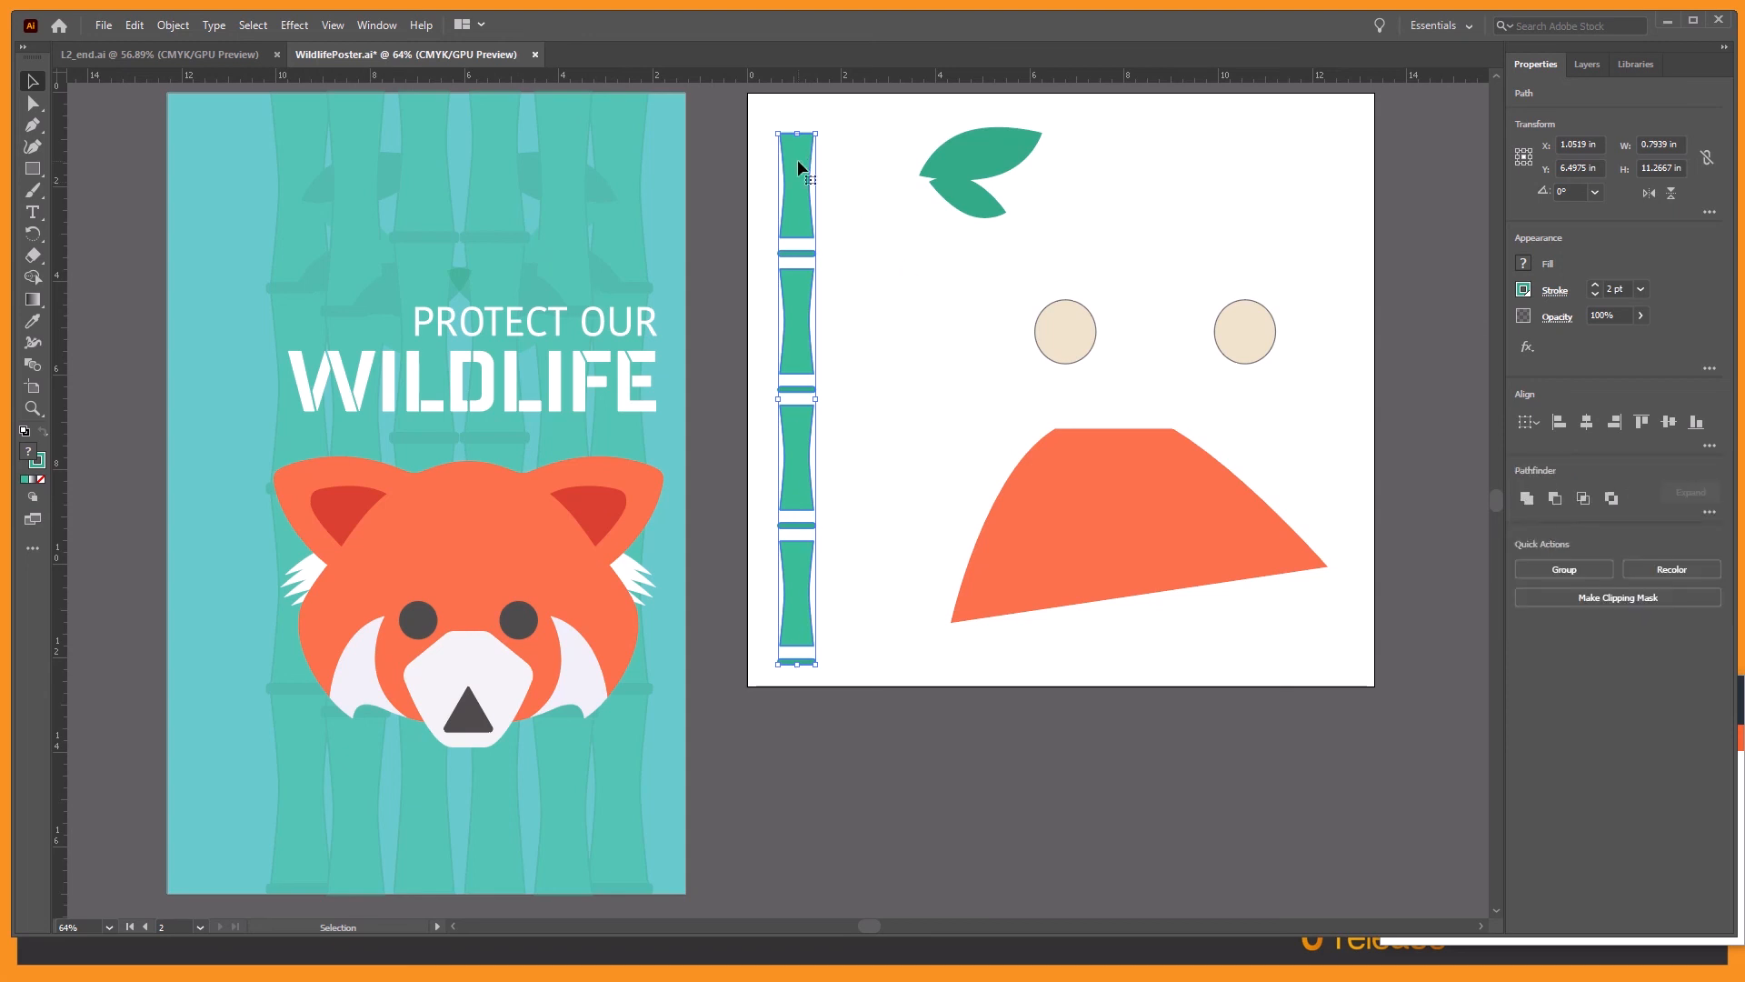
Step: Distribute the bamboo pieces vertically with 0 in spacing, using the topmost segment as key object, and save the deselected artwork
left_click(798, 160)
left_click(1709, 446)
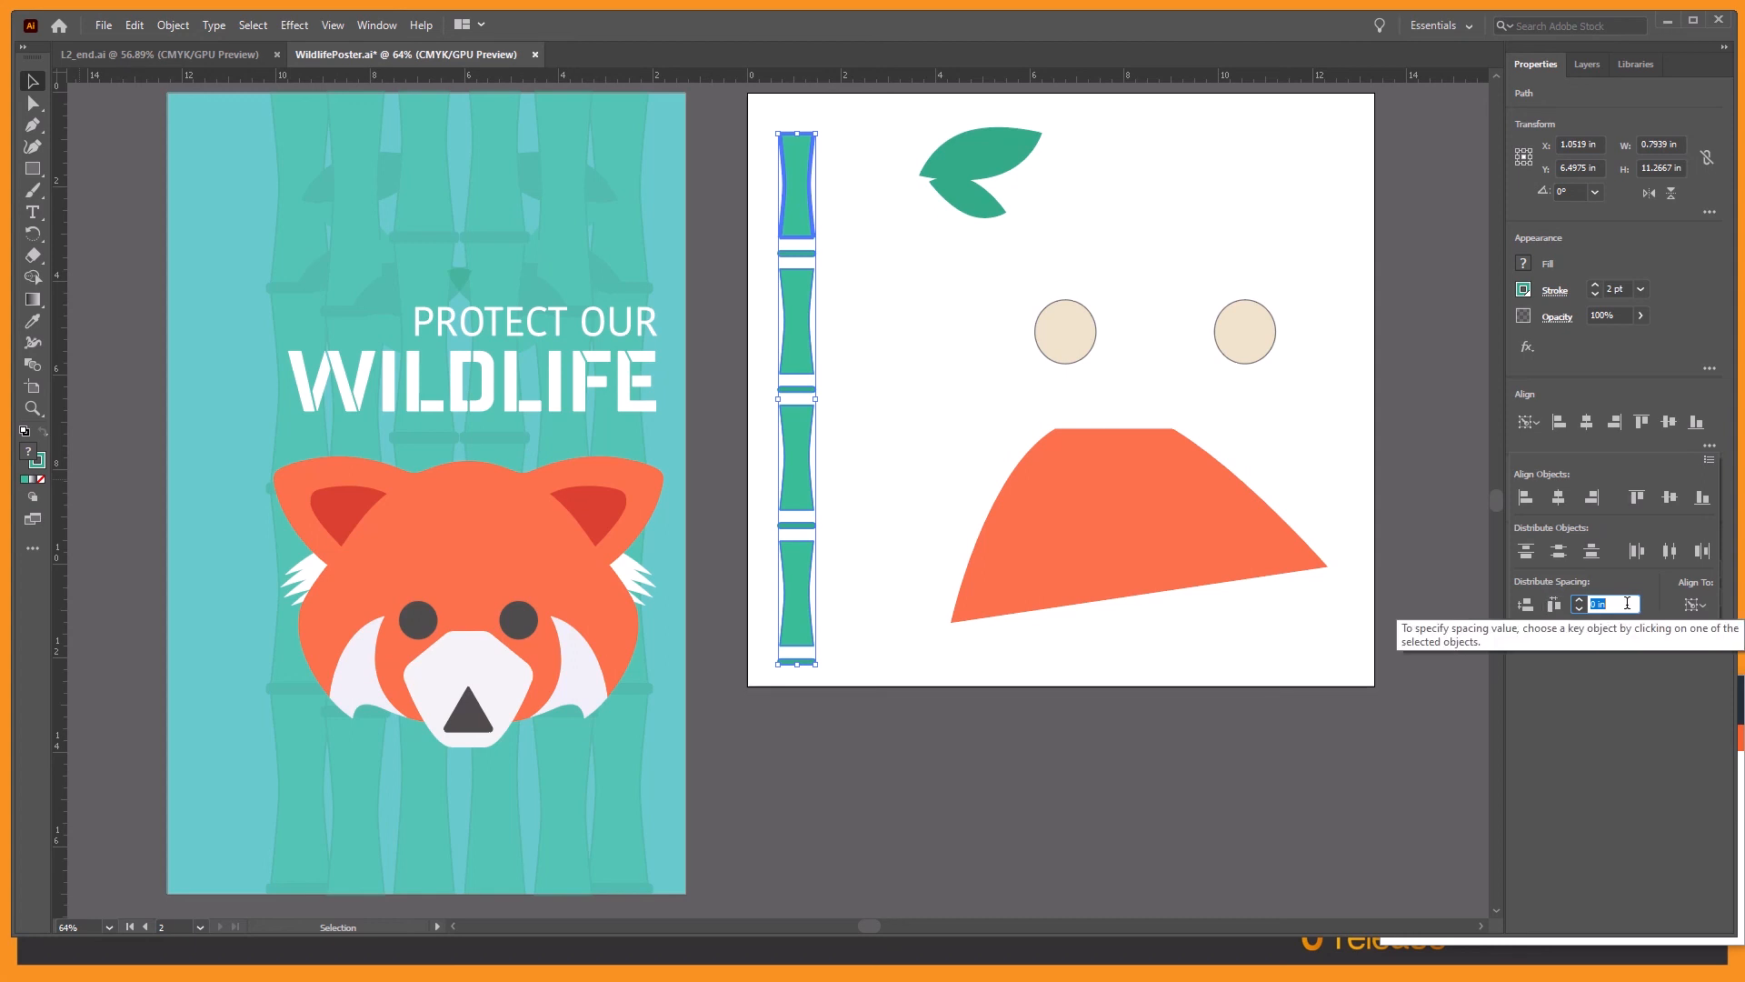
left_click(1527, 603)
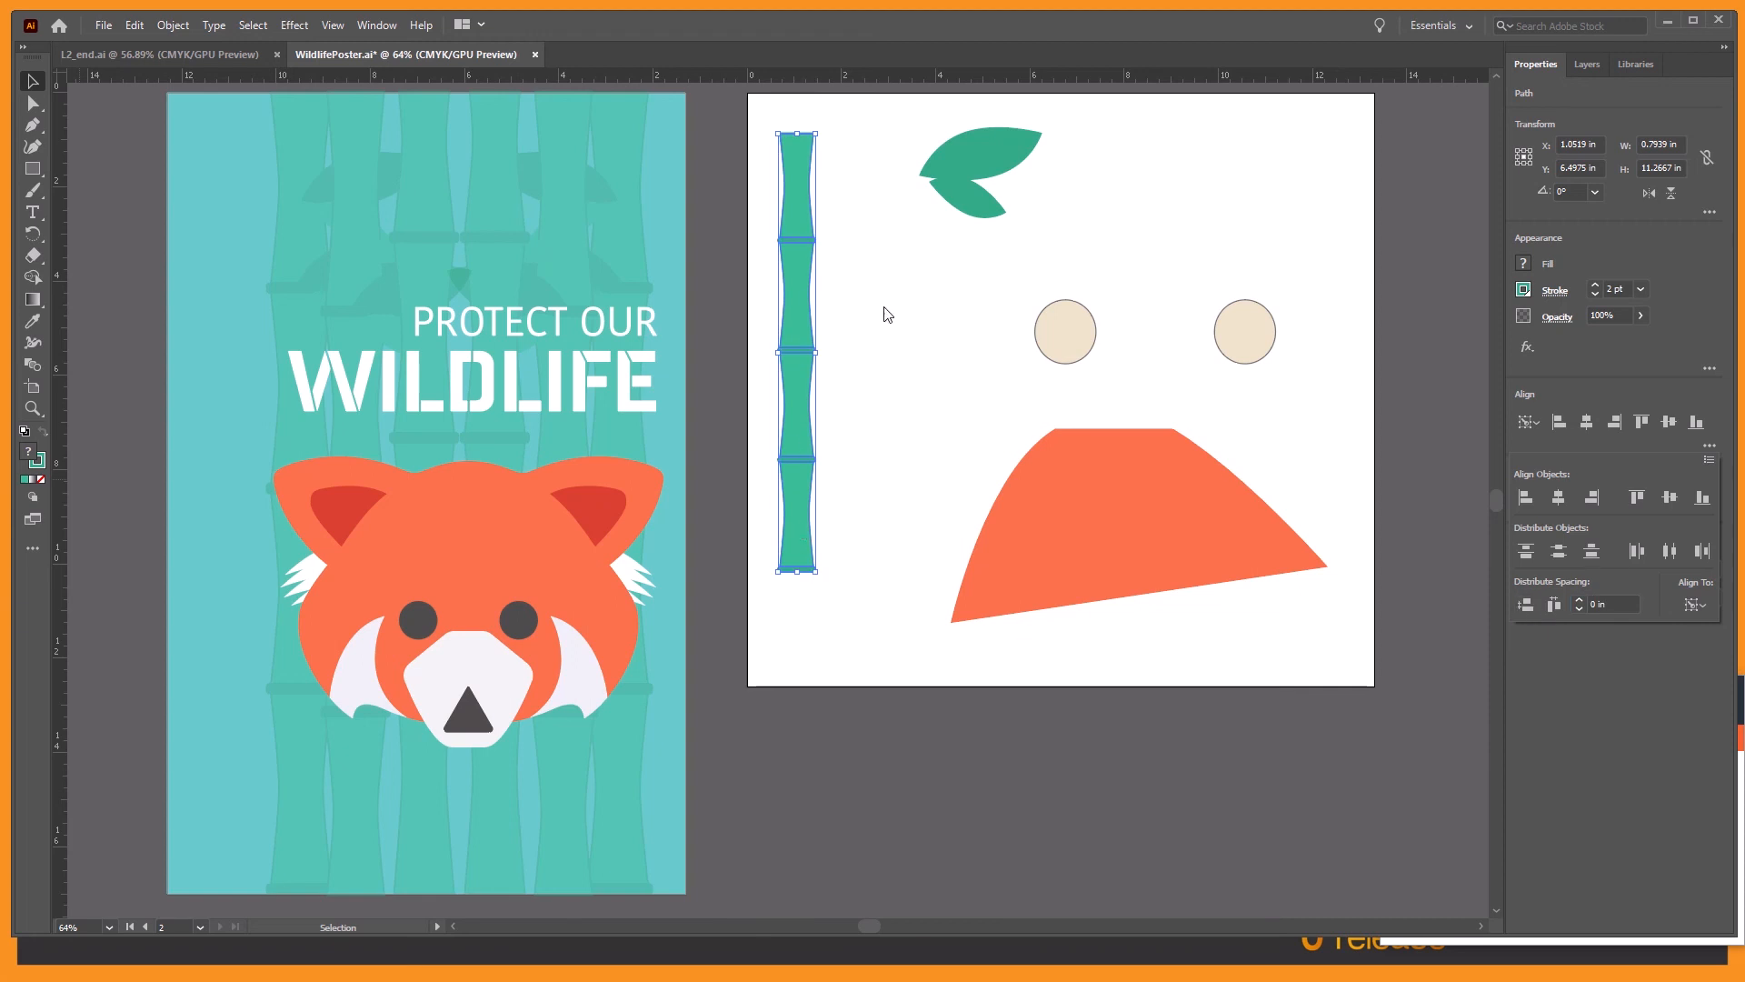
left_click(931, 361)
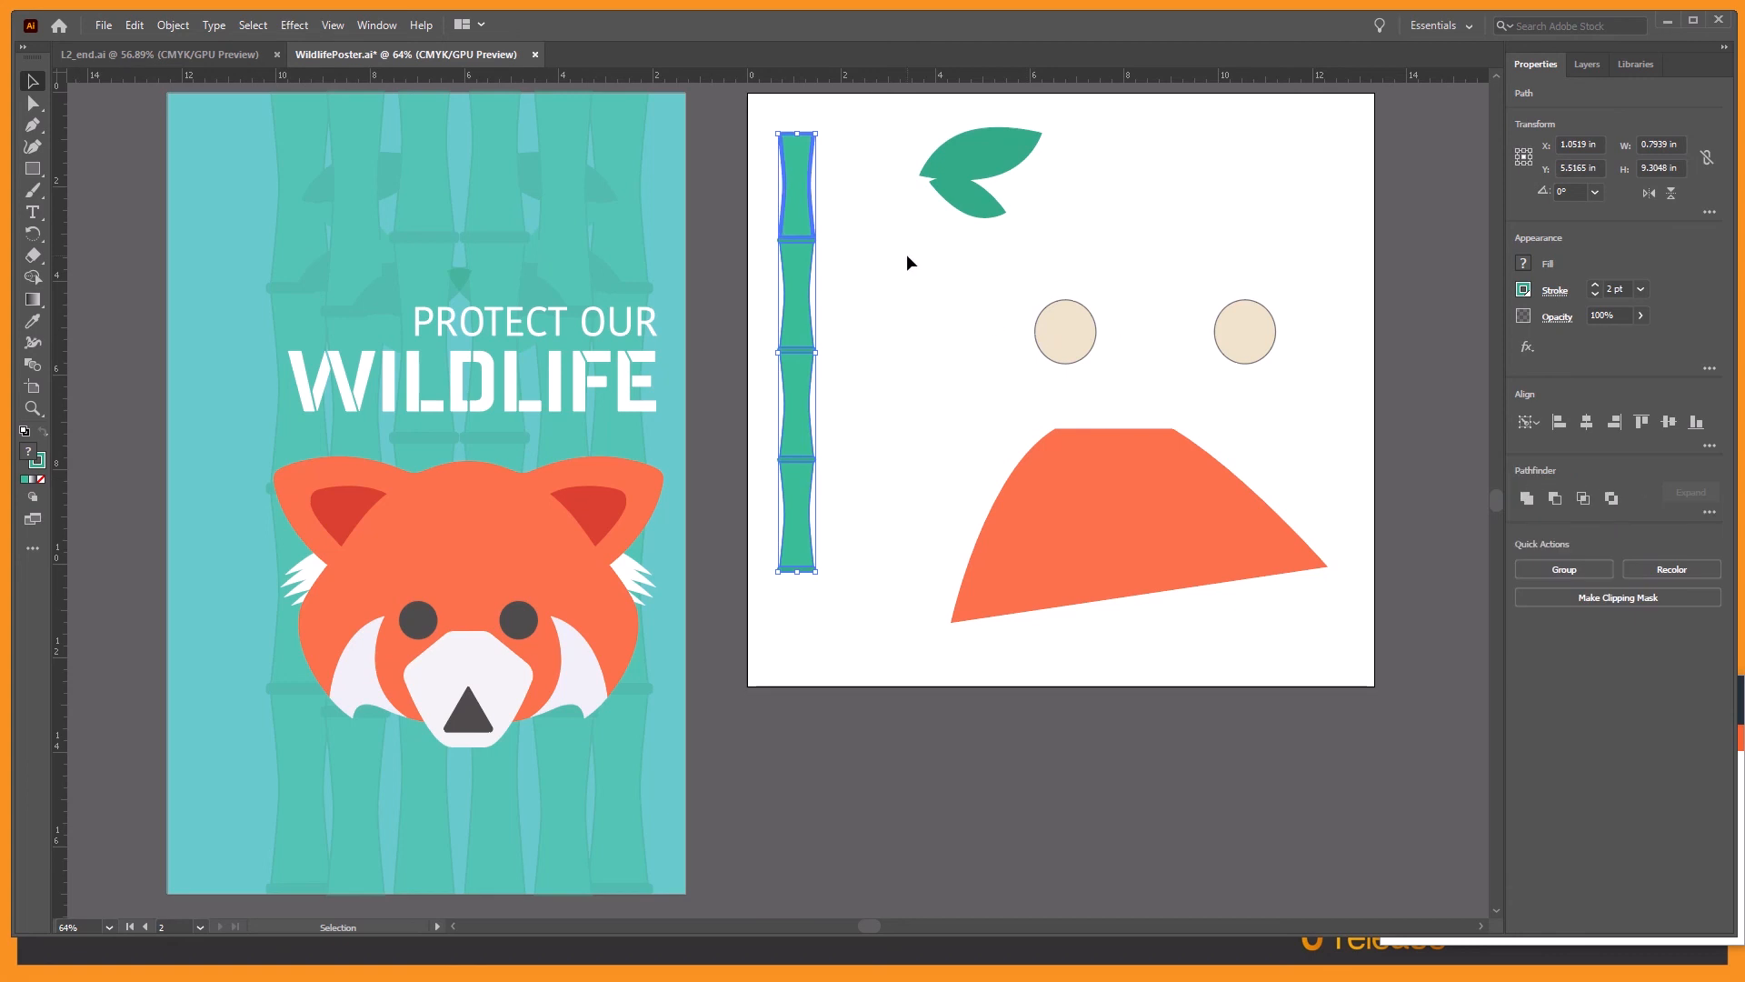
left_click(887, 338)
key("ctrl+s")
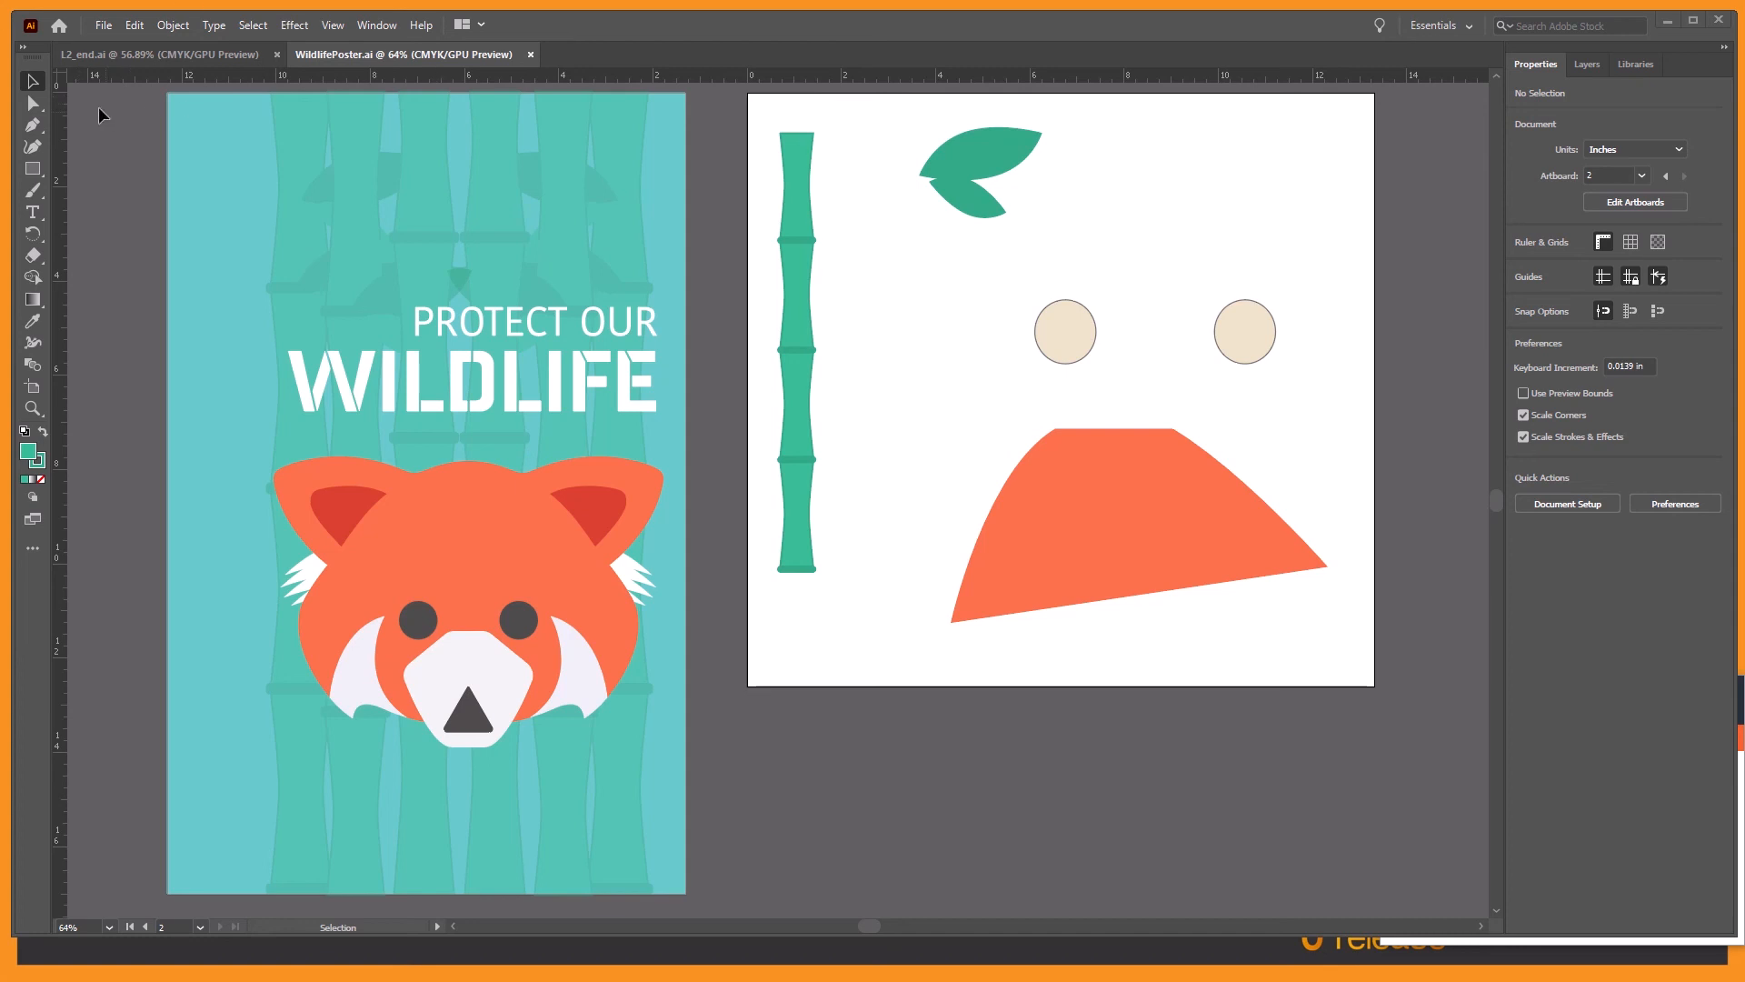
Step: Level the orange body shape's two bottom anchor points by vertically aligning them, with the bottom-left anchor as the key point
left_click(34, 104)
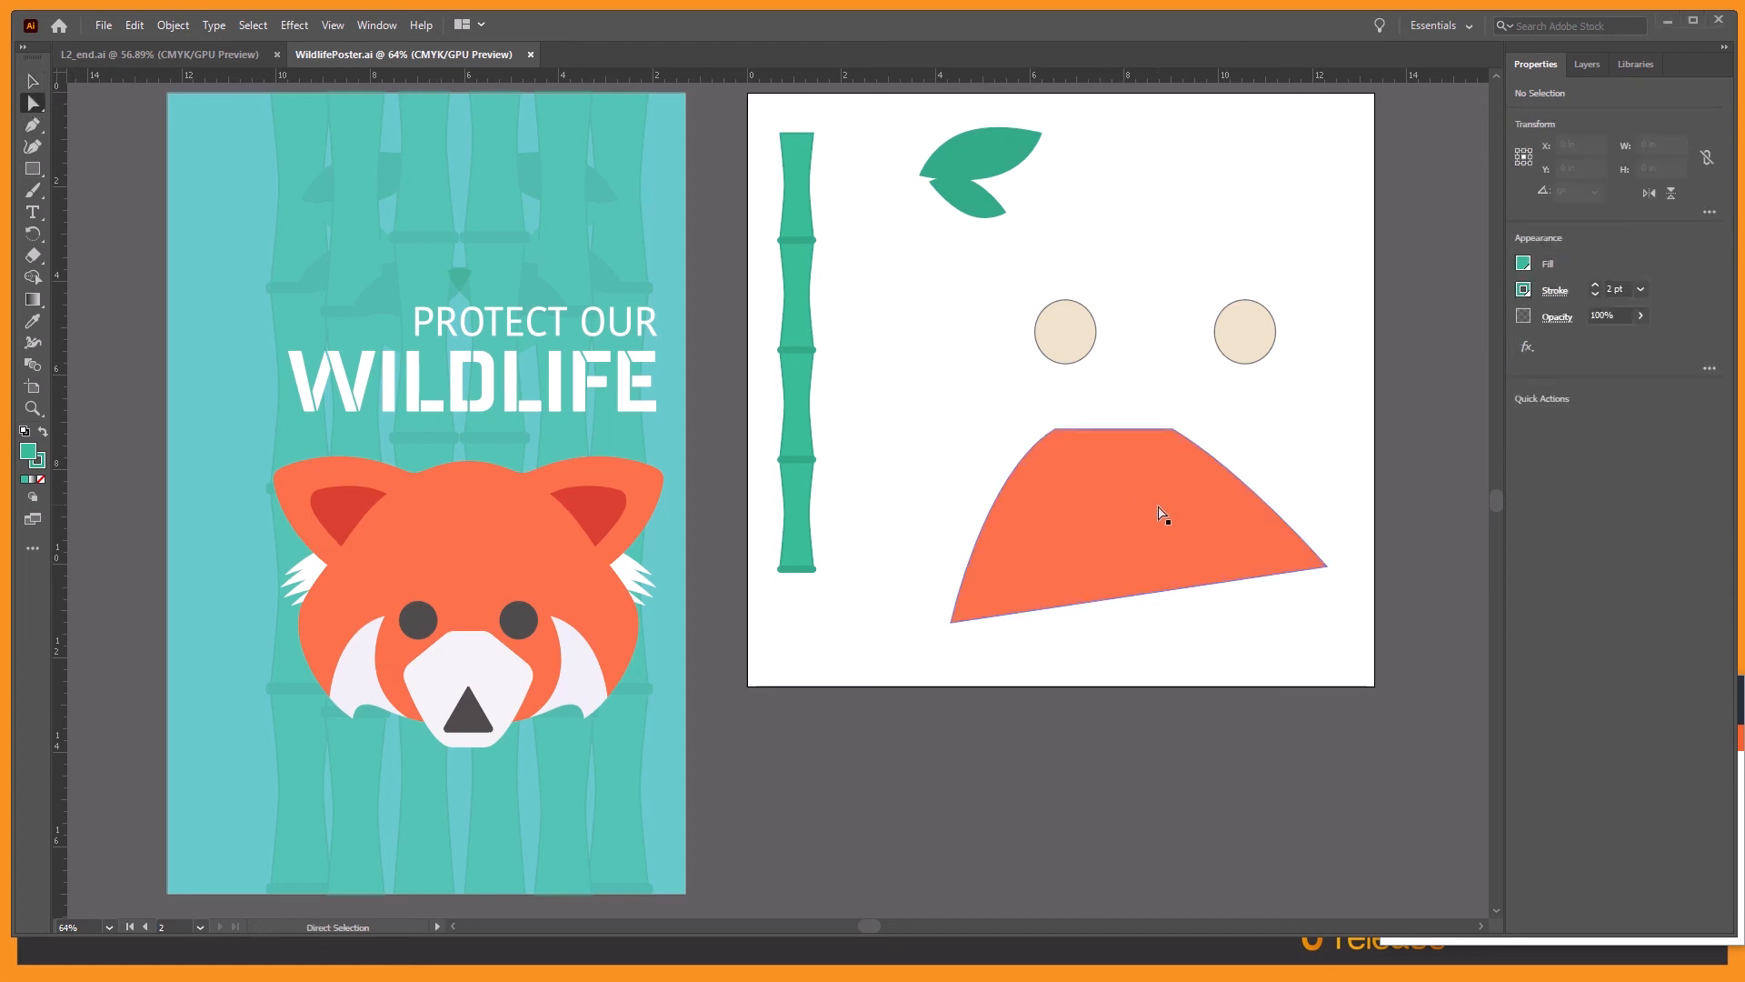
left_click(1106, 529)
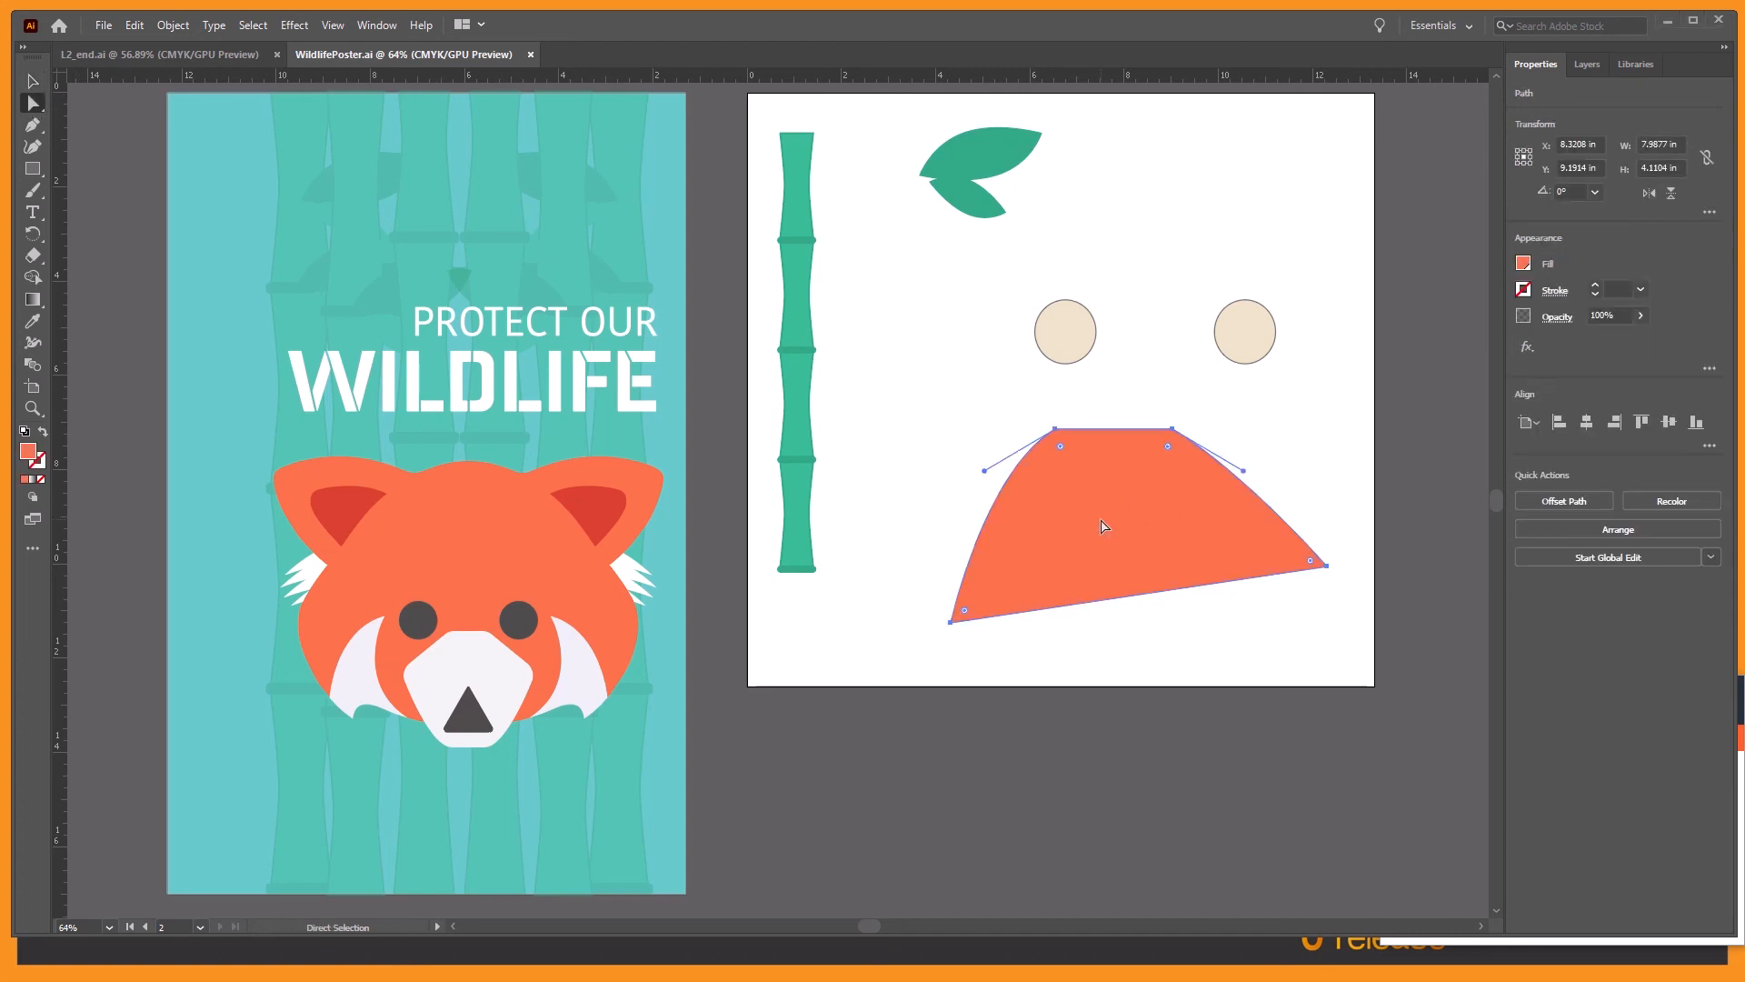
left_click(1328, 567)
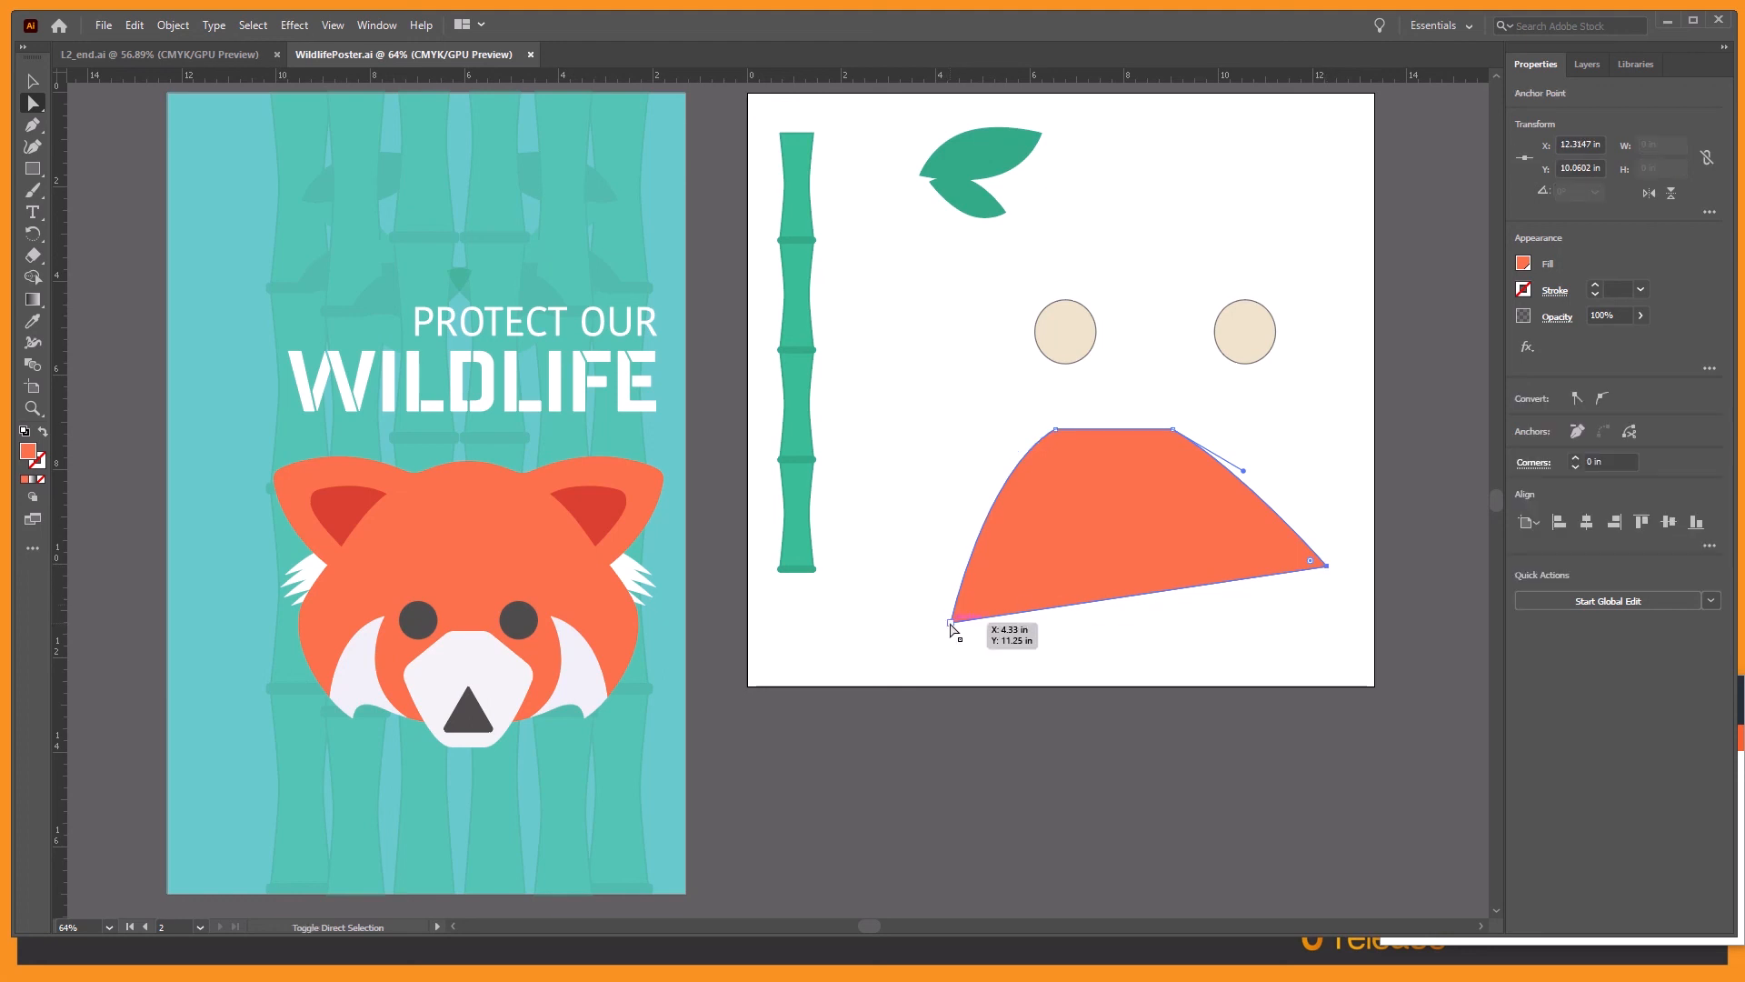
left_click(951, 624, "shift")
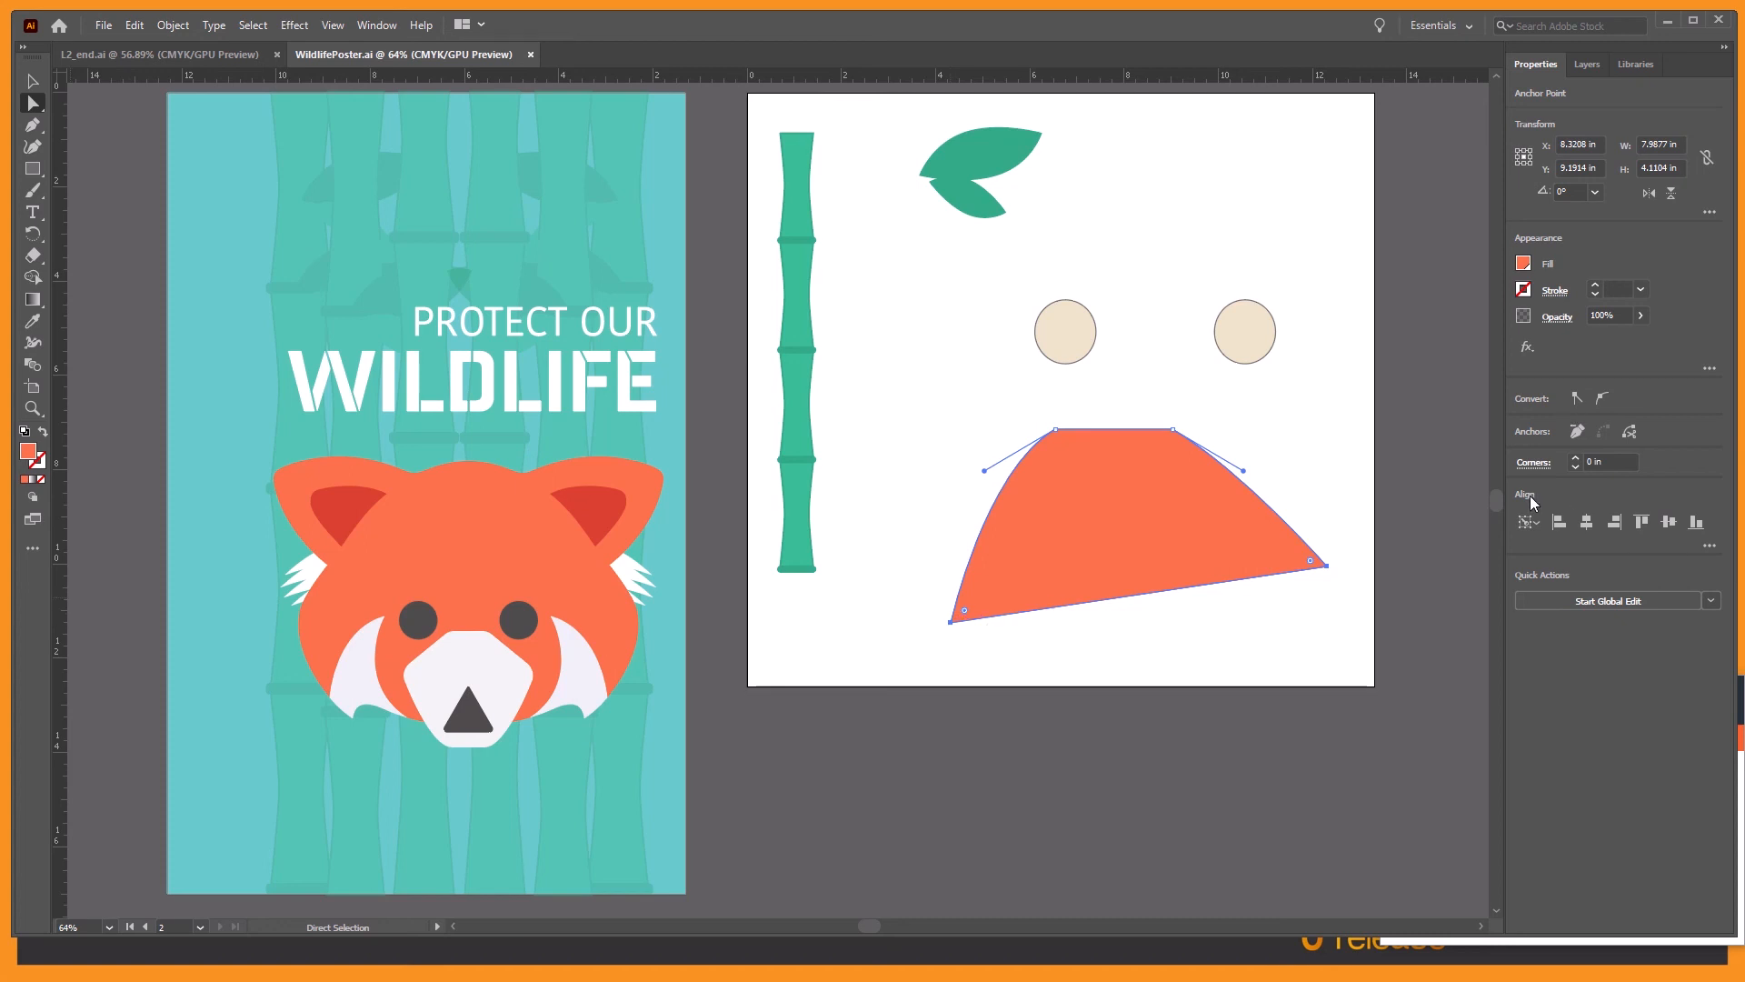
left_click(1641, 521)
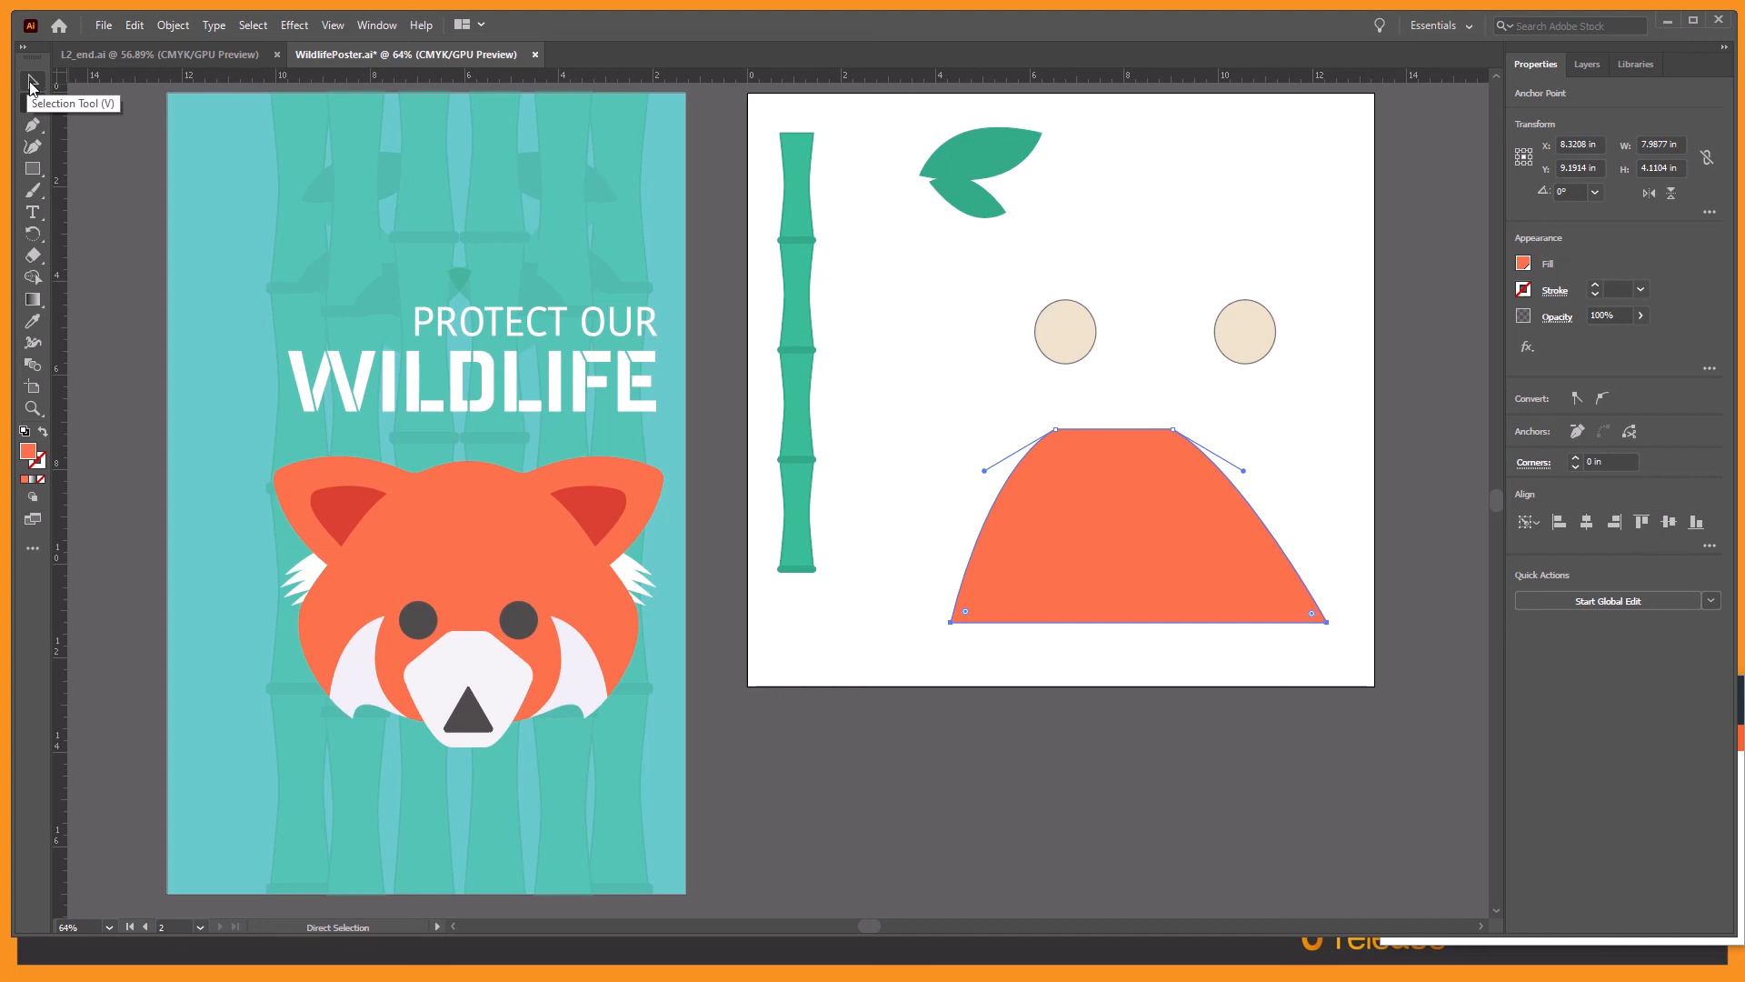
Step: Cut the whole orange body shape from artboard 2 and paste it onto artboard 1
left_click(30, 83)
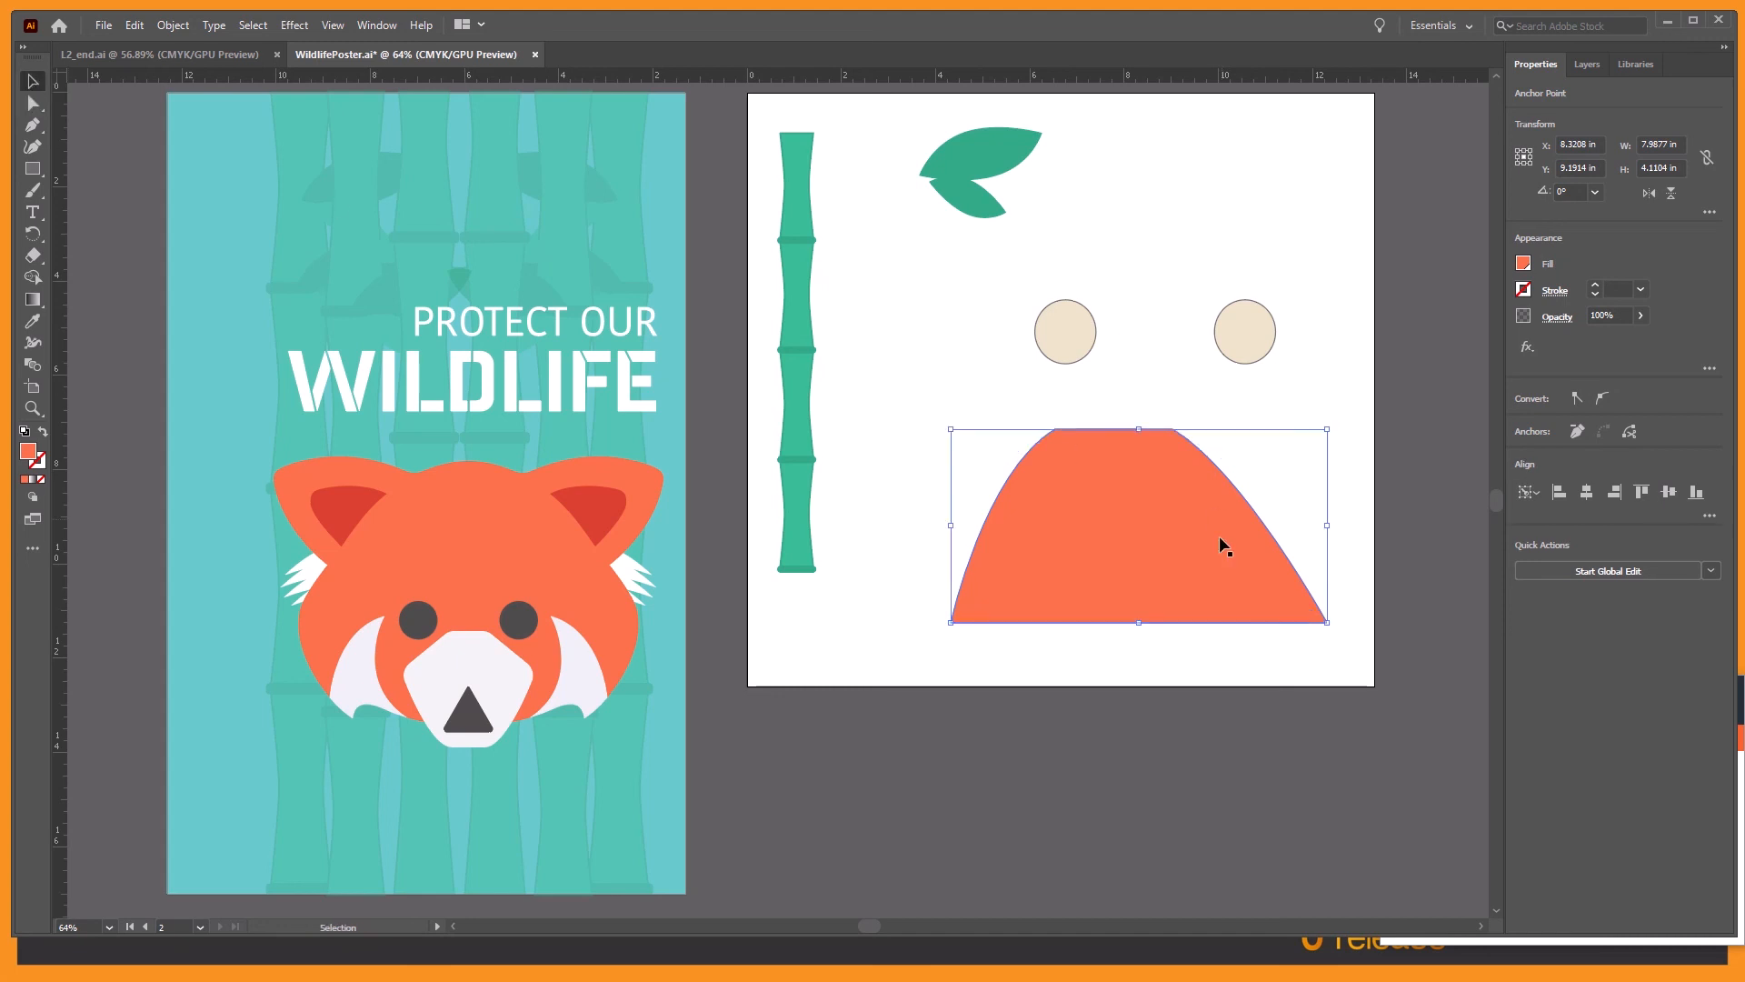
left_click(1128, 519)
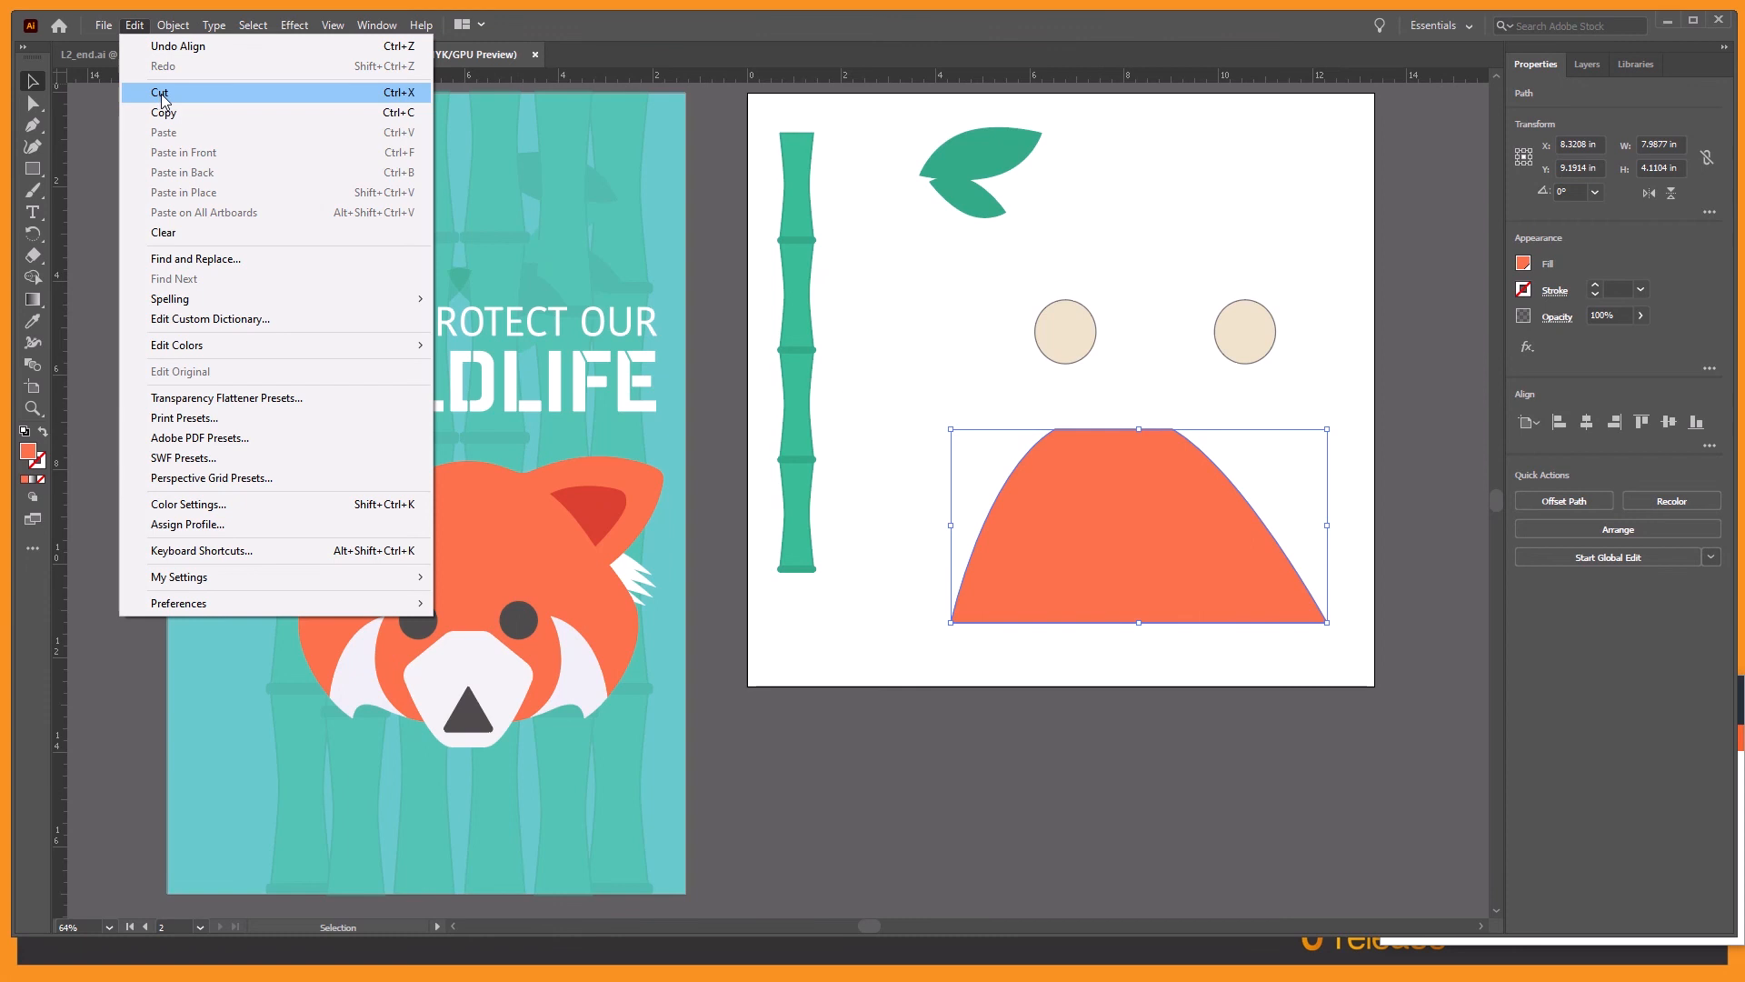
left_click(162, 94)
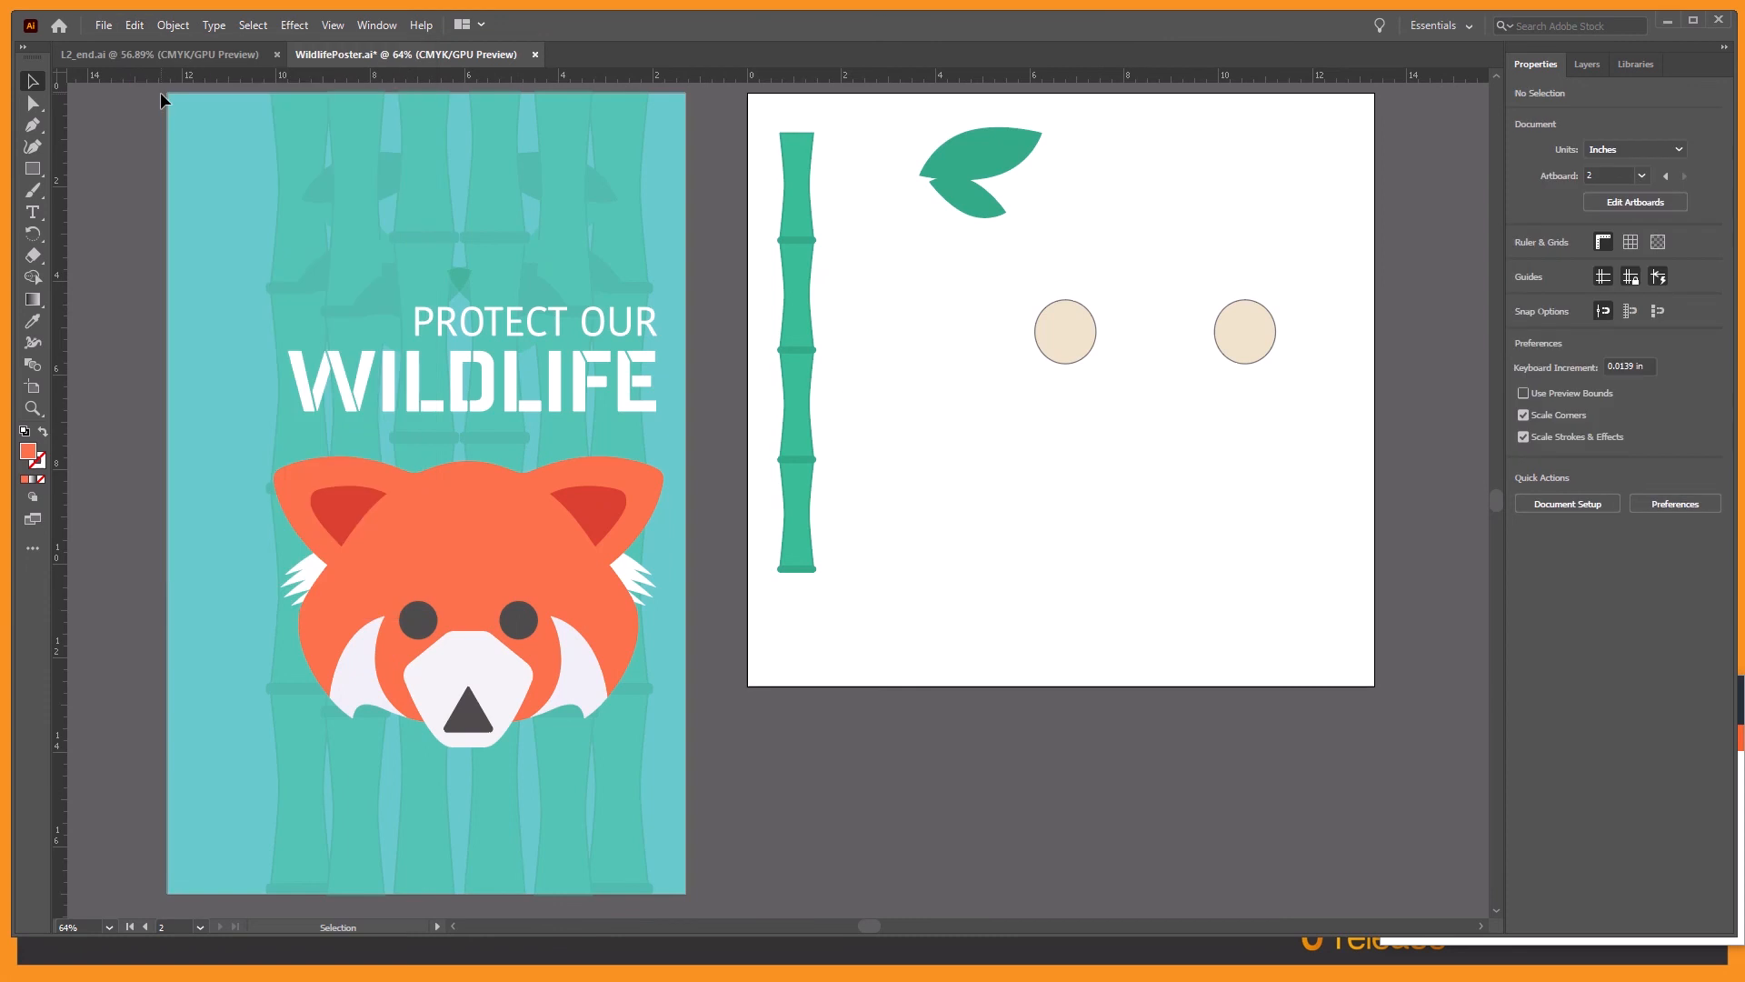
left_click(144, 925)
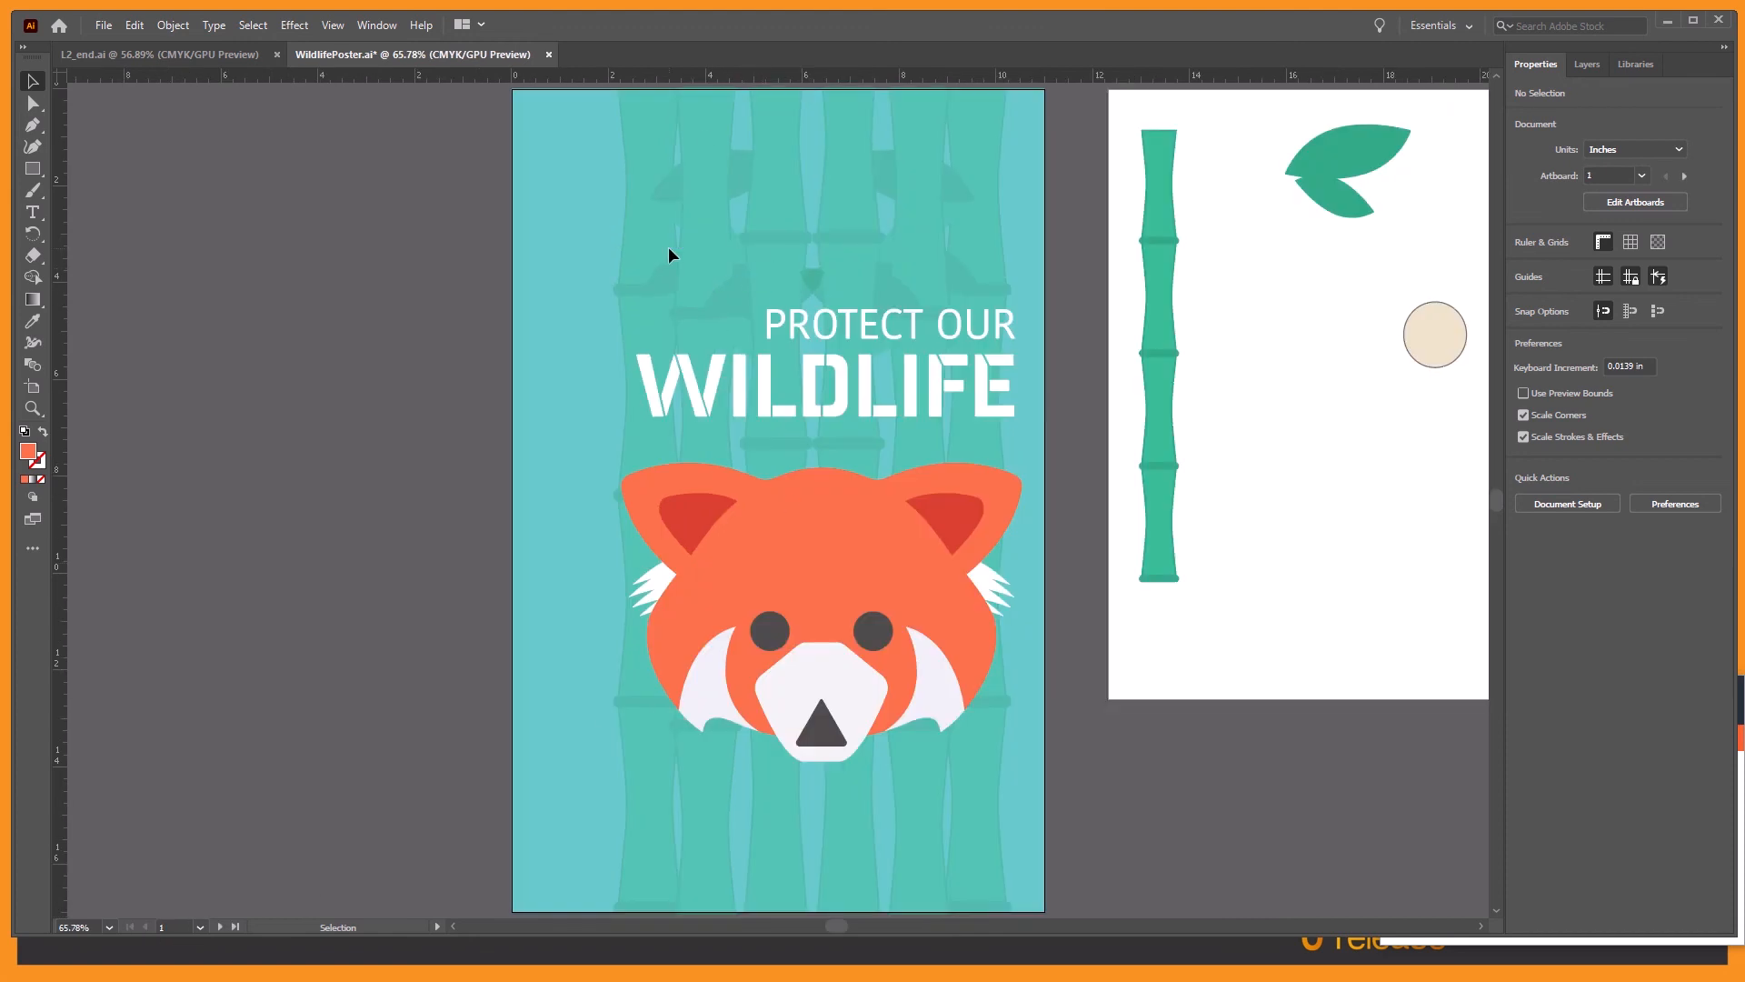
left_click(135, 26)
left_click(188, 133)
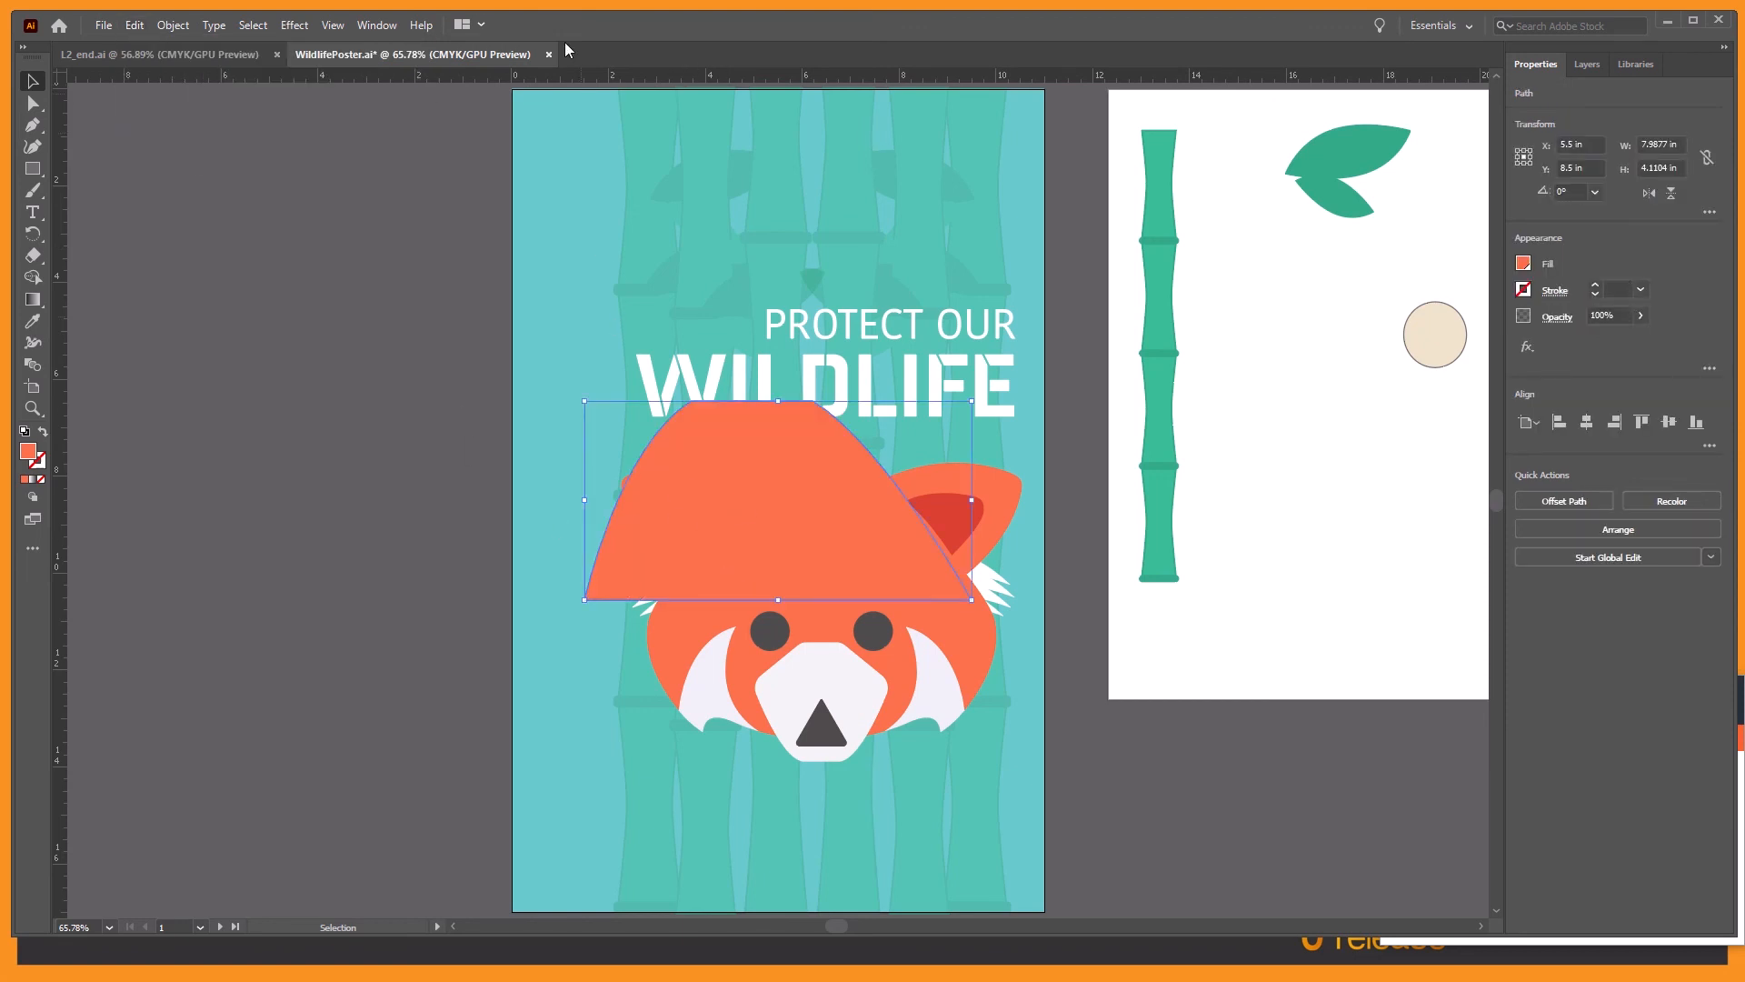
Step: Set alignment to the artboard, align the orange body shape to the poster's right and bottom edges, and deselect it
left_click(374, 26)
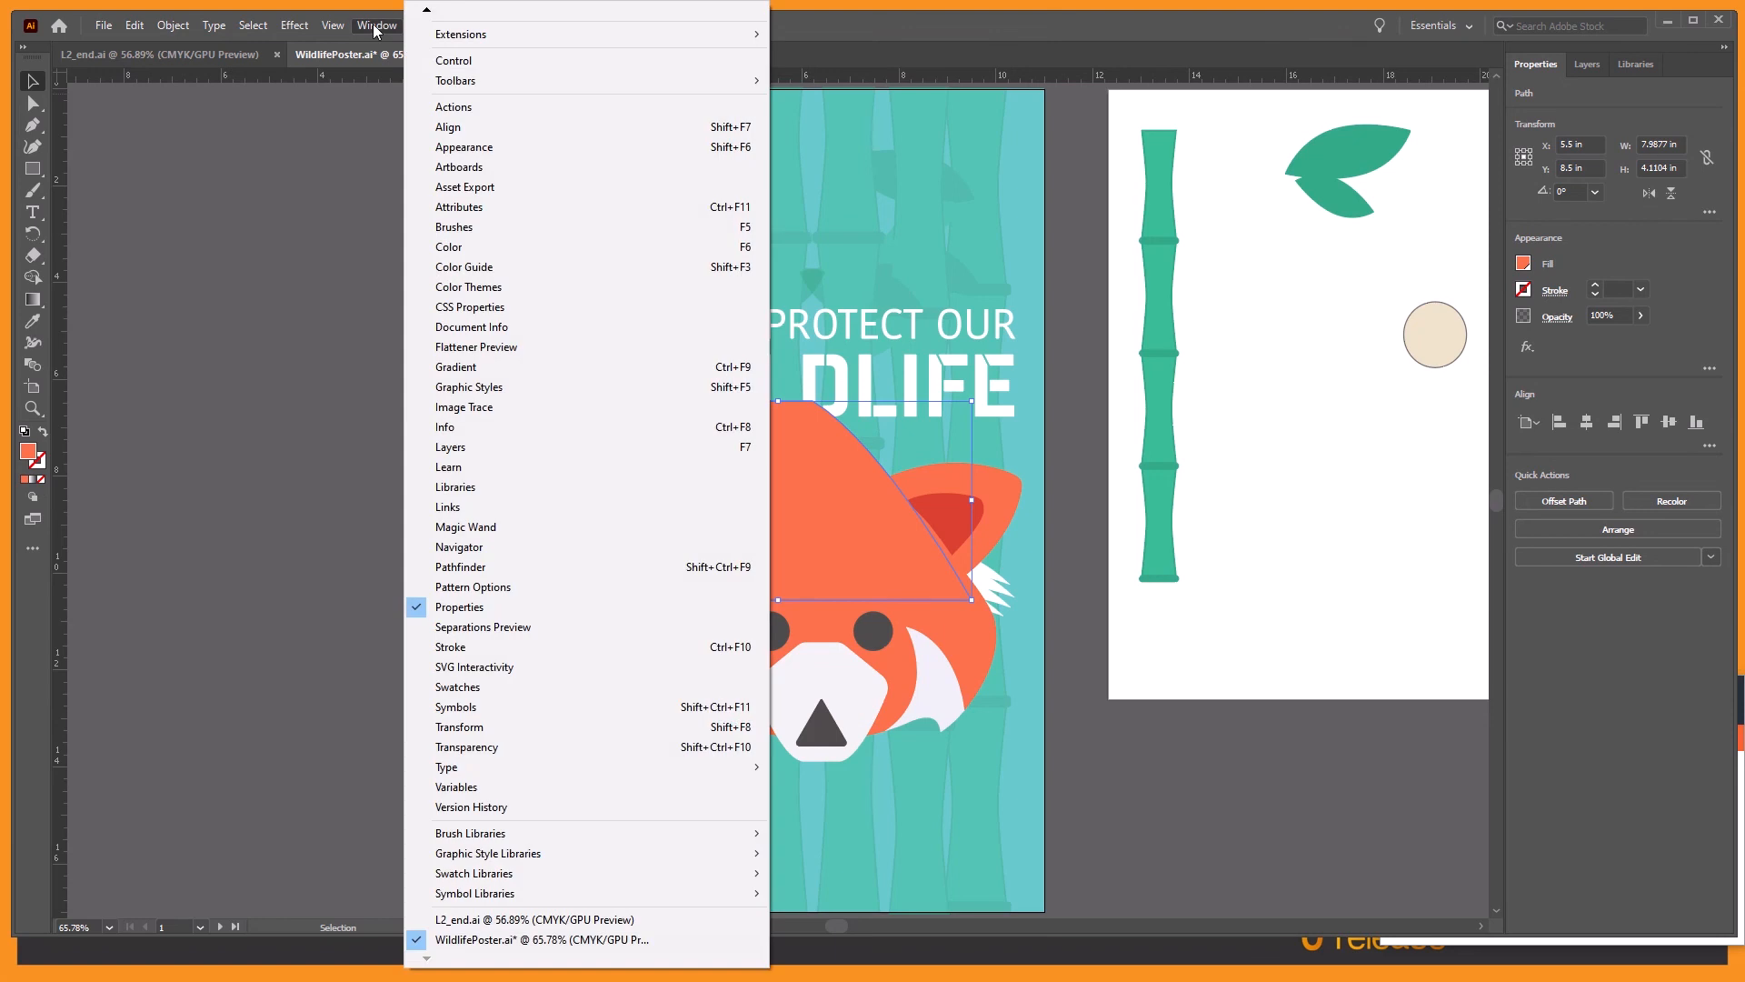
left_click(479, 126)
left_click_drag(195, 616, 328, 232)
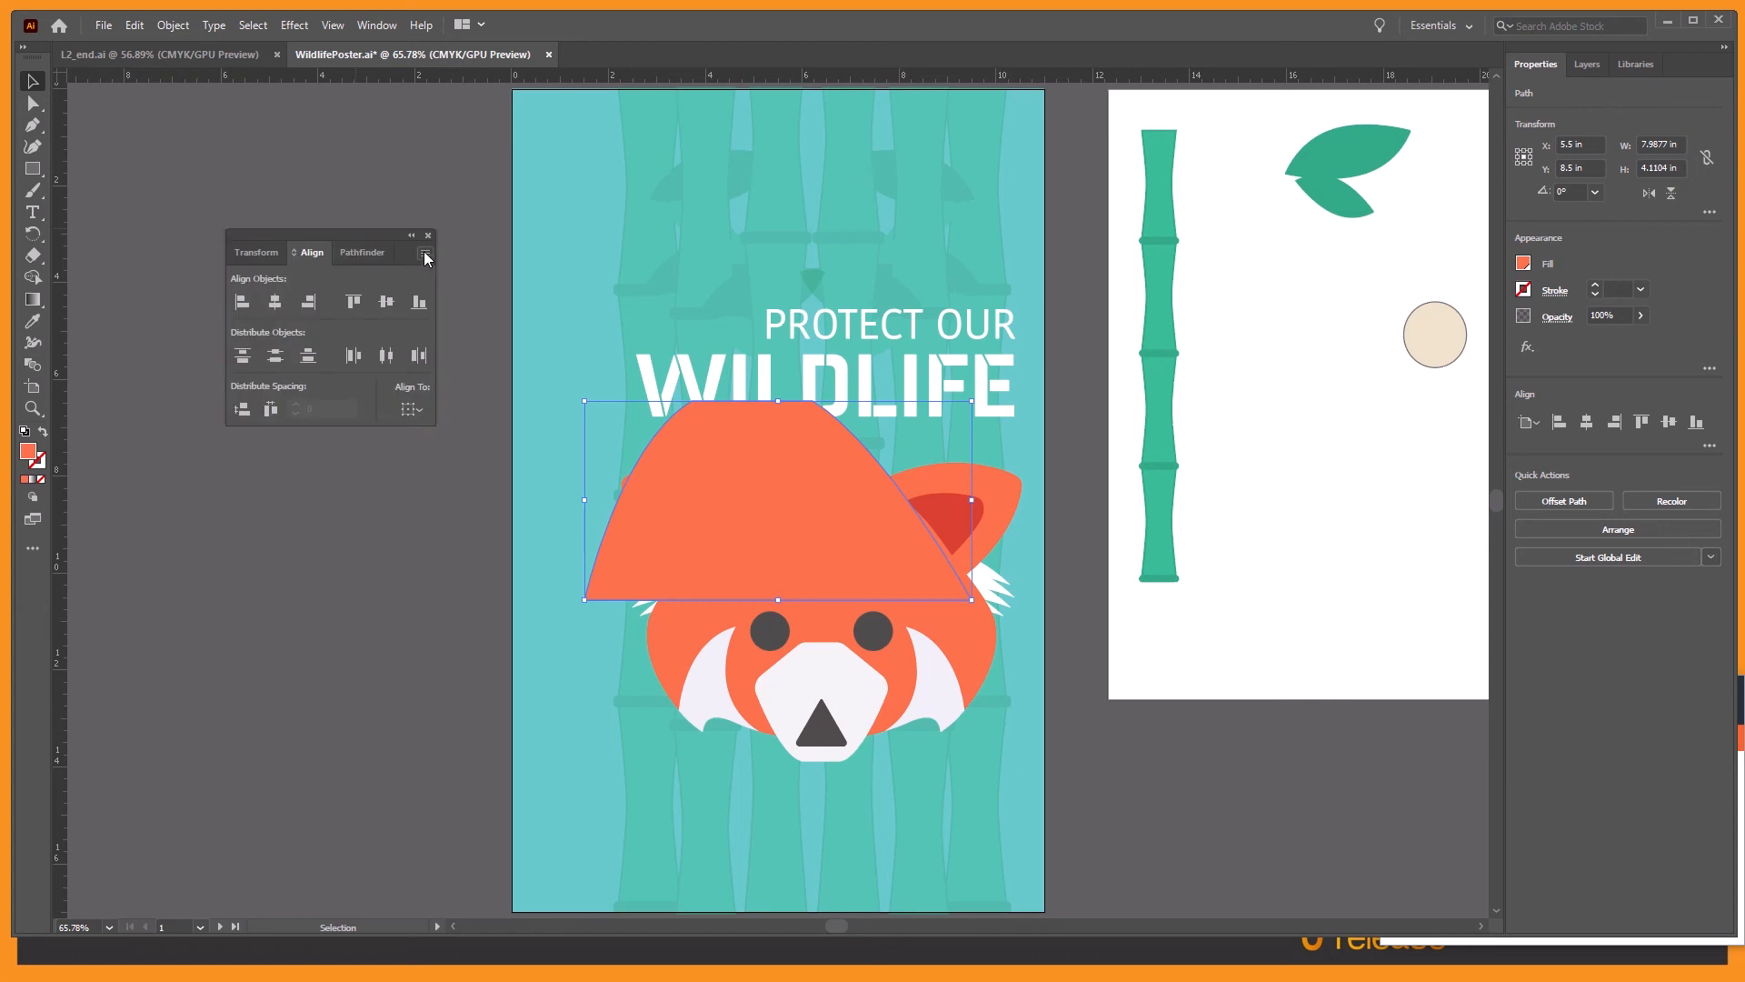
left_click(424, 253)
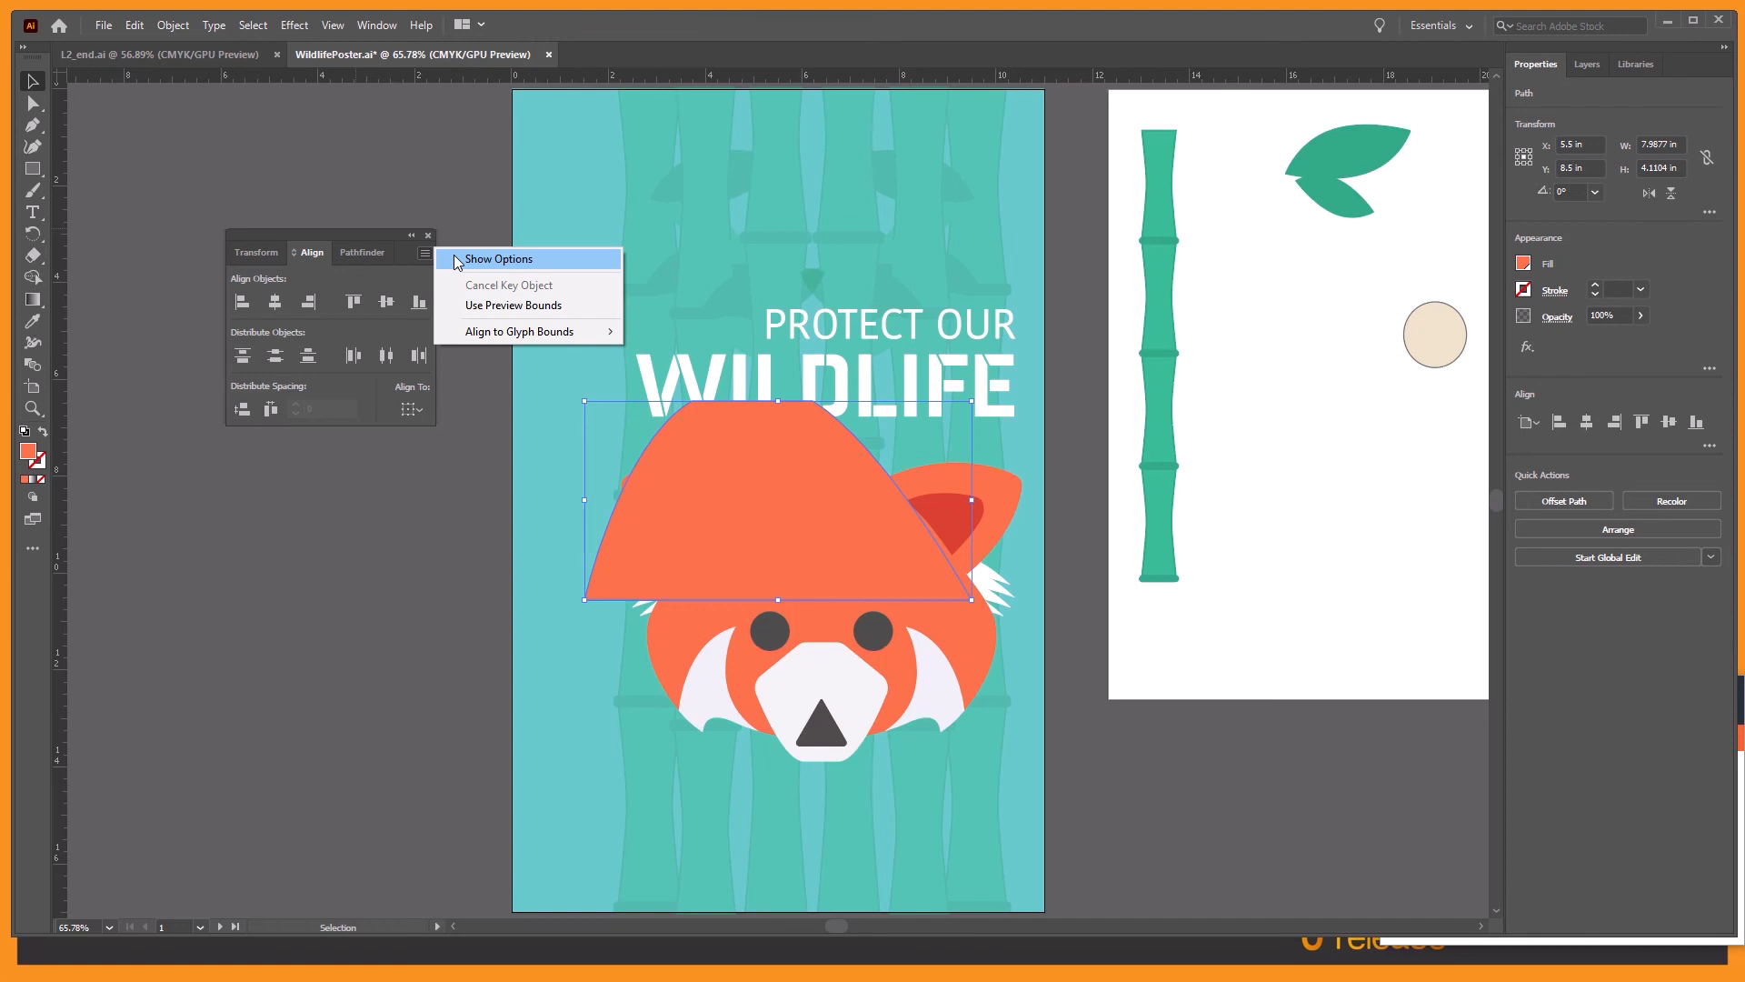
left_click(455, 259)
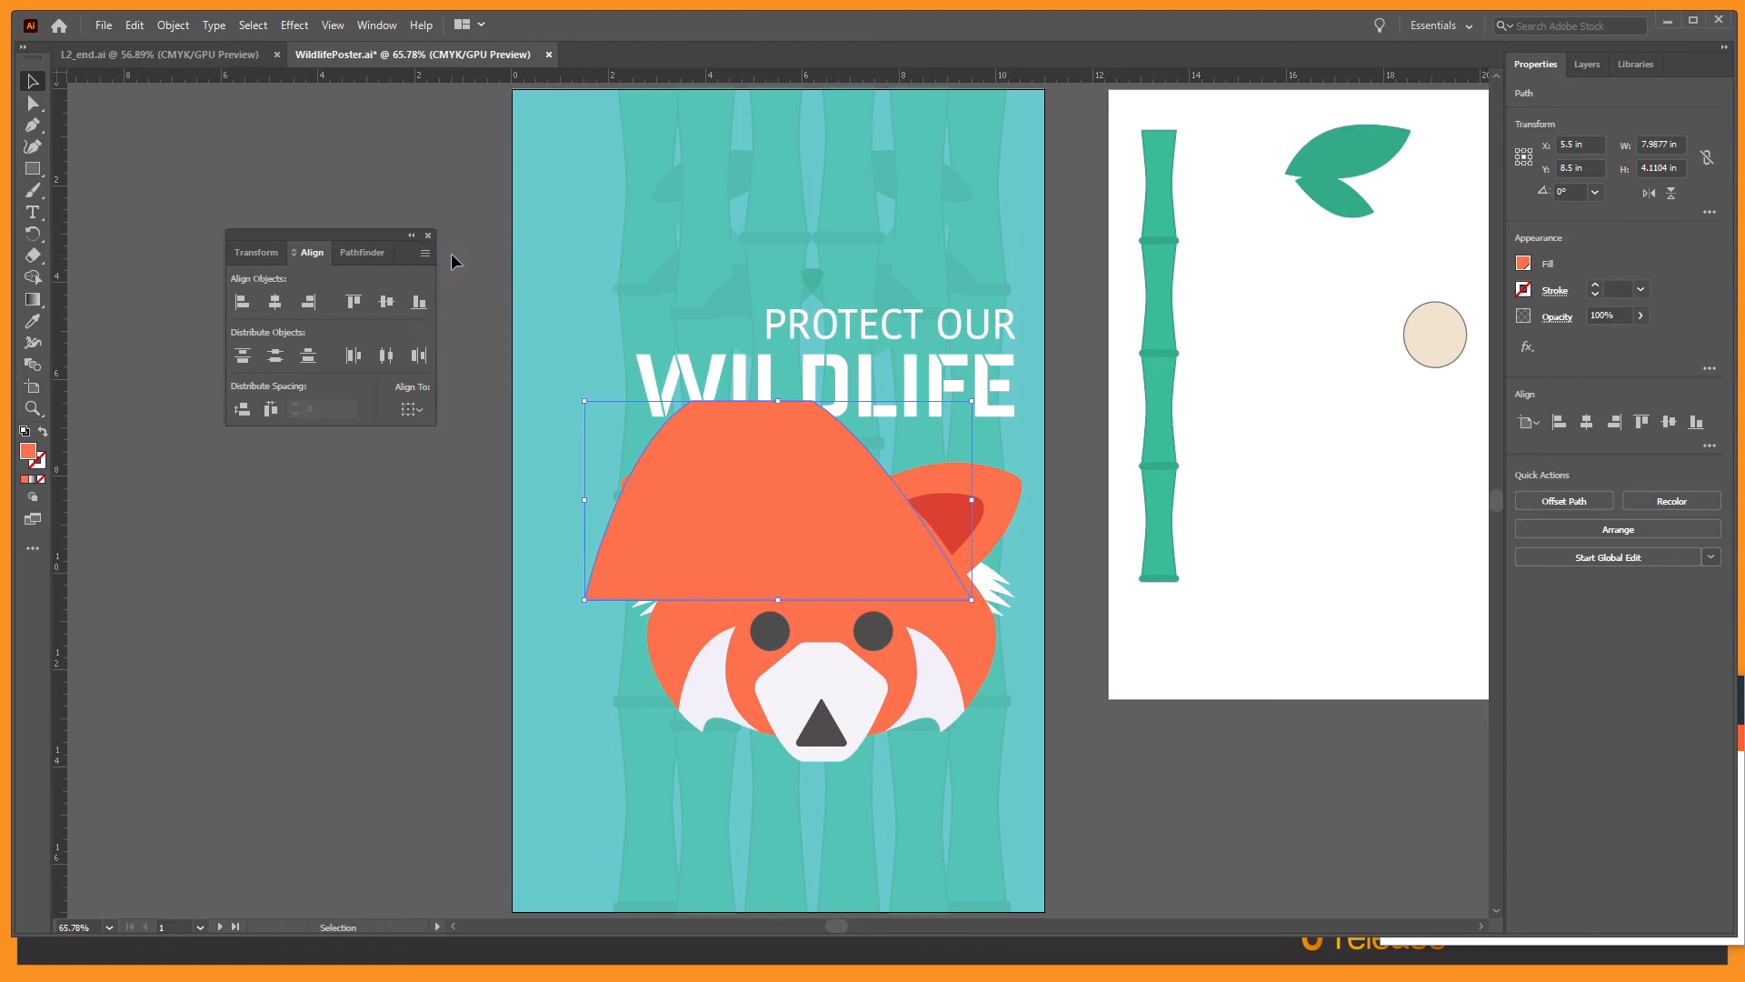
left_click(417, 408)
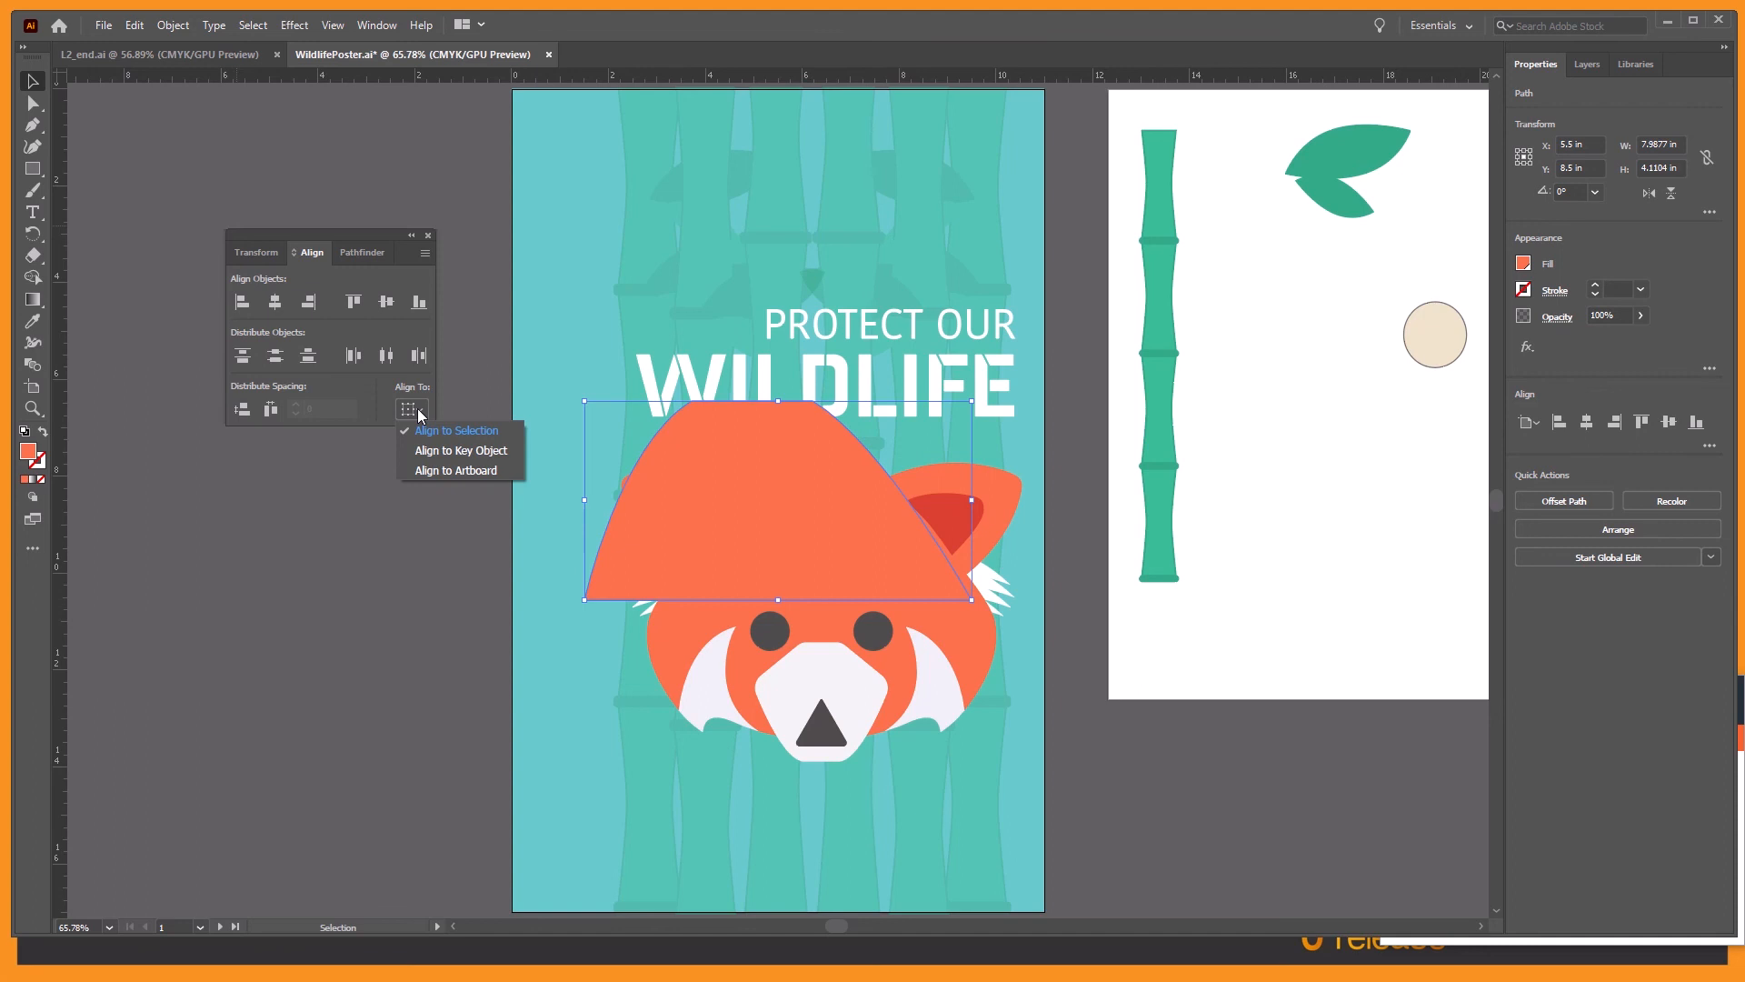
left_click(433, 471)
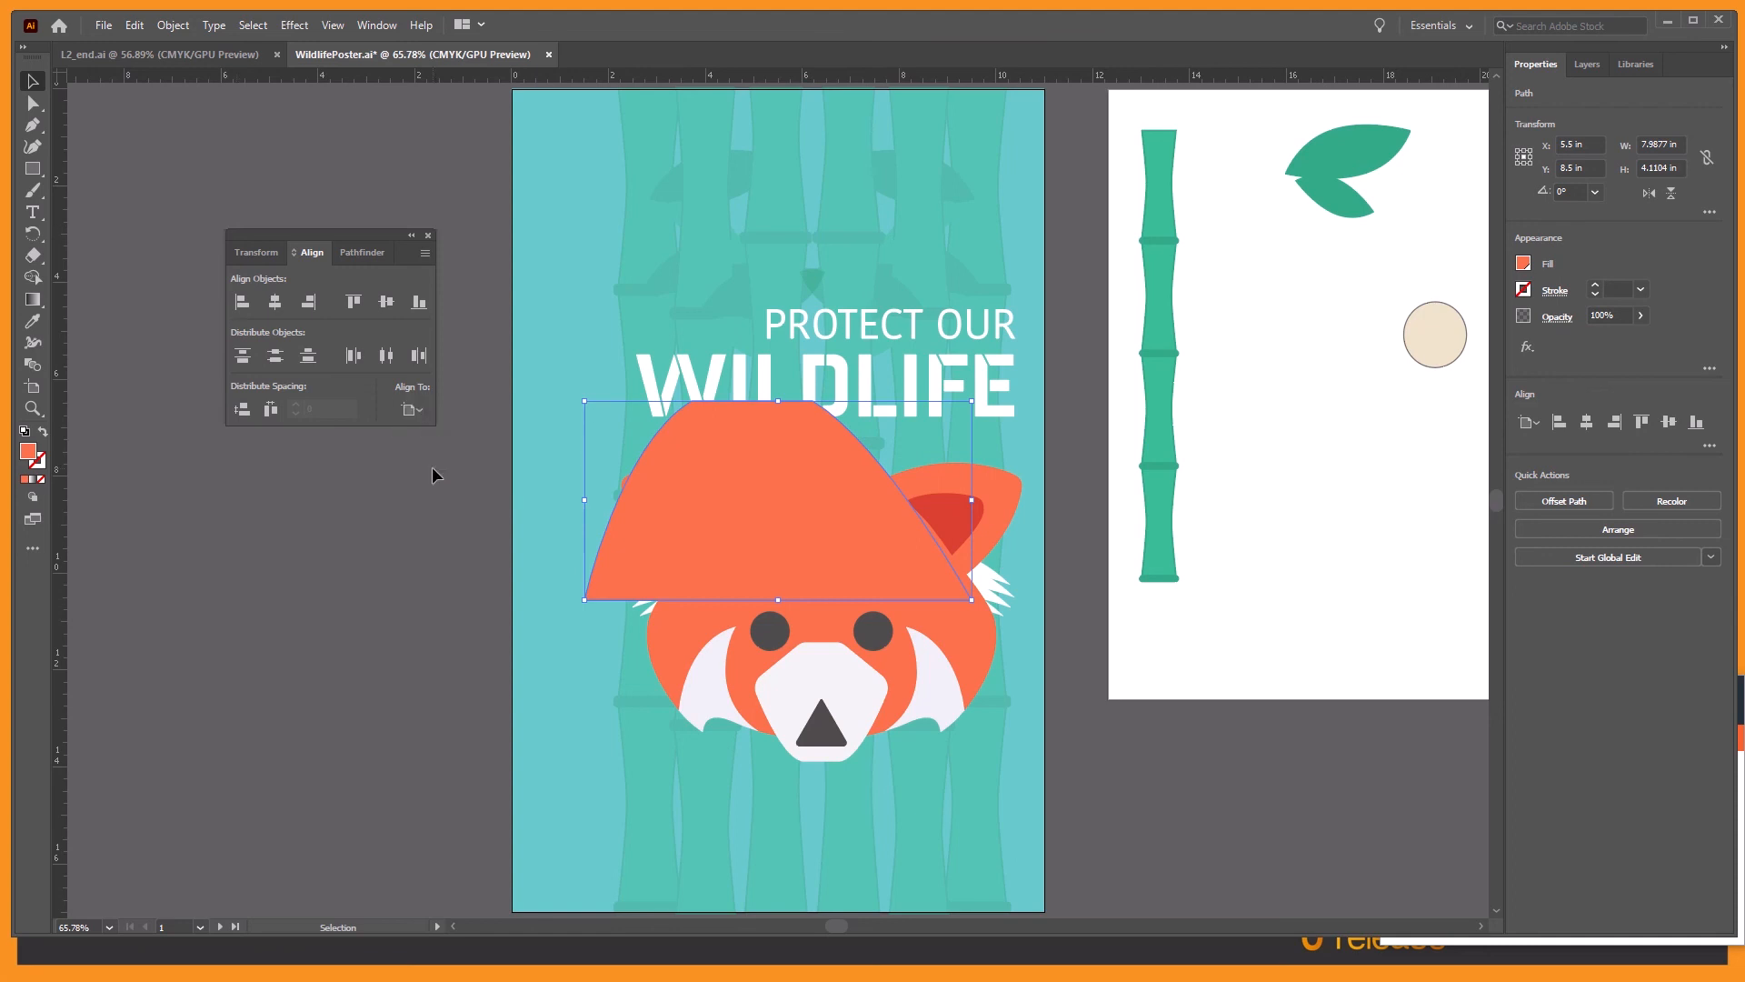
left_click(308, 303)
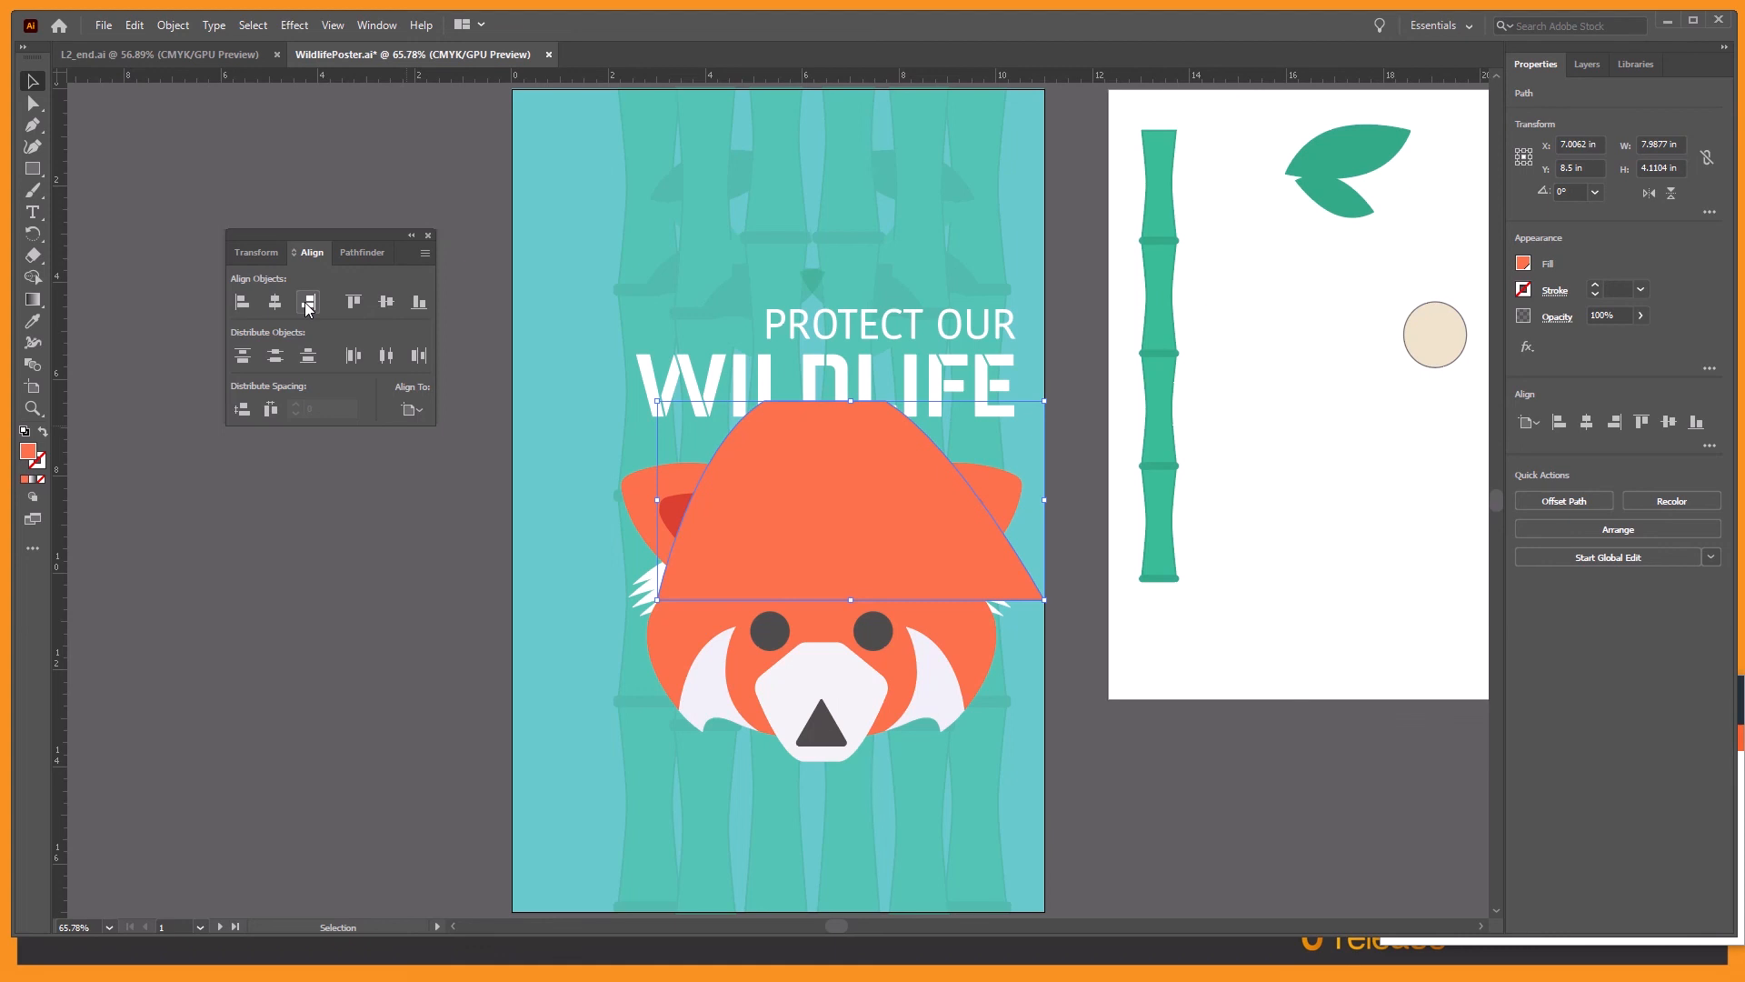
left_click(418, 303)
left_click(342, 571)
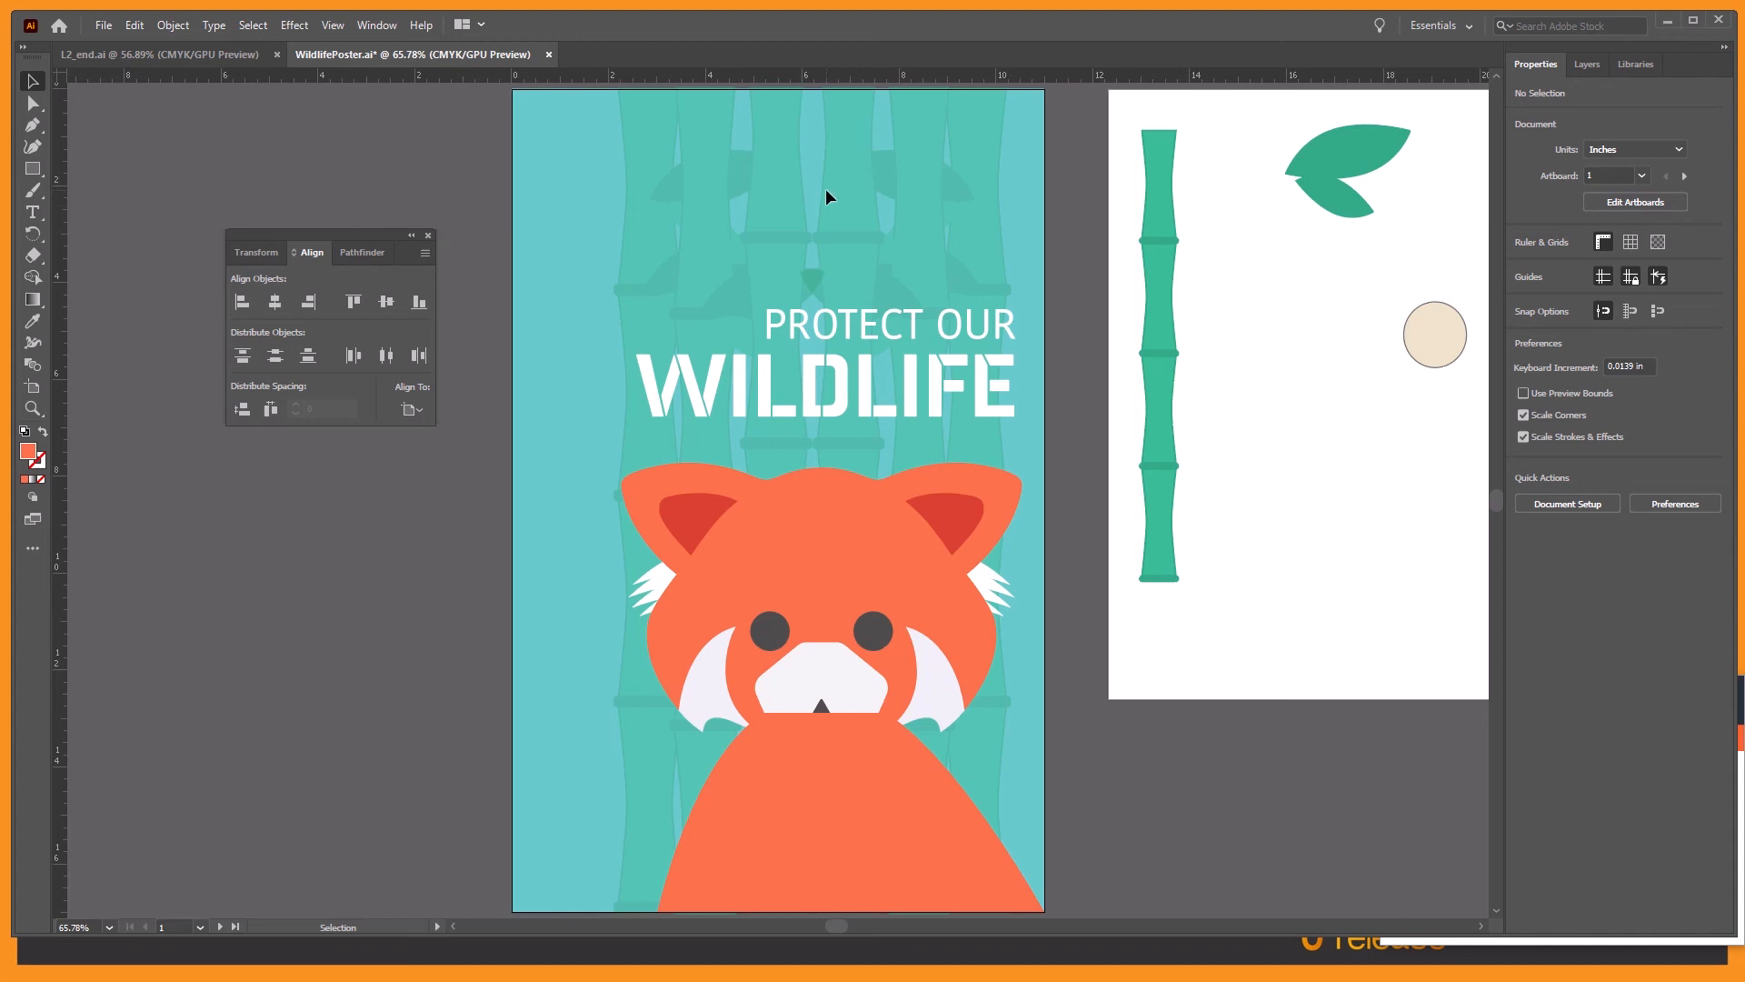
Step: Fit all artboards in view, load the saved Bamboo selection, group its pieces and deselect the group
left_click(335, 26)
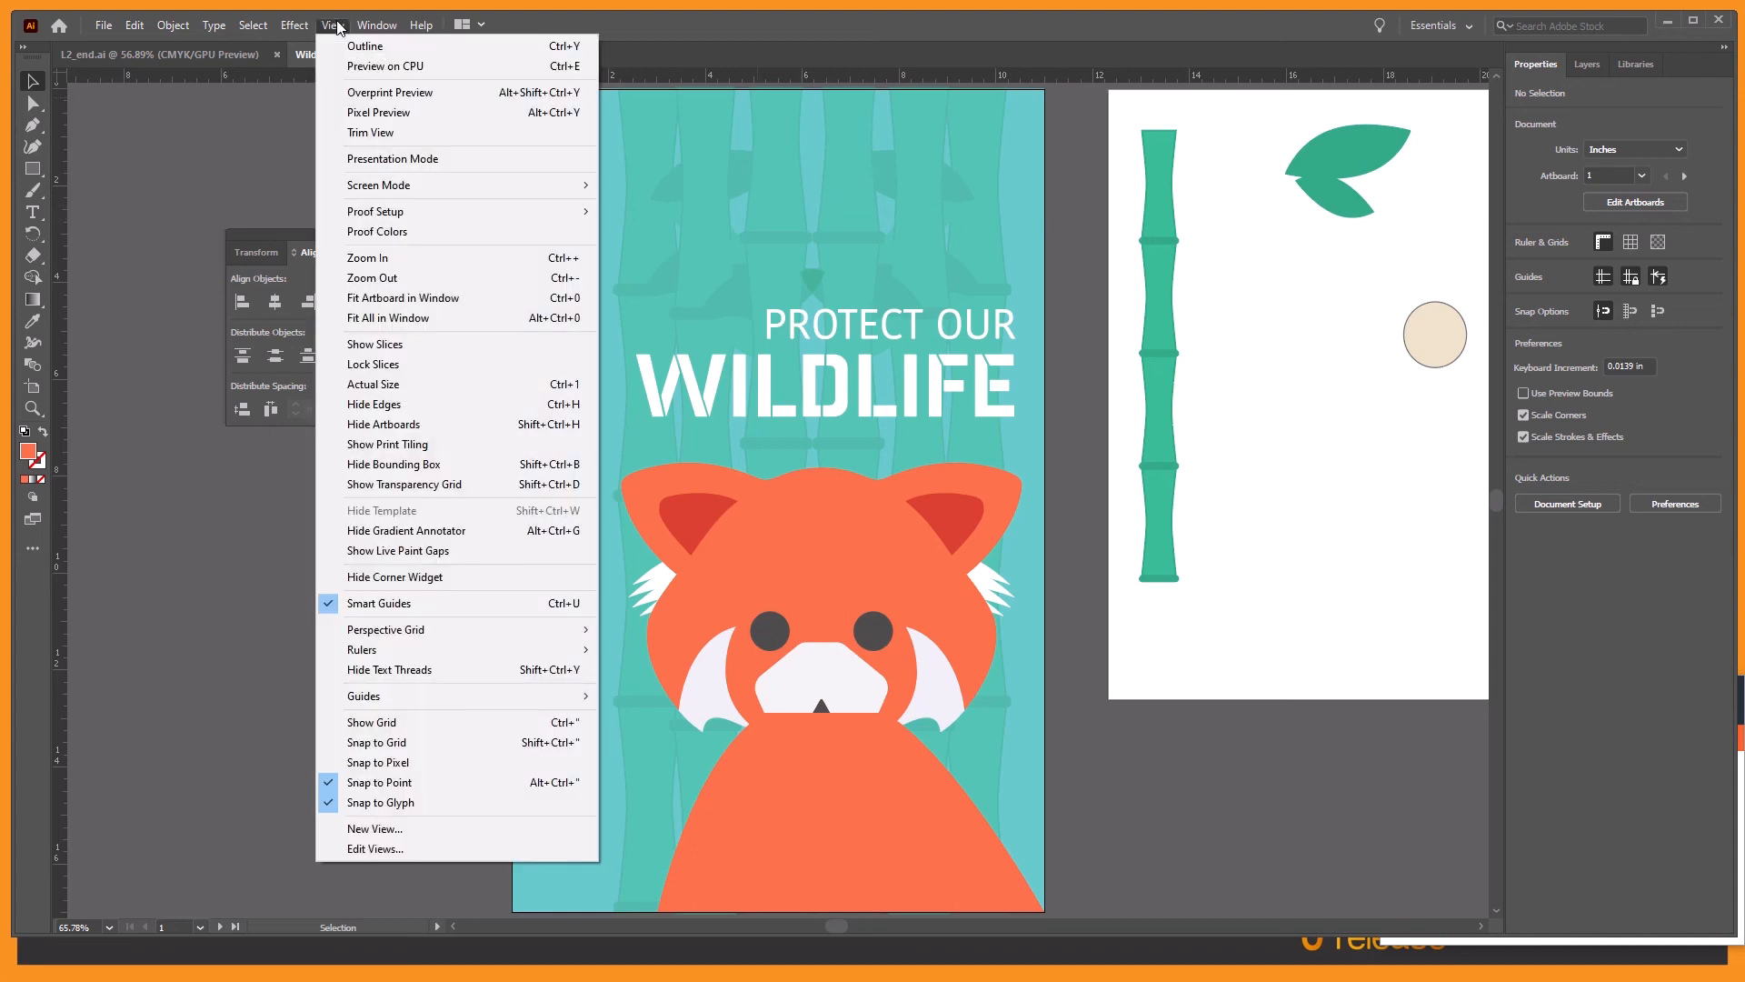
left_click(395, 317)
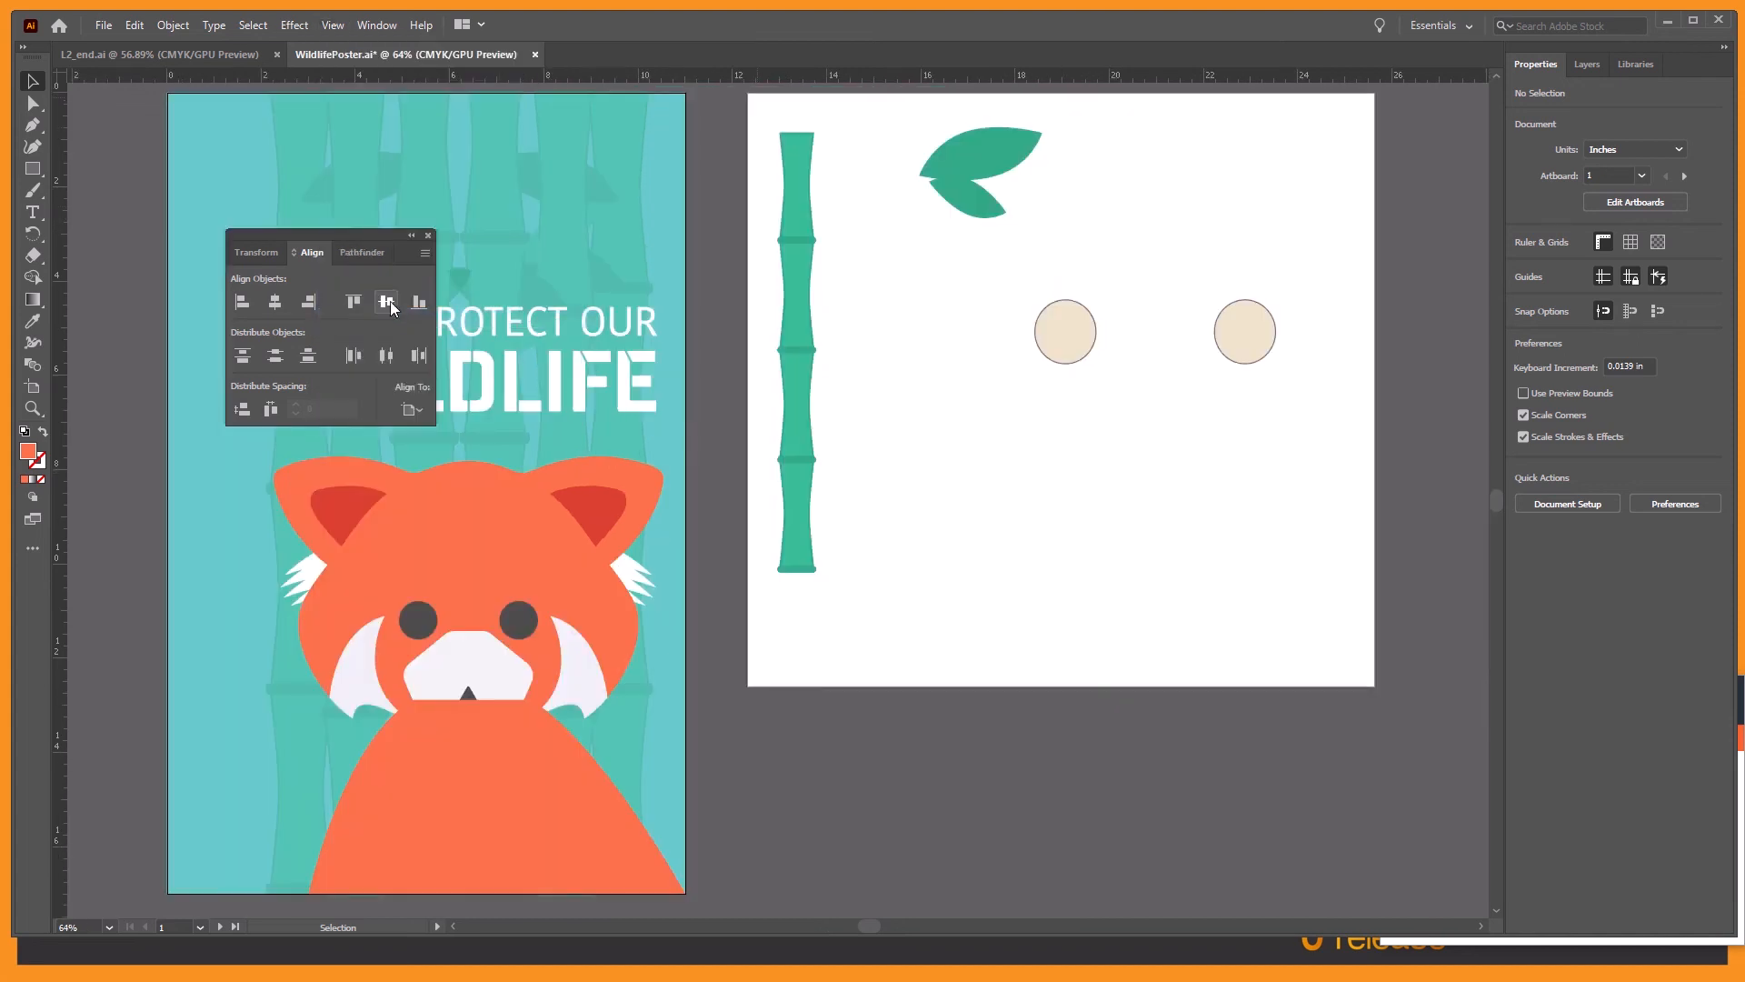
left_click(253, 25)
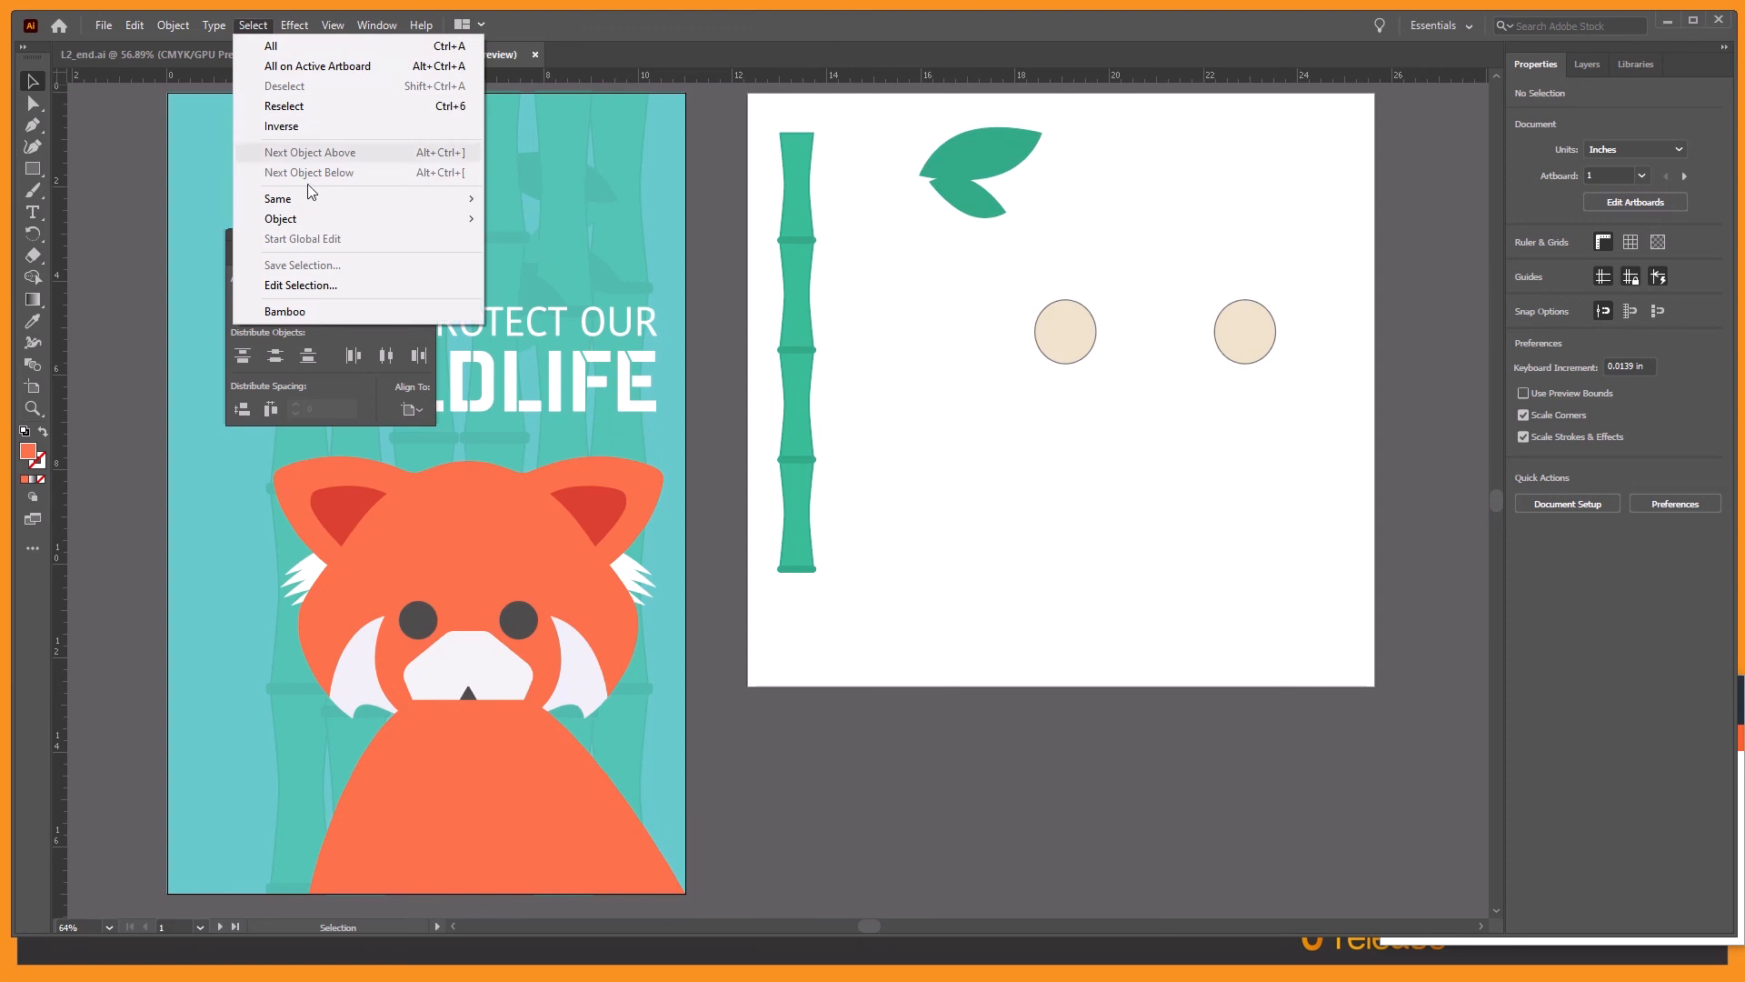
left_click(325, 312)
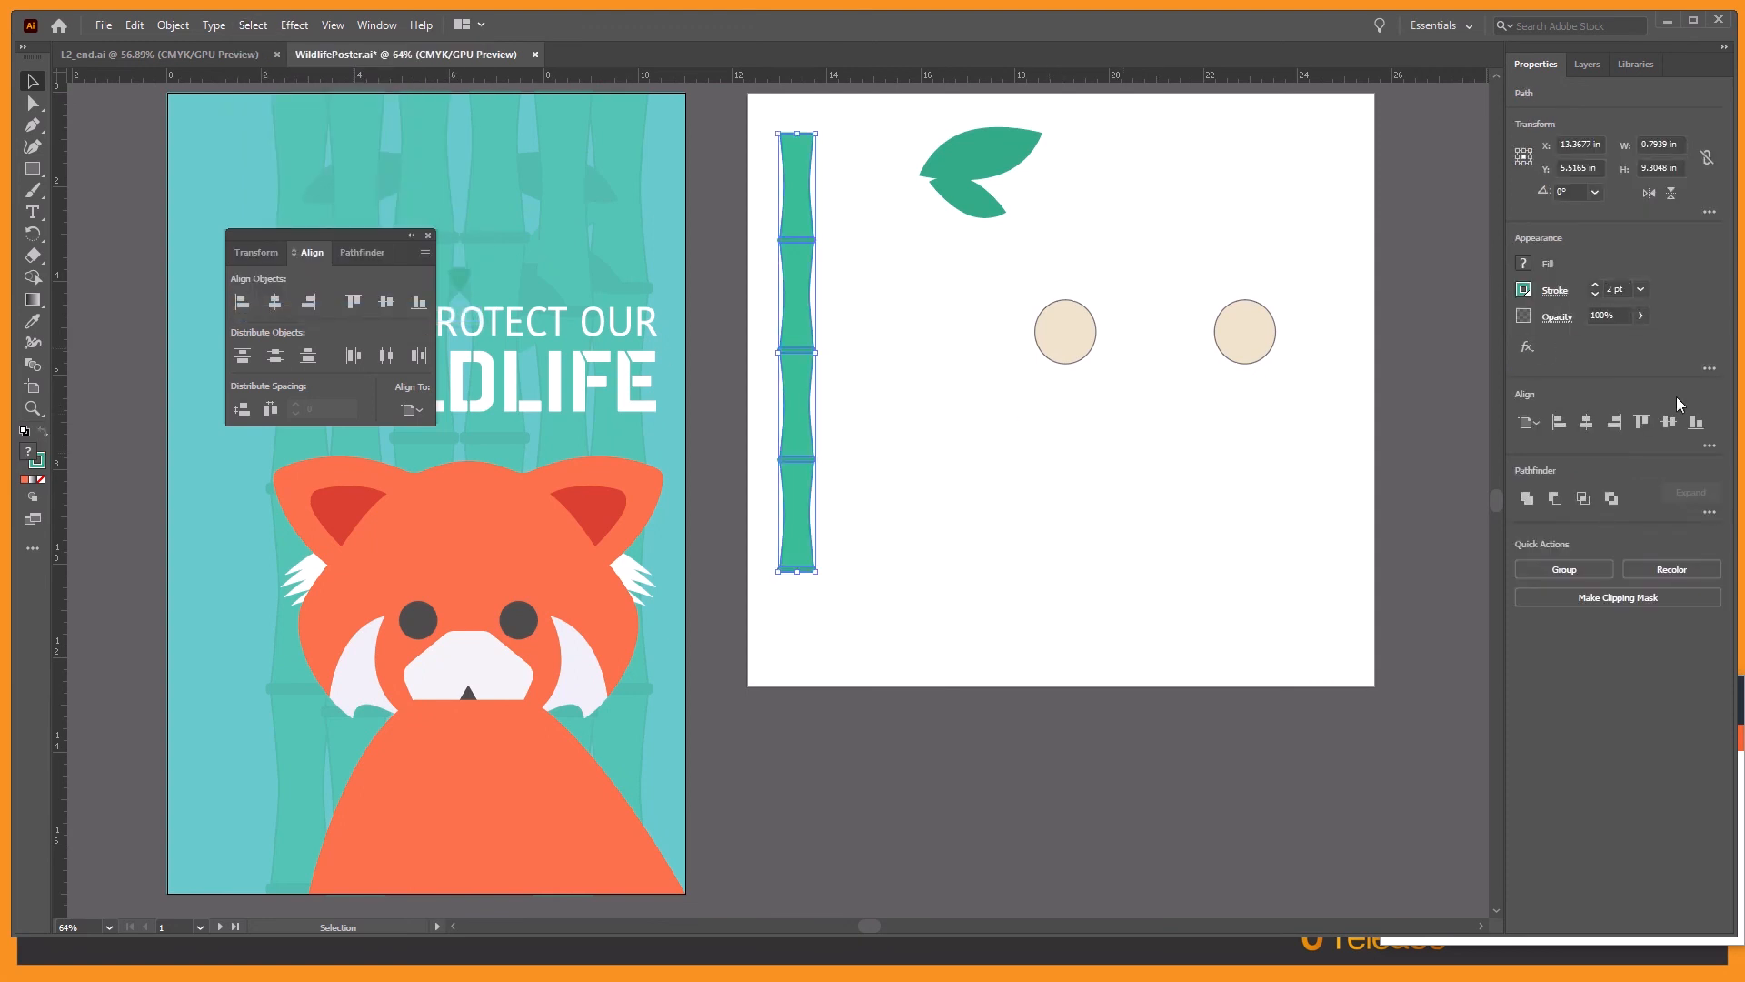
left_click(1580, 571)
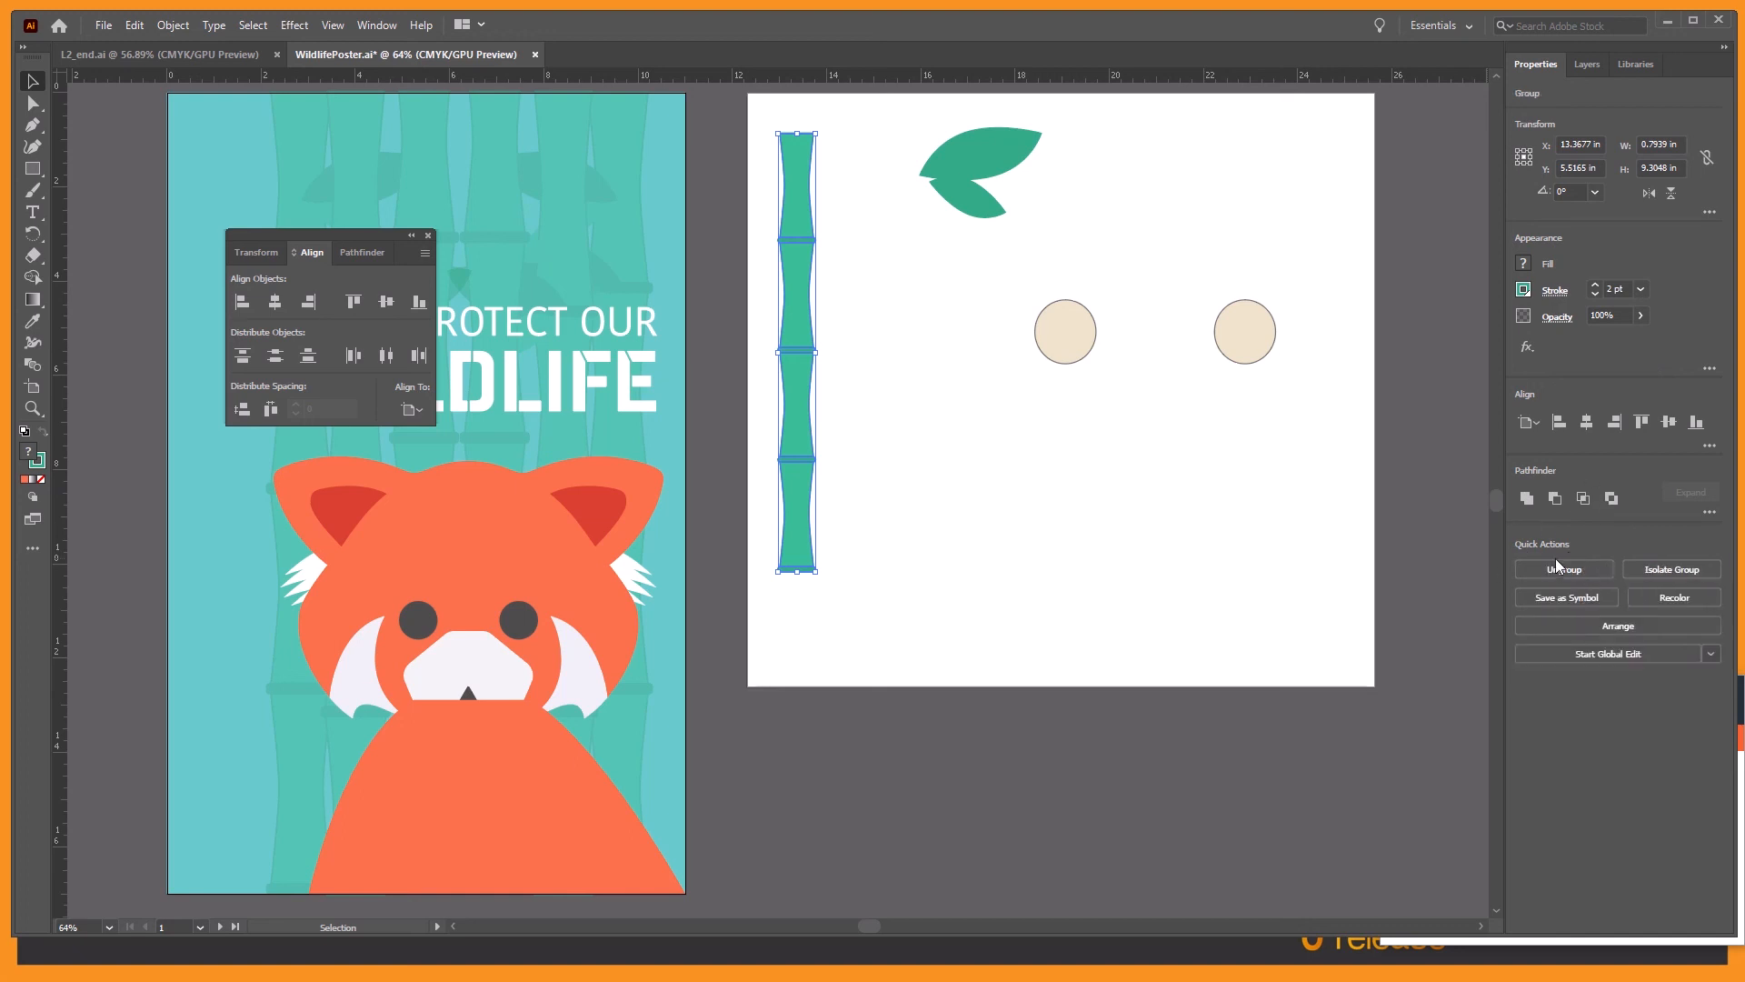
left_click(172, 26)
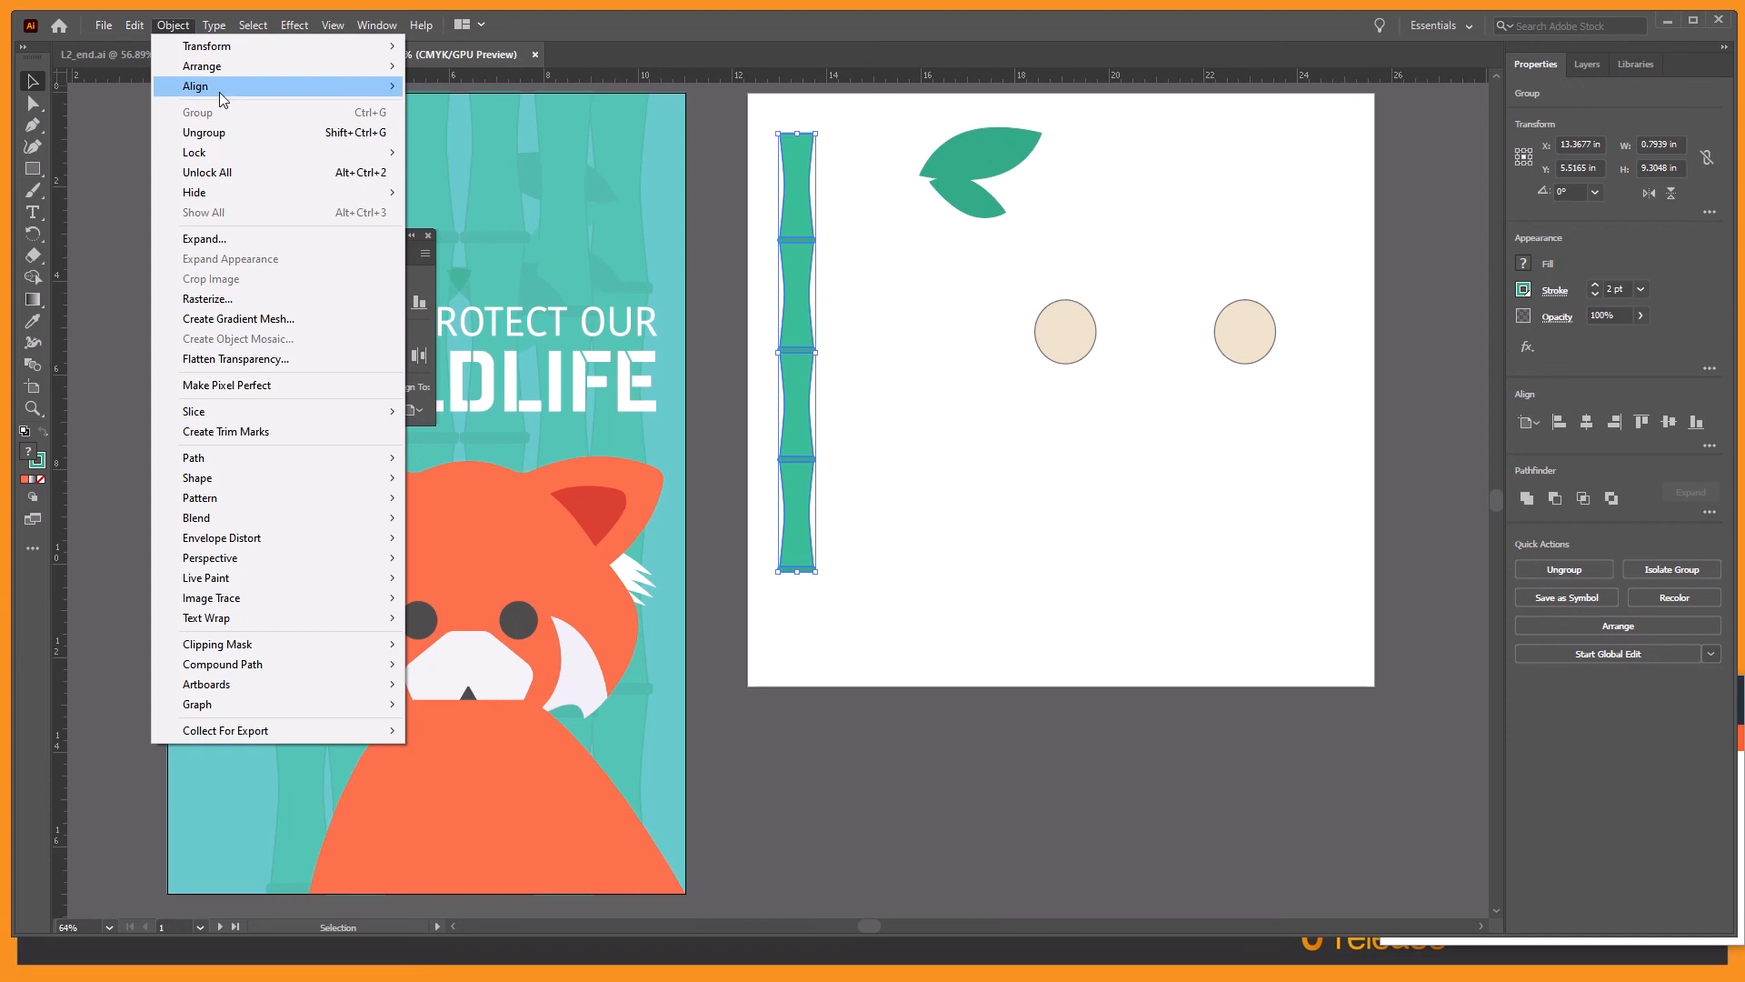
left_click(939, 410)
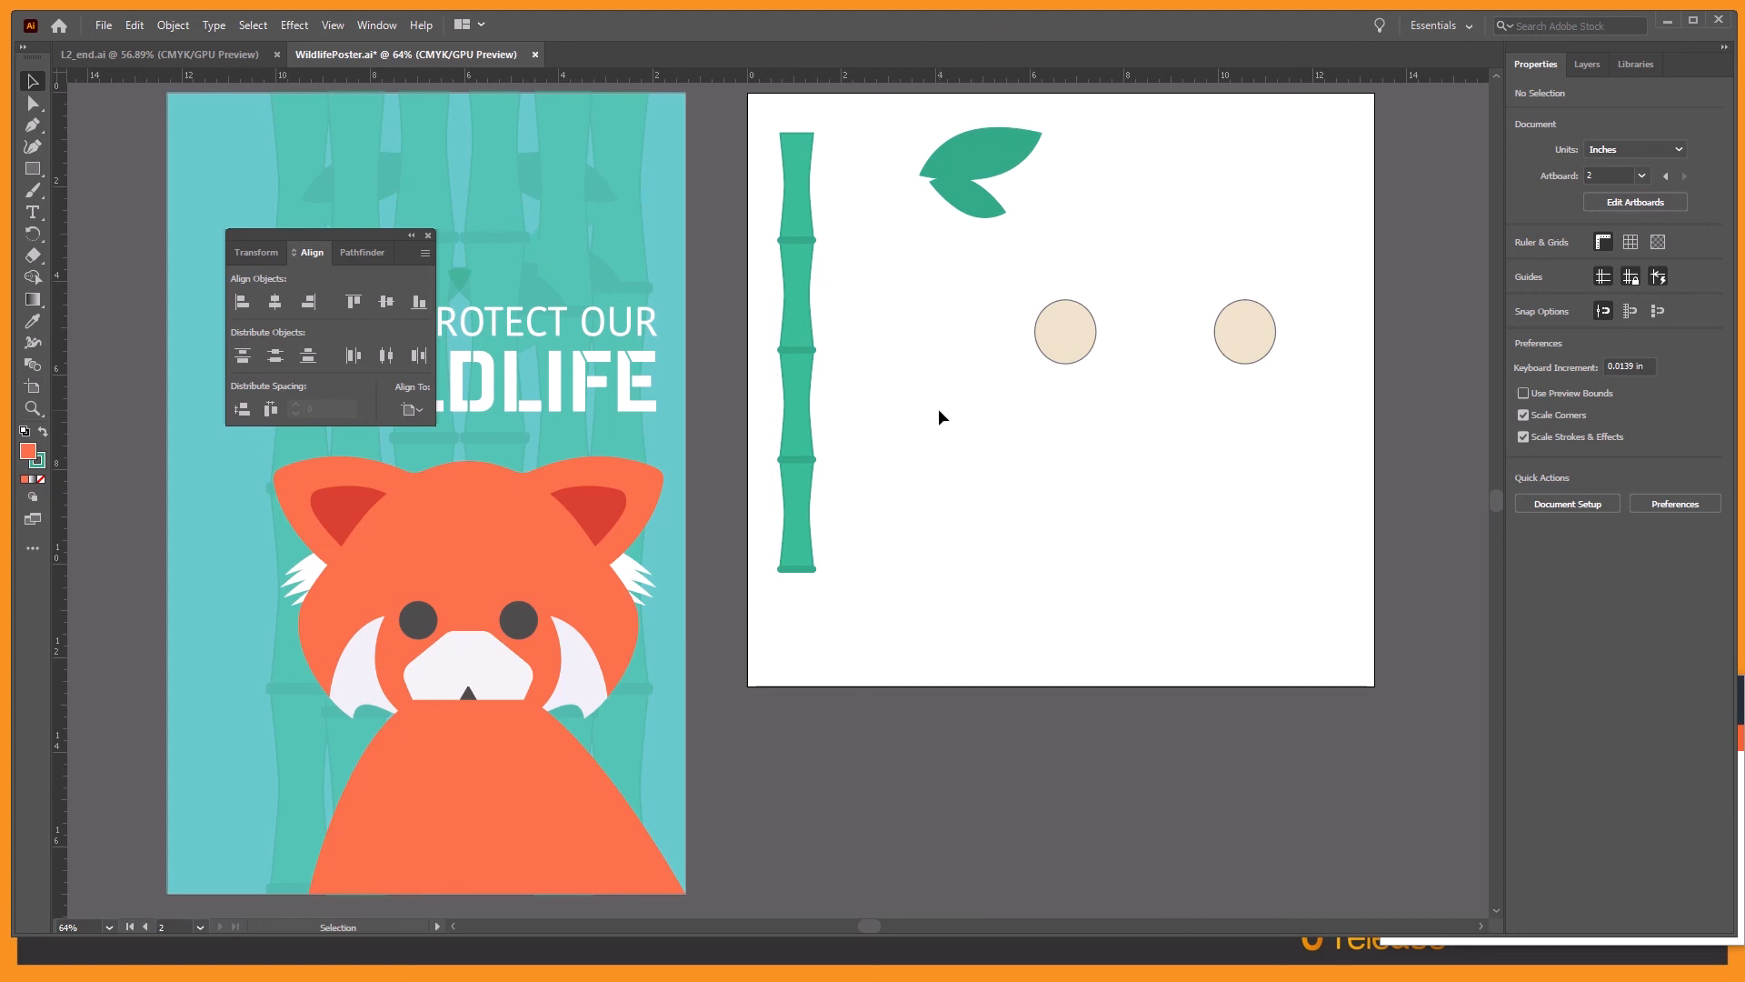
Step: Move the grouped bamboo stalk onto the left side of the poster and align its top to the artboard
left_click(797, 186)
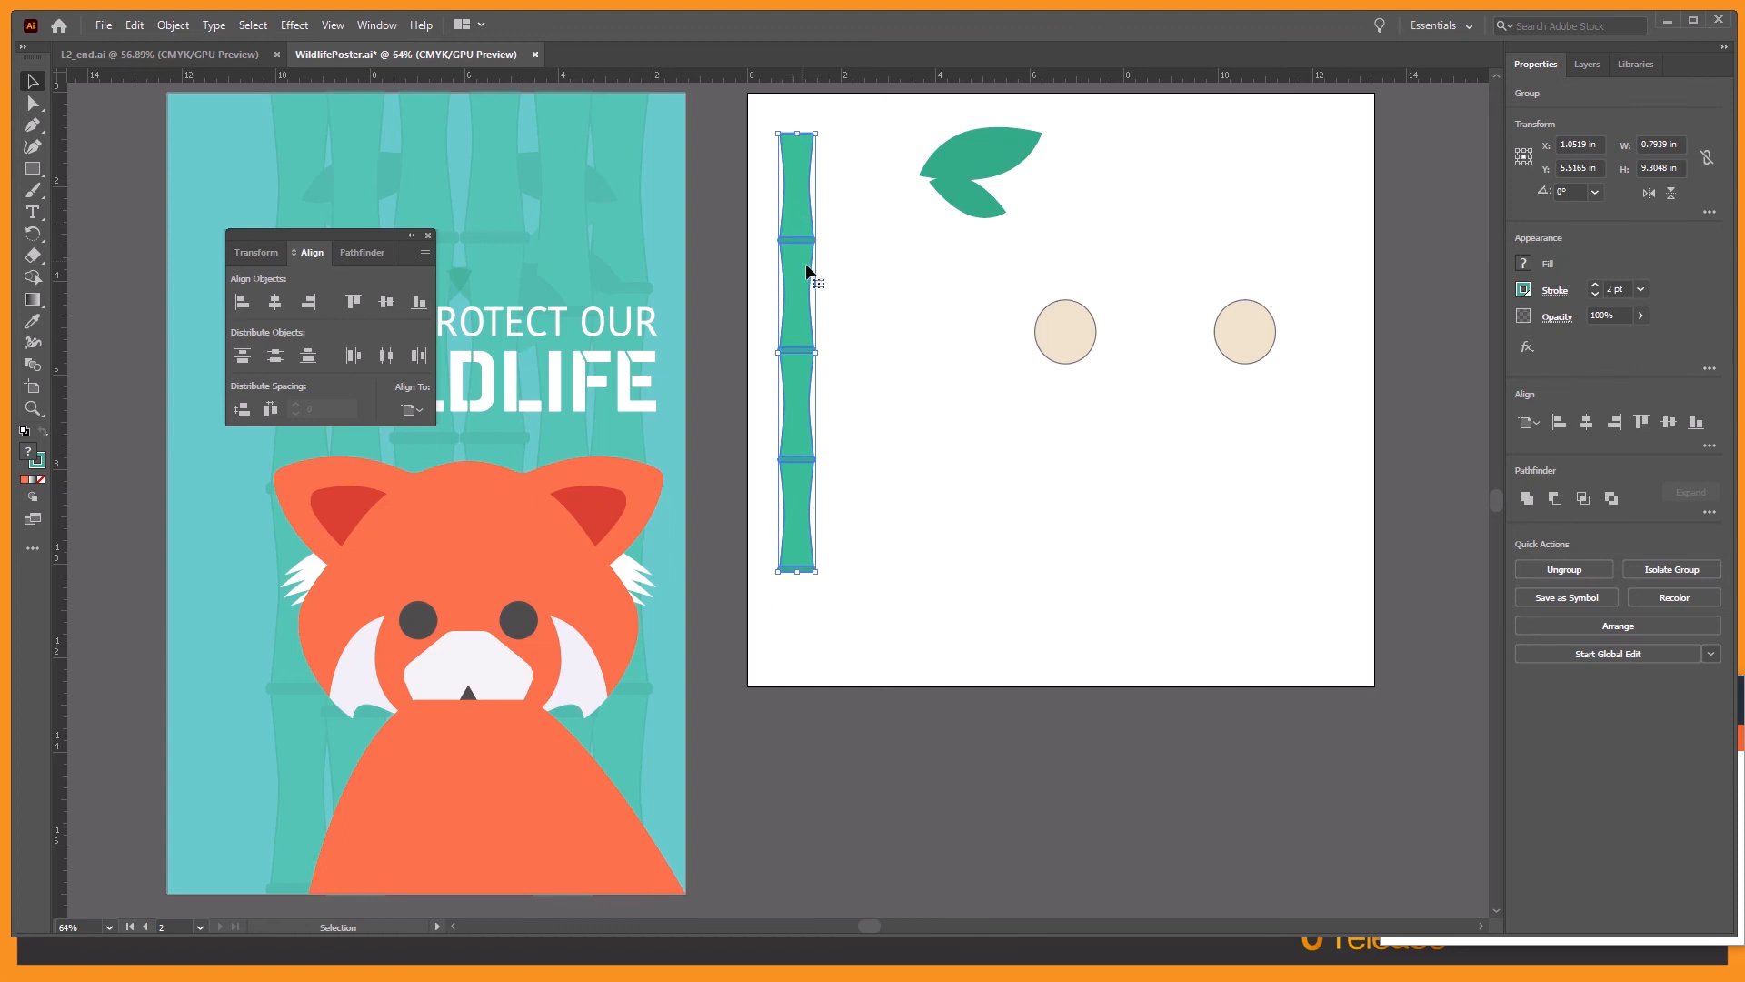
left_click_drag(376, 235, 1639, 694)
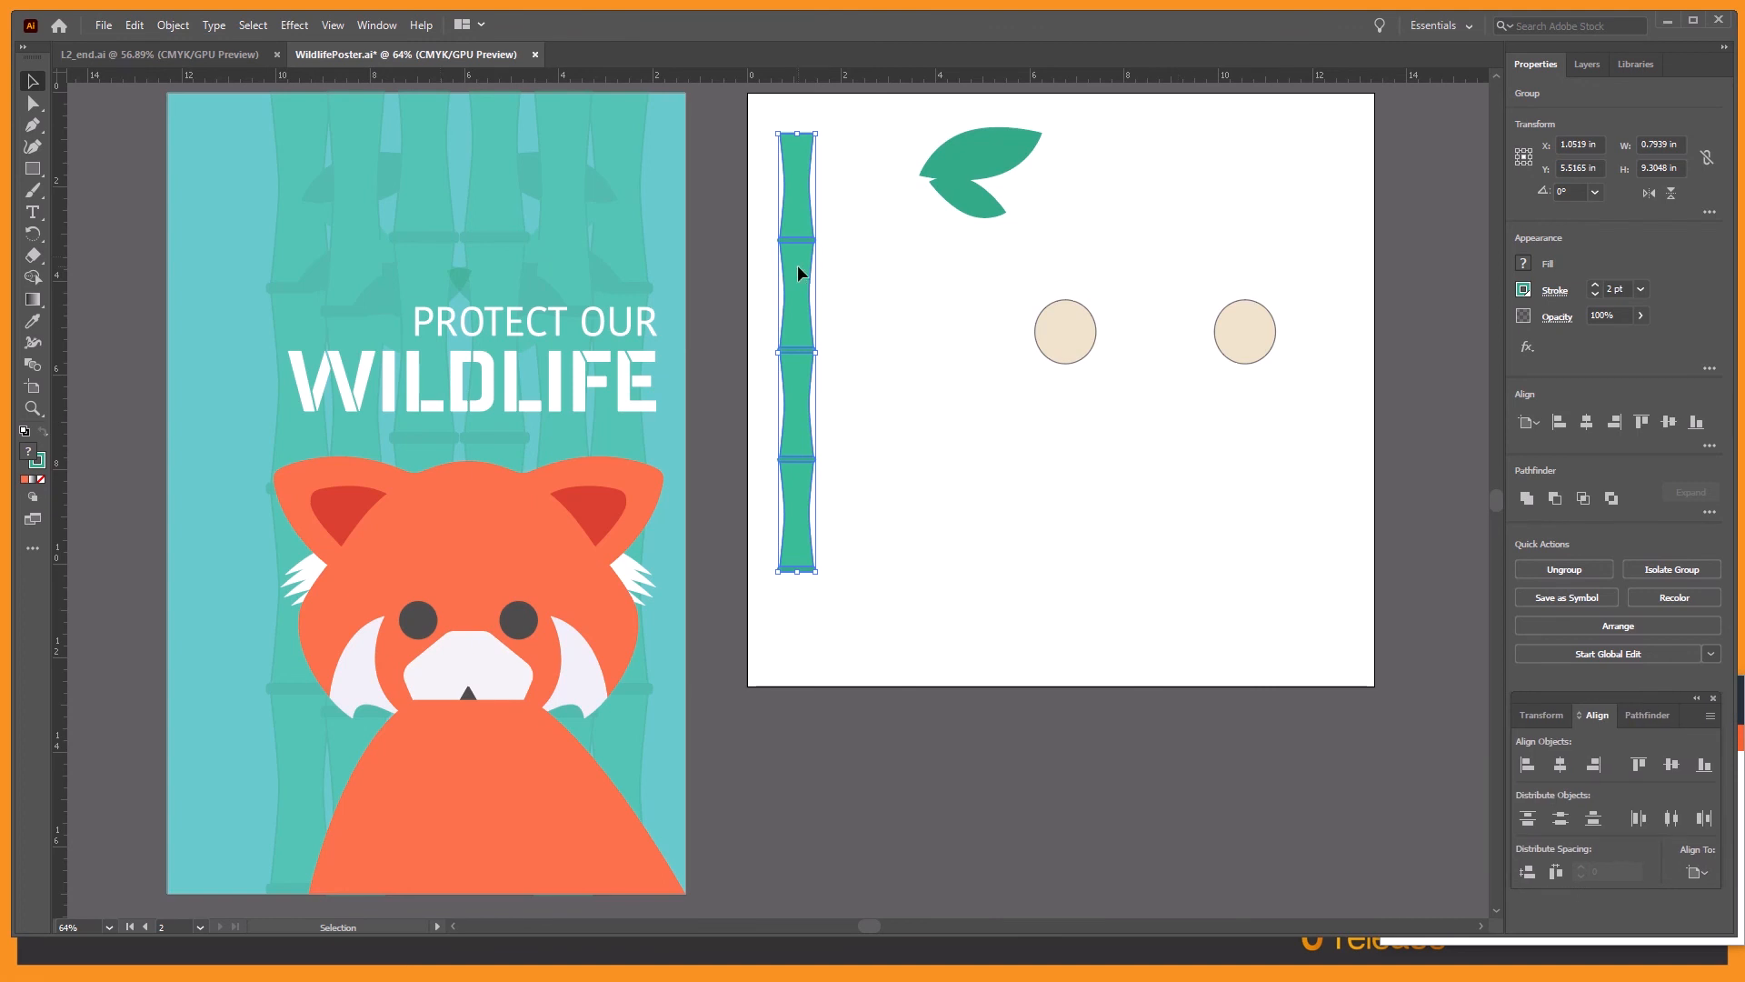
left_click_drag(798, 264, 210, 227)
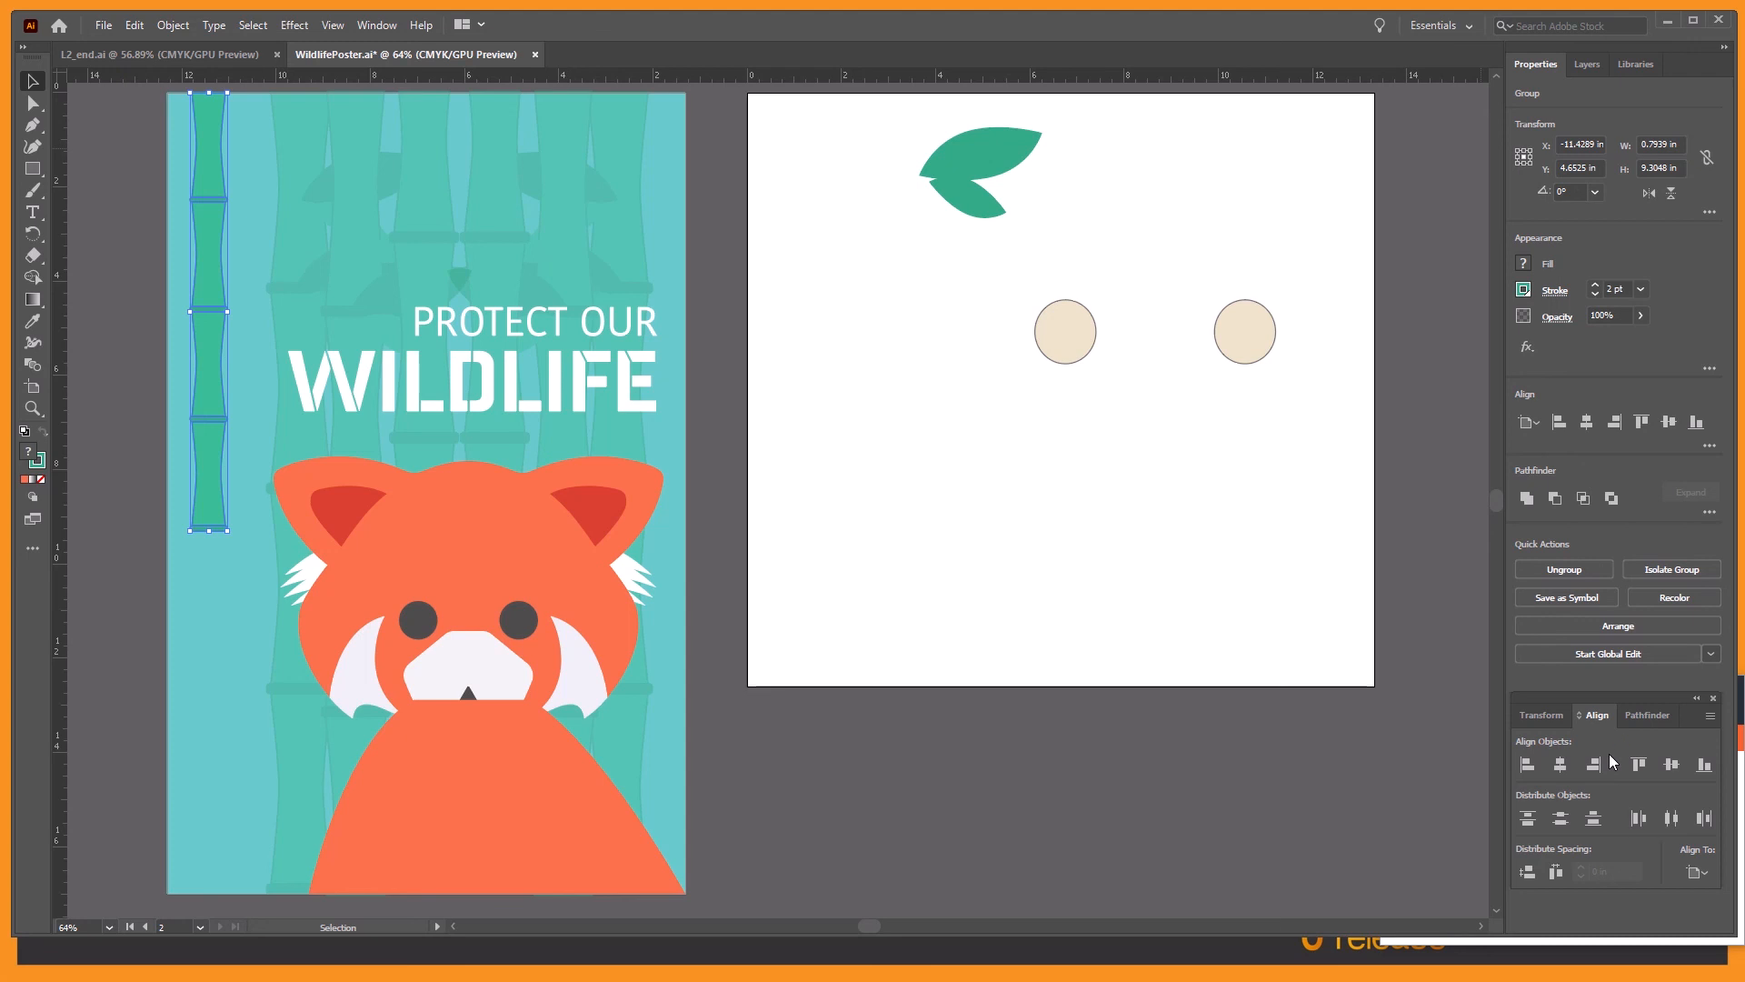
left_click(1696, 874)
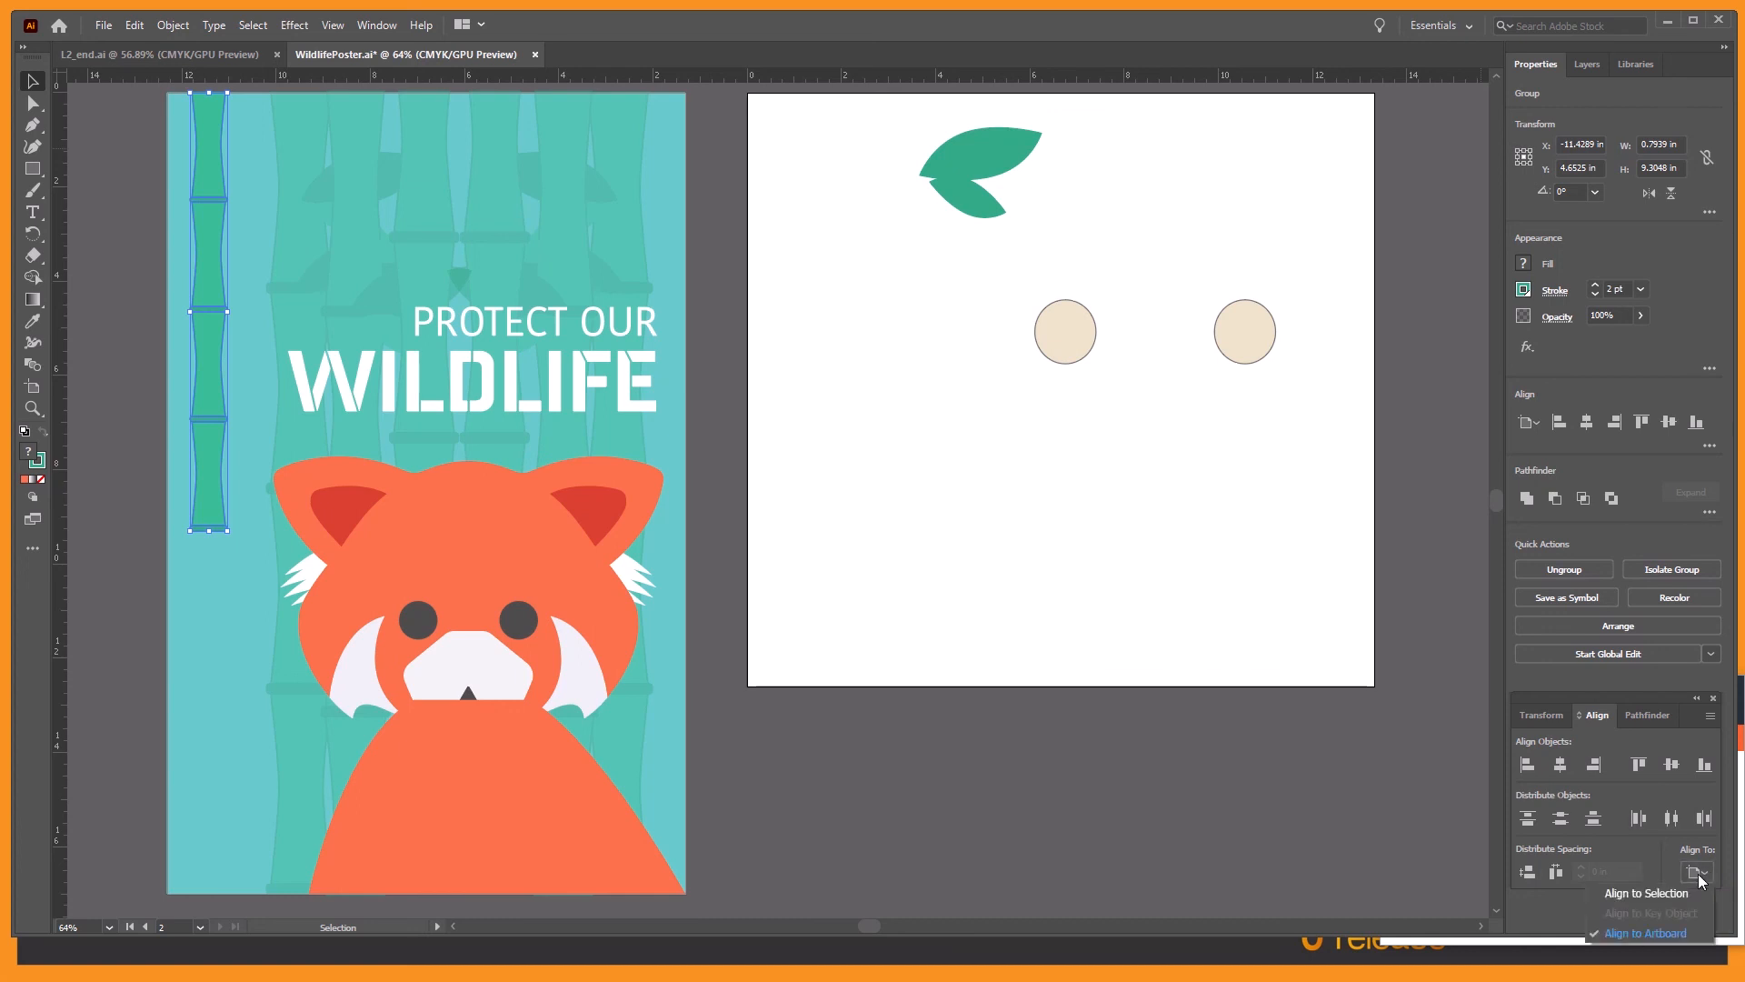
left_click(1699, 877)
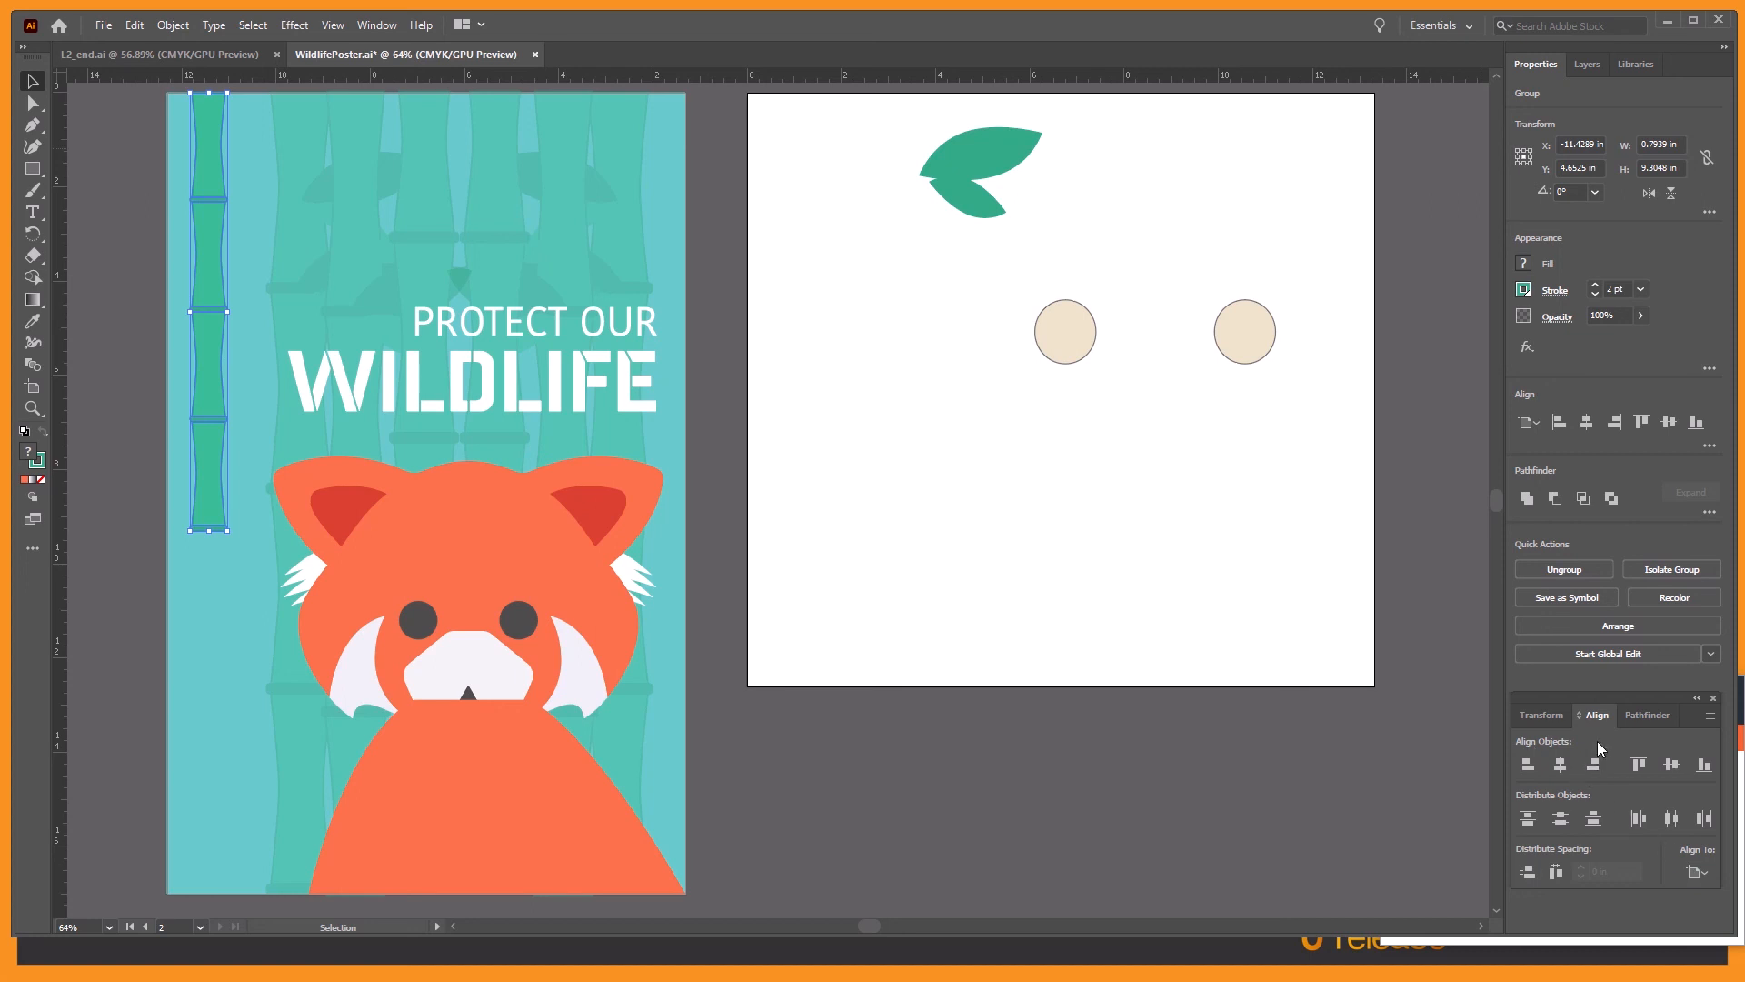
left_click(1703, 768)
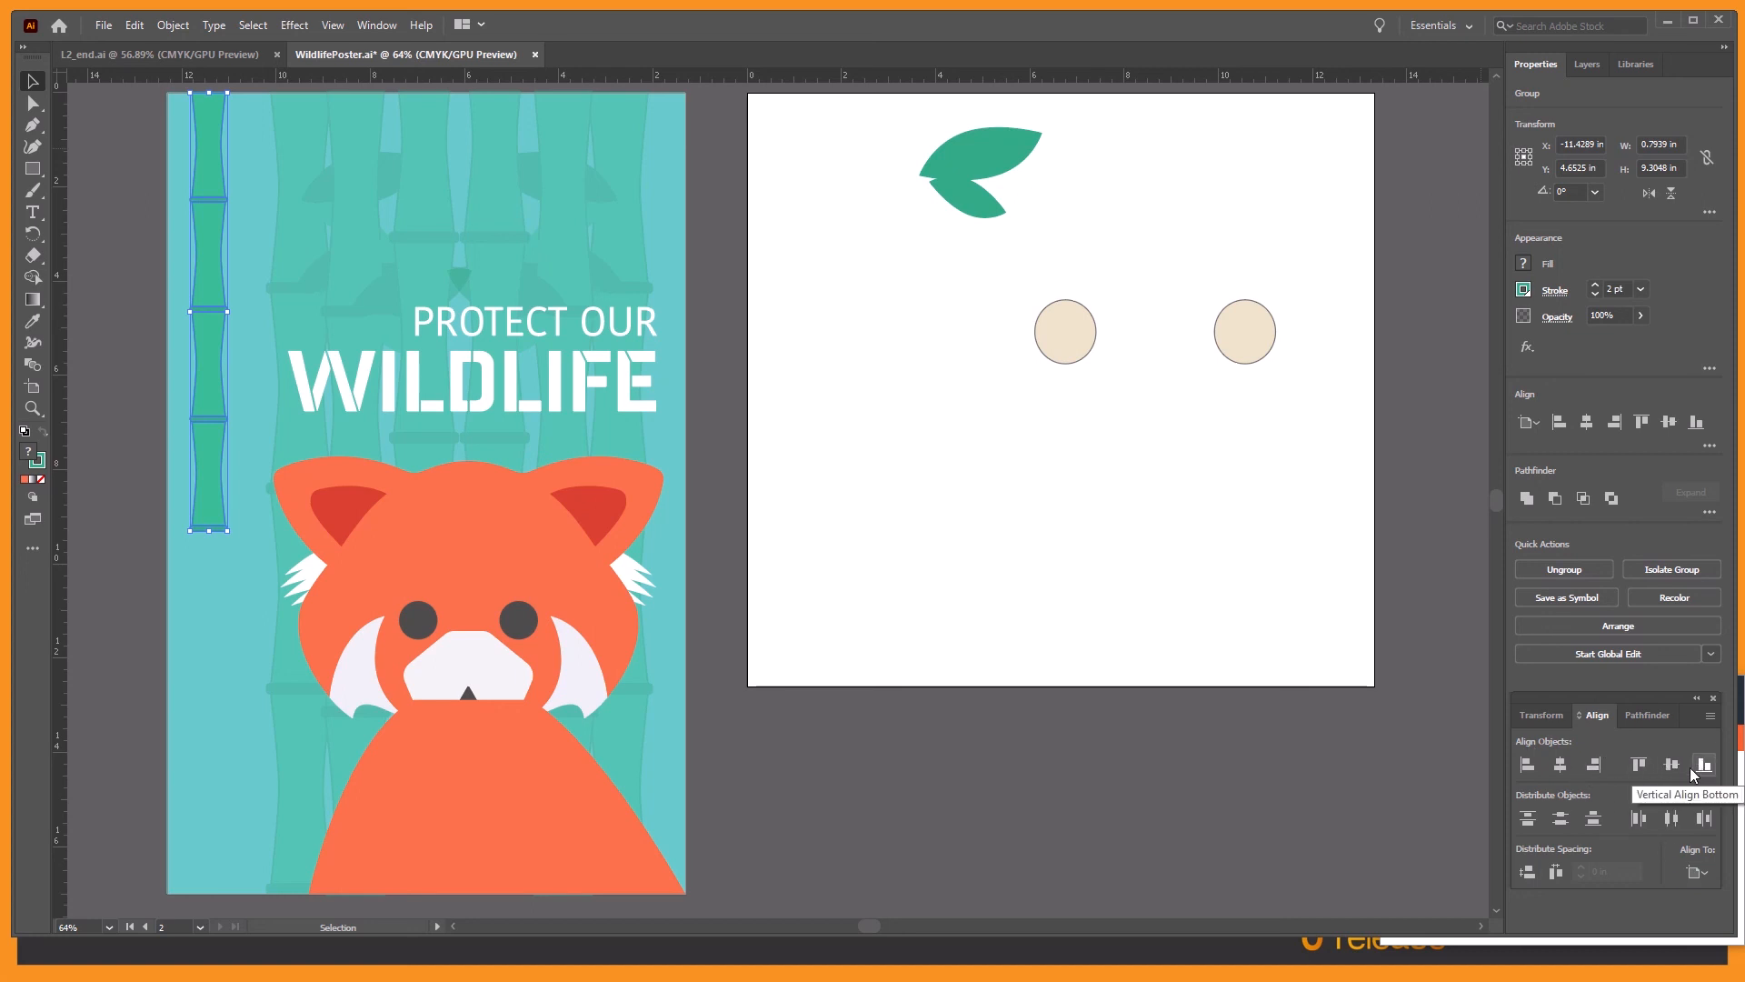
left_click(1639, 768)
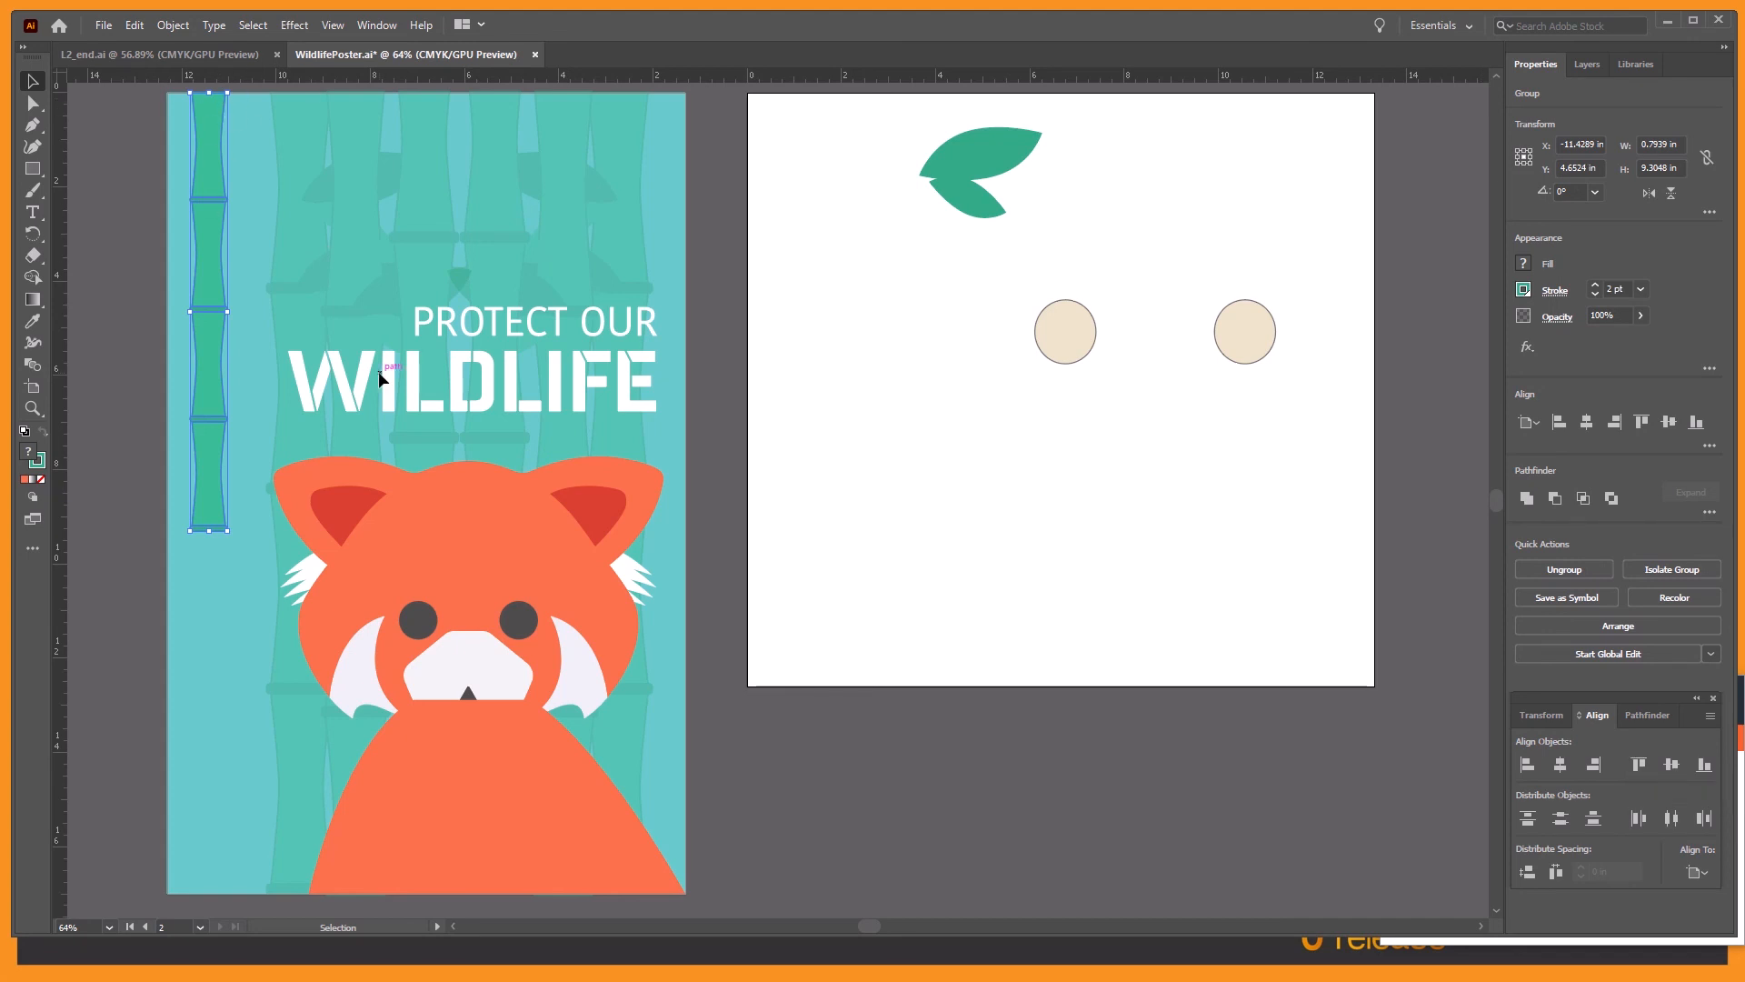
Step: Scale the bamboo group proportionally down to the poster's bottom edge, to 17 in high and about 1.45 in wide
left_click(1713, 700)
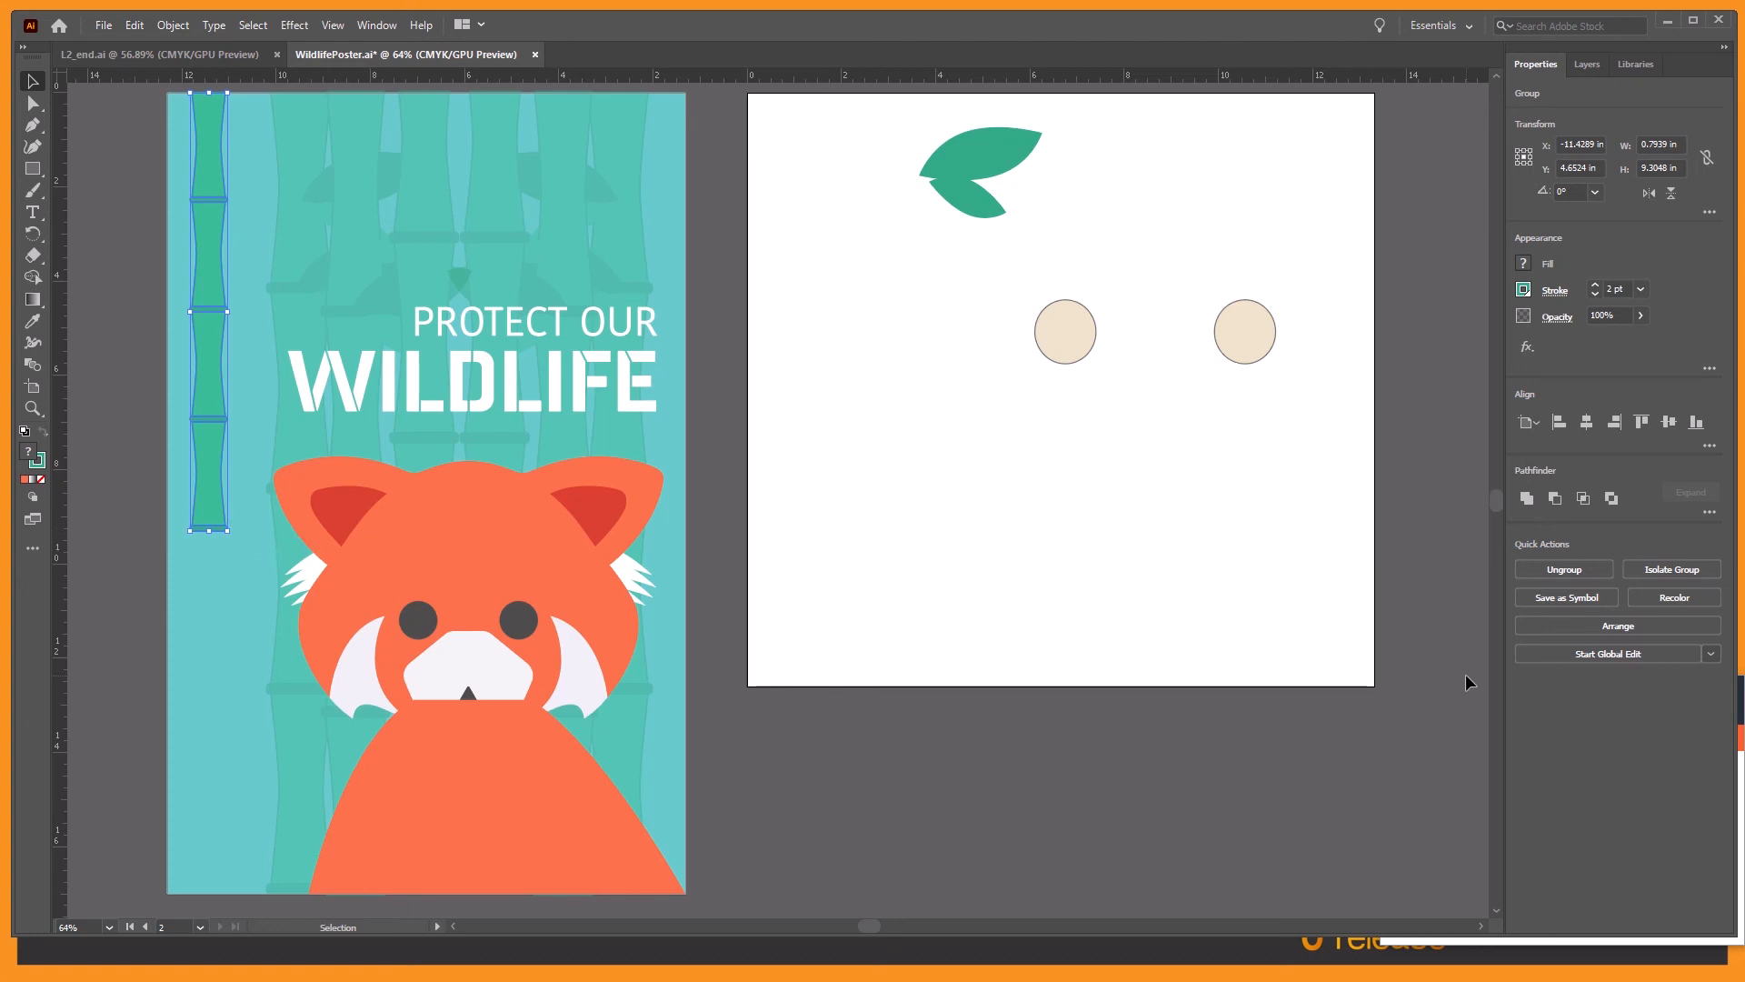
left_click_drag(228, 532, 265, 683)
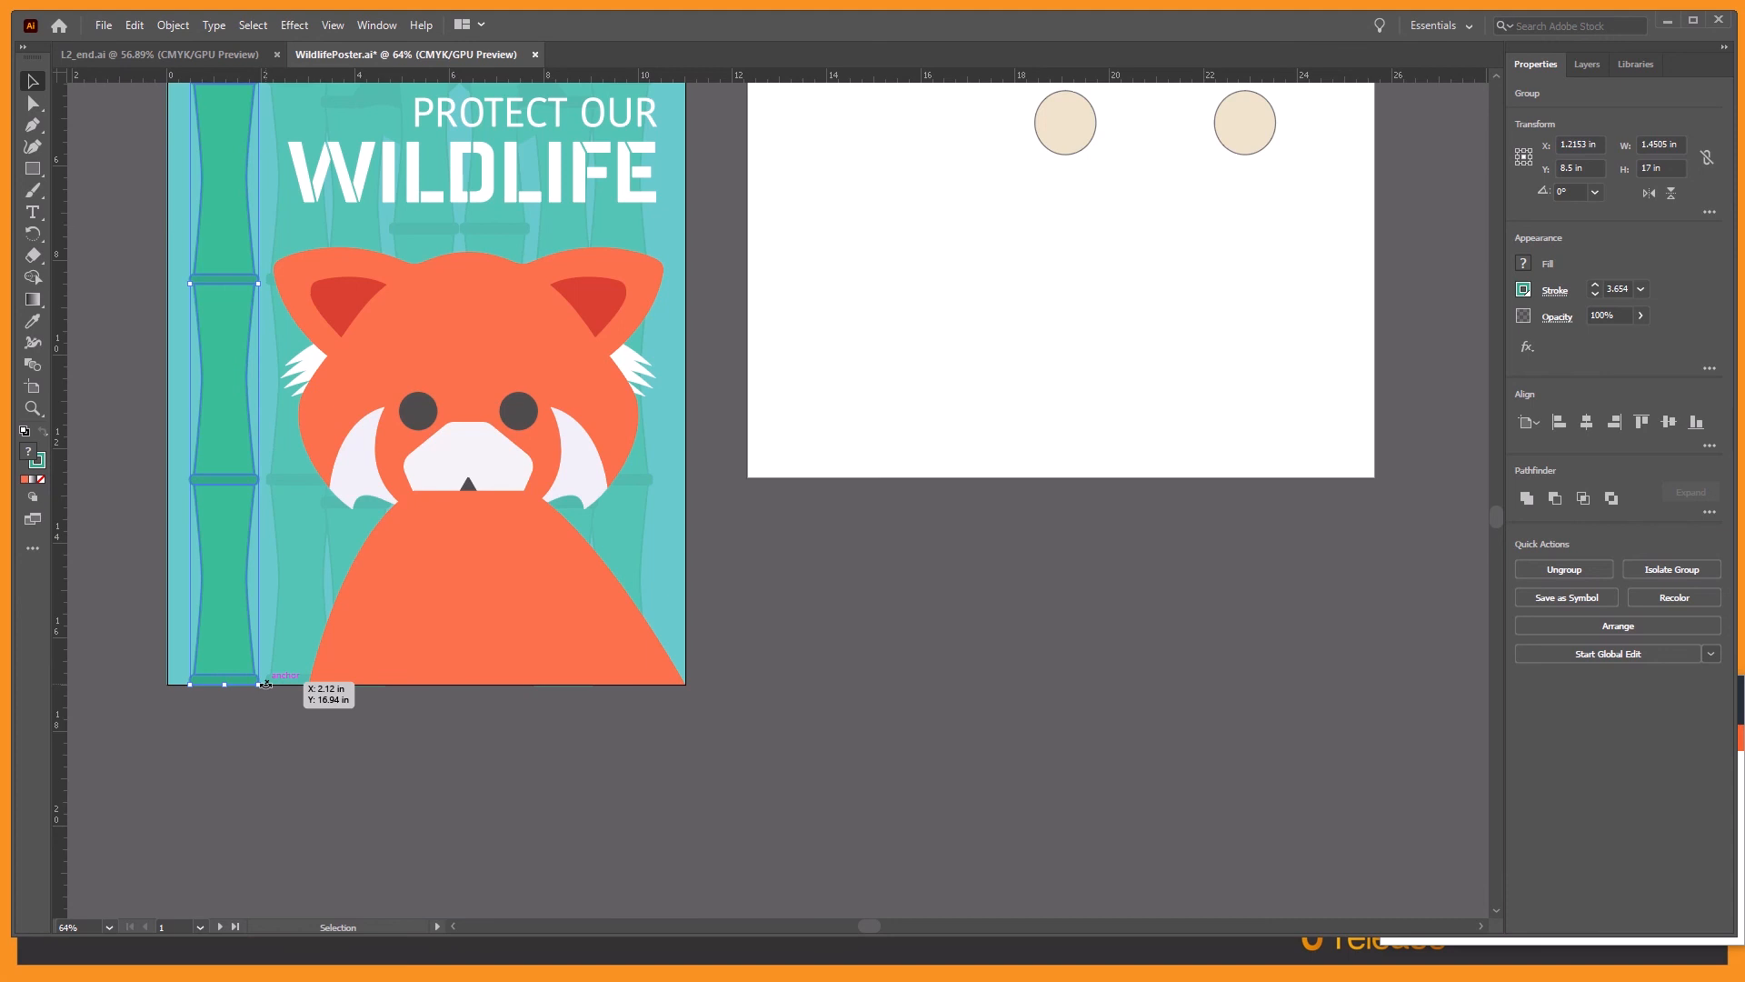
scroll(810, 854, "up", 5)
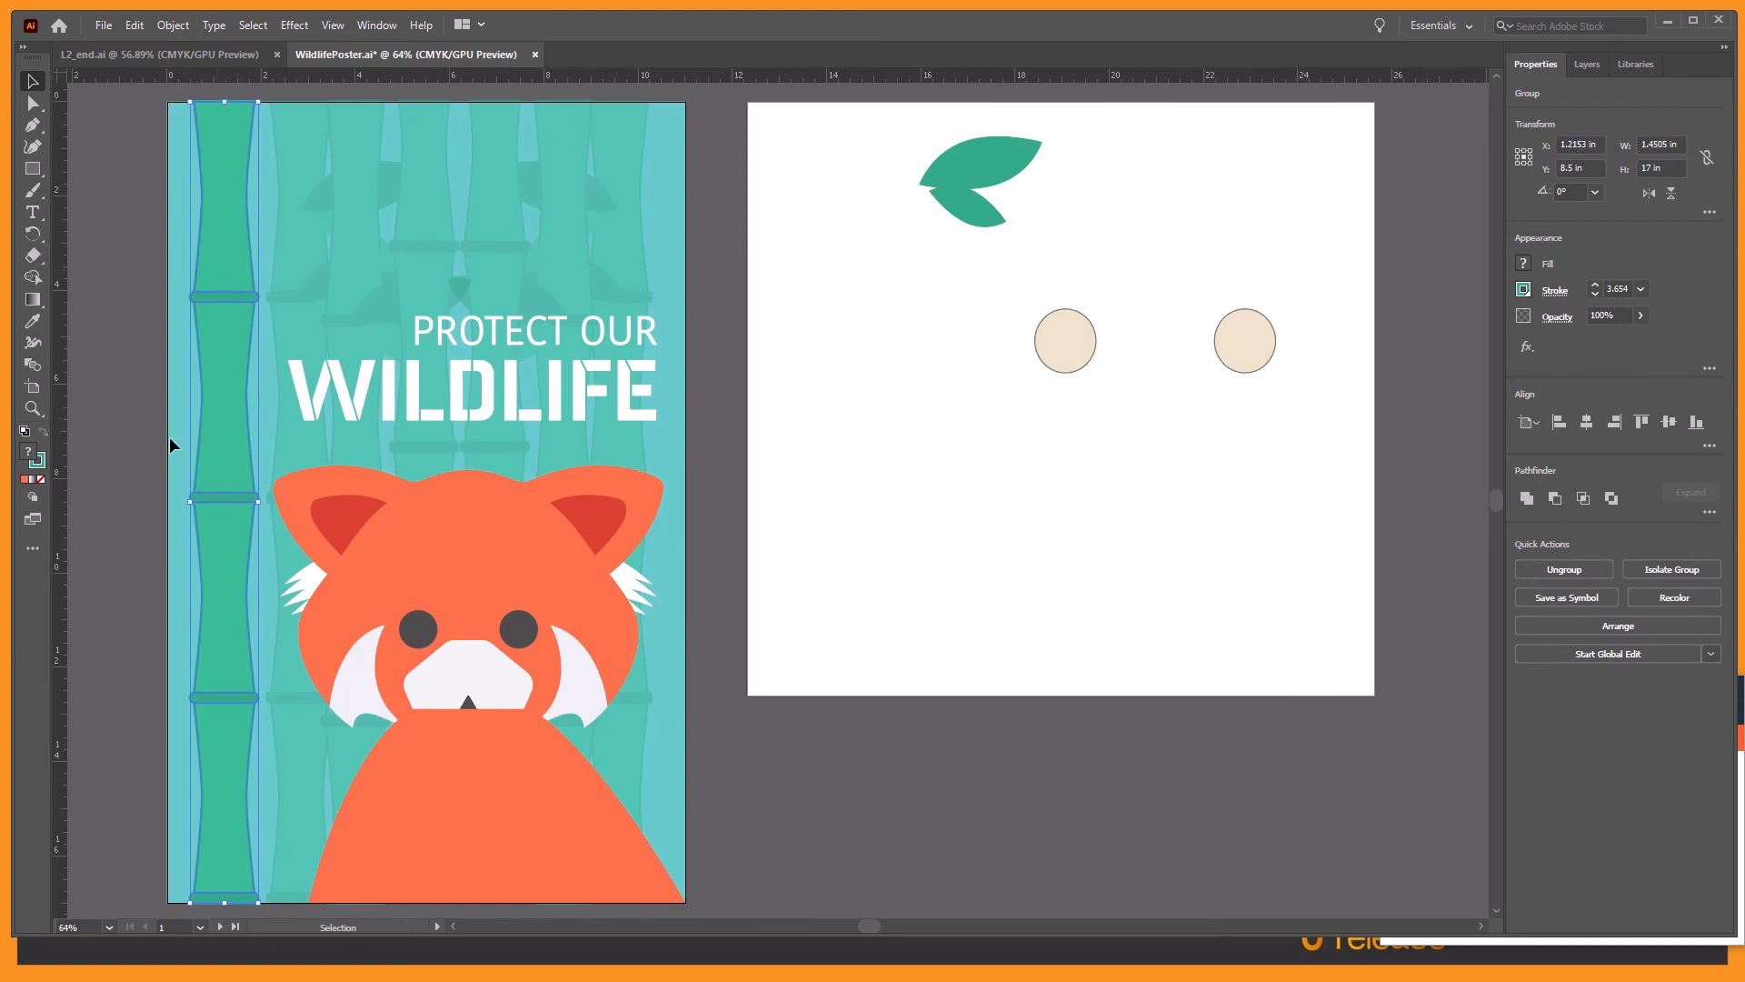
Step: Deselect the bamboo group and save the poster document
left_click(98, 440)
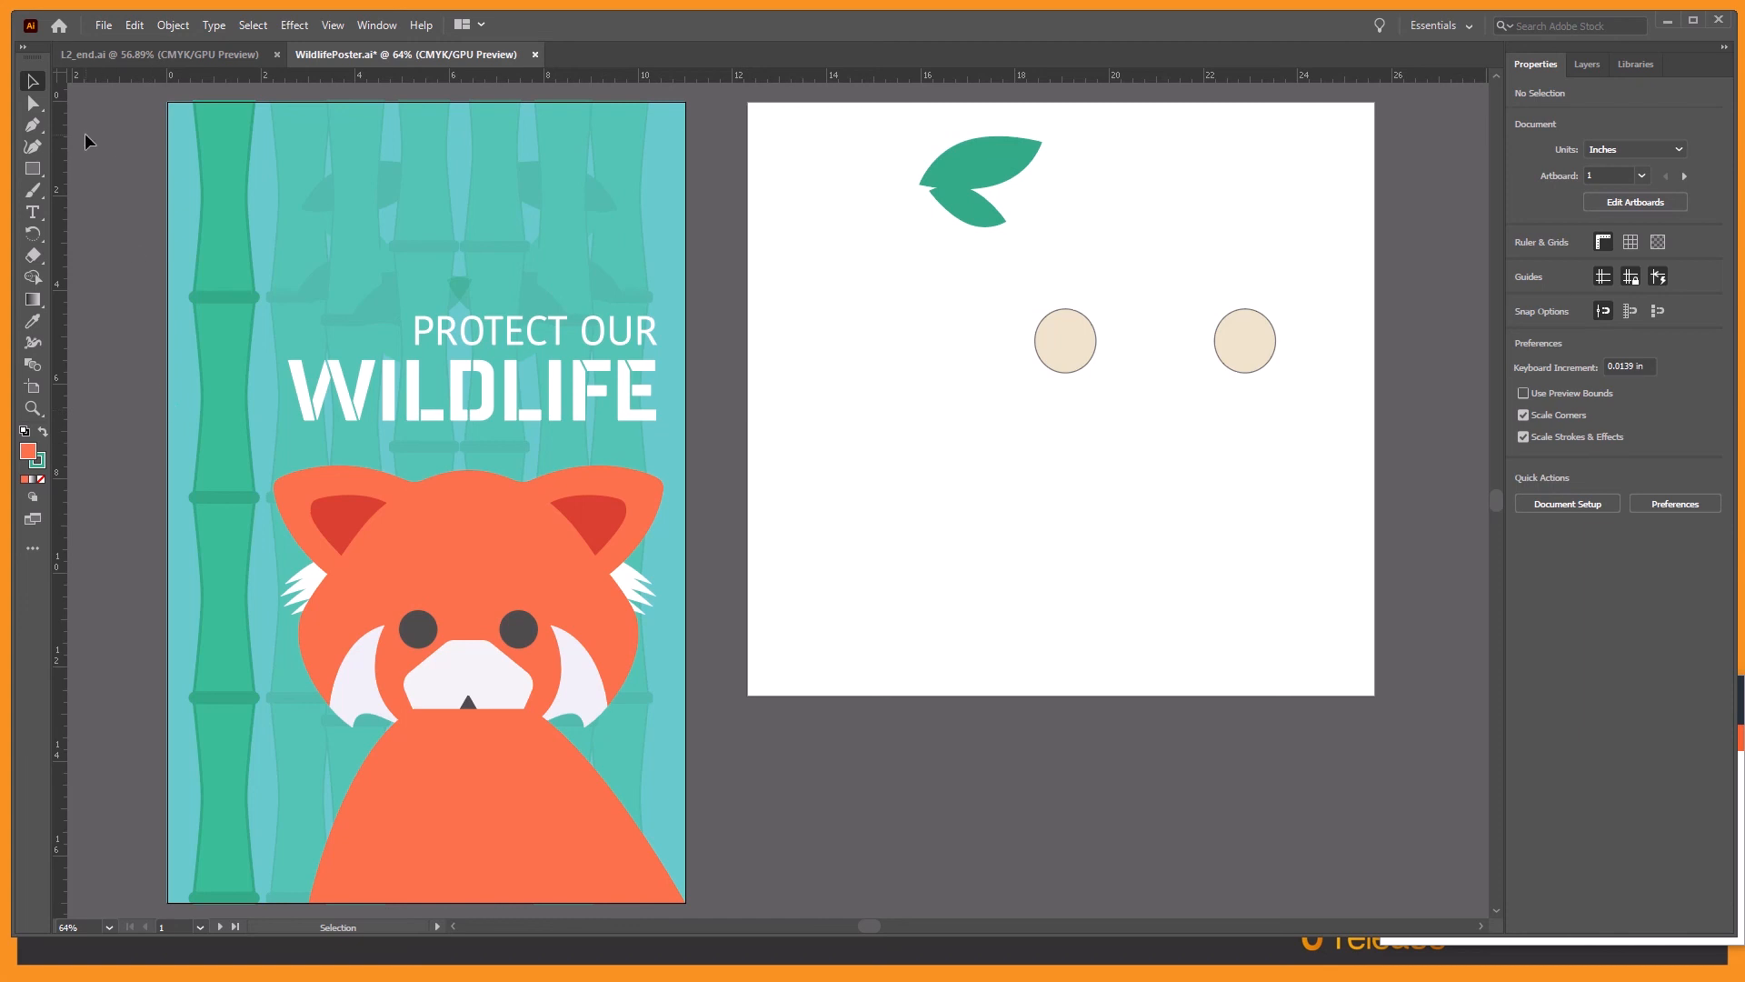
left_click(104, 25)
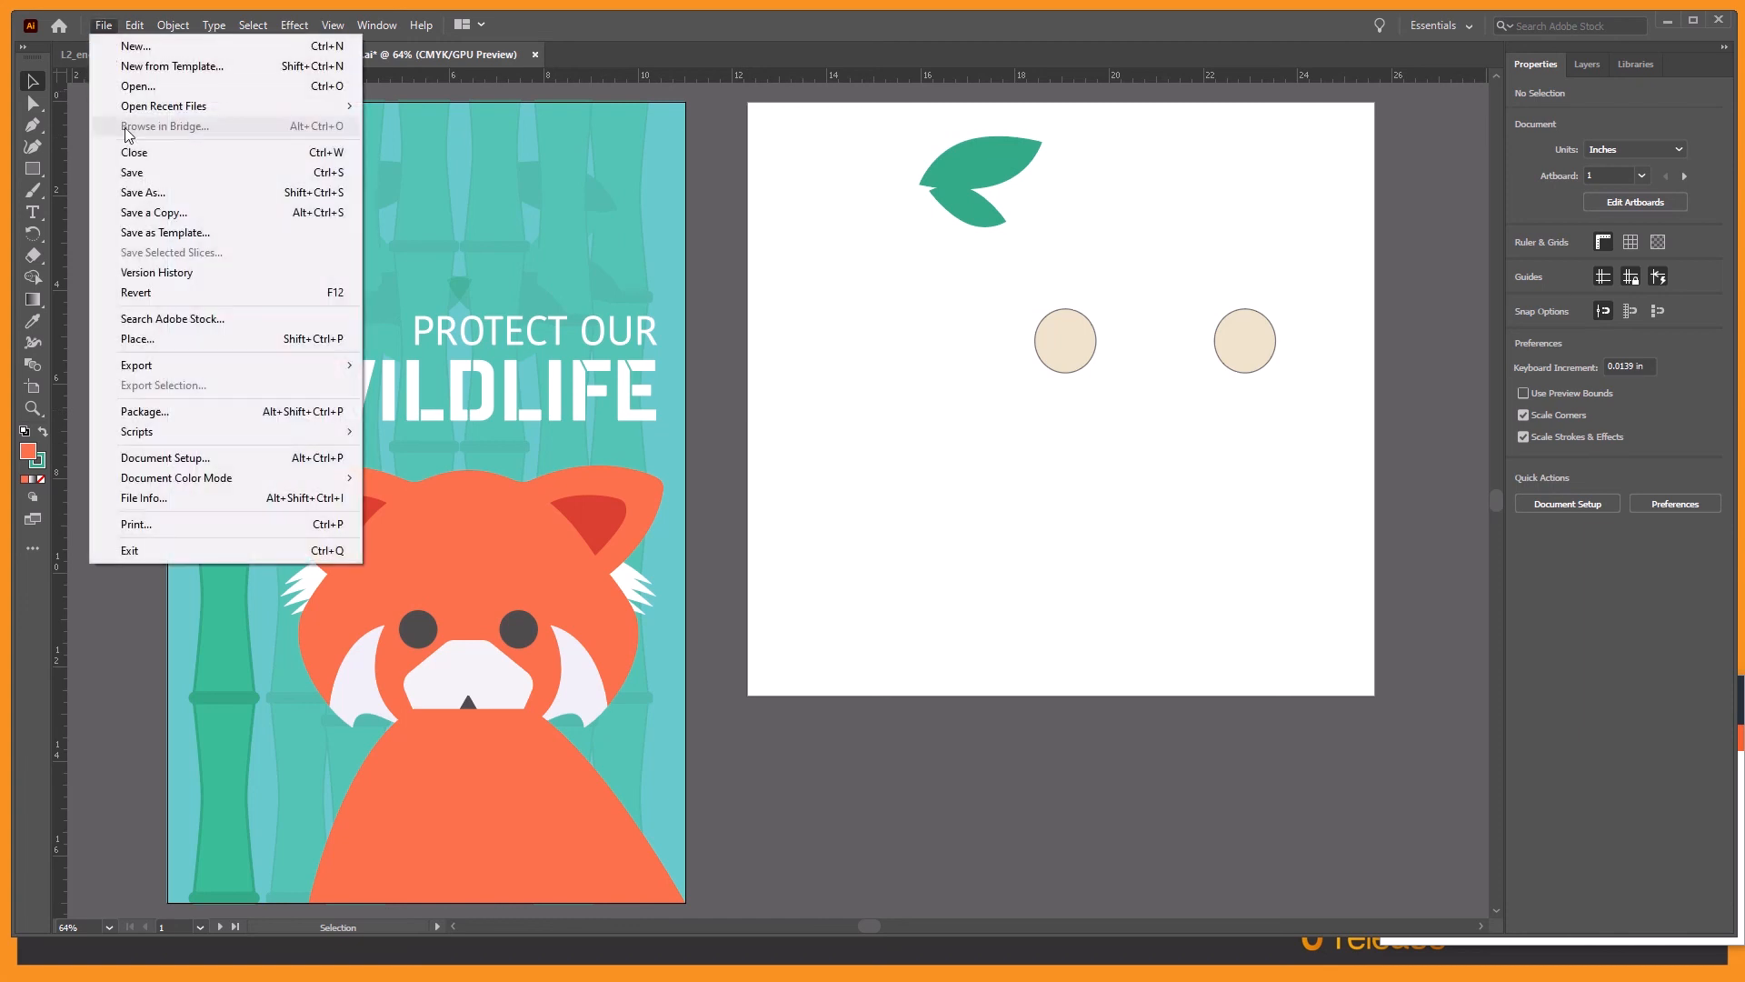
left_click(134, 172)
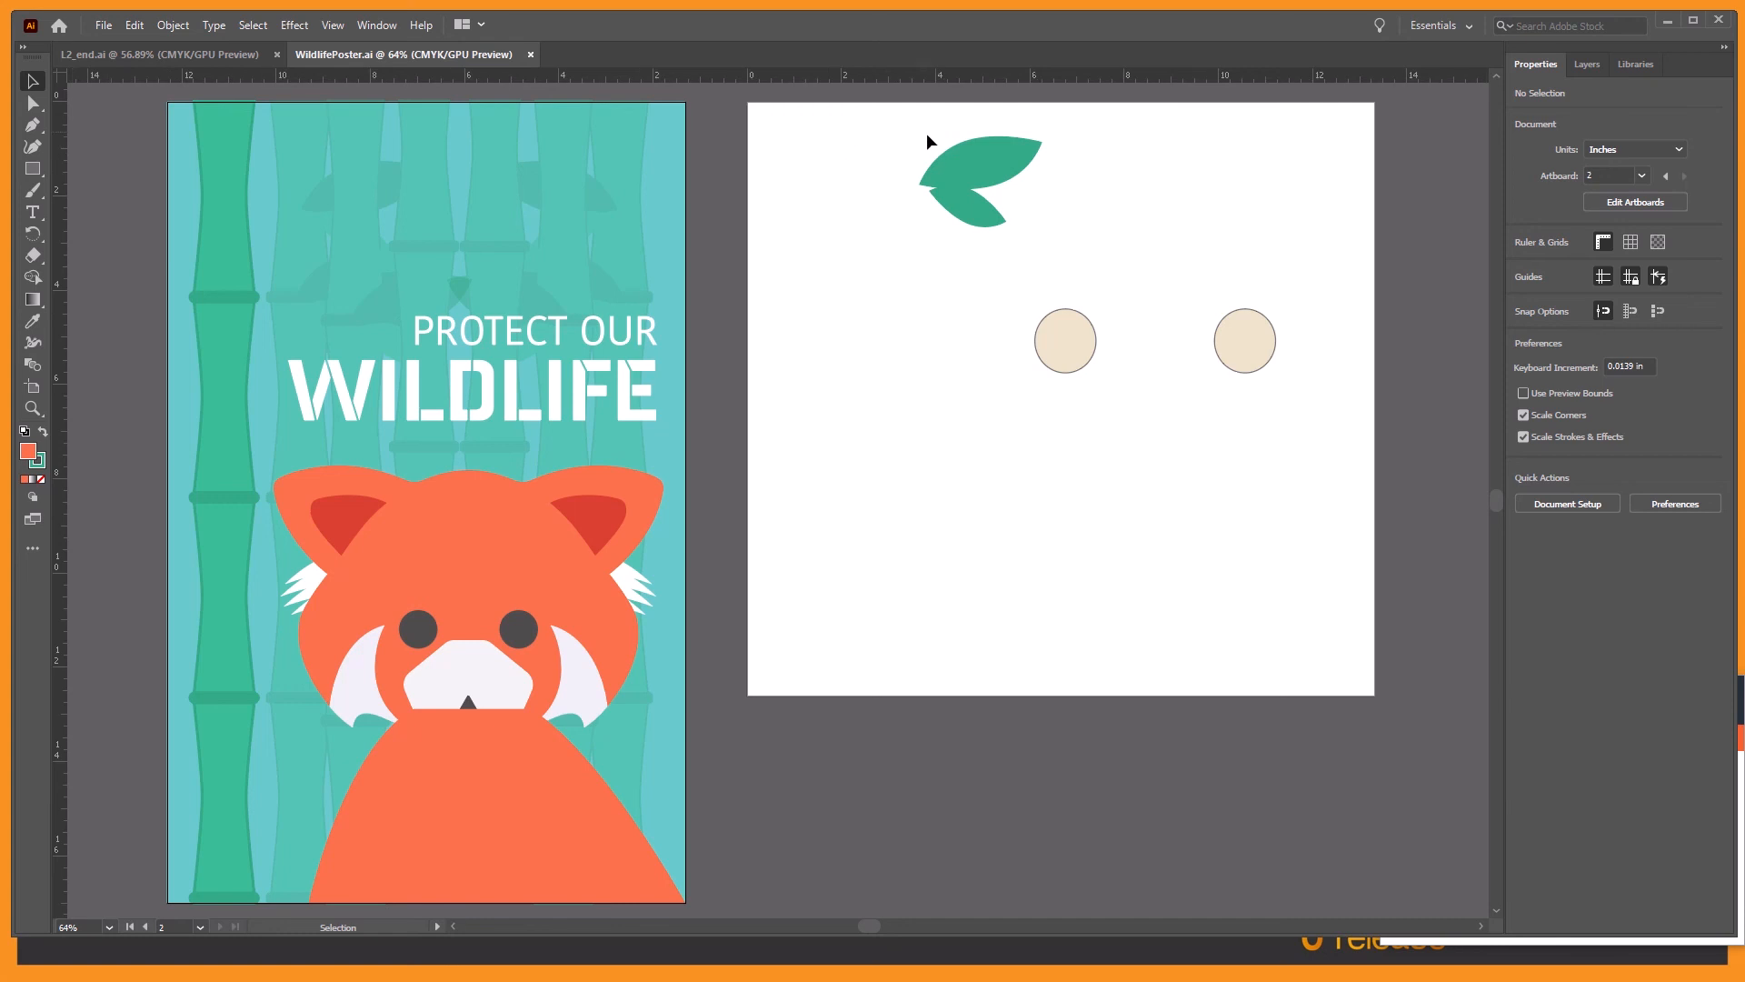
Step: Group the two green leaves, recolor the smaller lower leaf inside the group with the lighter bamboo-green swatch, and exit isolation
left_click_drag(924, 133, 1063, 235)
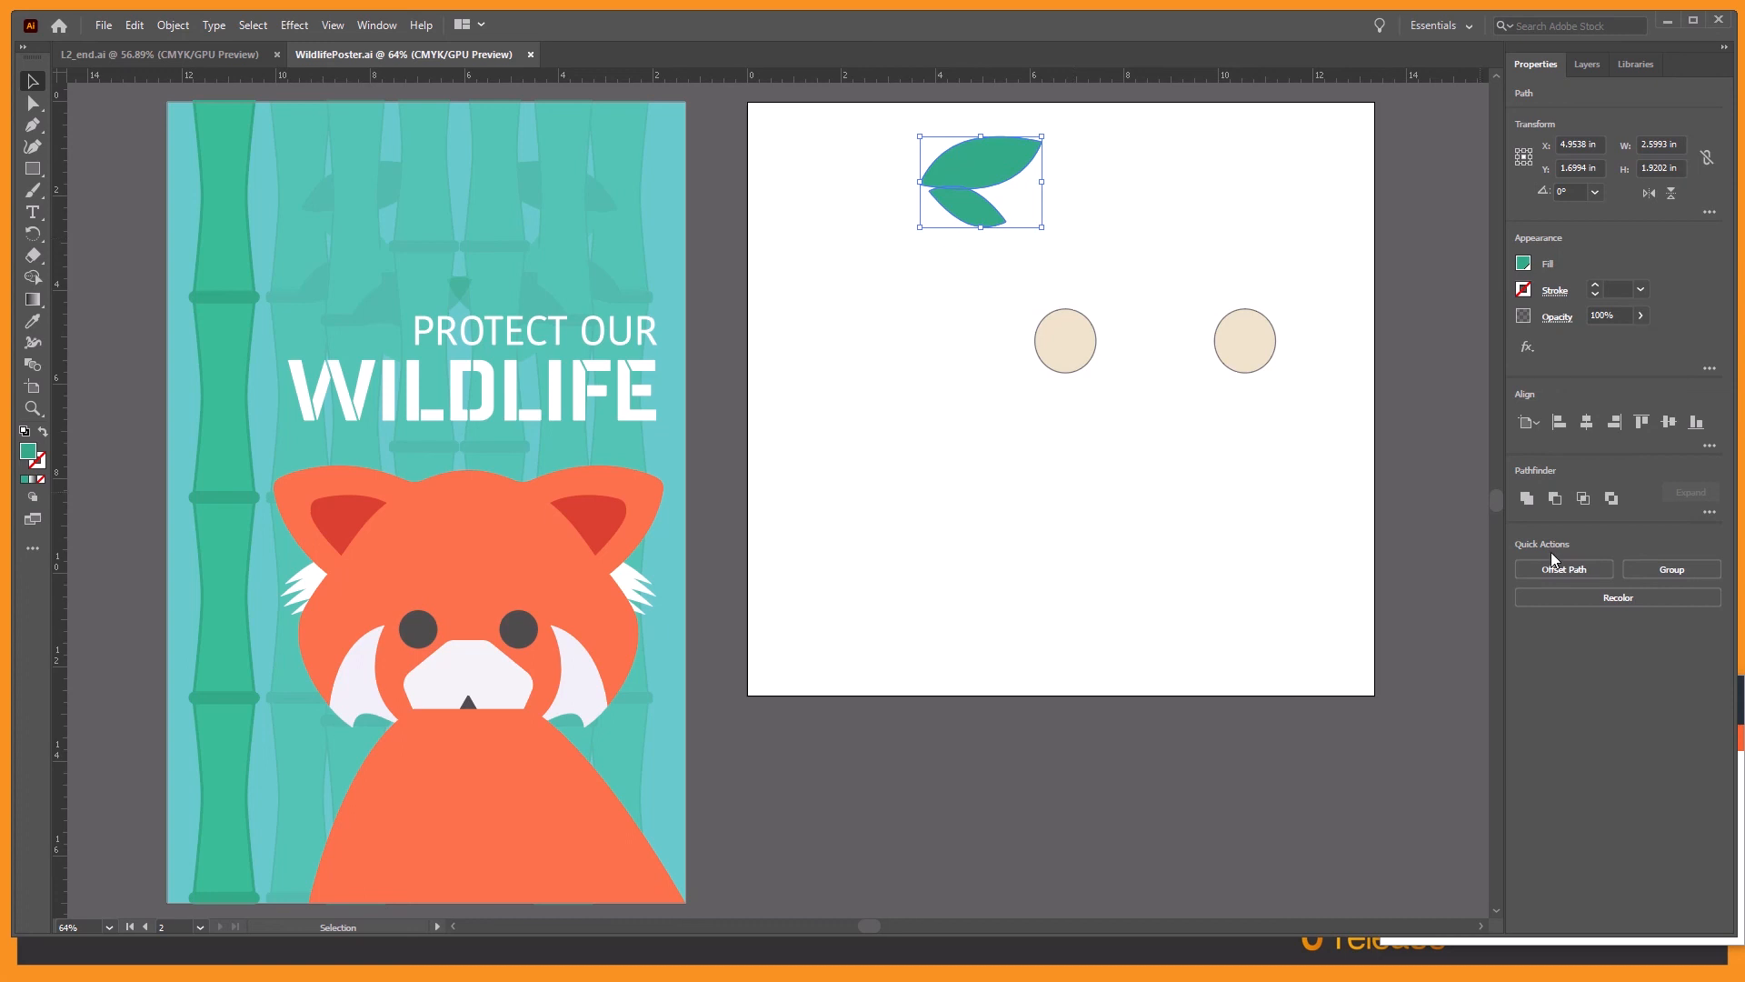
left_click(1680, 569)
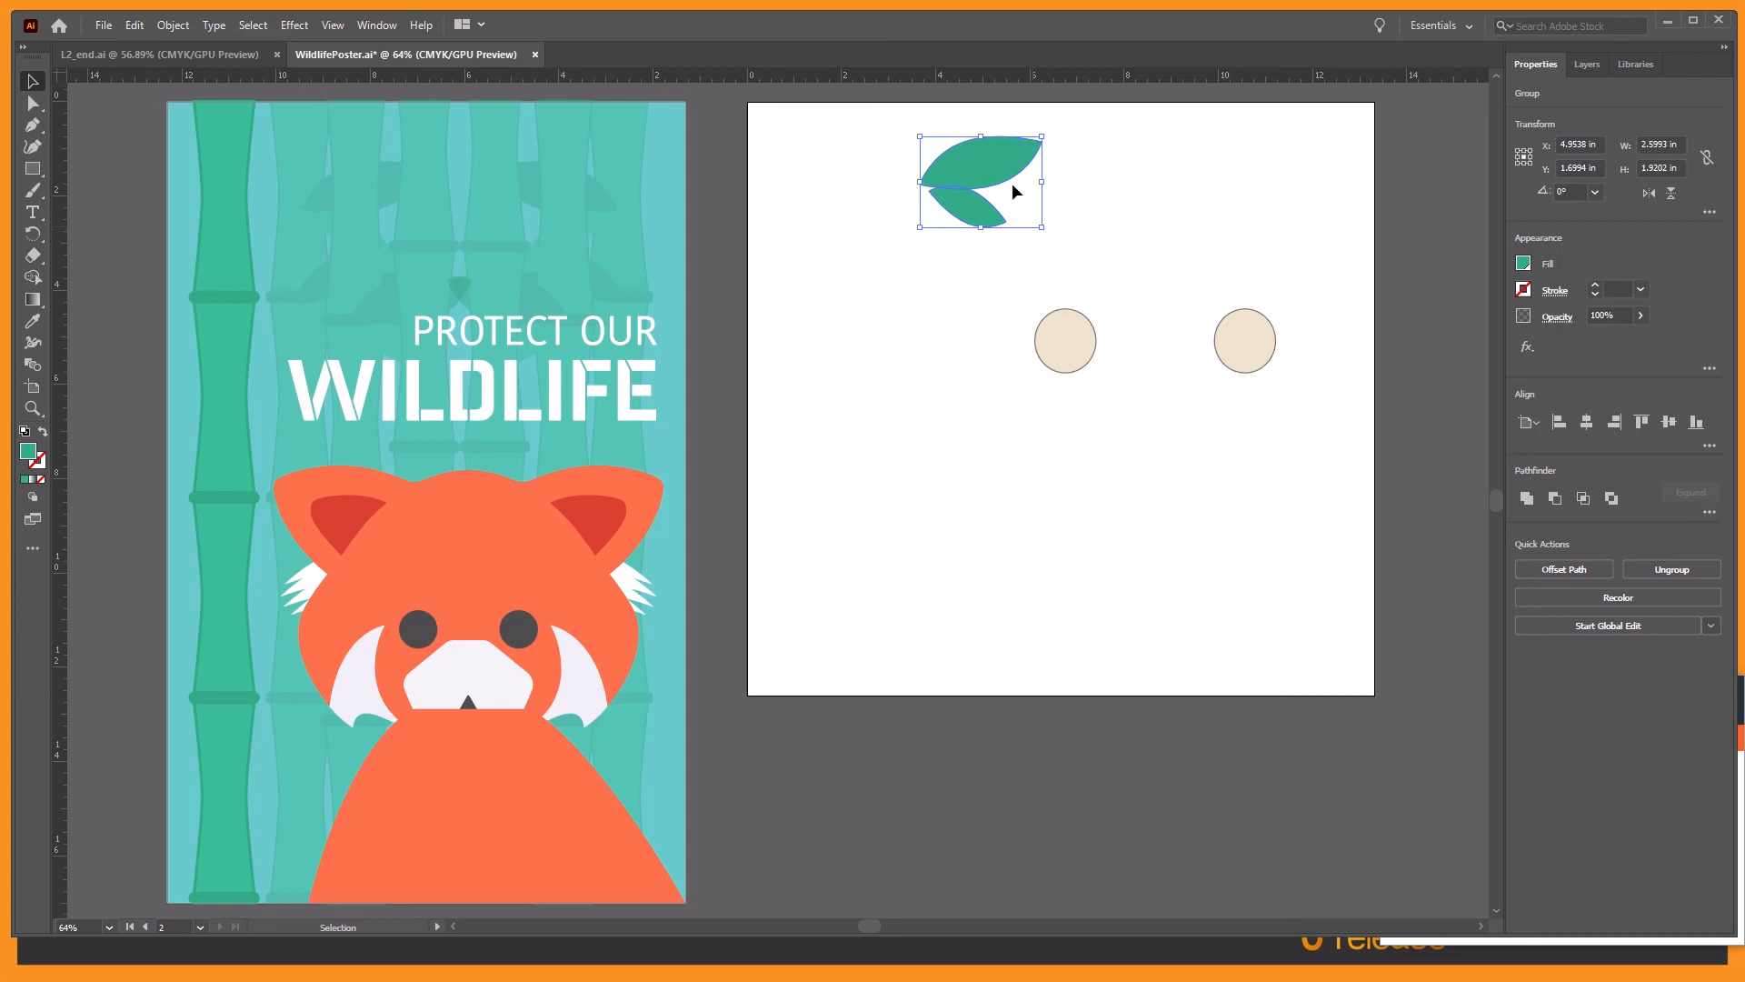
double_click(967, 168)
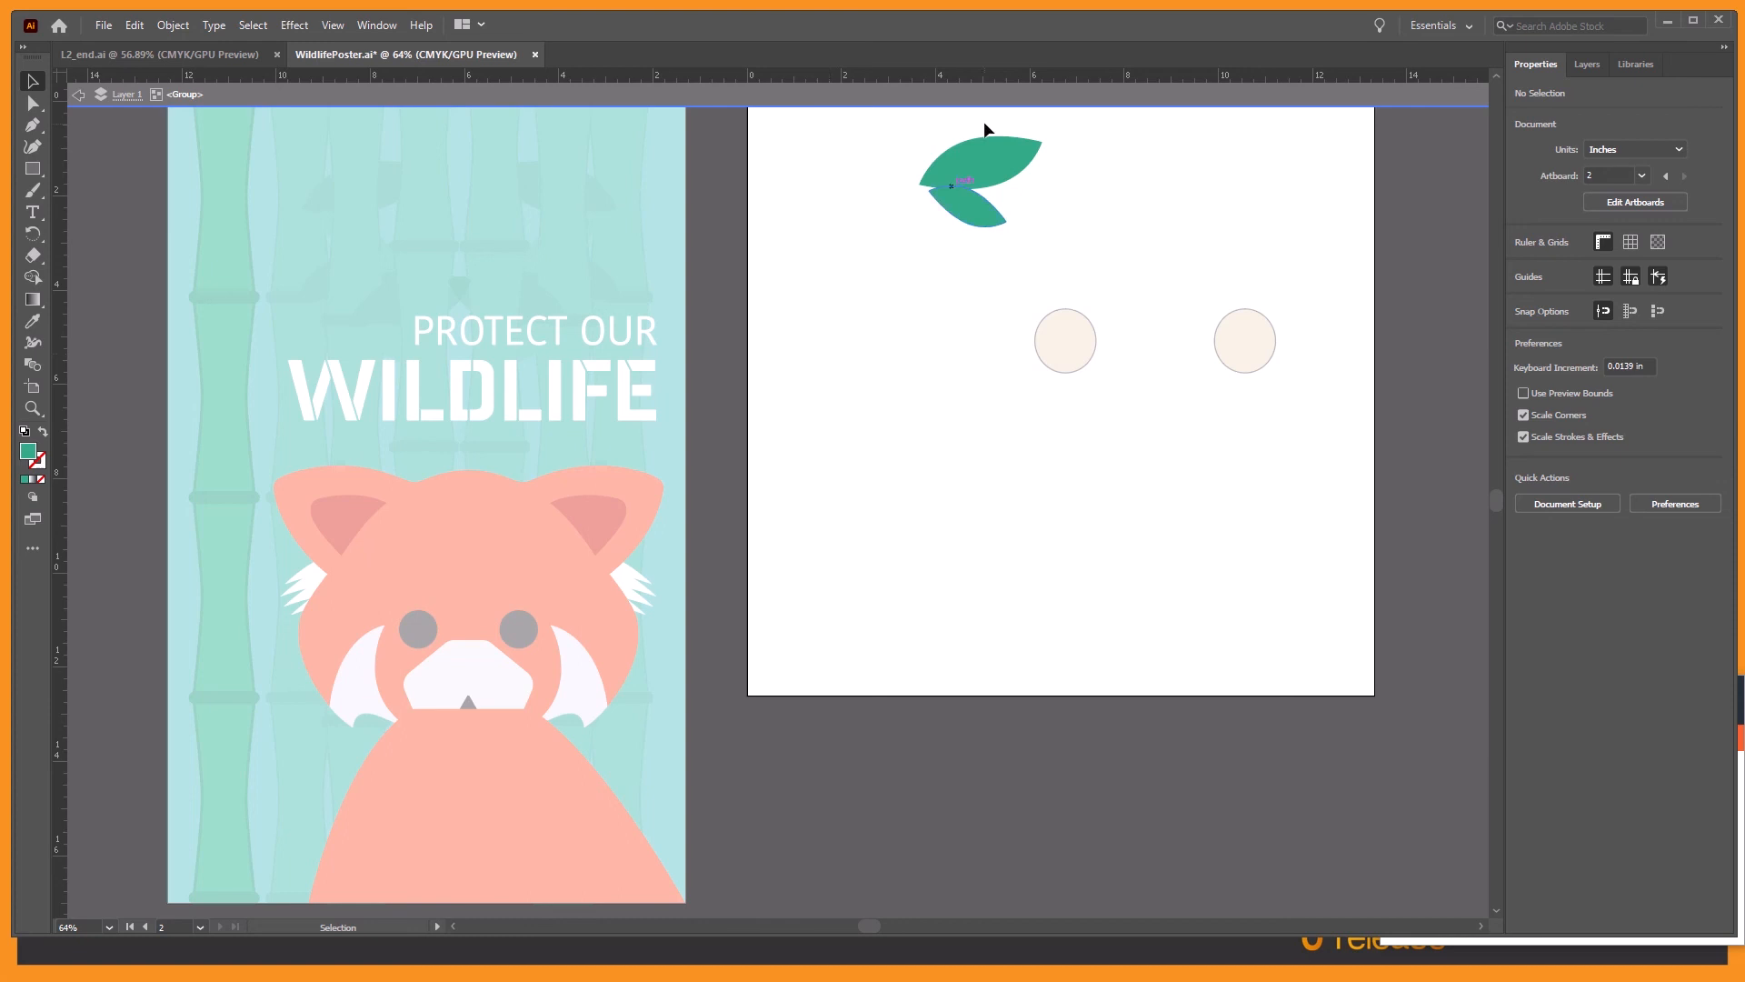
left_click(973, 194)
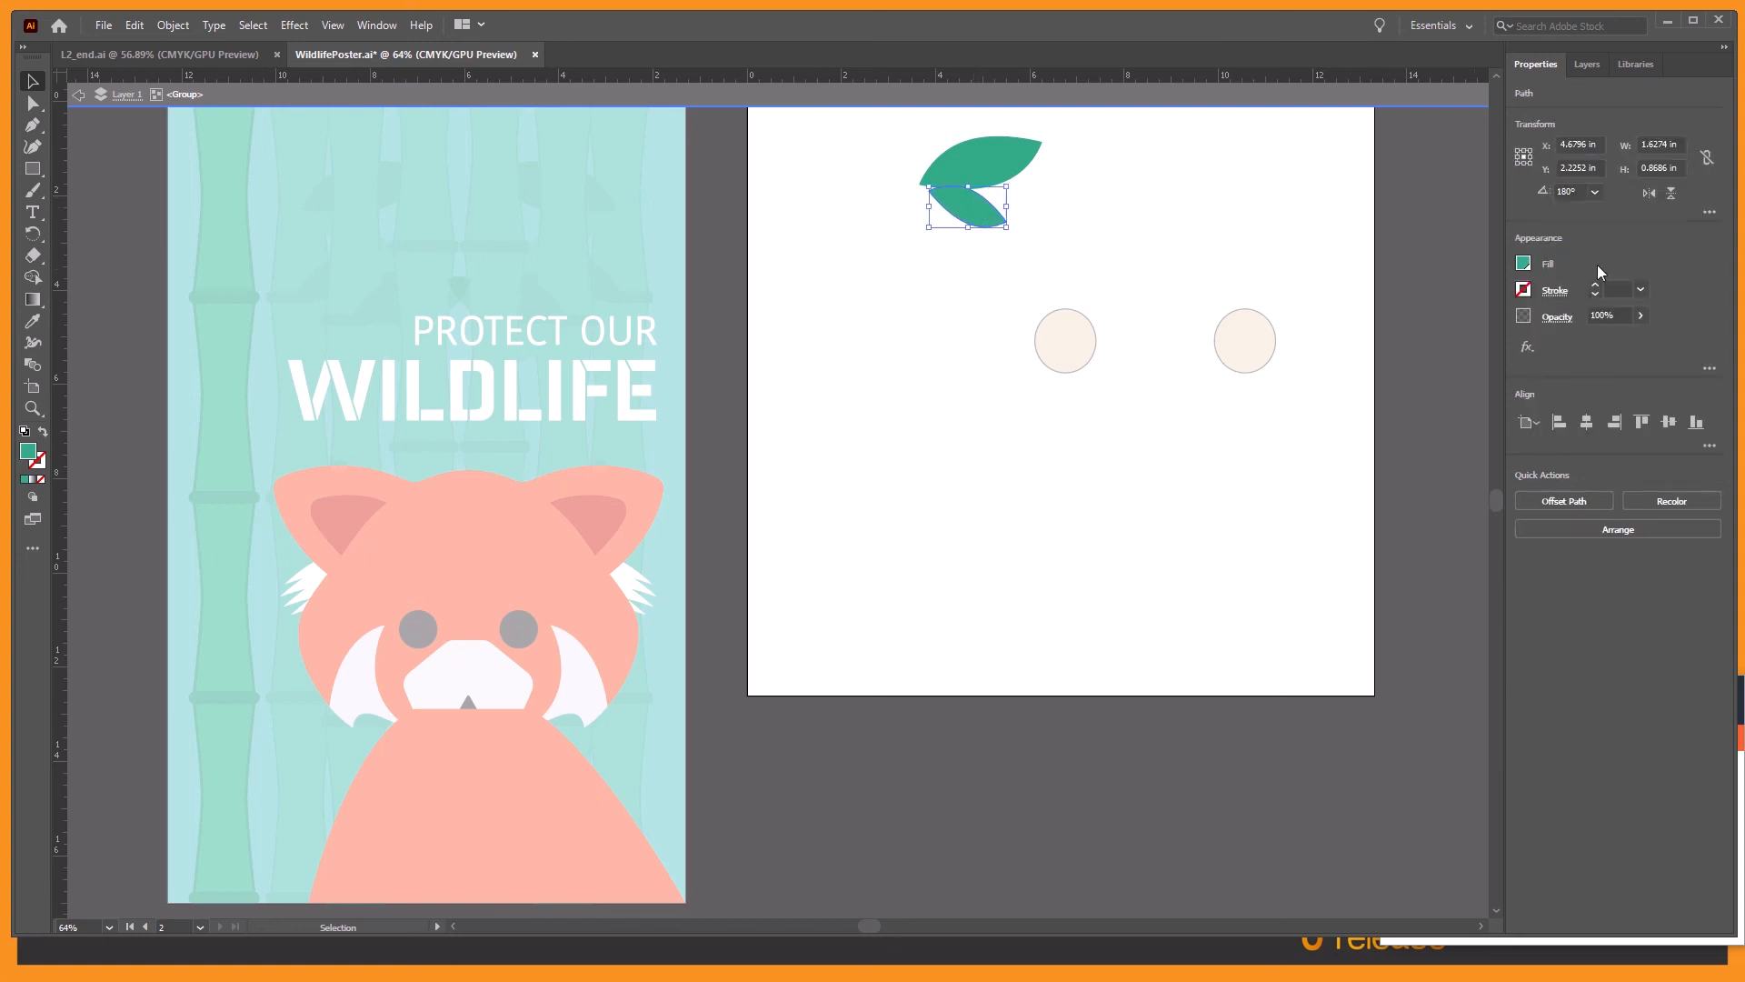
left_click(1523, 264)
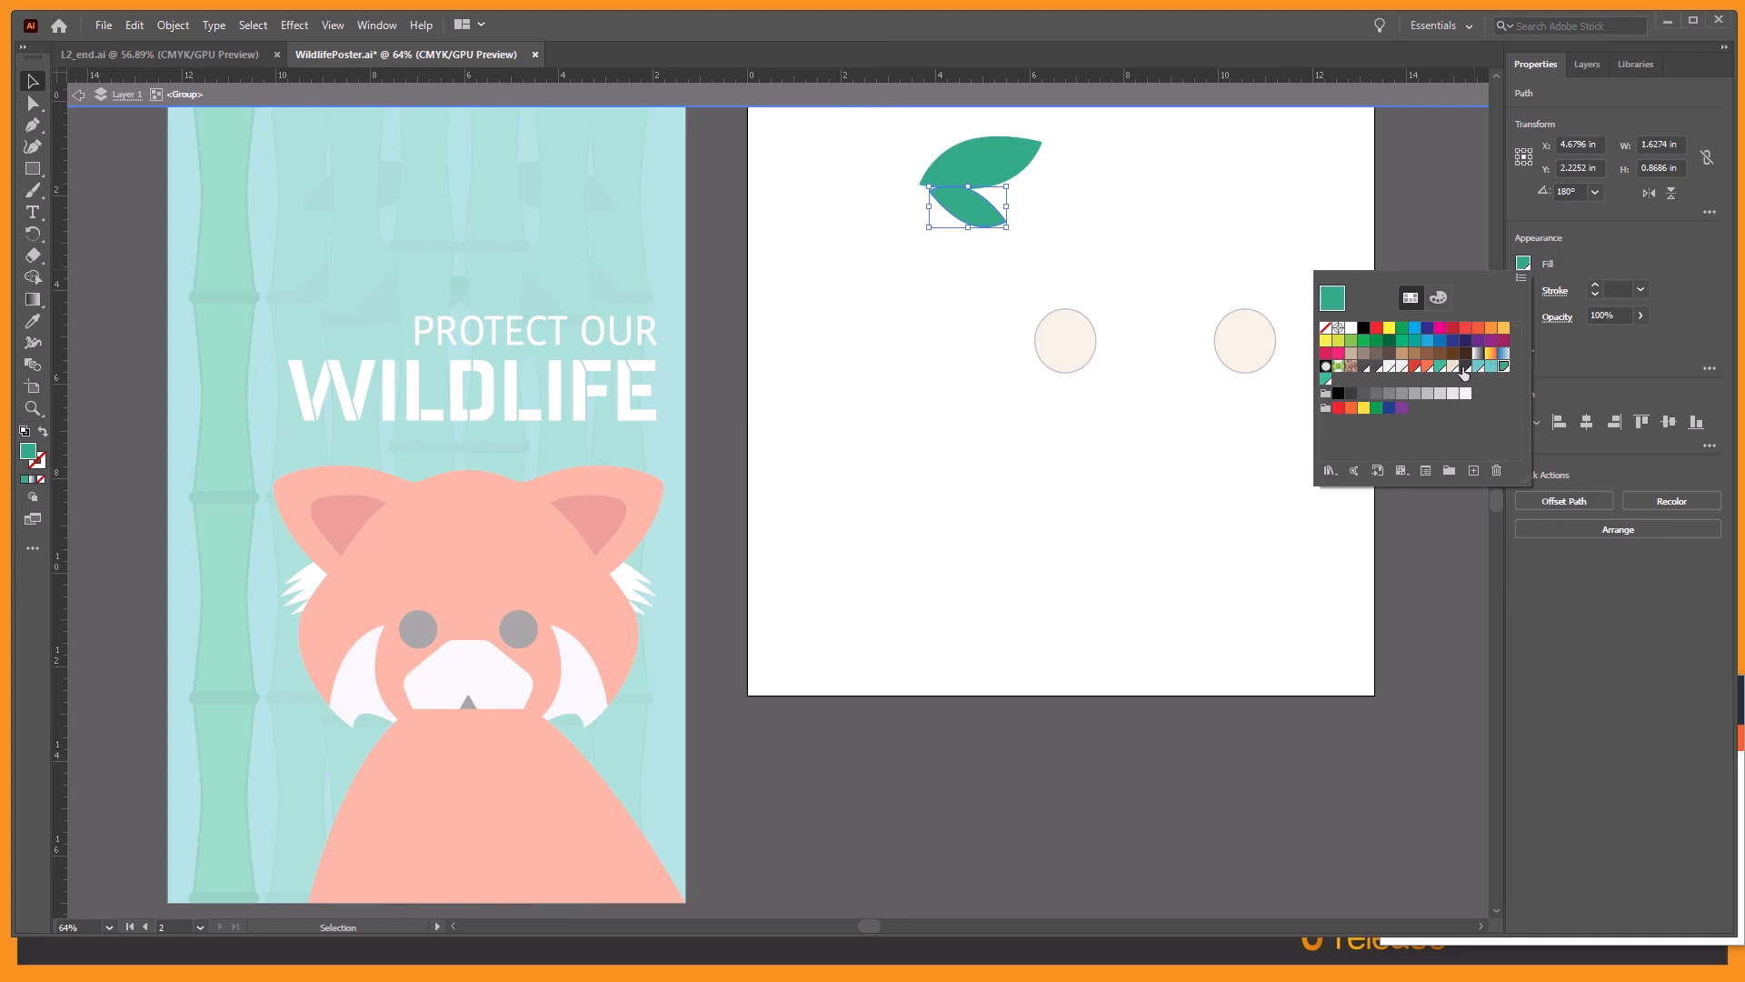
left_click(1325, 380)
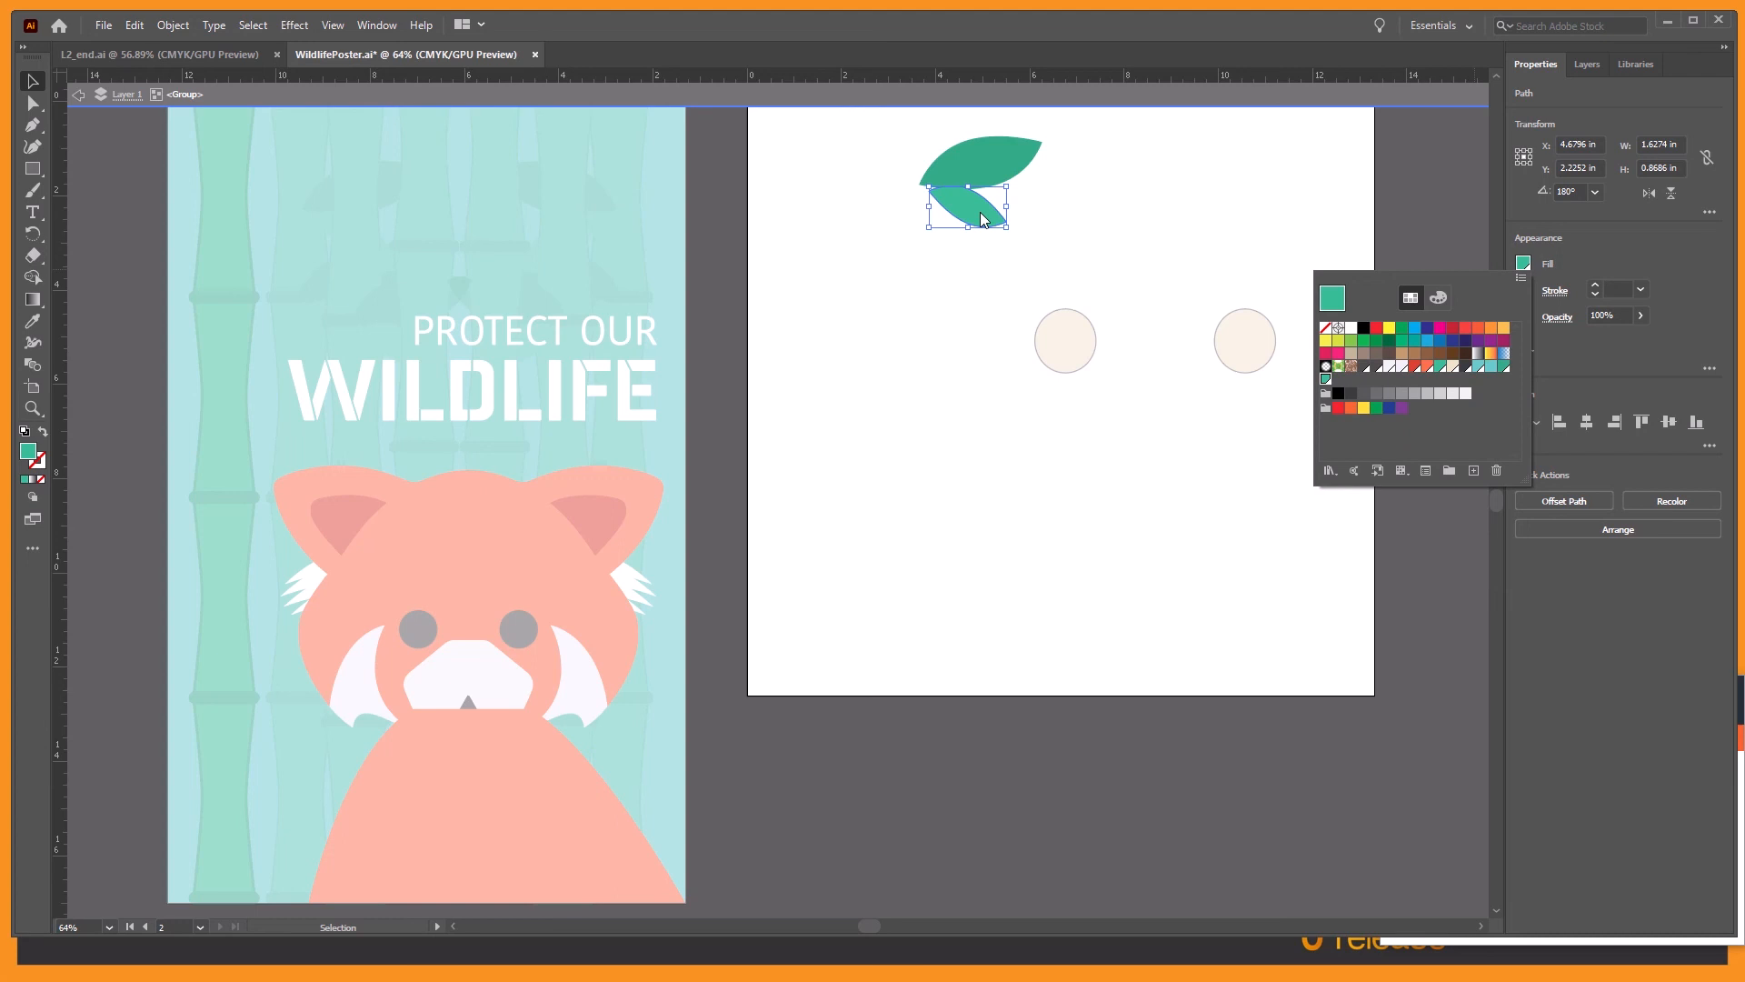
key("Escape")
key("Escape")
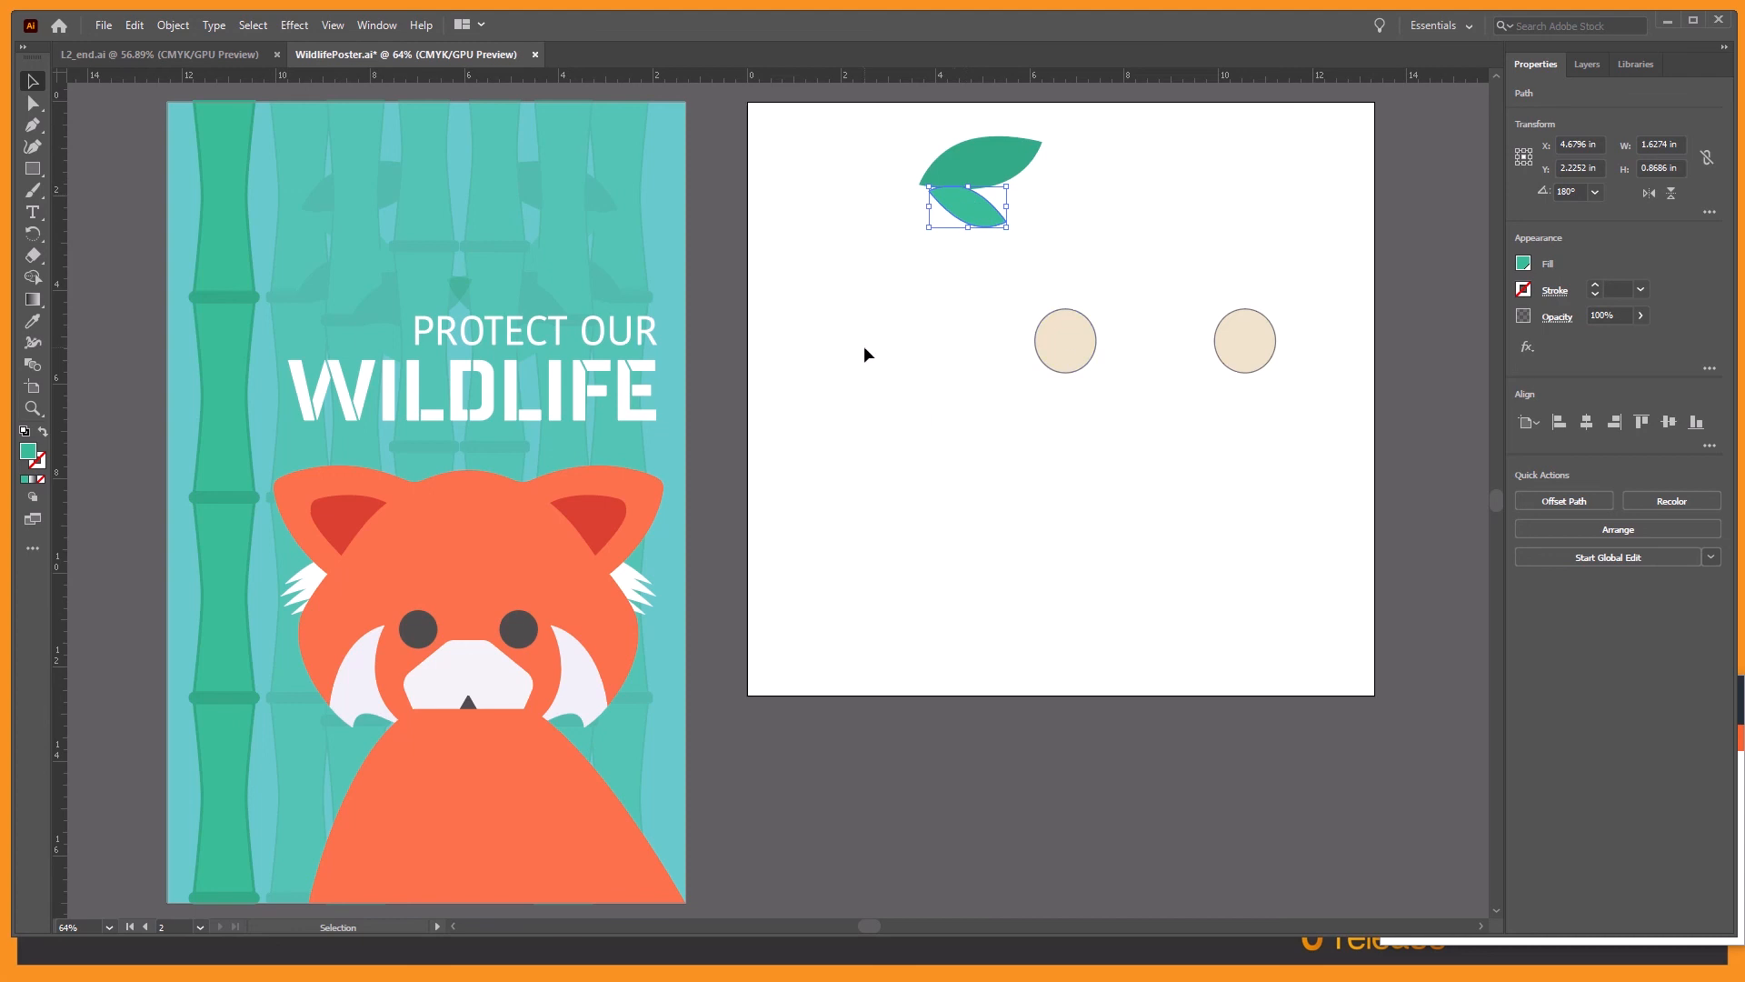
Step: Move both leaves as one group onto the upper part of the bamboo stalk and group them with the stalk
left_click(984, 155, "shift")
key("ctrl+g")
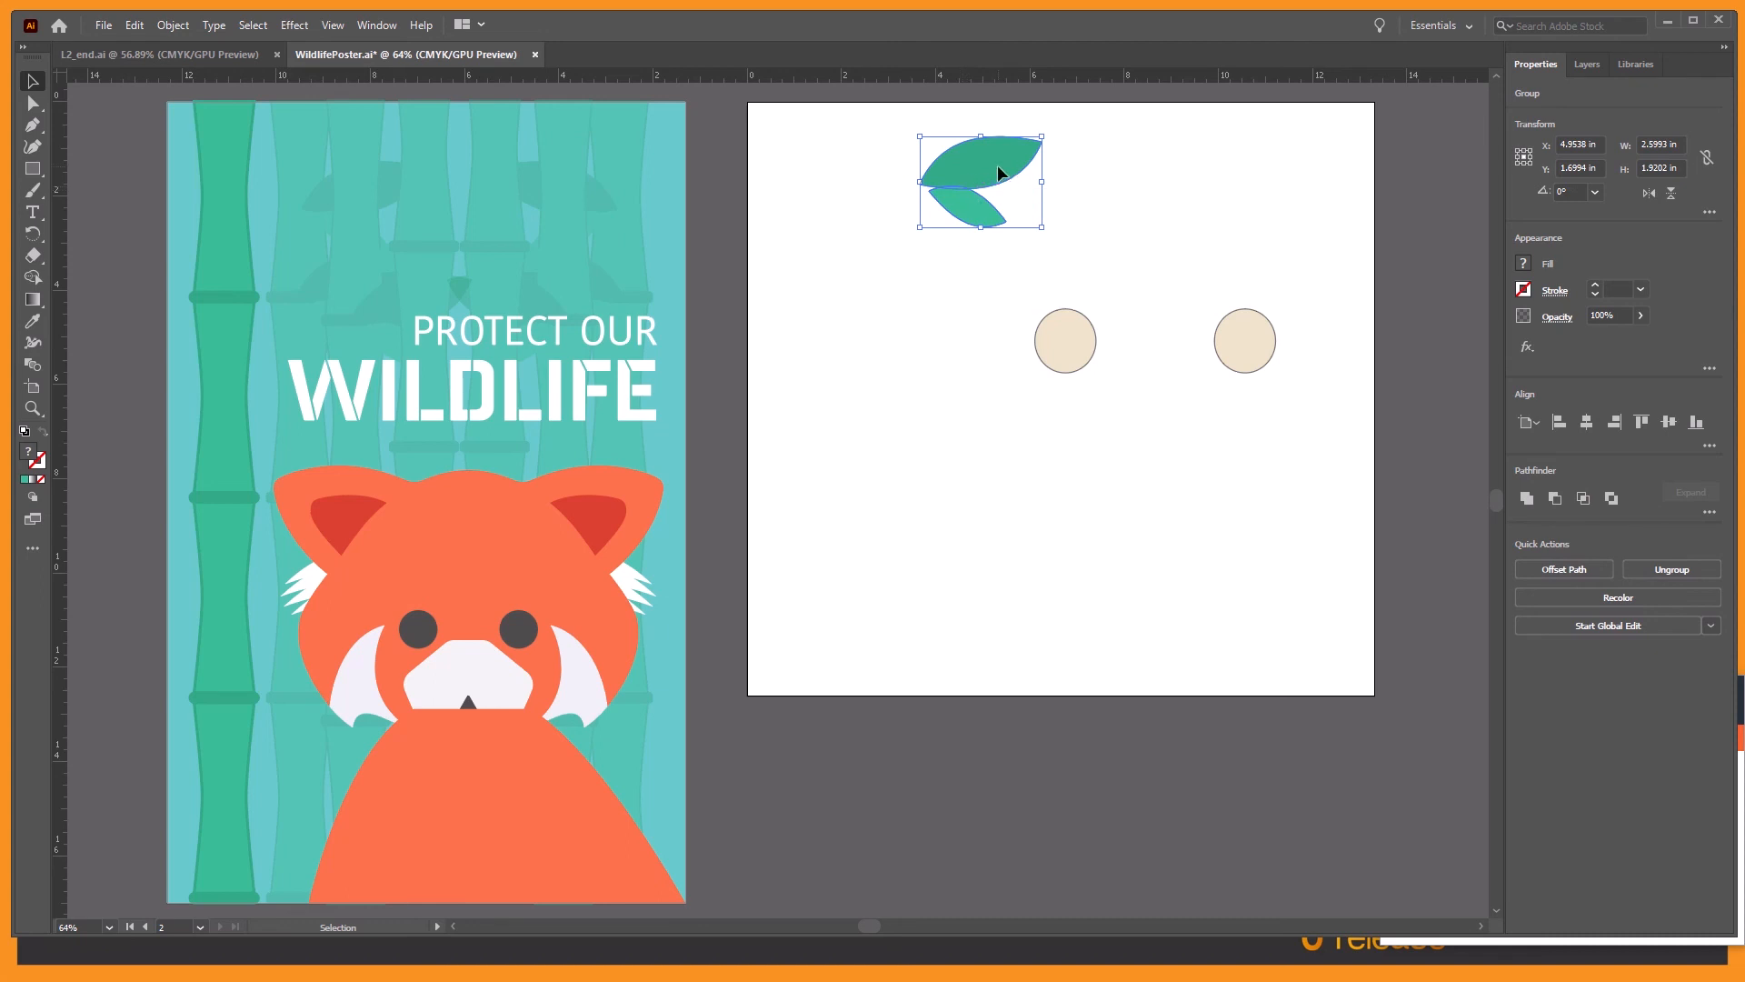
left_click_drag(998, 173, 321, 224)
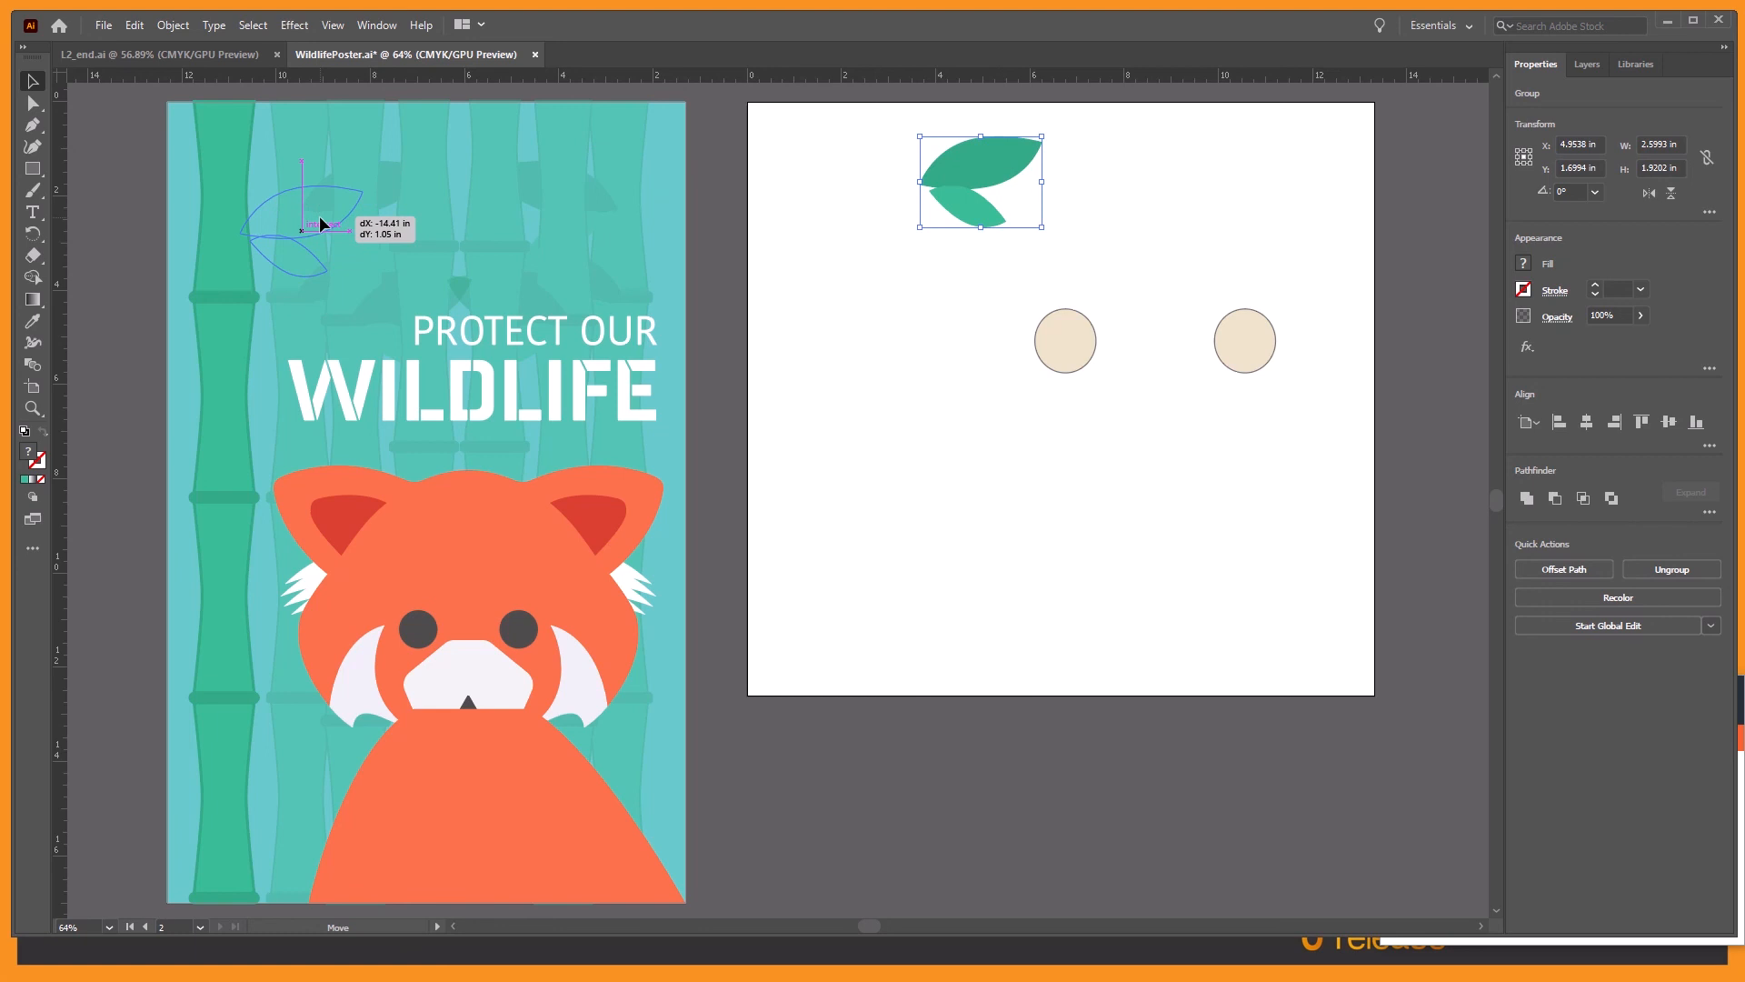
left_click_drag(321, 224, 309, 202)
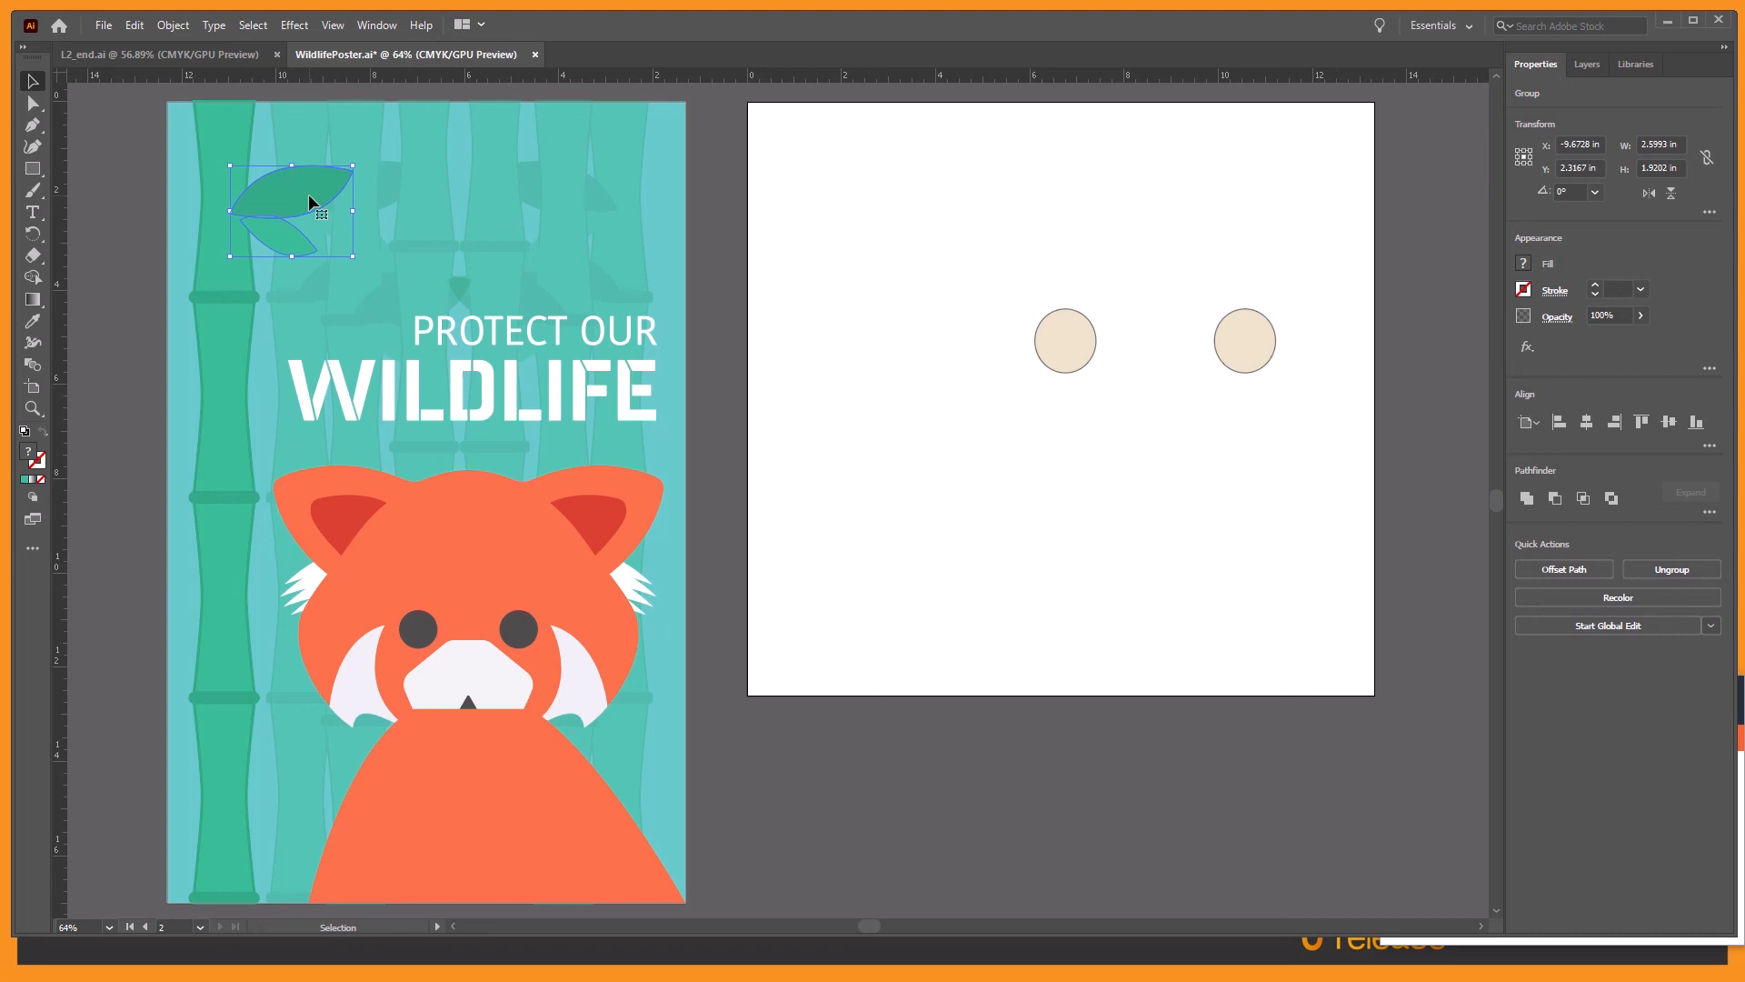
left_click(210, 282, "shift")
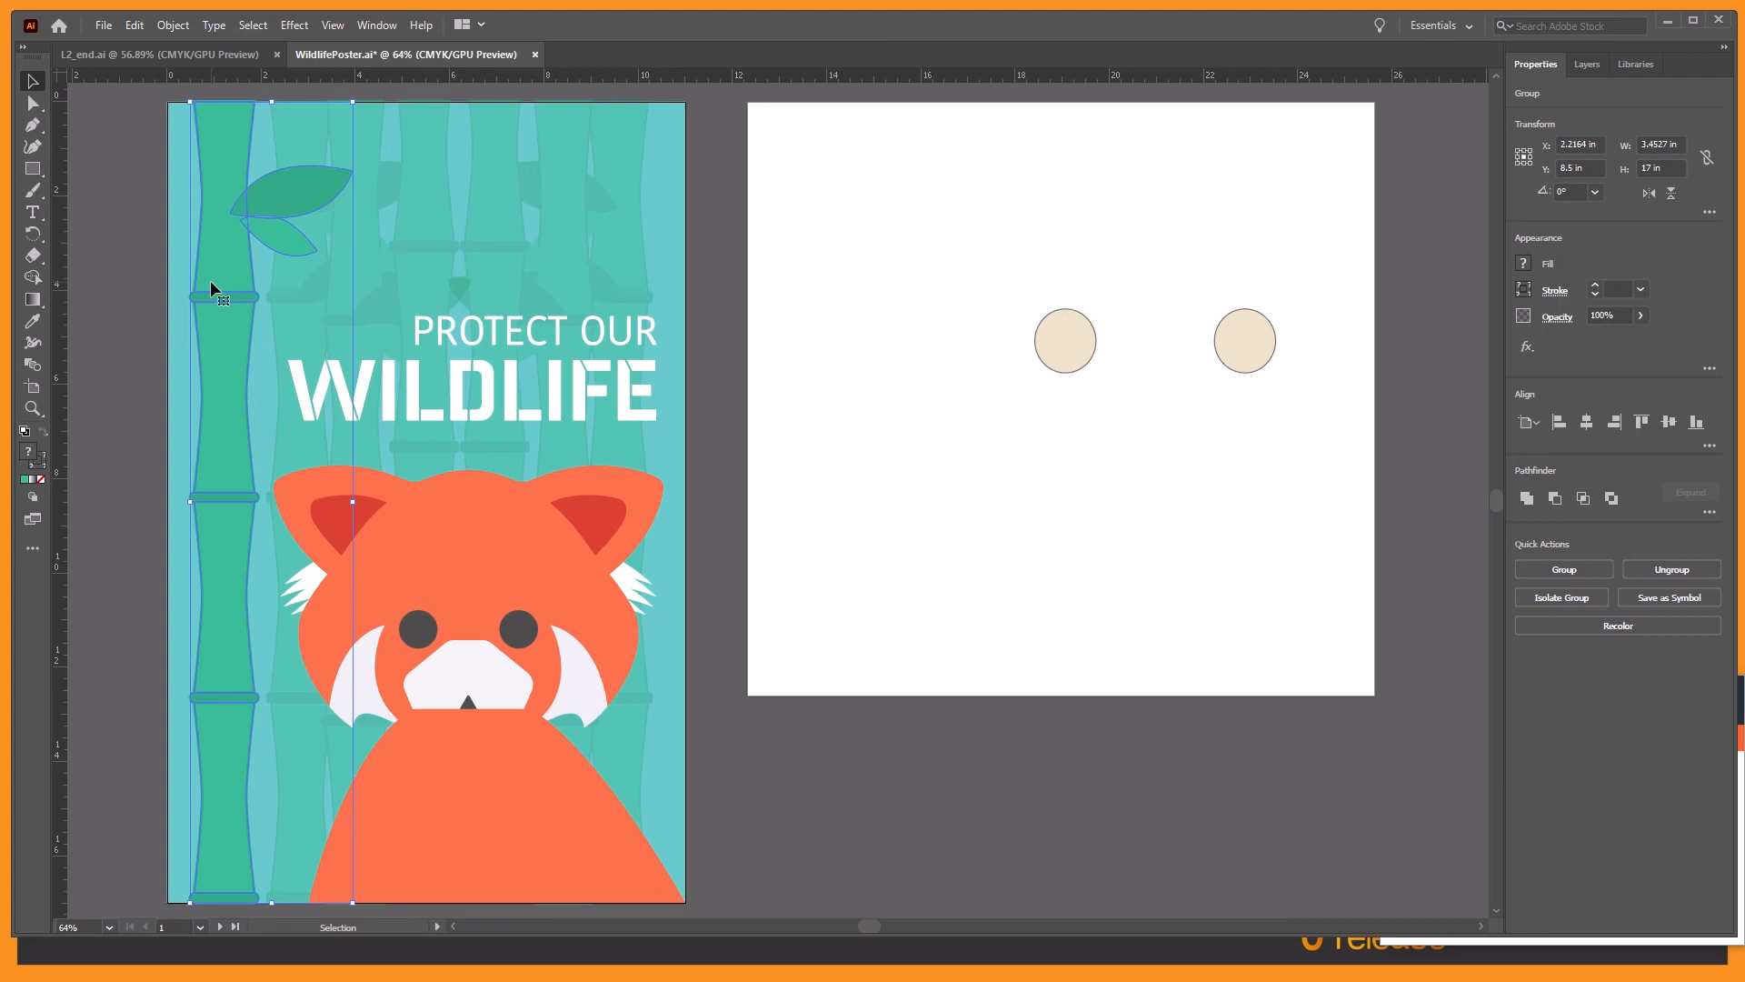
left_click(1565, 571)
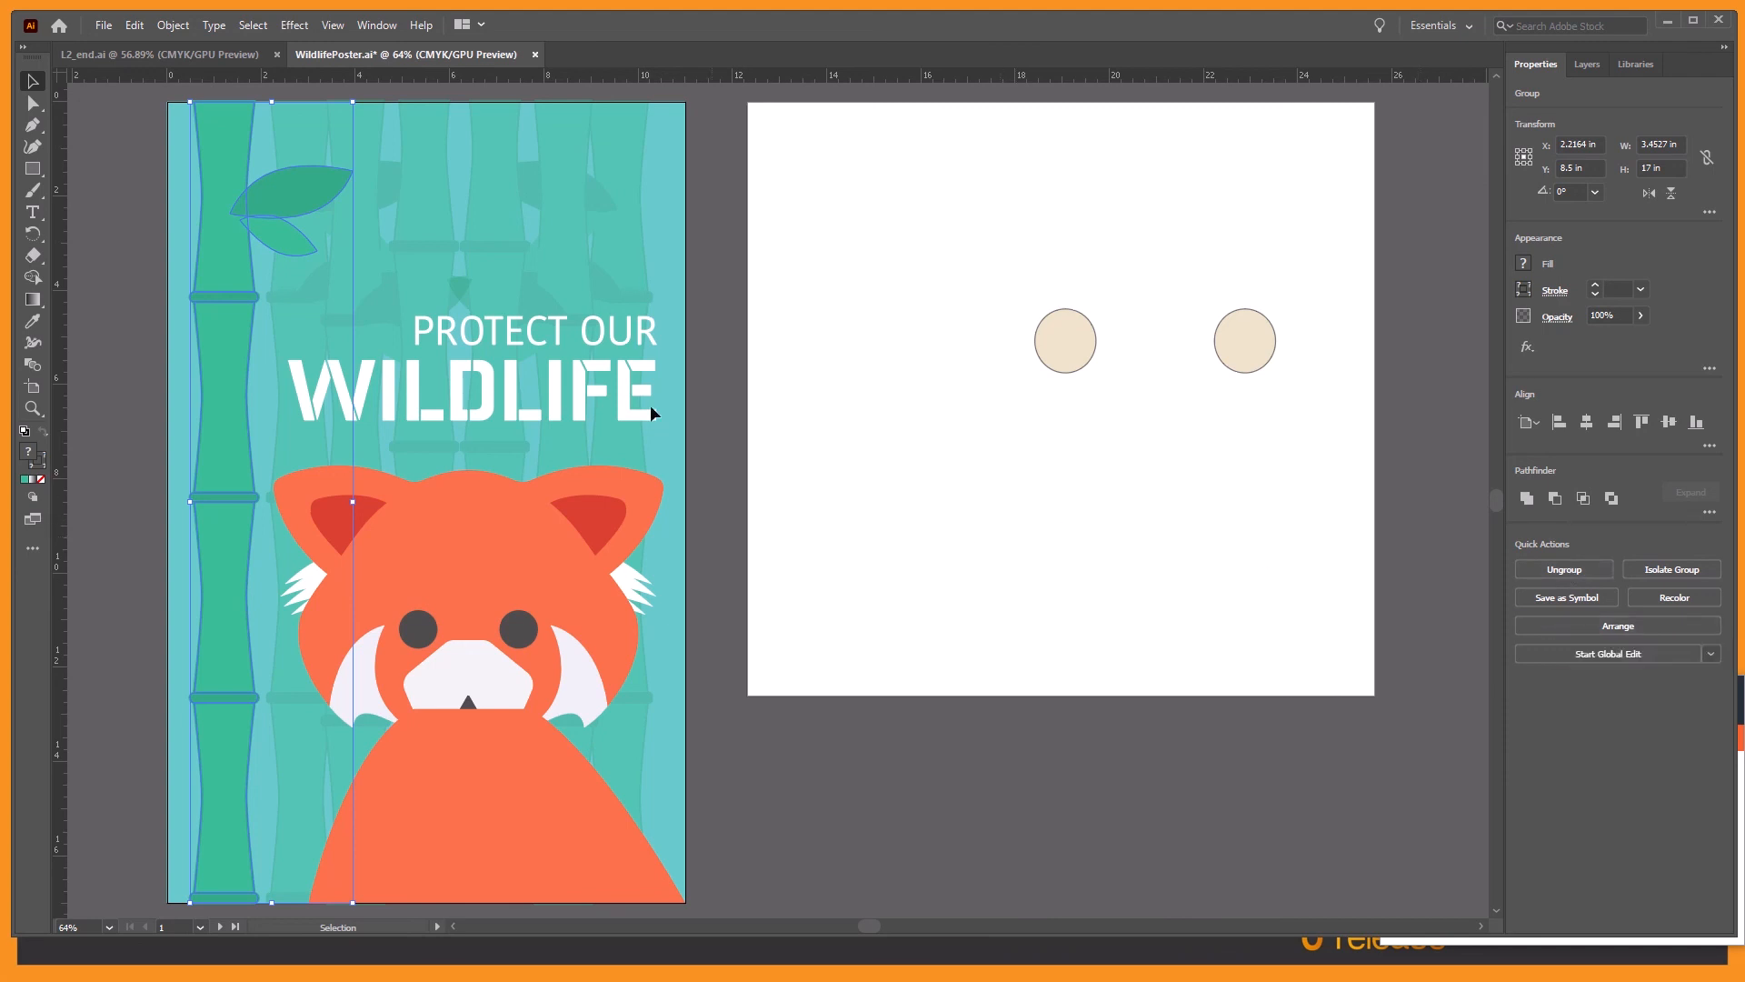
Step: Inside the bamboo group, copy and paste the leaf pair, place the copy on the stalk just below the original, and exit isolation
double_click(285, 187)
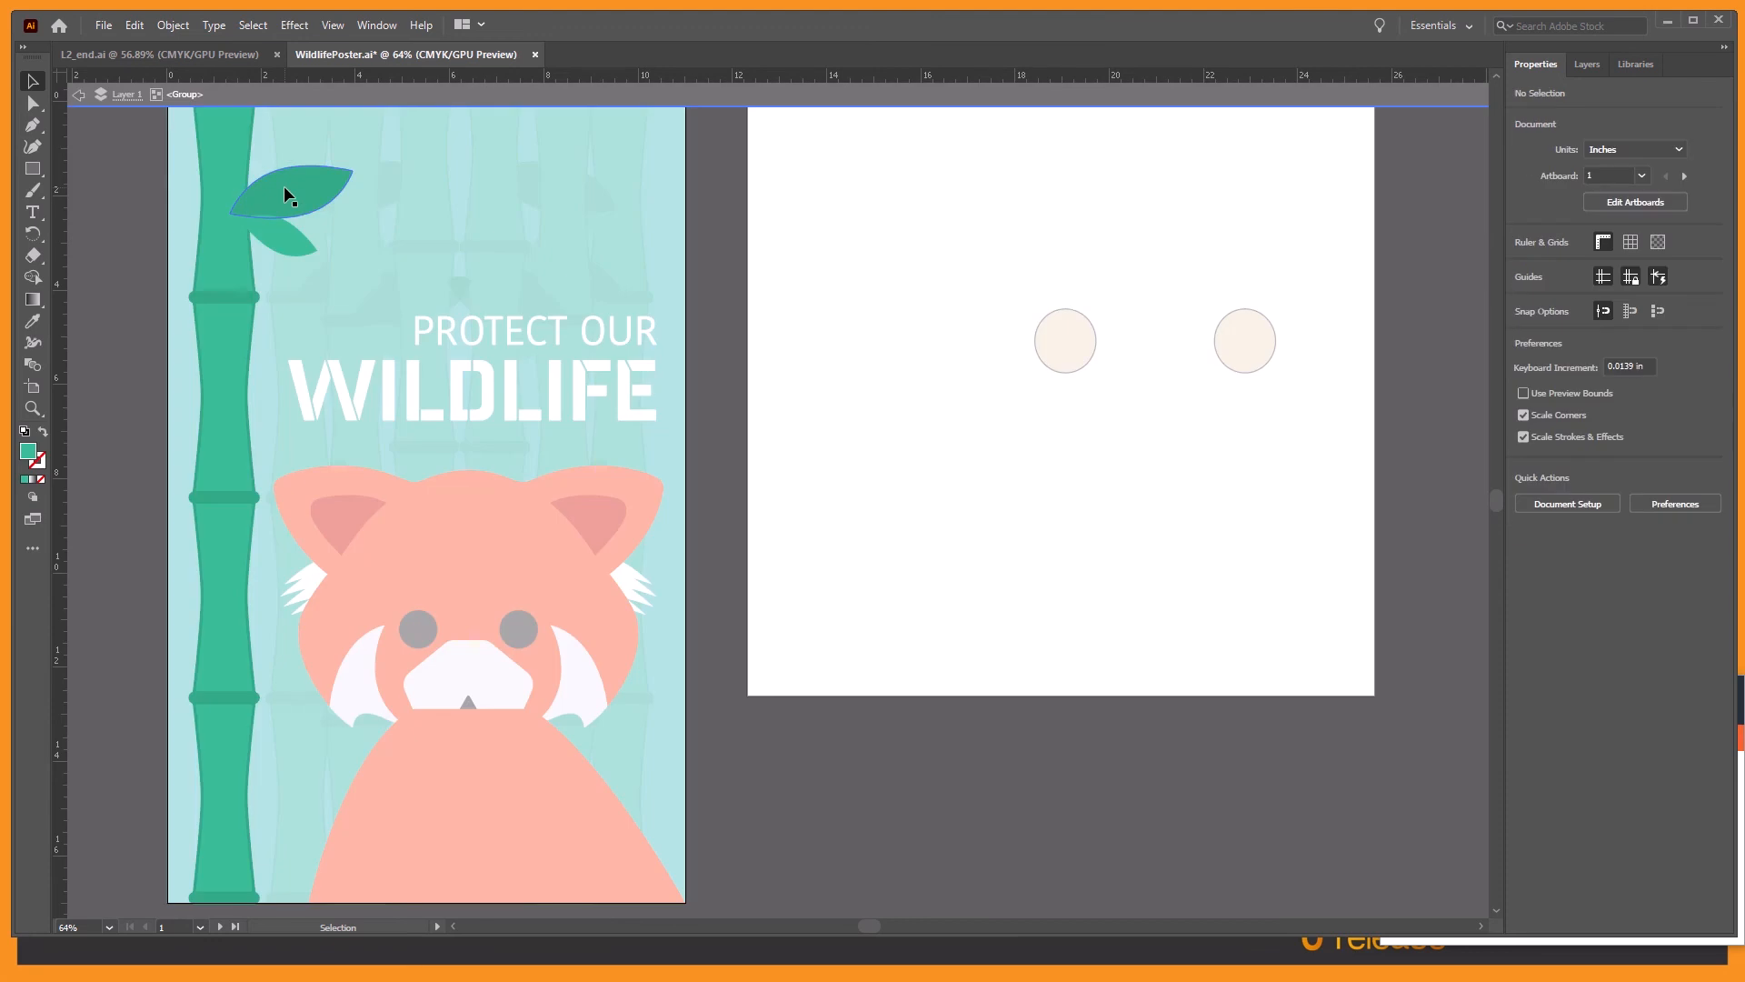
left_click(284, 186)
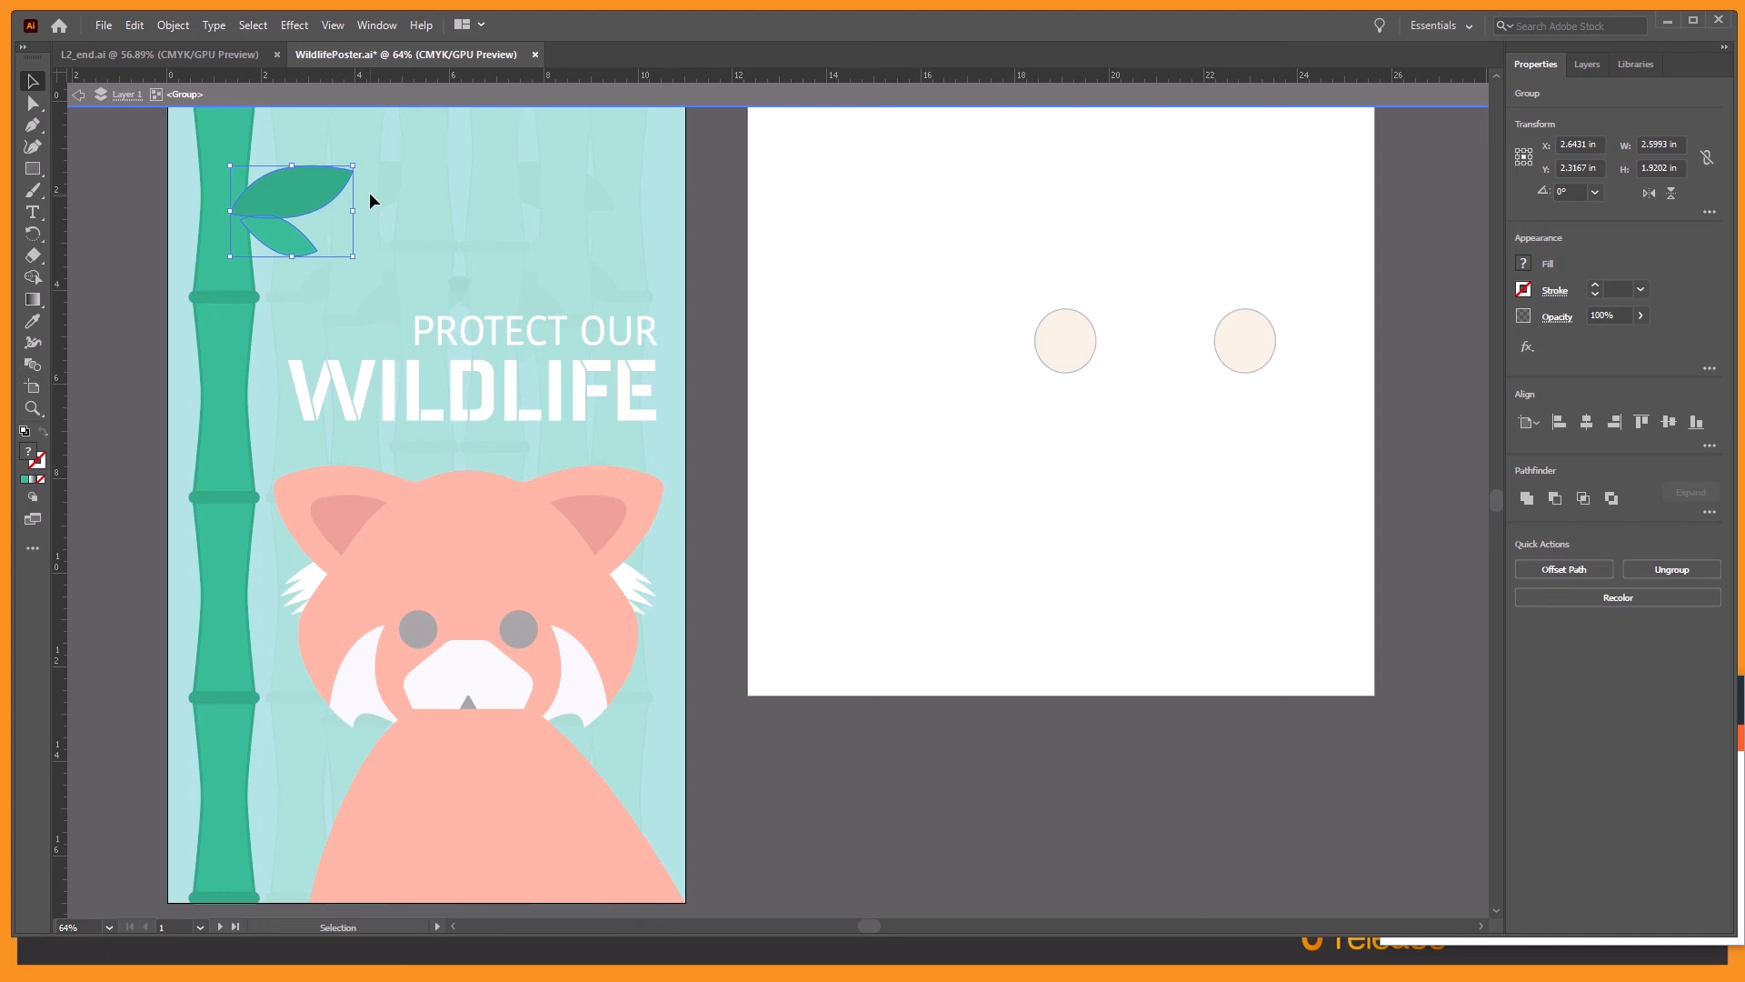
left_click(135, 25)
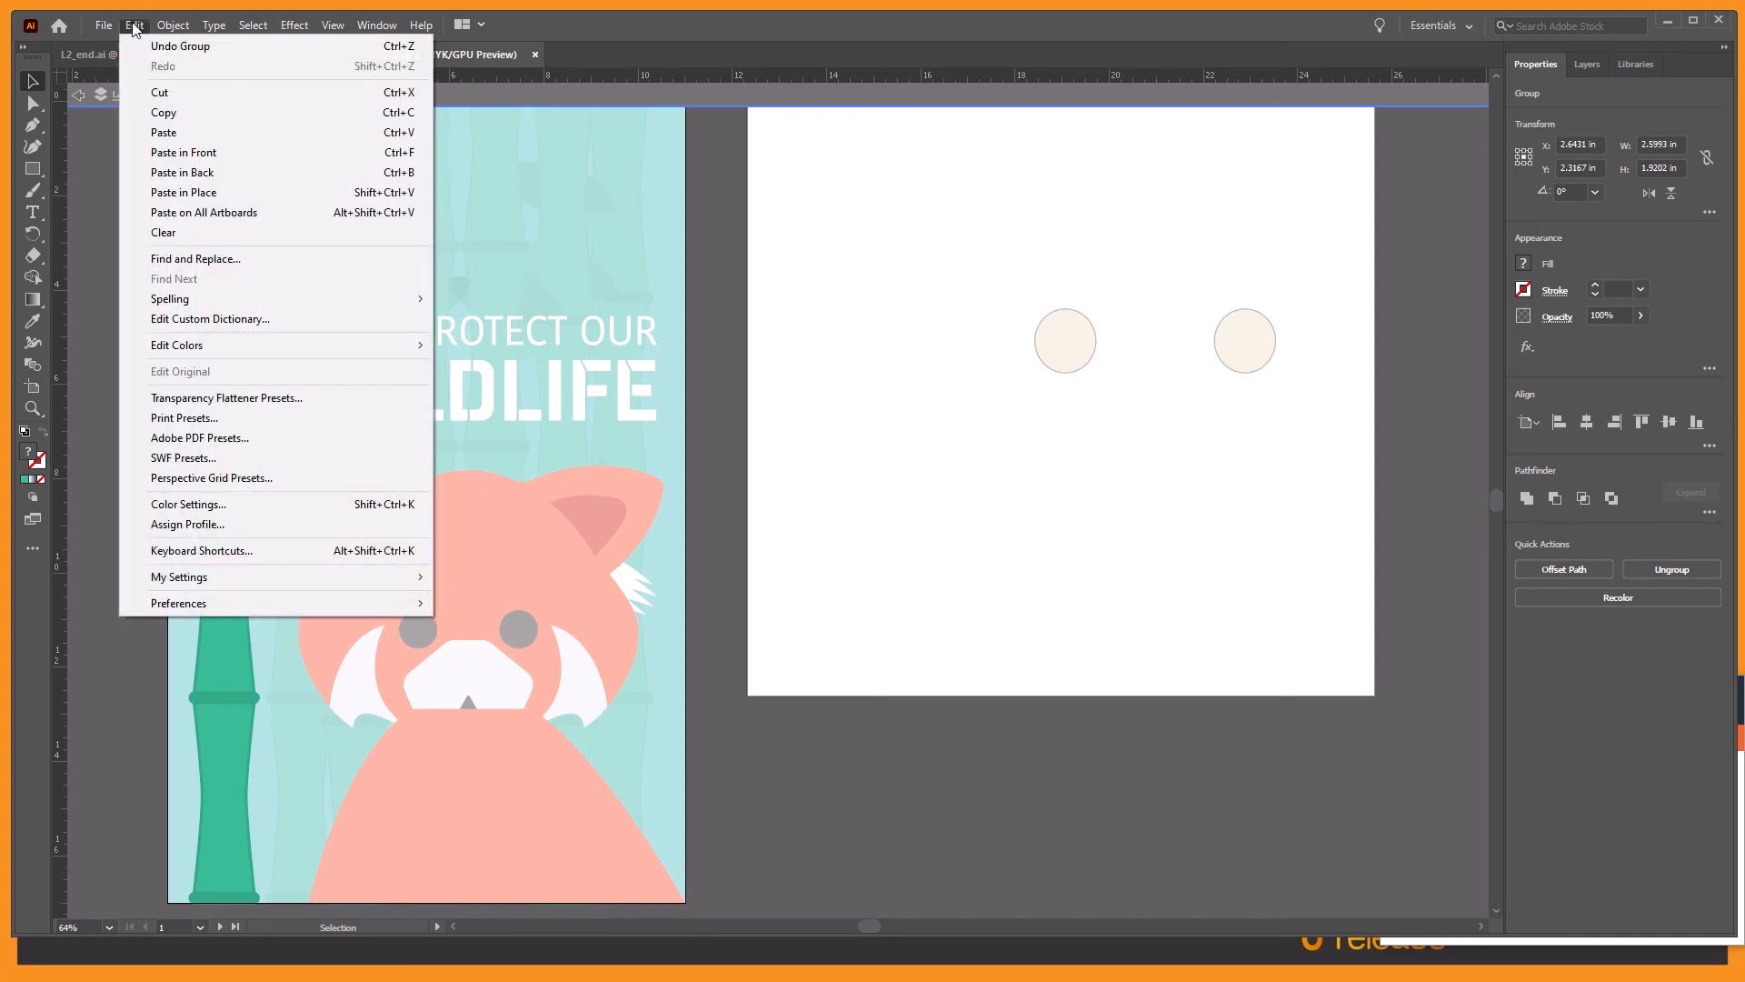
left_click(168, 113)
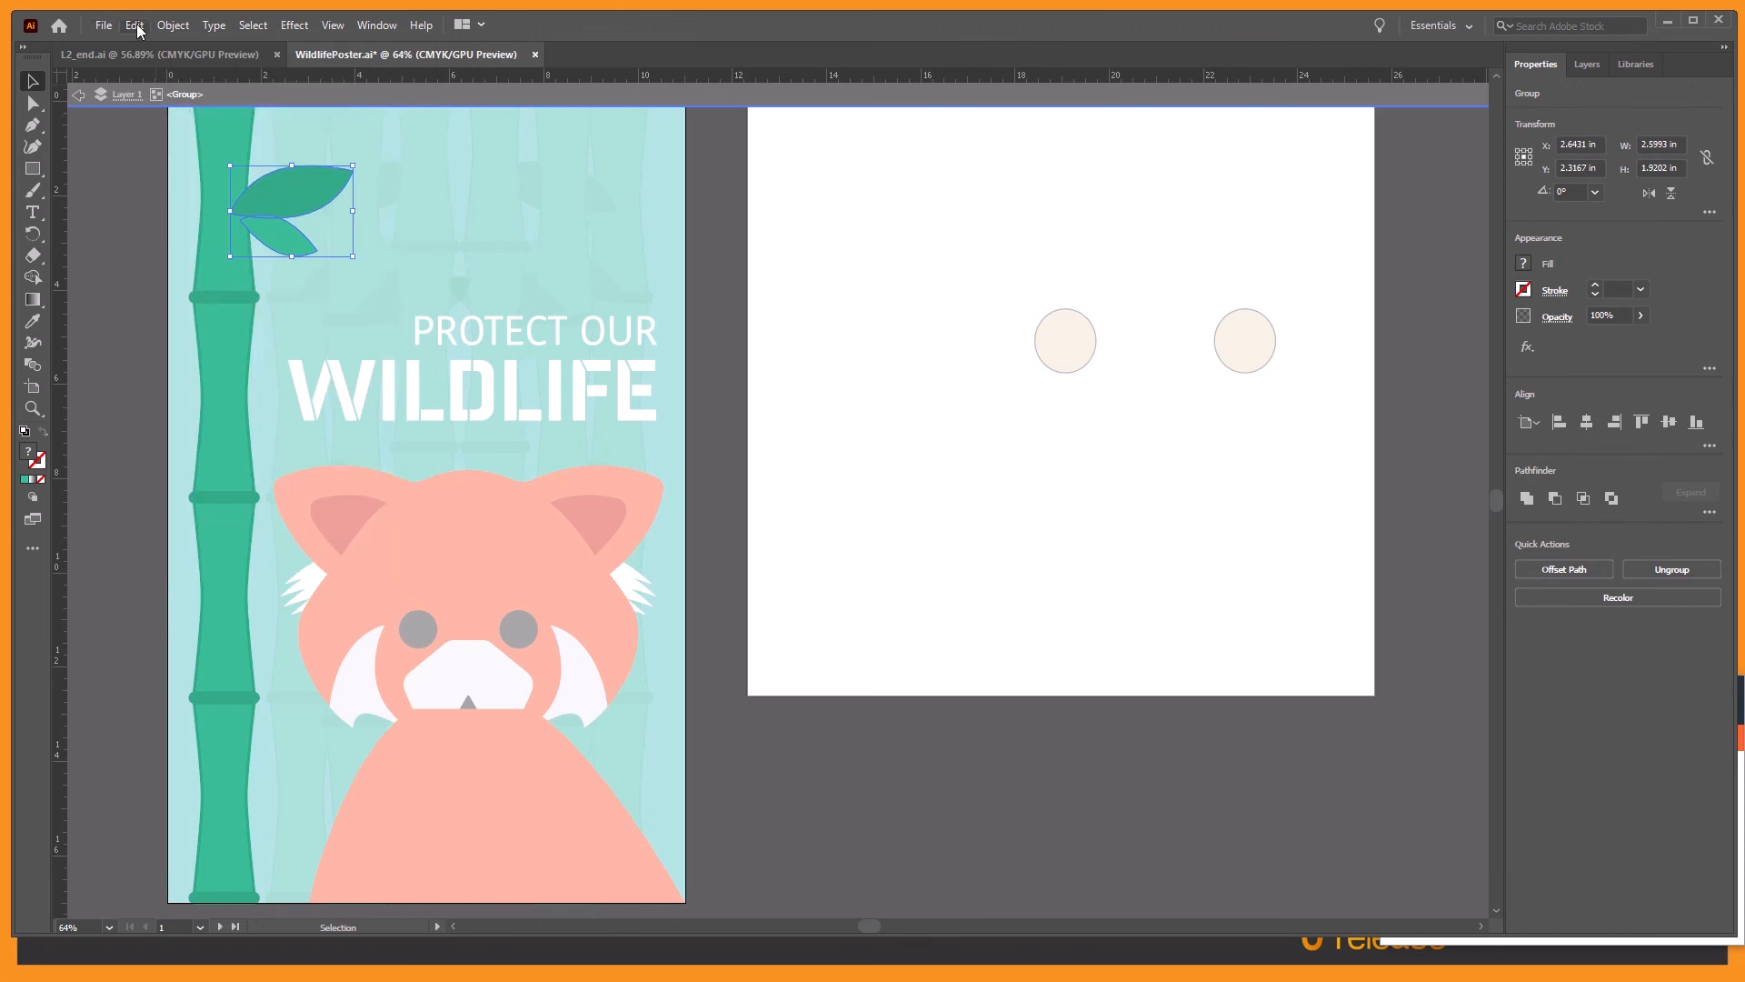
left_click(134, 27)
left_click(171, 133)
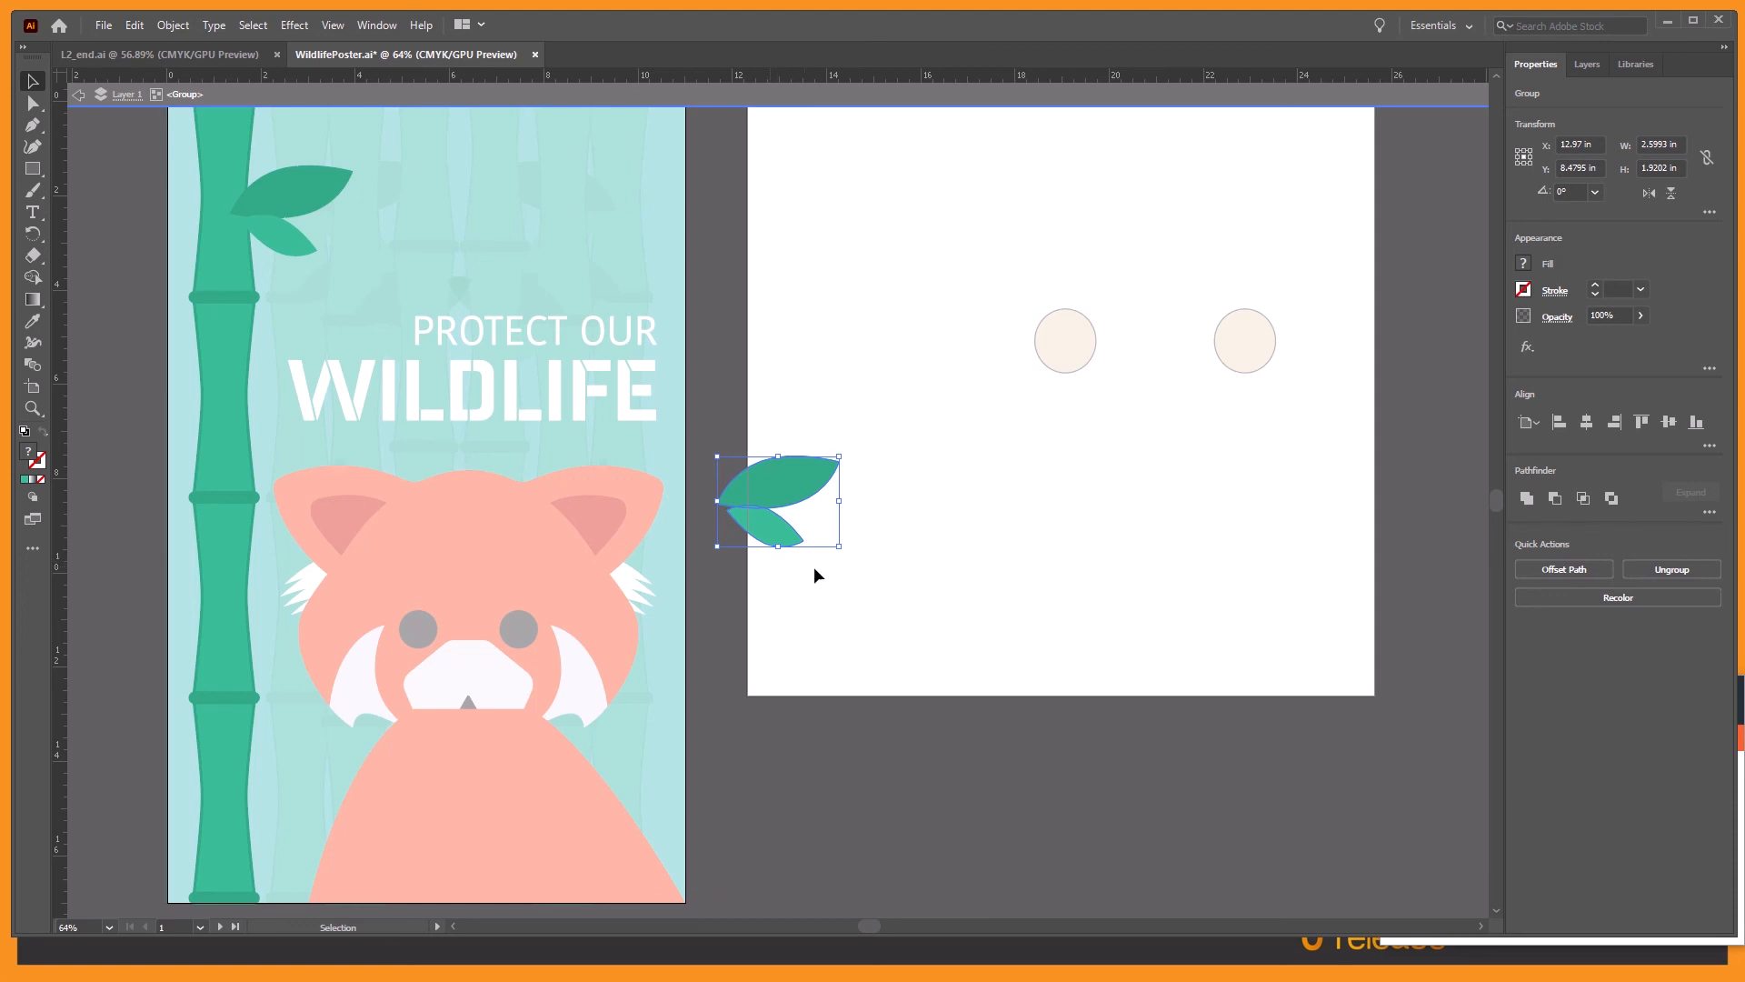
left_click_drag(780, 488, 266, 283)
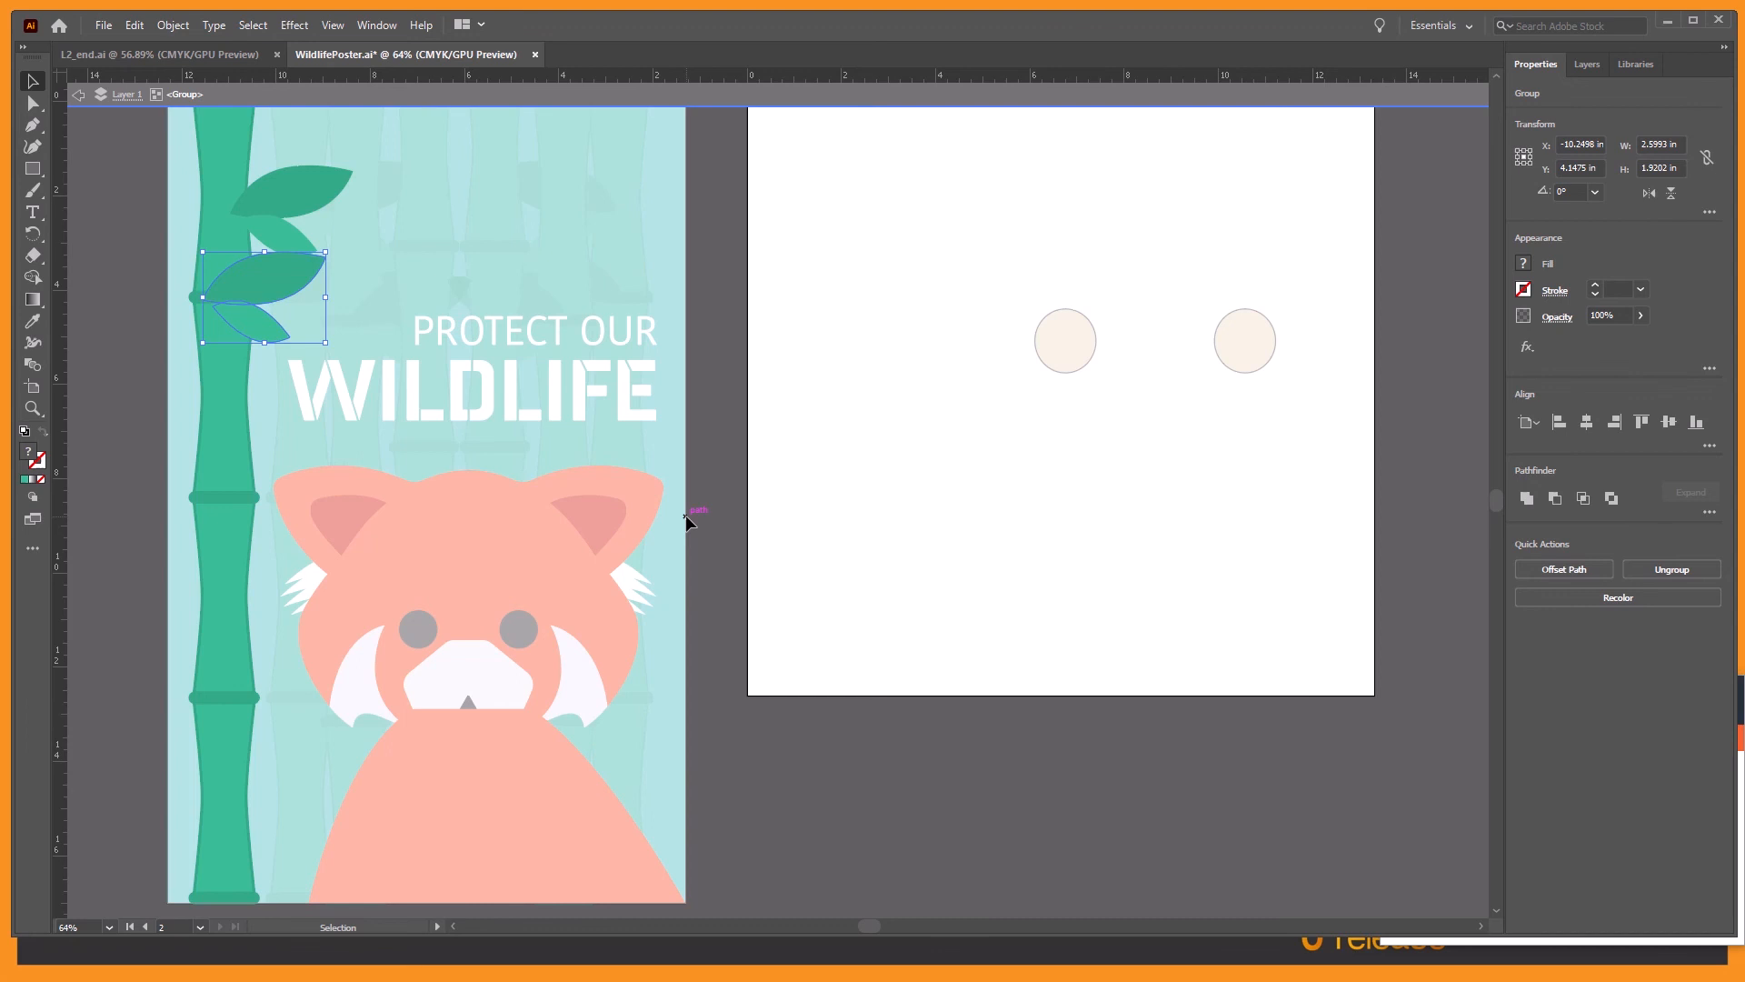
key("Escape")
left_click(731, 325)
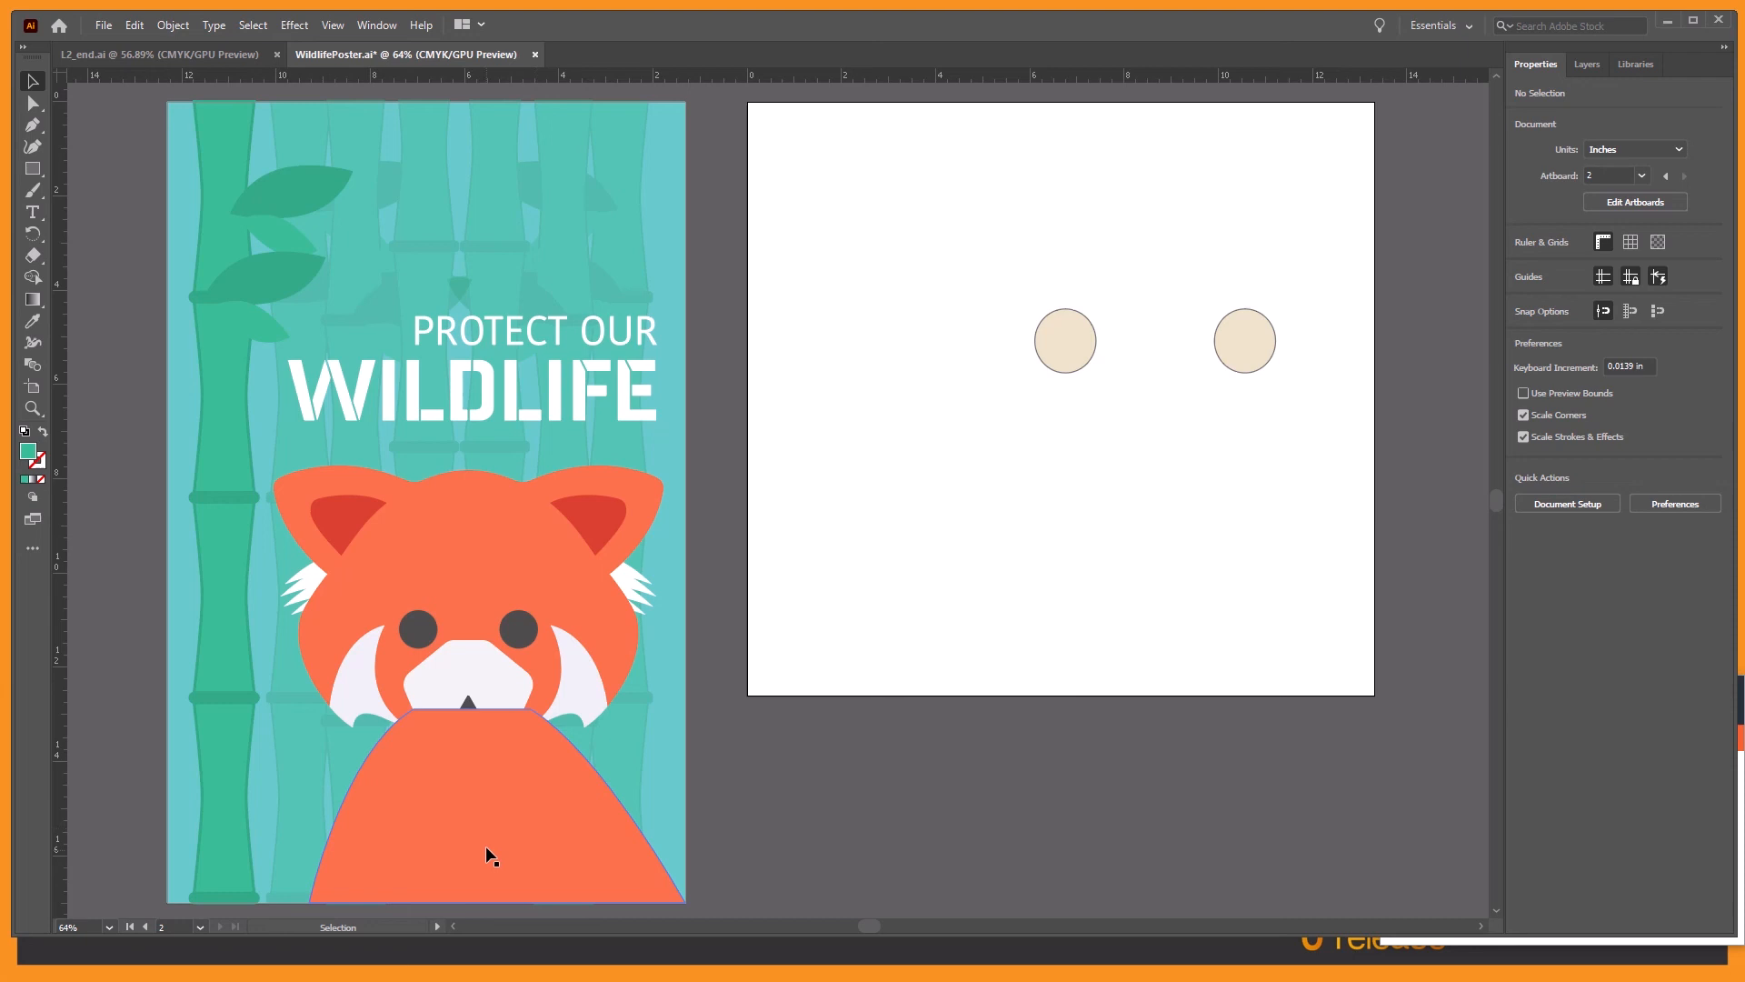
Step: Send the orange body shape to the back and bring it forward repeatedly until it sits above the background bamboo and behind the head
left_click(422, 836)
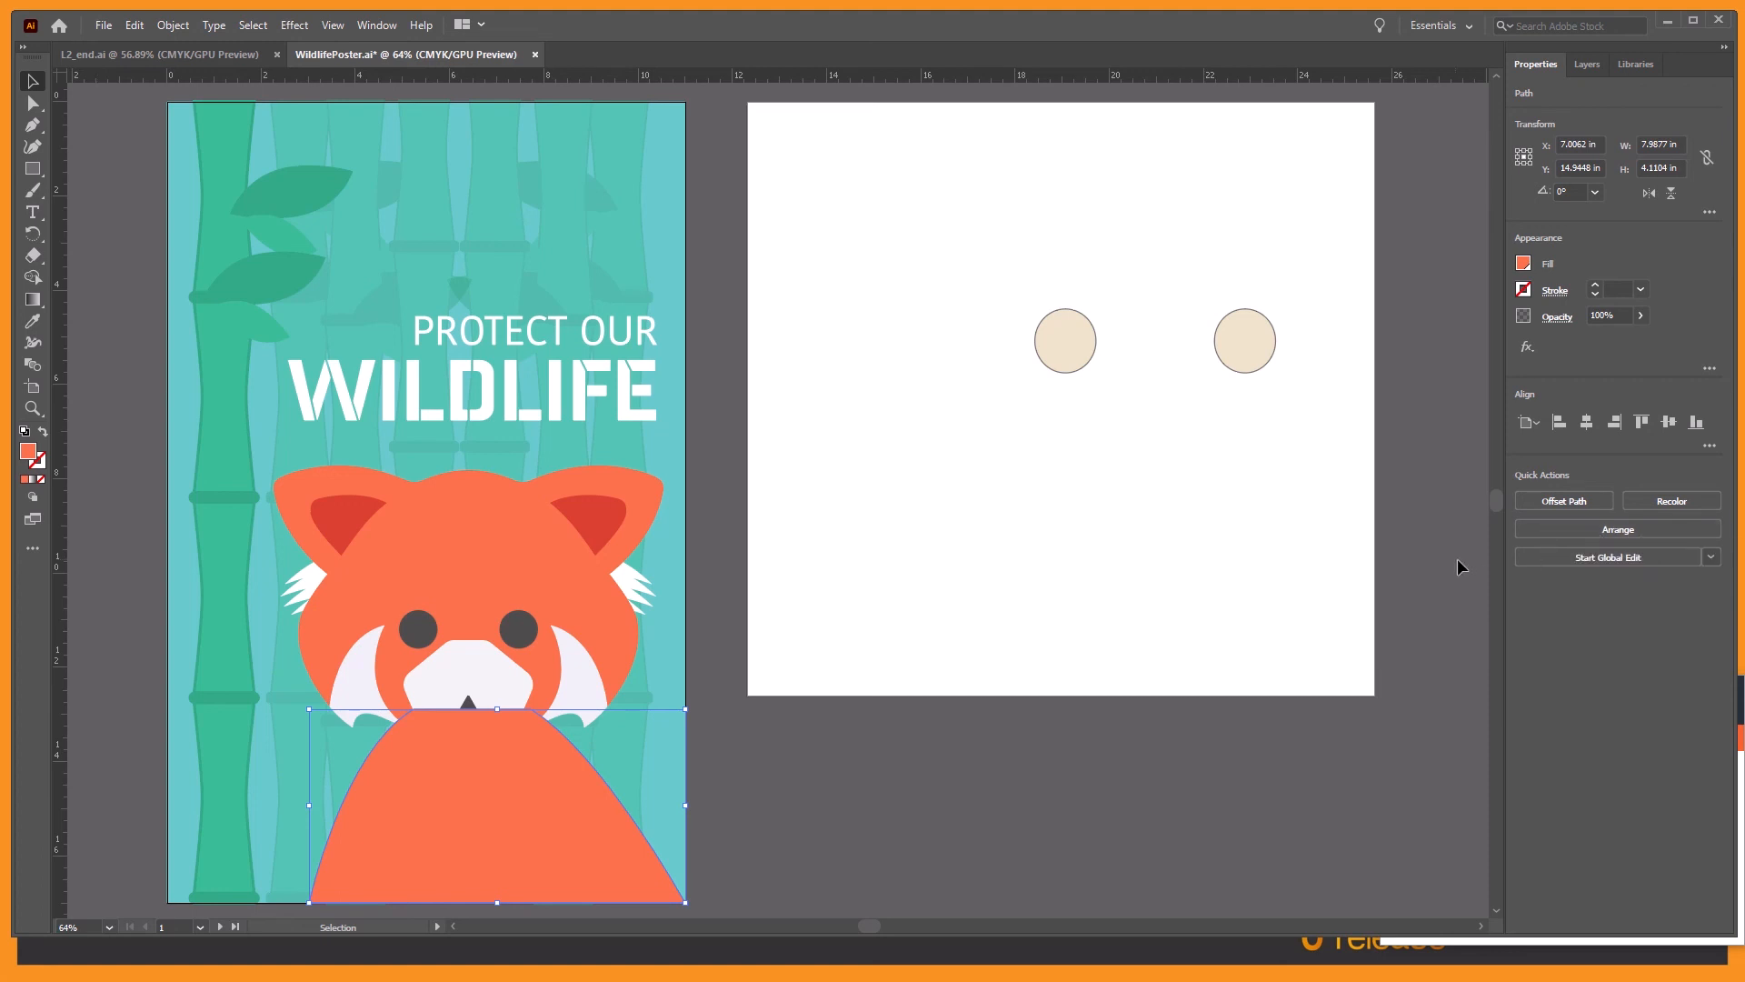
left_click(1618, 529)
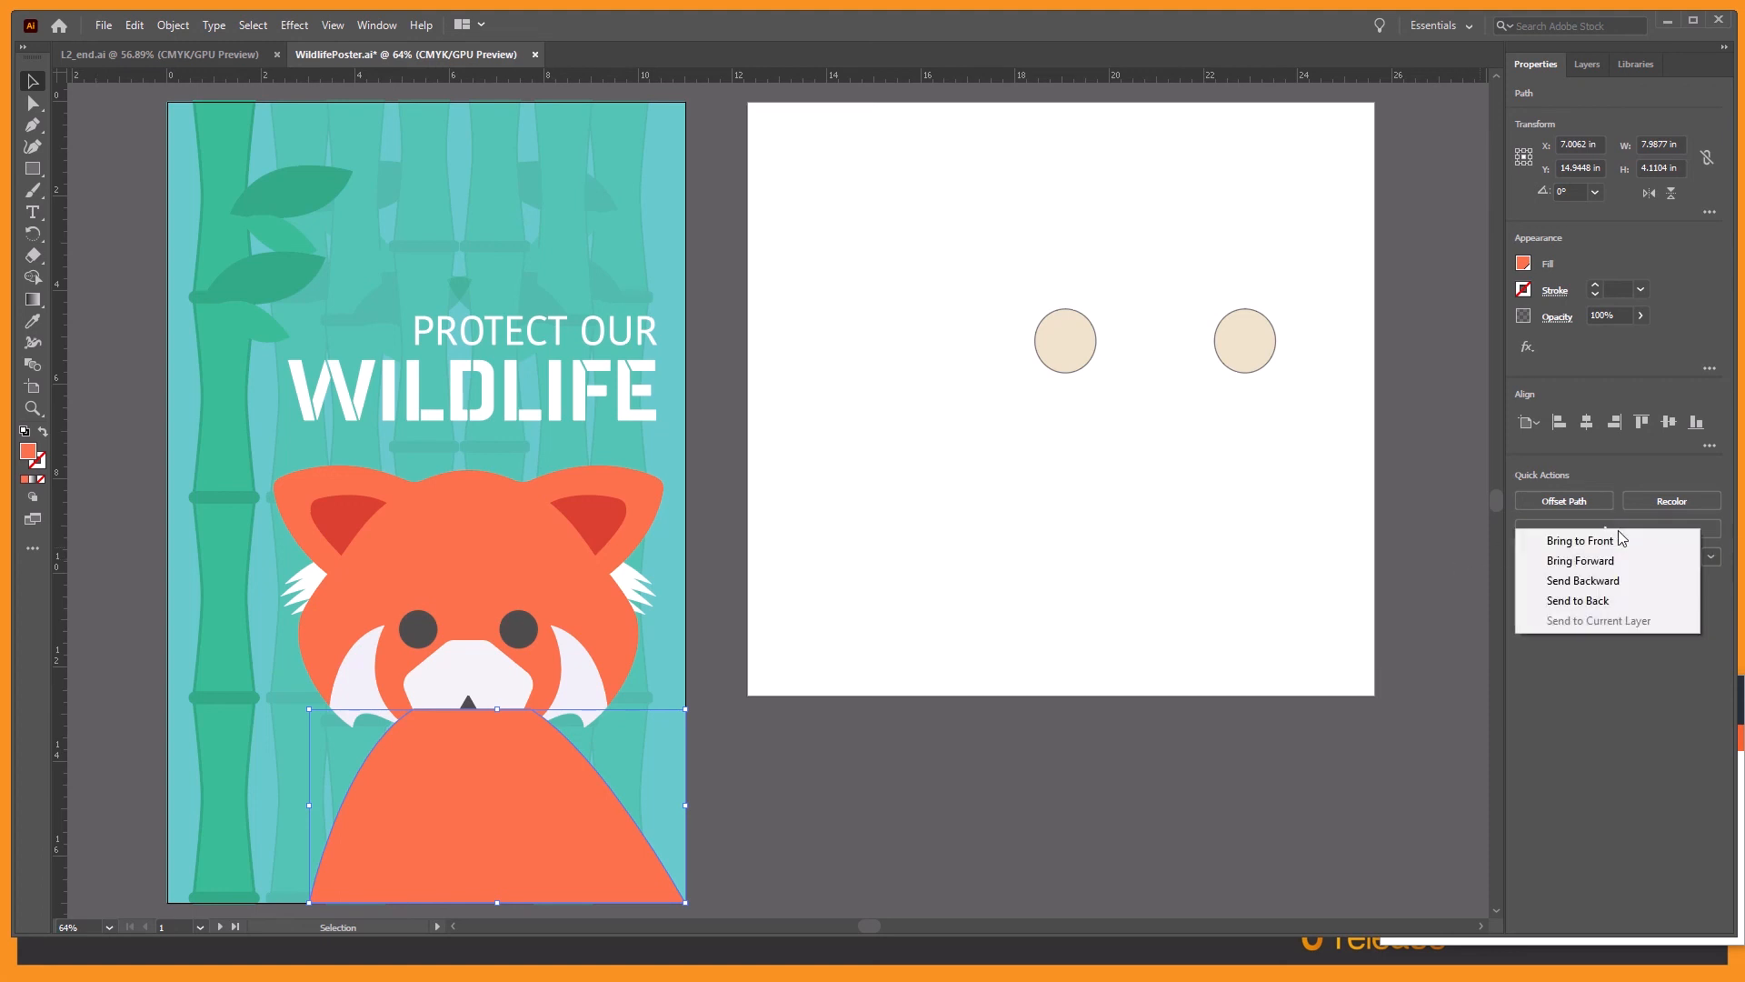
left_click(1598, 601)
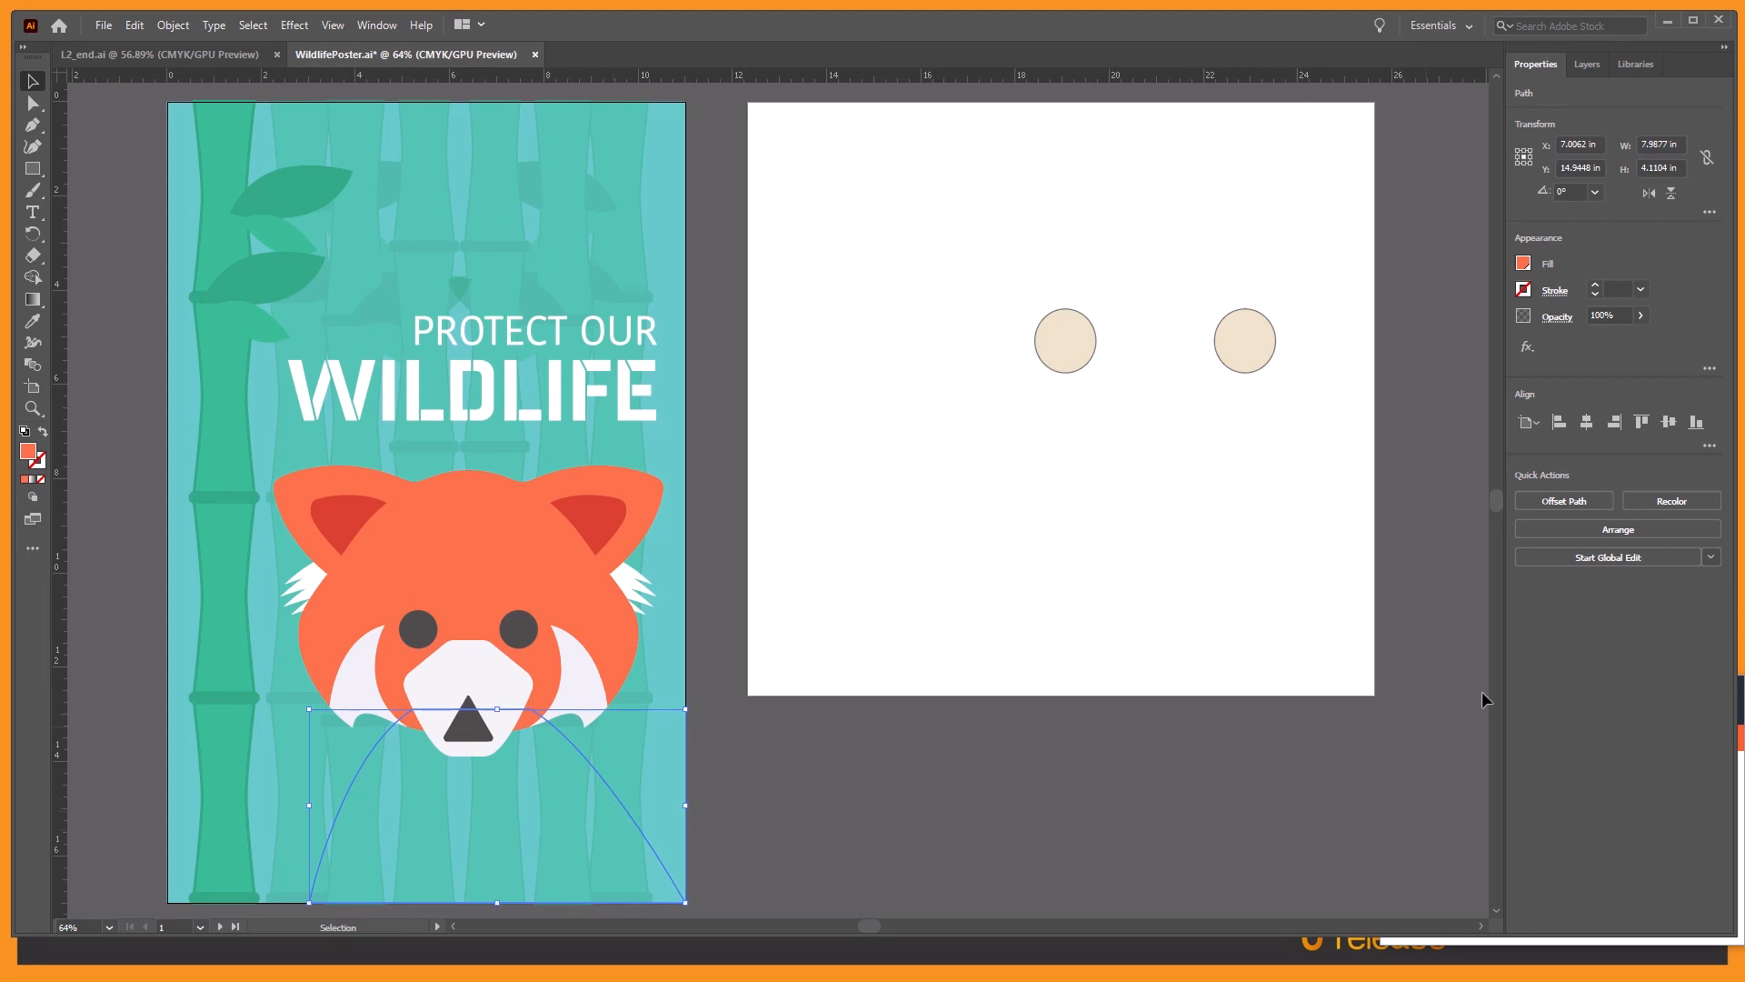
left_click(1627, 525)
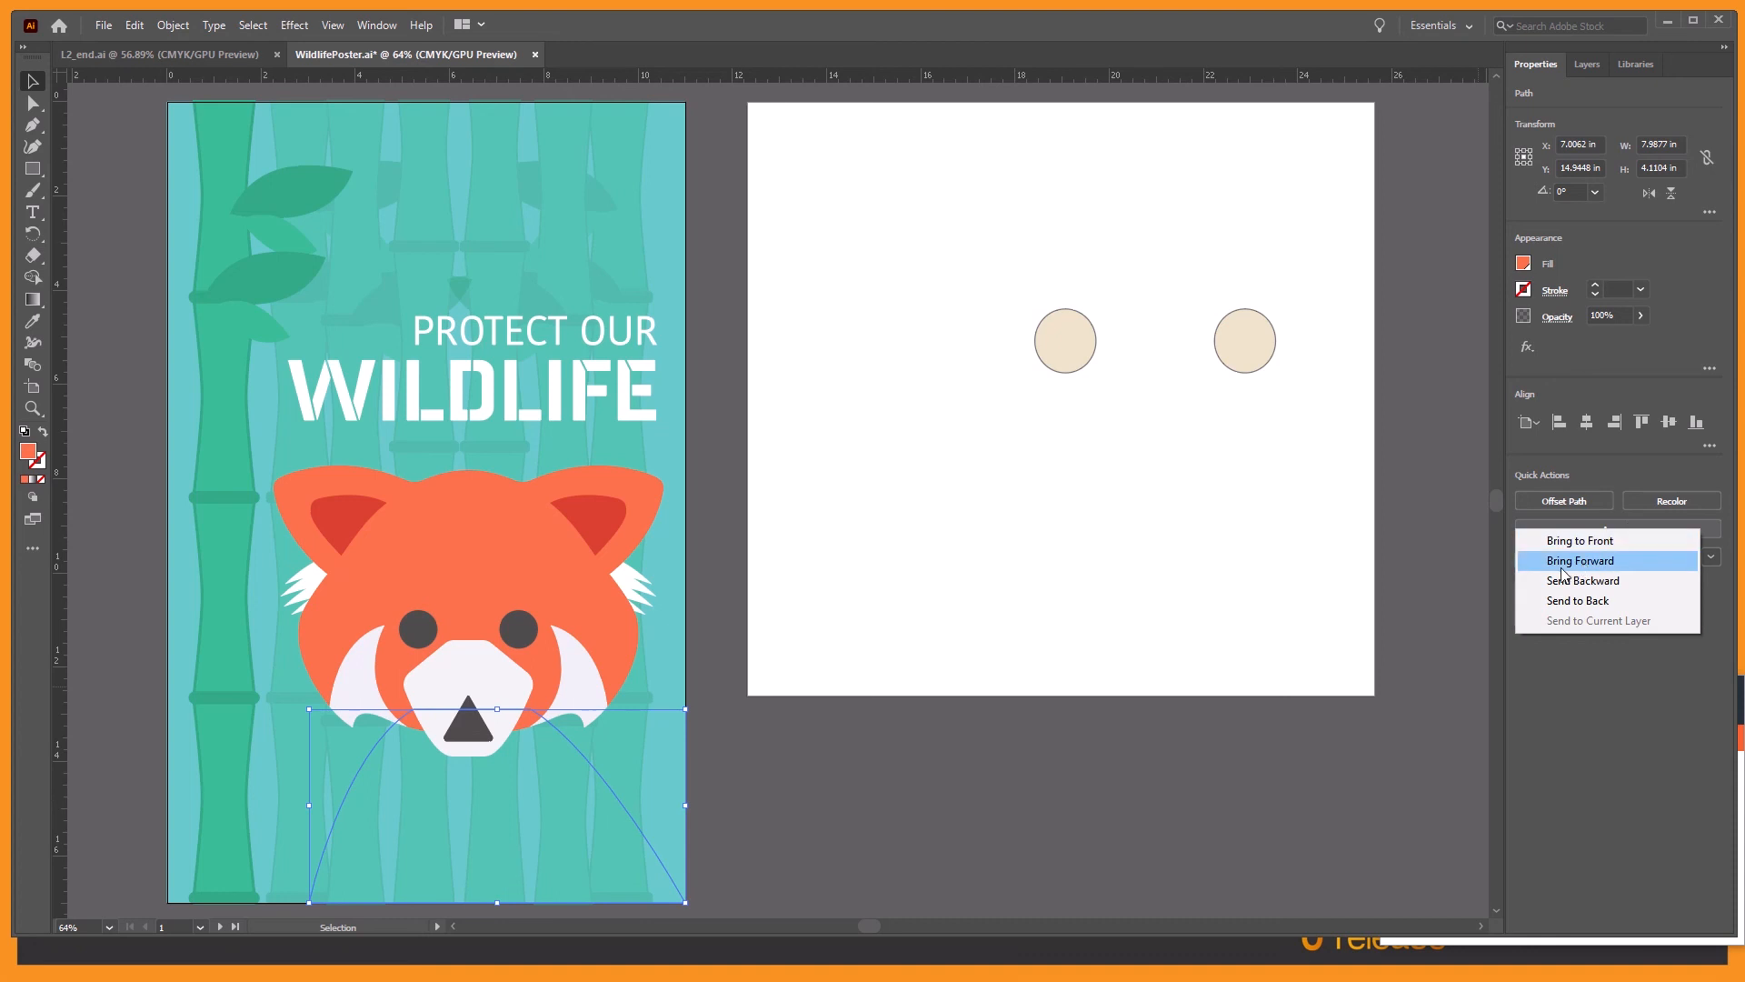
left_click(1593, 565)
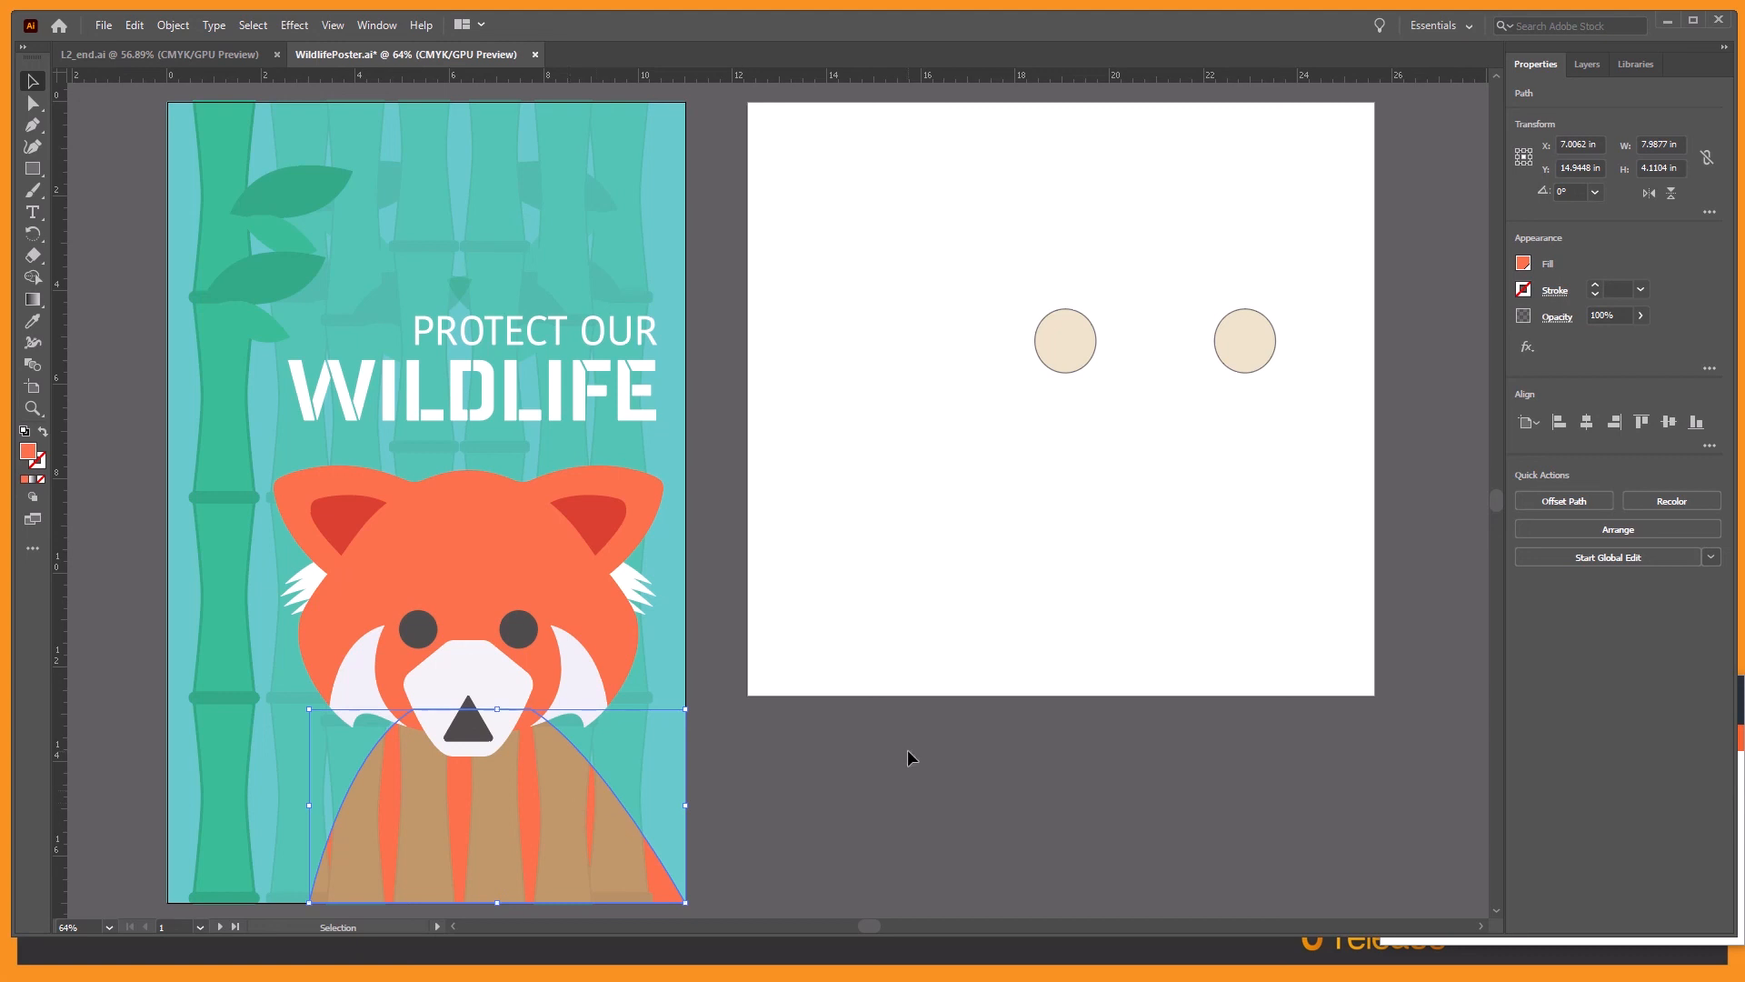
left_click(1614, 533)
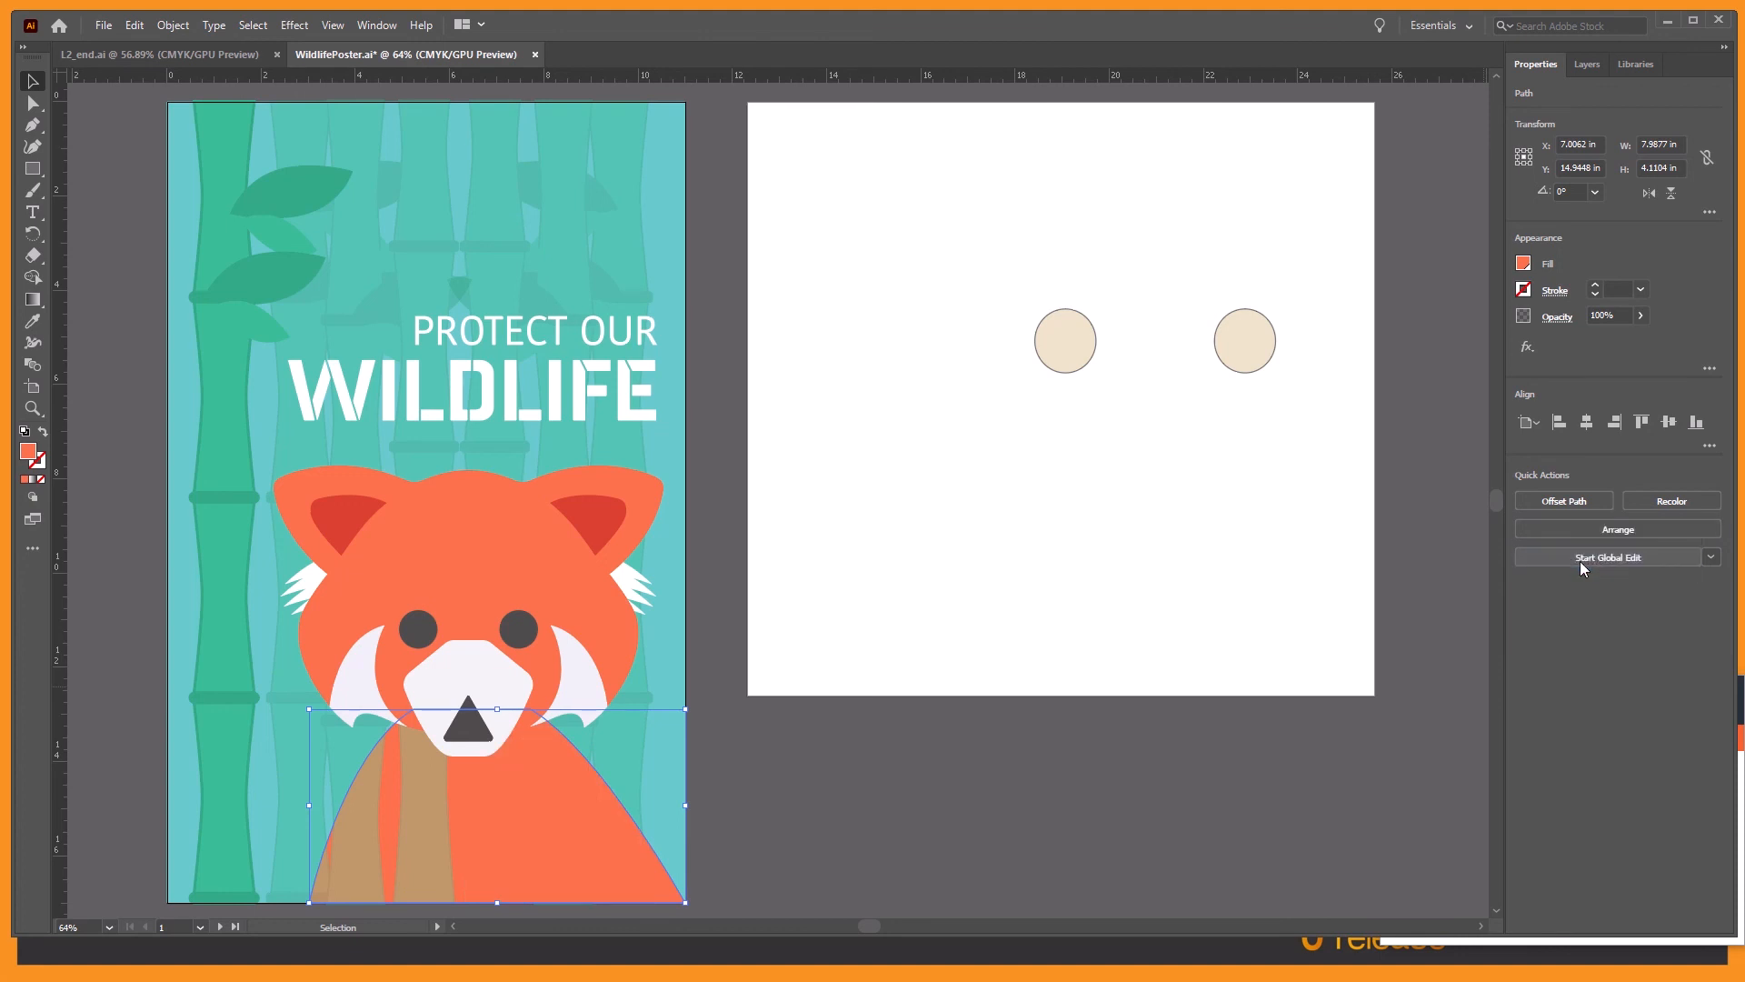
left_click(1569, 531)
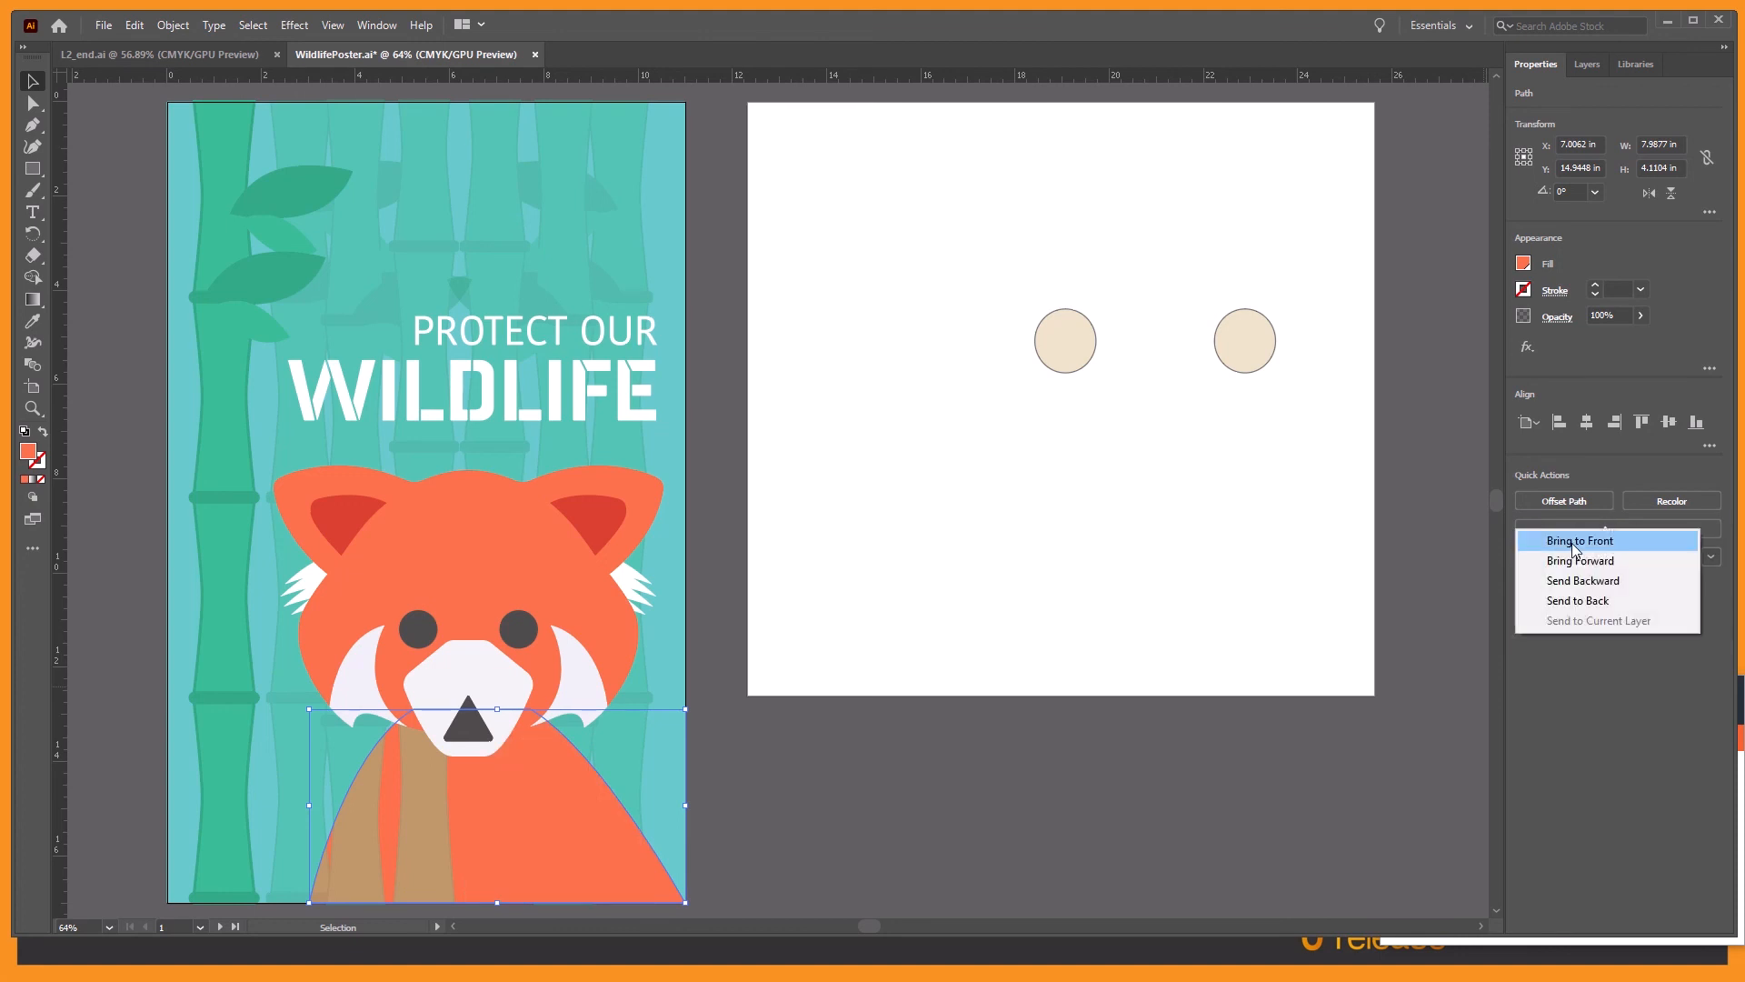
left_click(1576, 562)
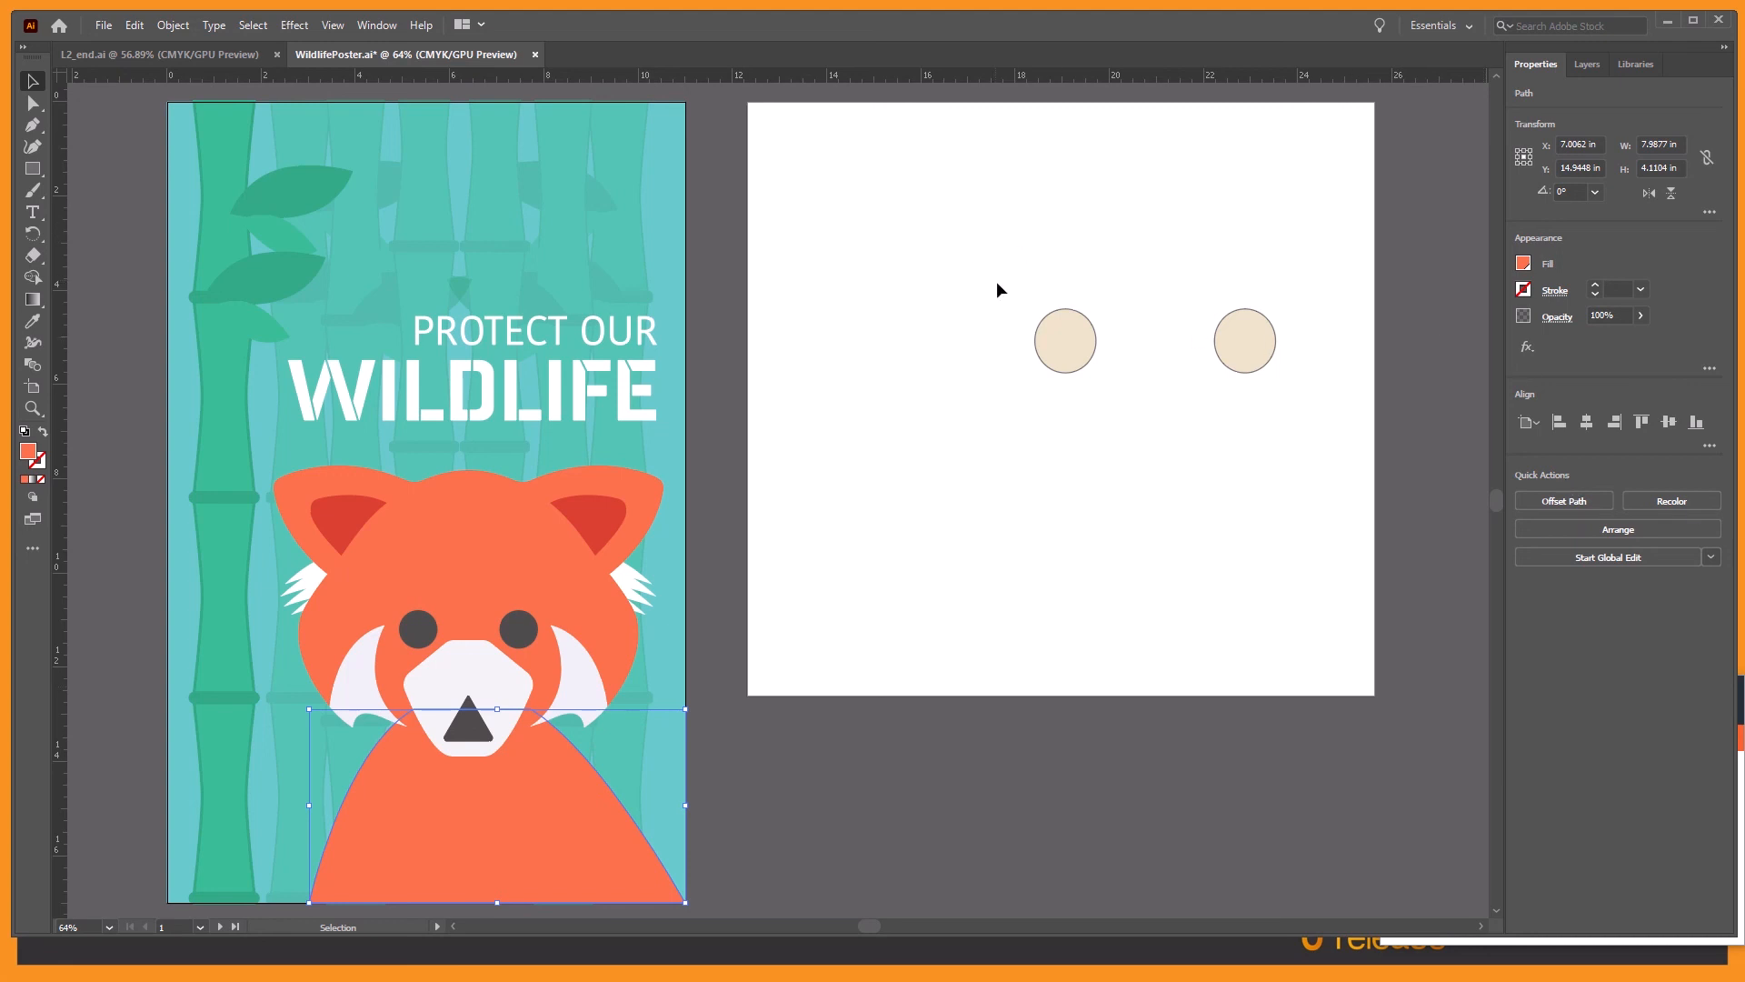
Step: Scale the two beige circles down together proportionally to about 0.35 in high and set their combined width to 1.3 in
left_click_drag(996, 266, 1294, 438)
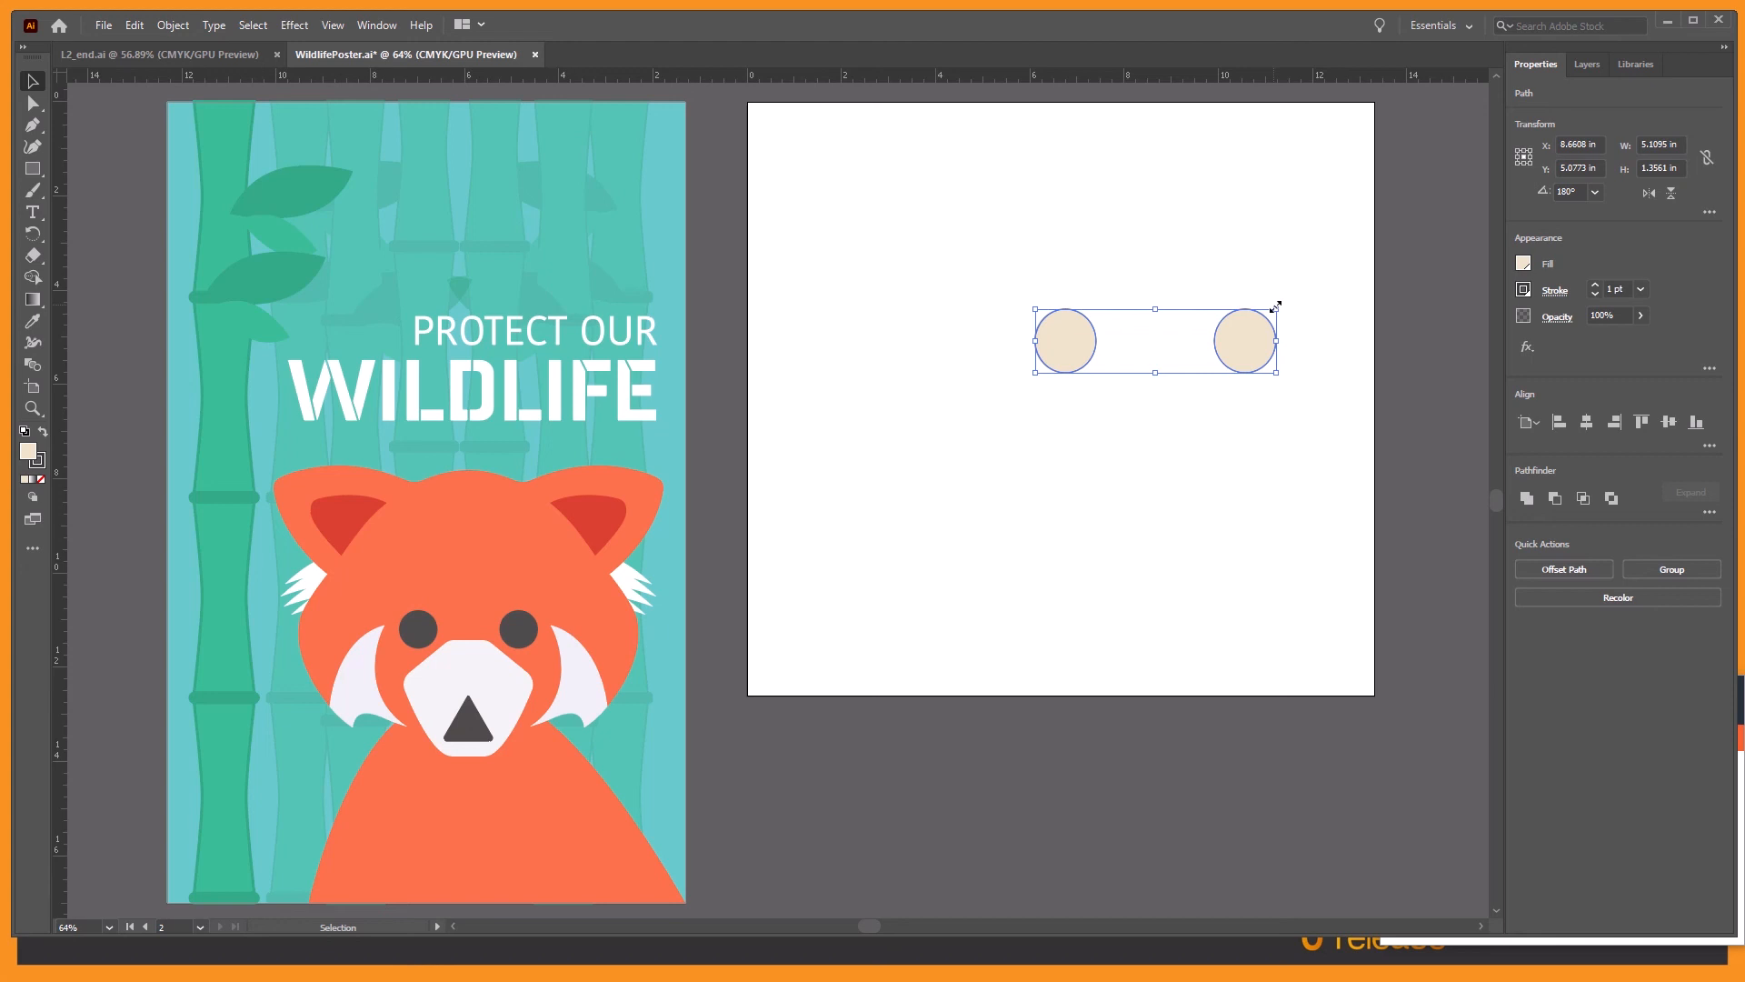
left_click_drag(1276, 306, 1193, 355)
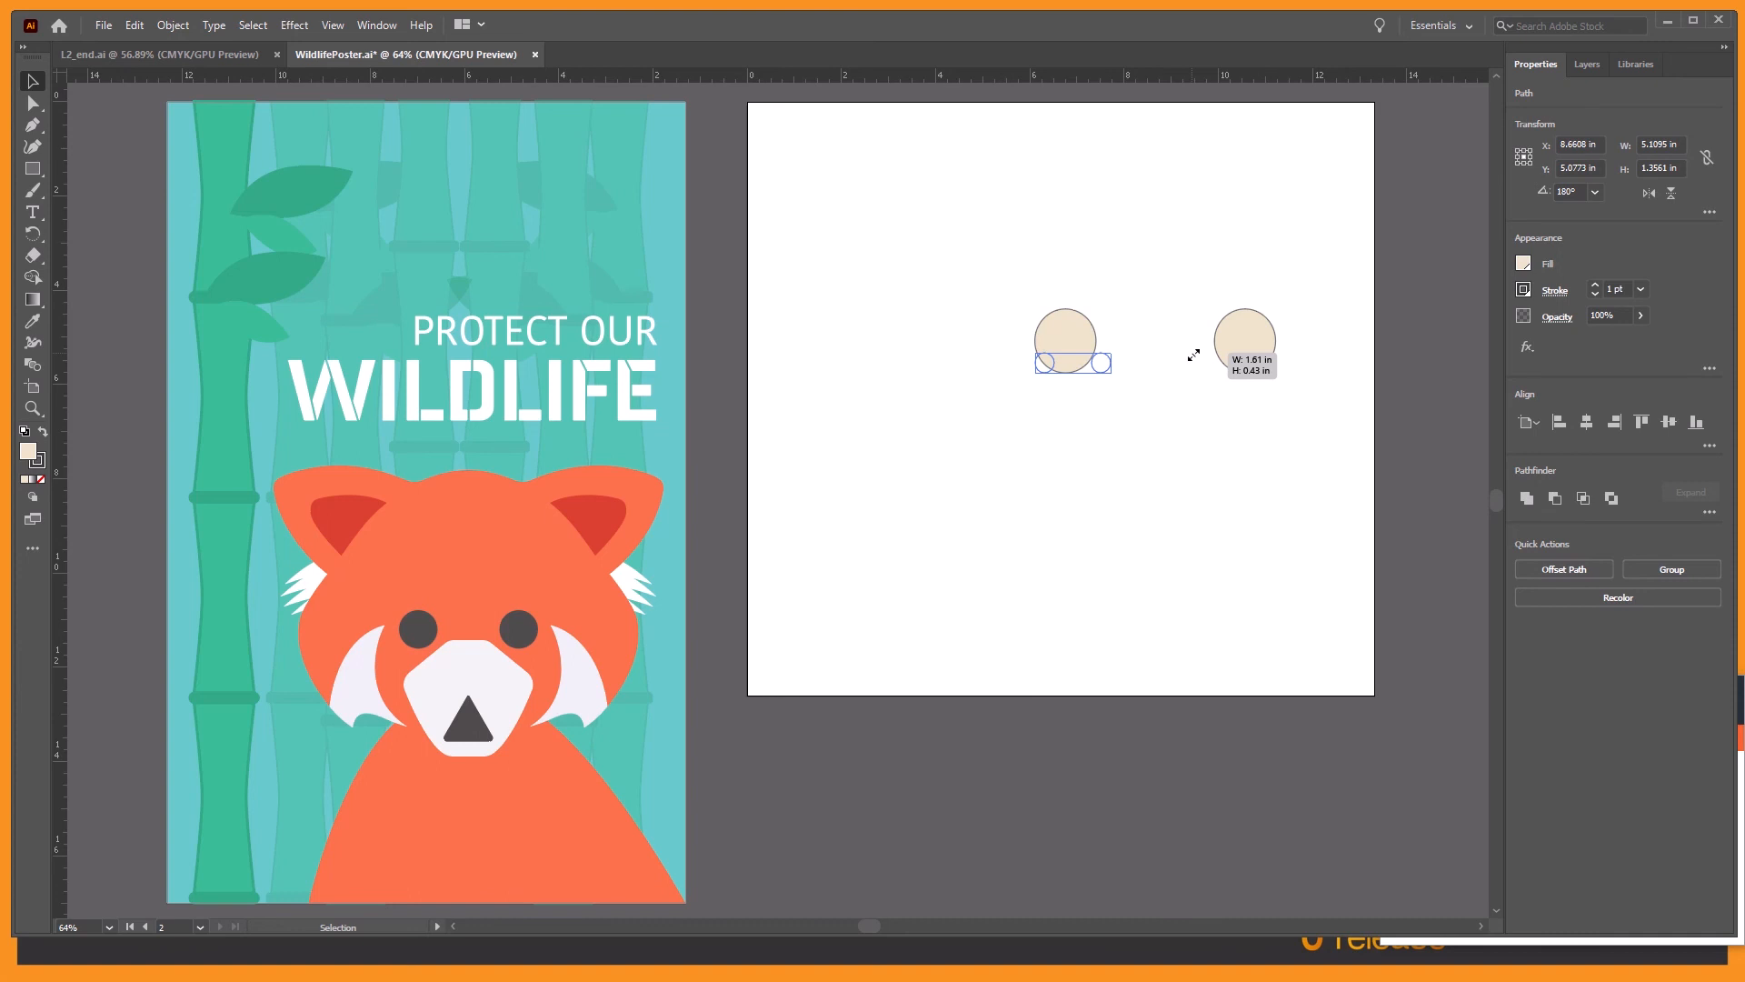
left_click_drag(1194, 356, 1190, 360)
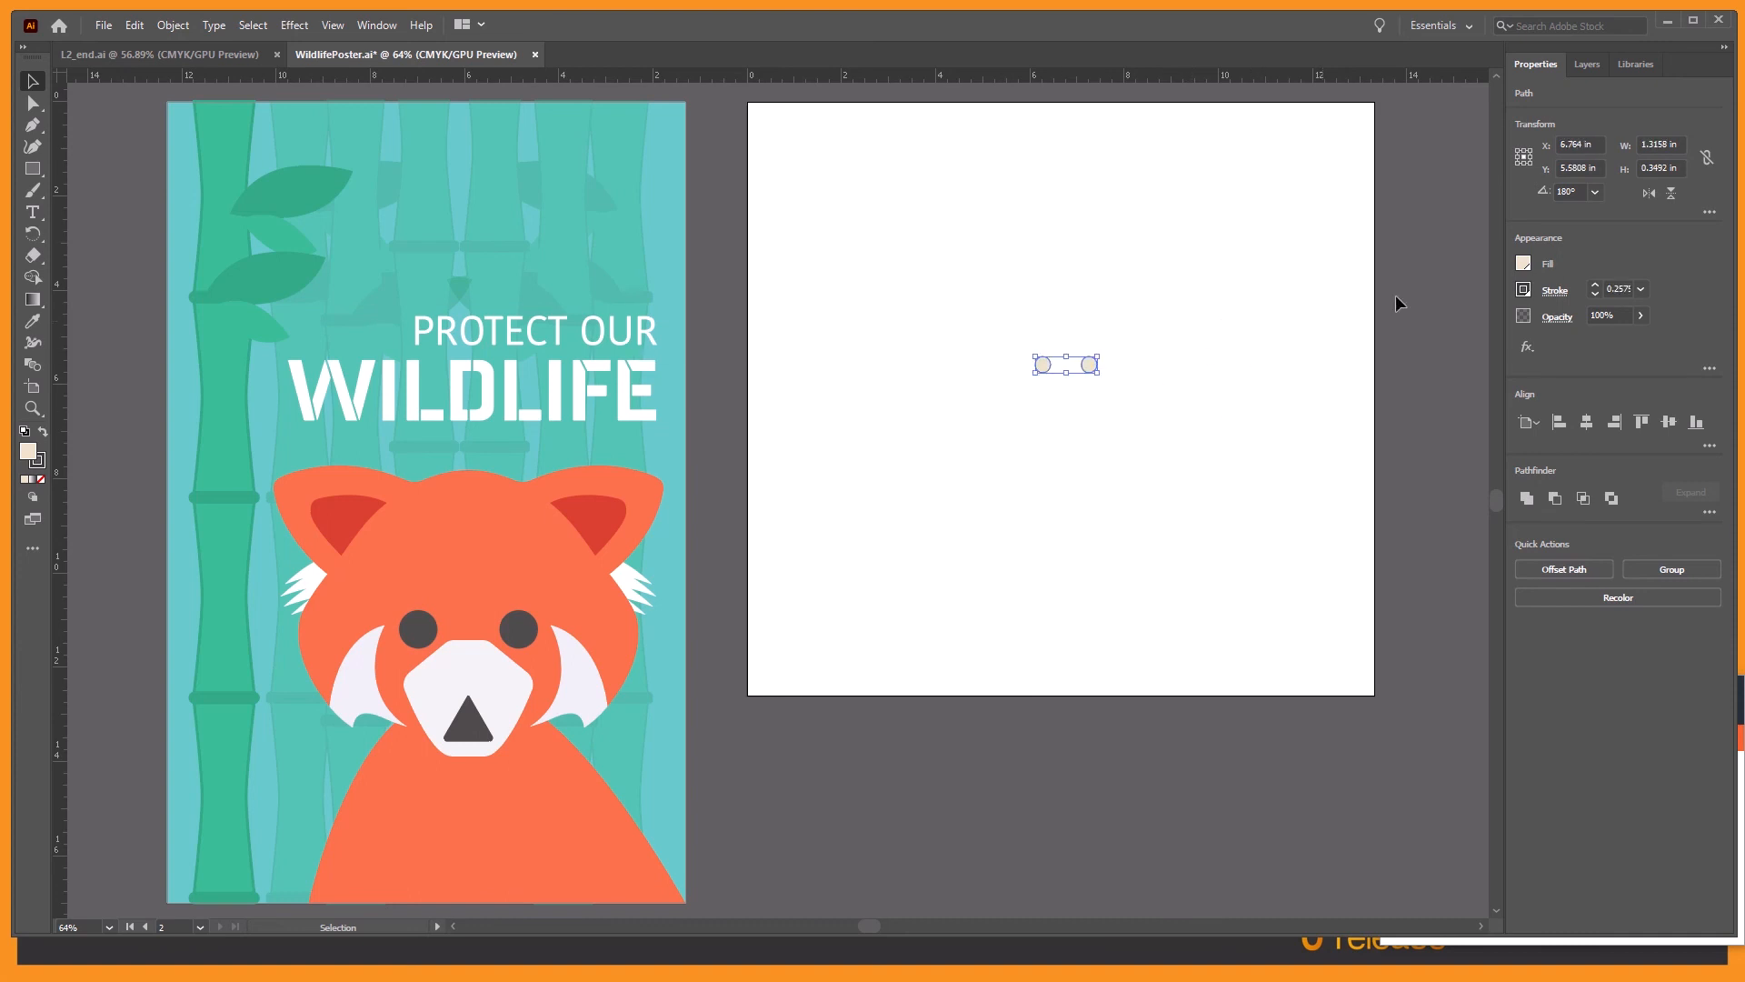
left_click(1644, 144)
left_click_drag(1644, 144, 1682, 142)
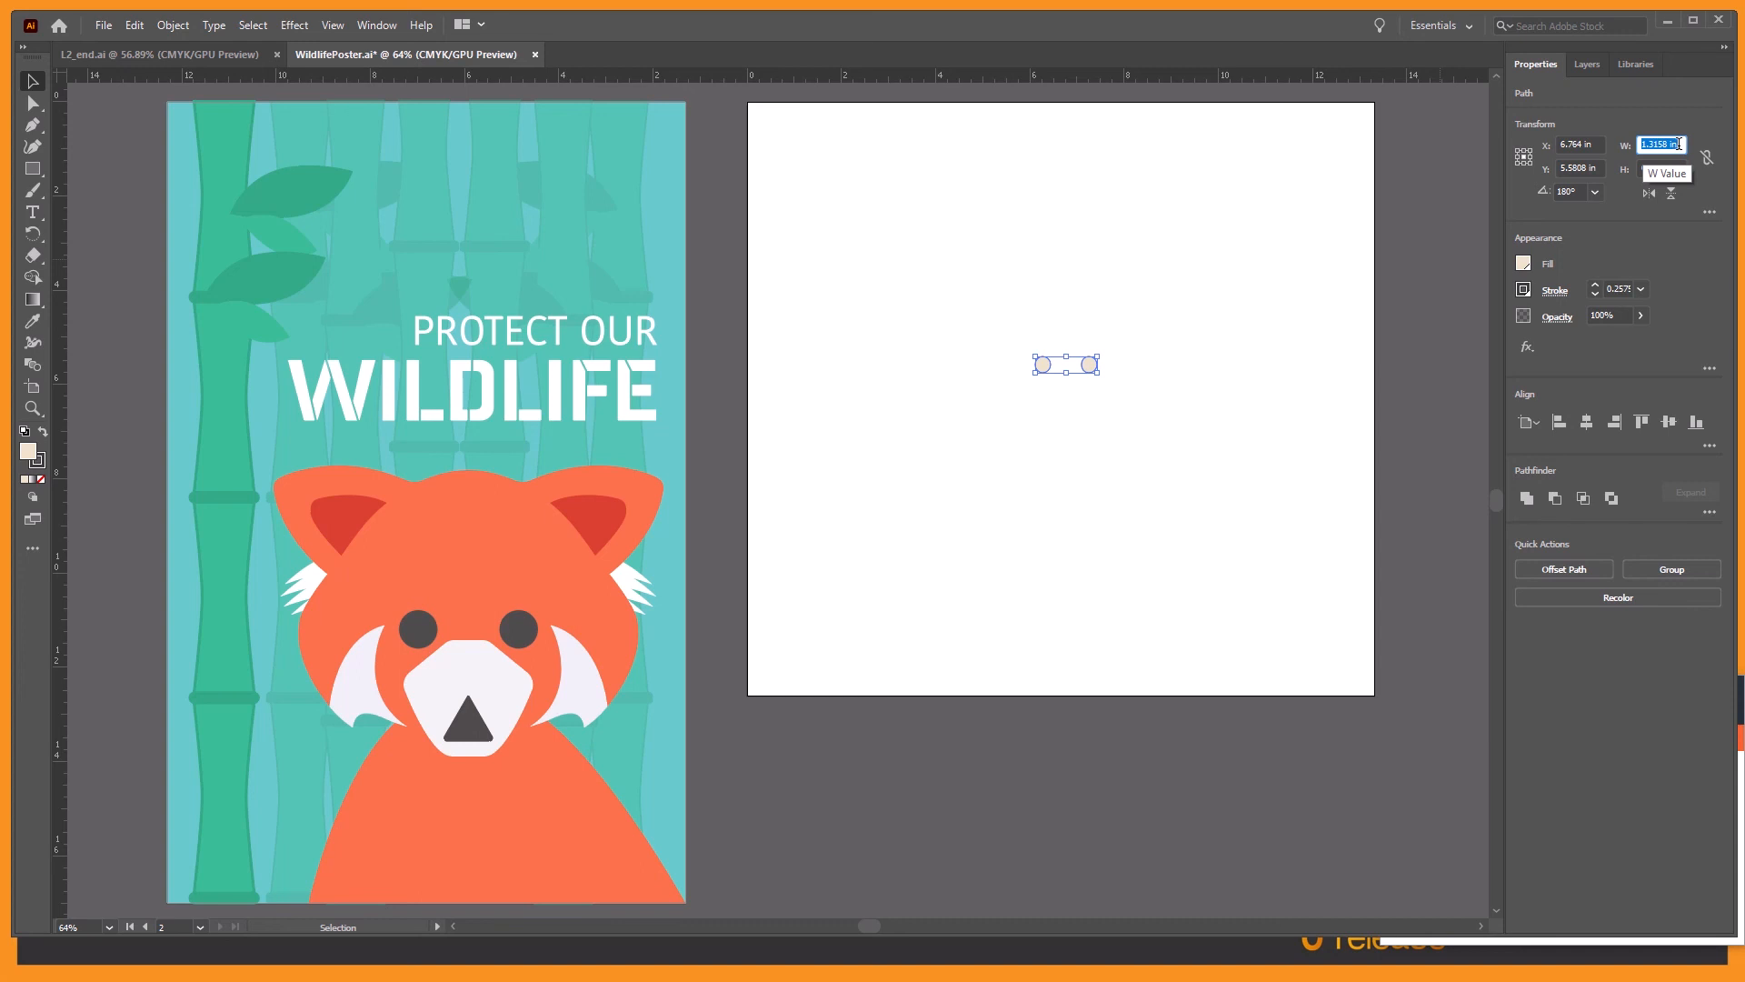
type("1.3")
key("Return")
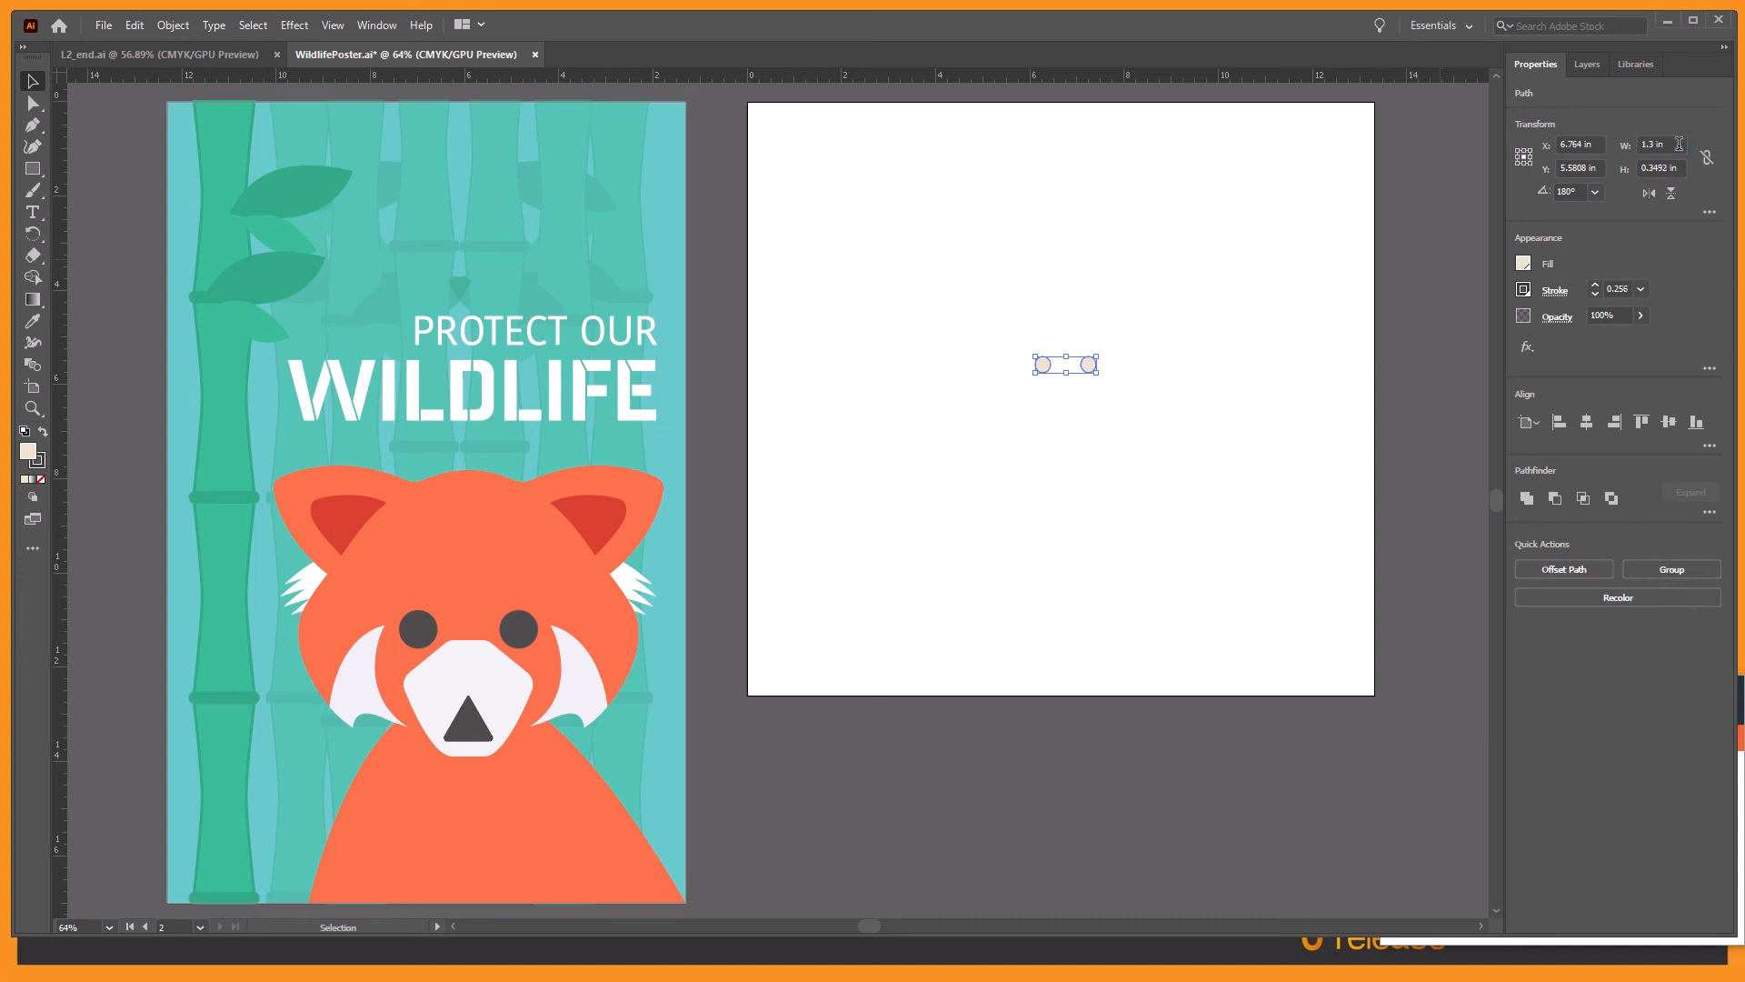
Step: Move one beige circle onto the center of the panda's left-hand dark eye and bring it to the front
left_click(1259, 263)
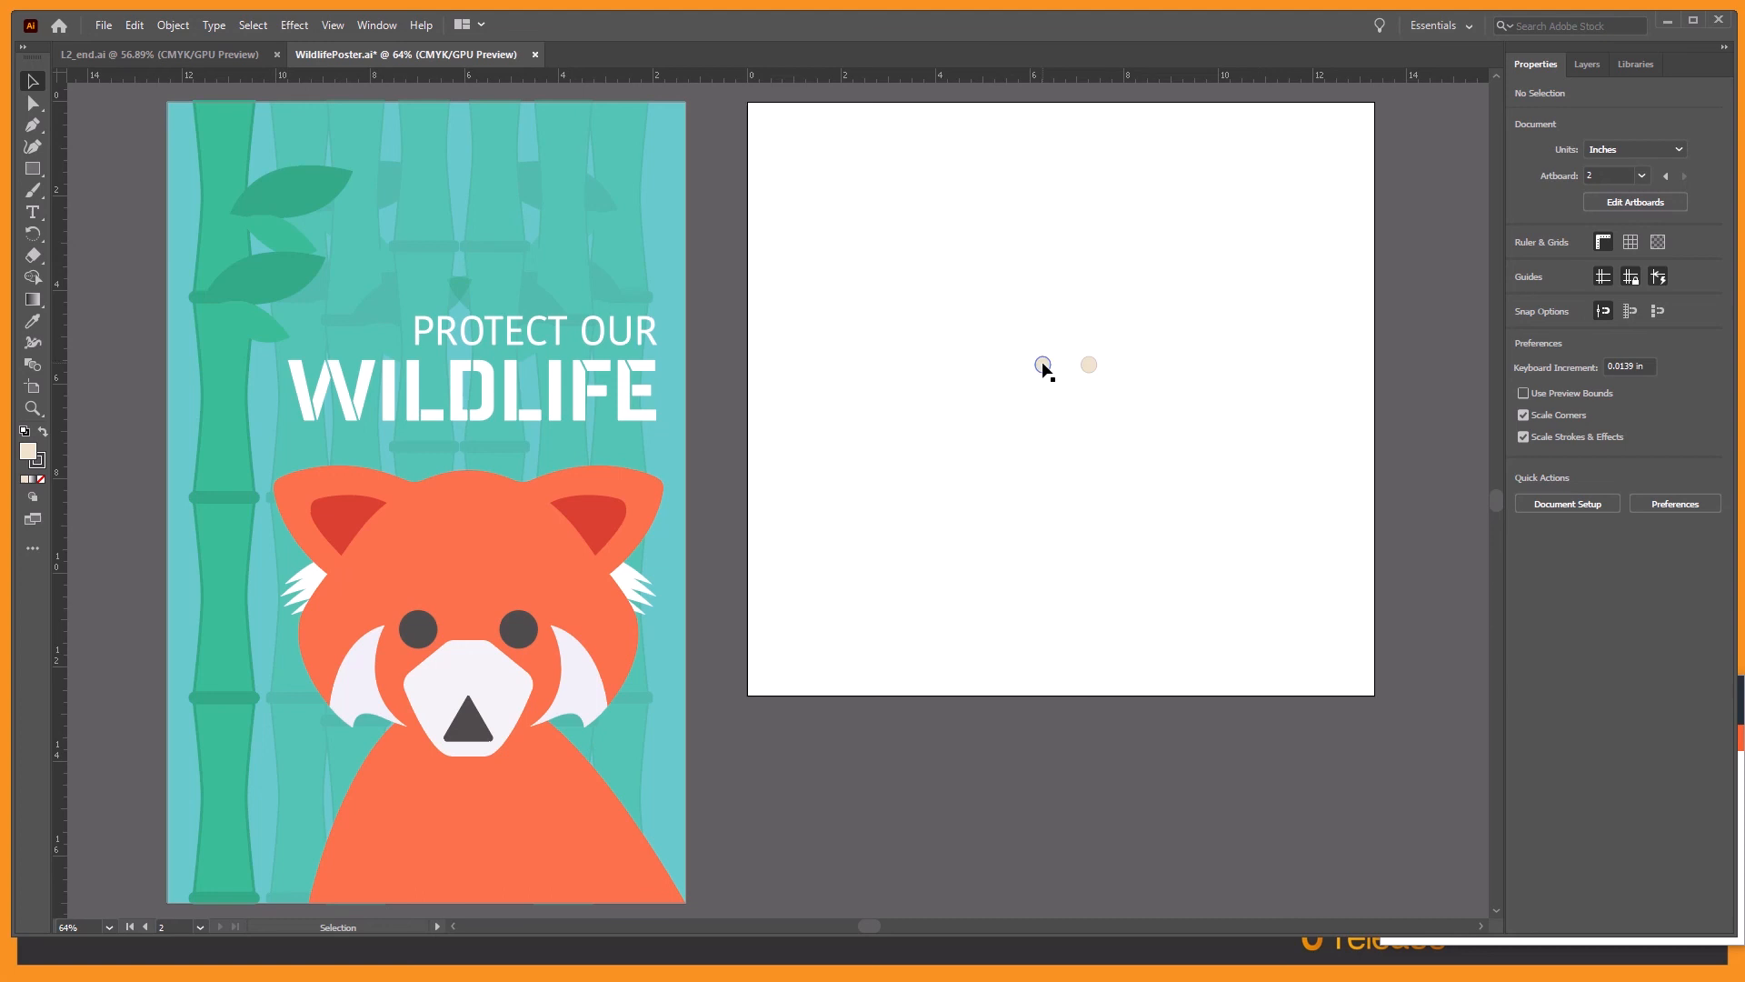
left_click_drag(1042, 363, 419, 631)
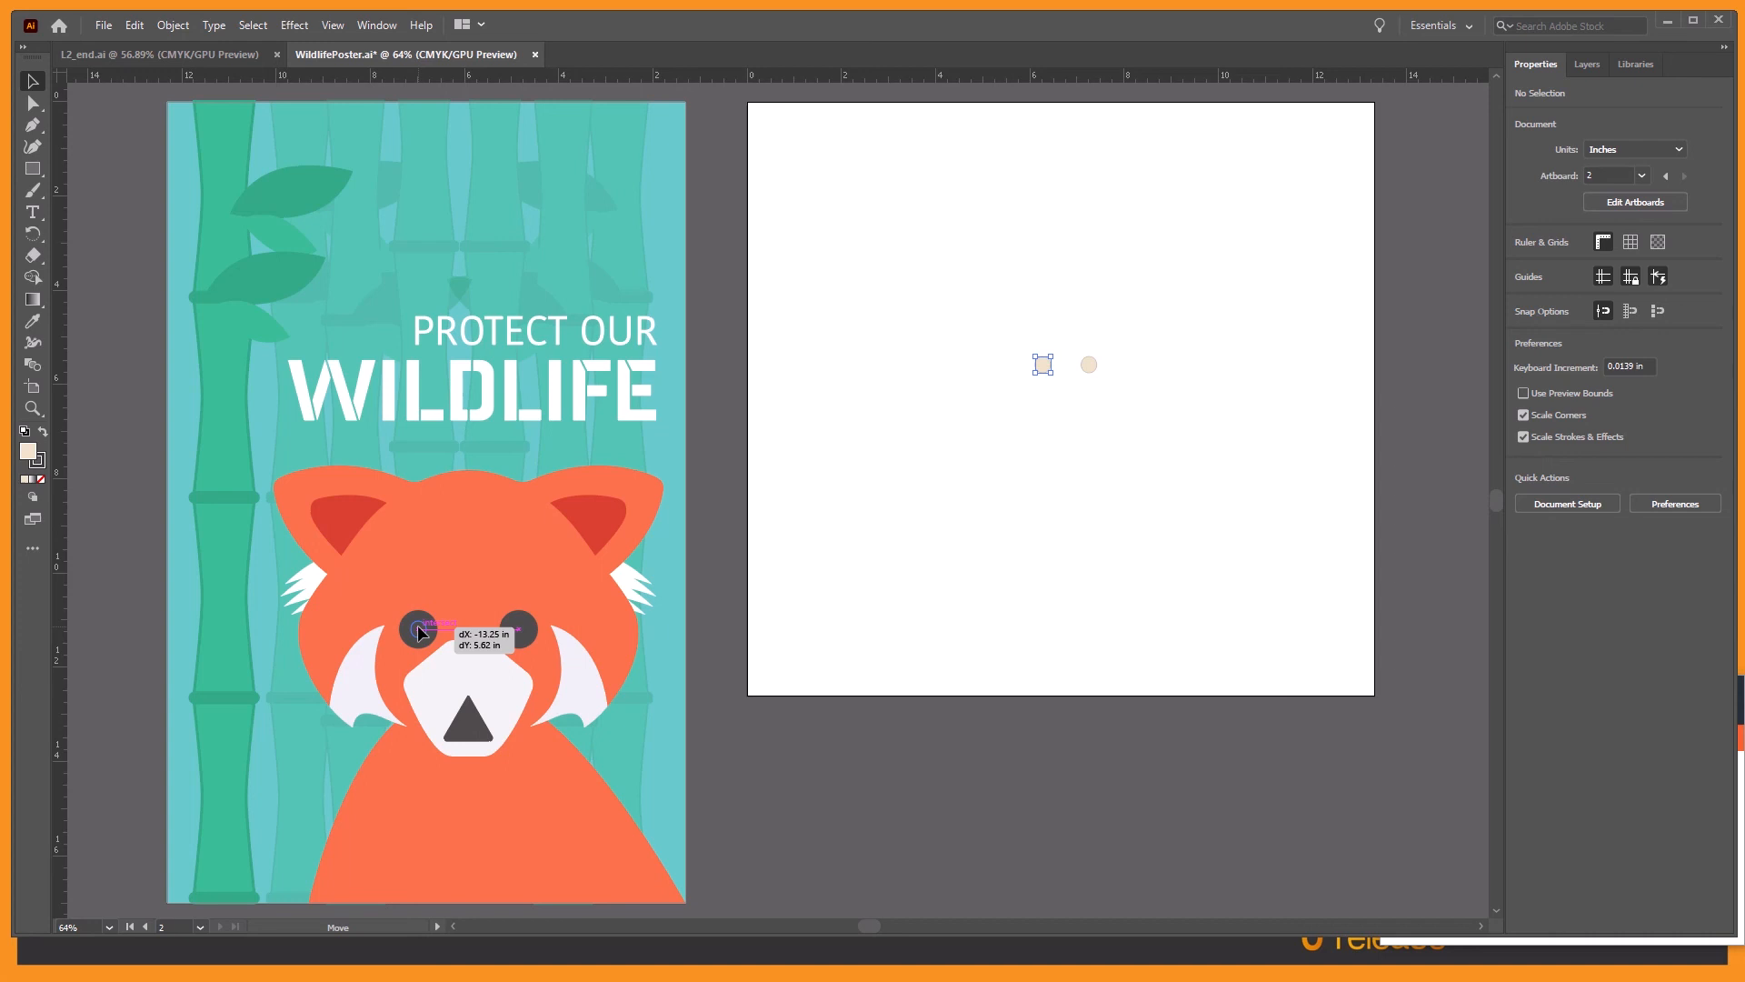
left_click_drag(419, 631, 419, 631)
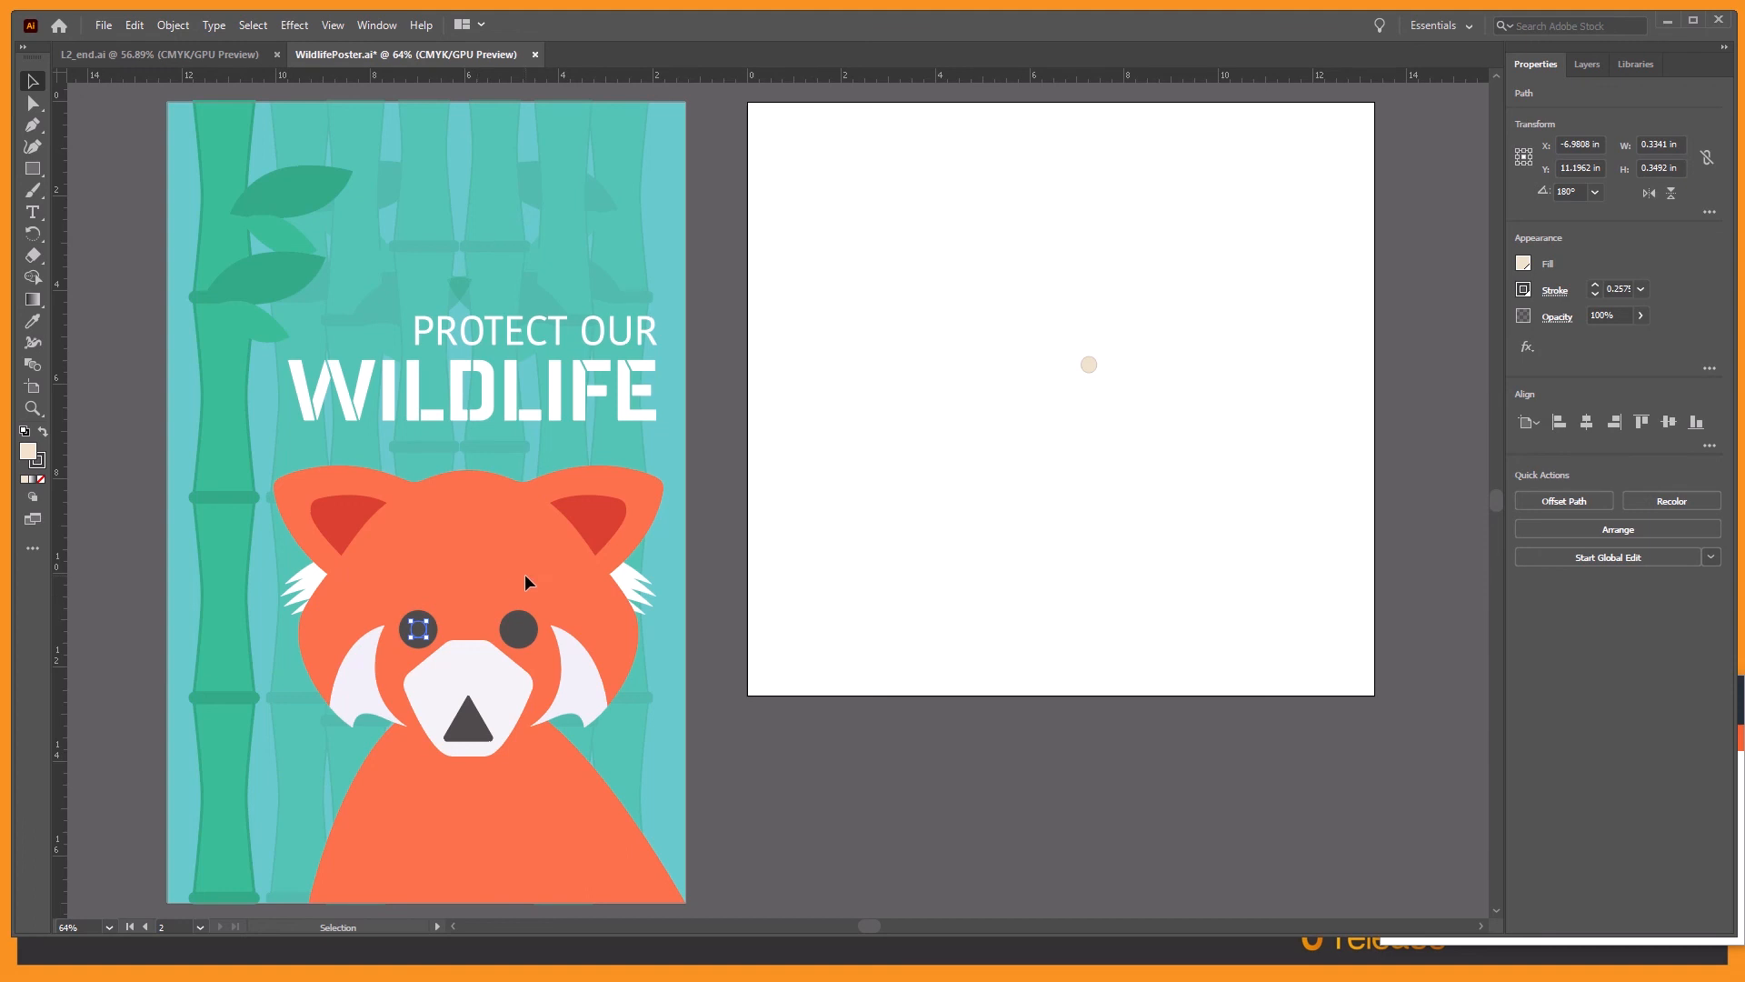
left_click(1628, 533)
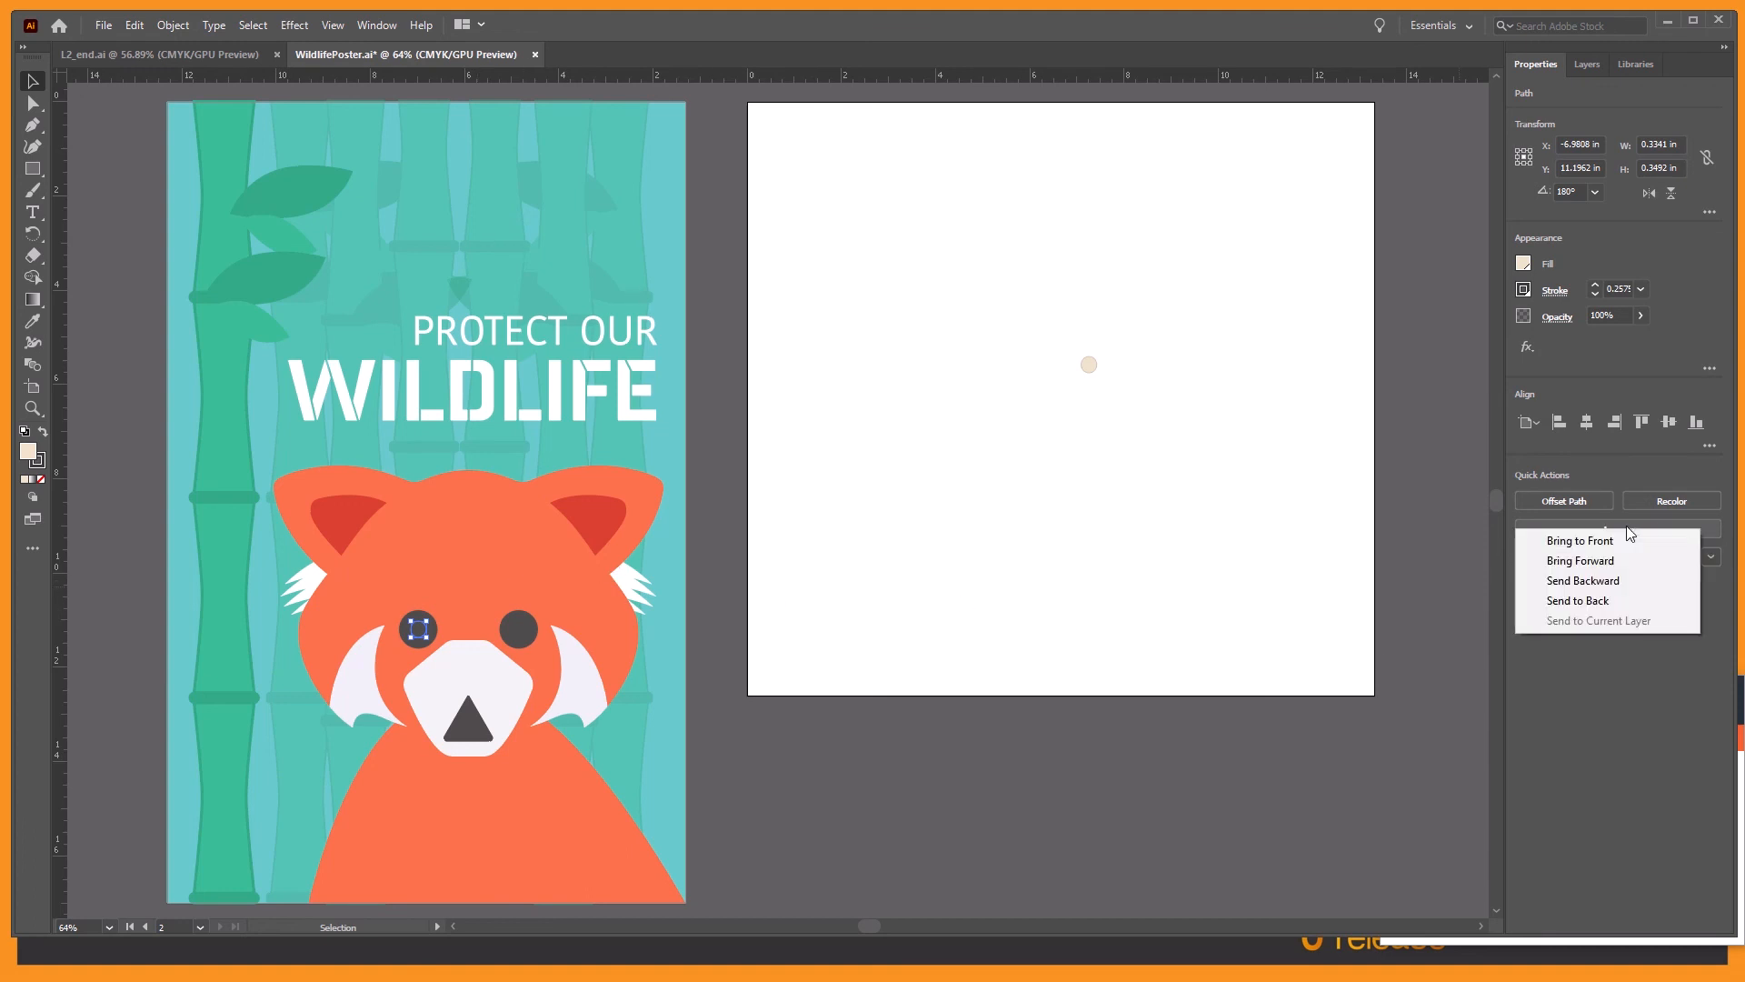
left_click(1579, 544)
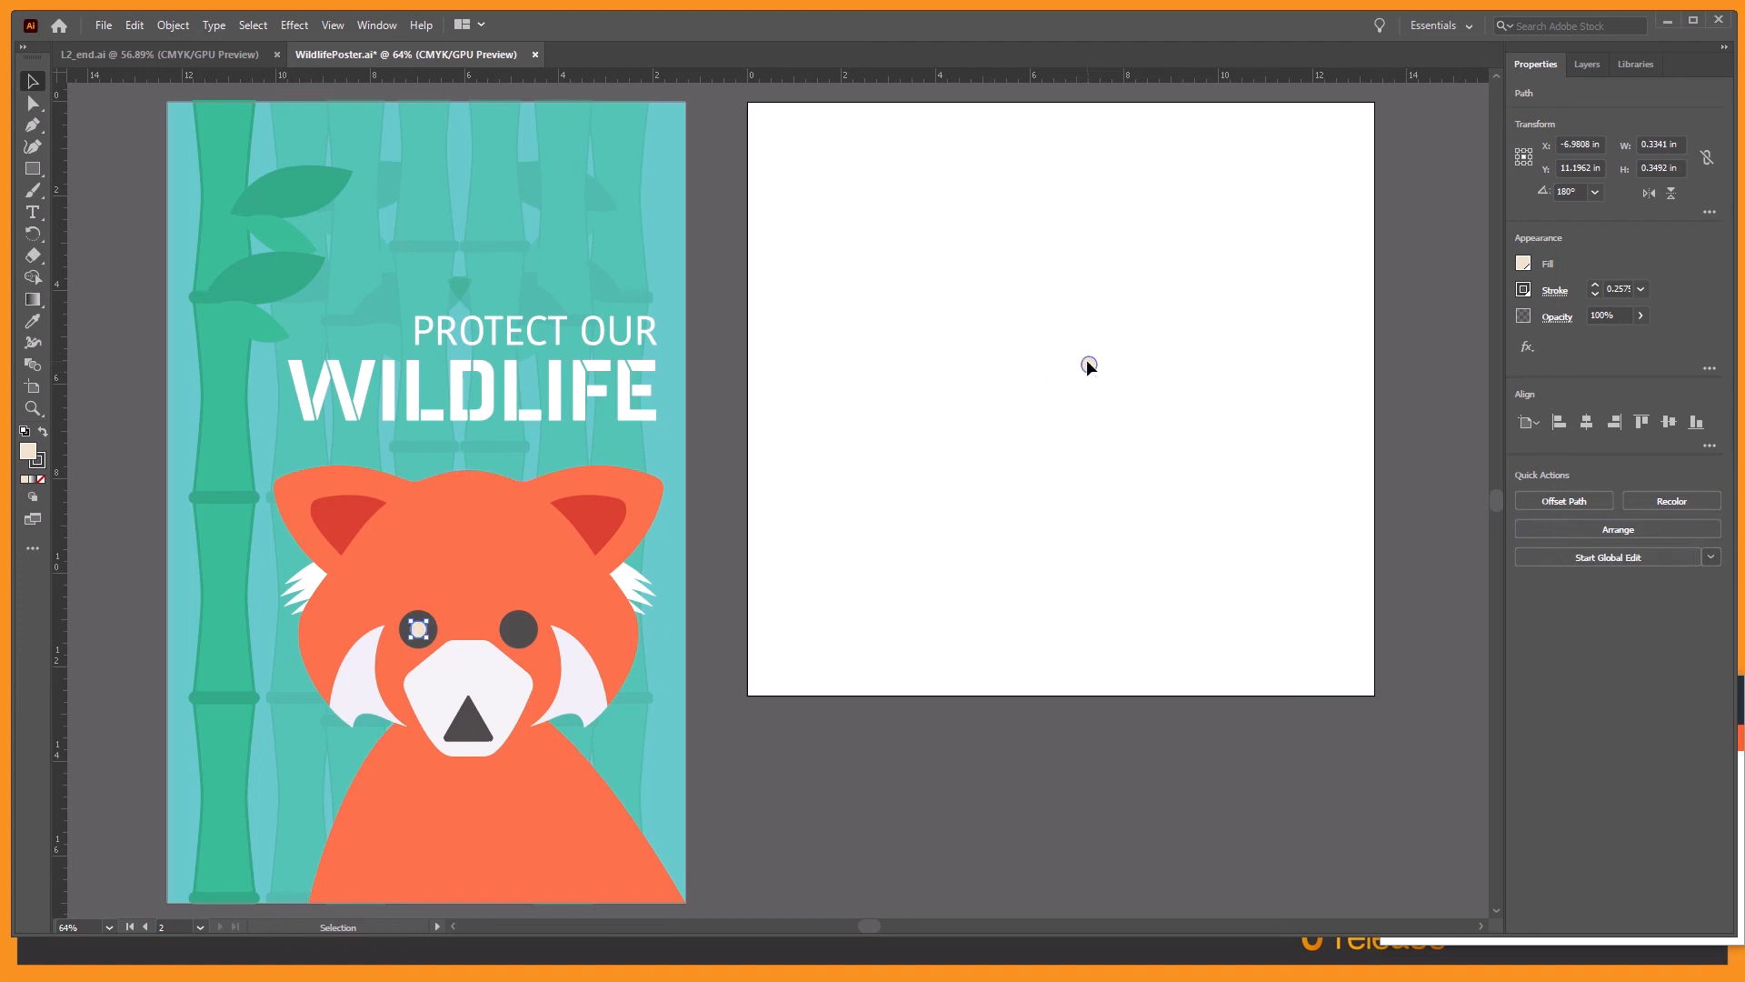
Step: Move the remaining beige circle onto the center of the right-hand dark eye, then reselect it behind the eye and bring it to the front
left_click_drag(1088, 364, 518, 629)
left_click(718, 557)
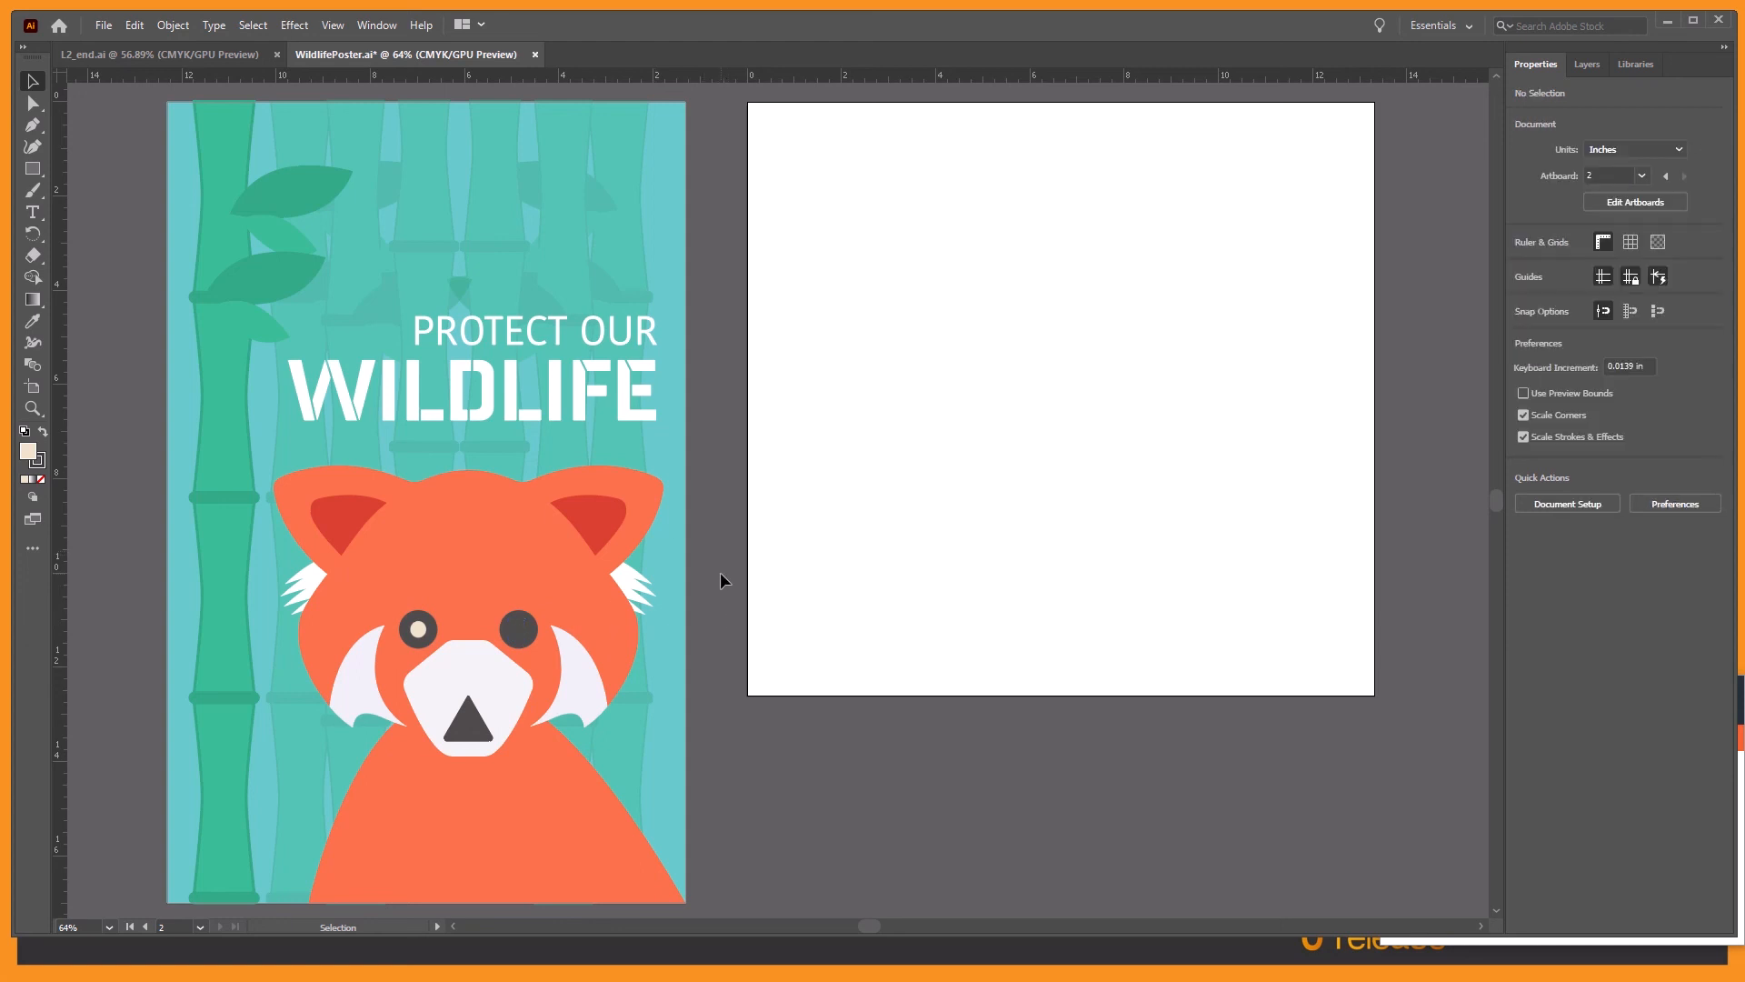
left_click(33, 408)
left_click(513, 641)
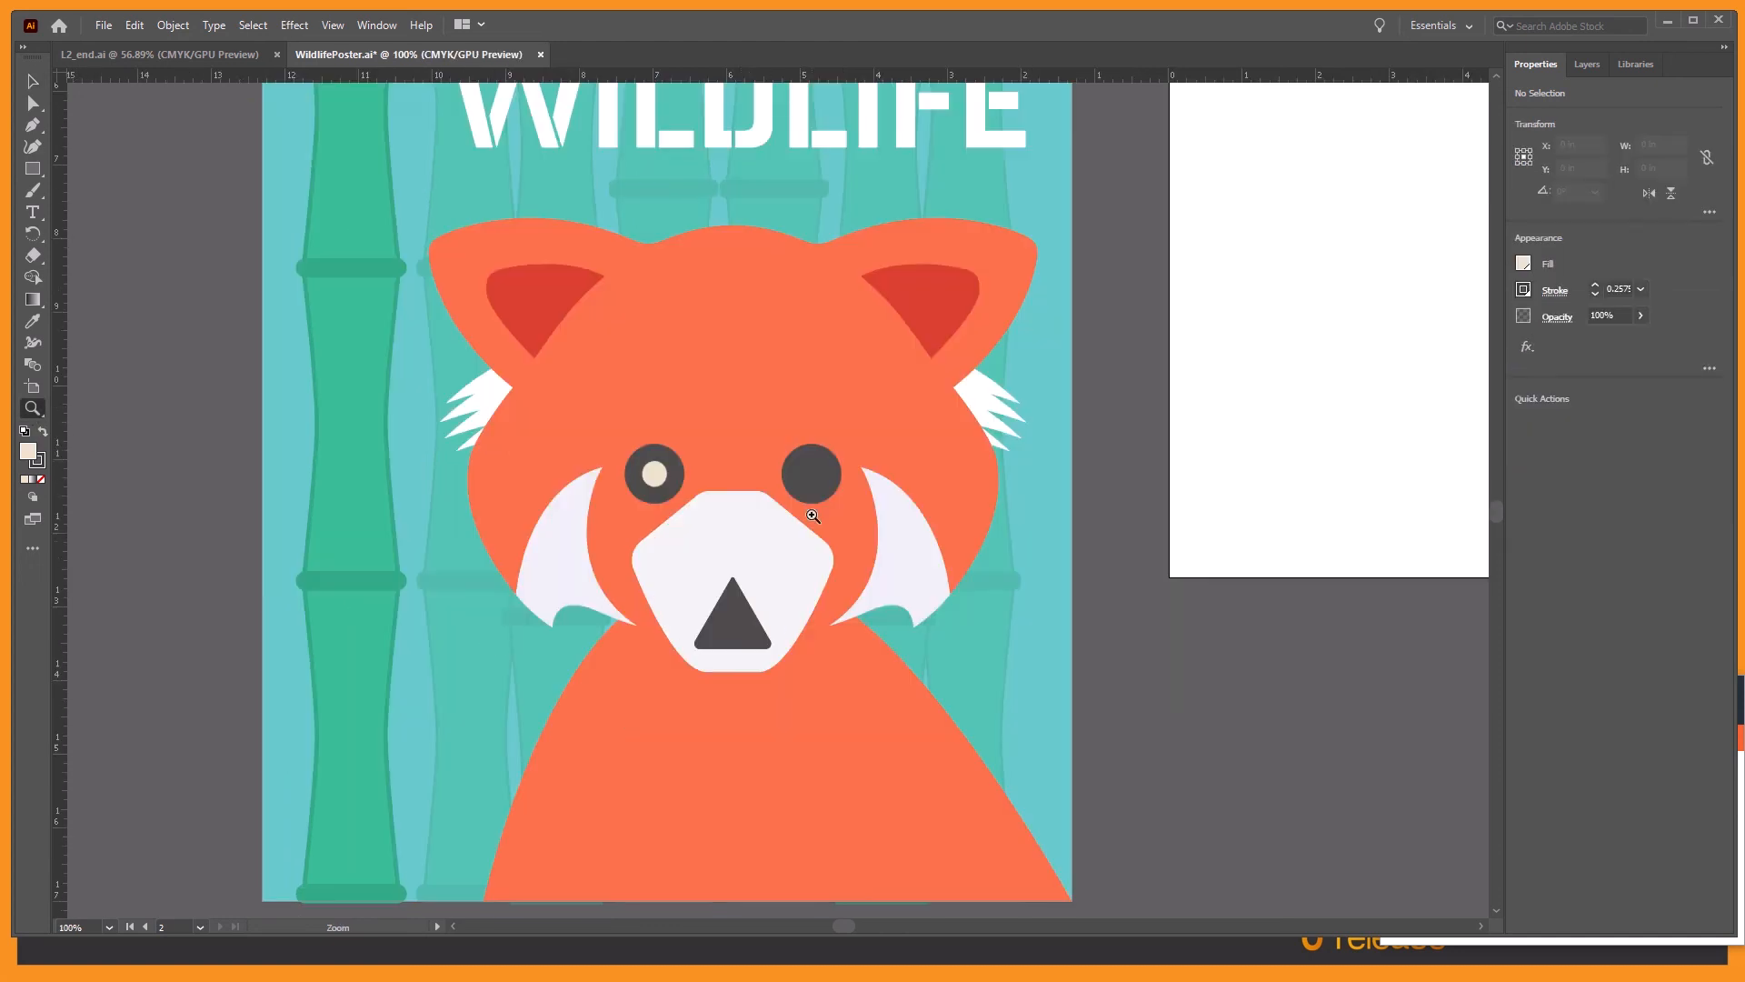
left_click(753, 491)
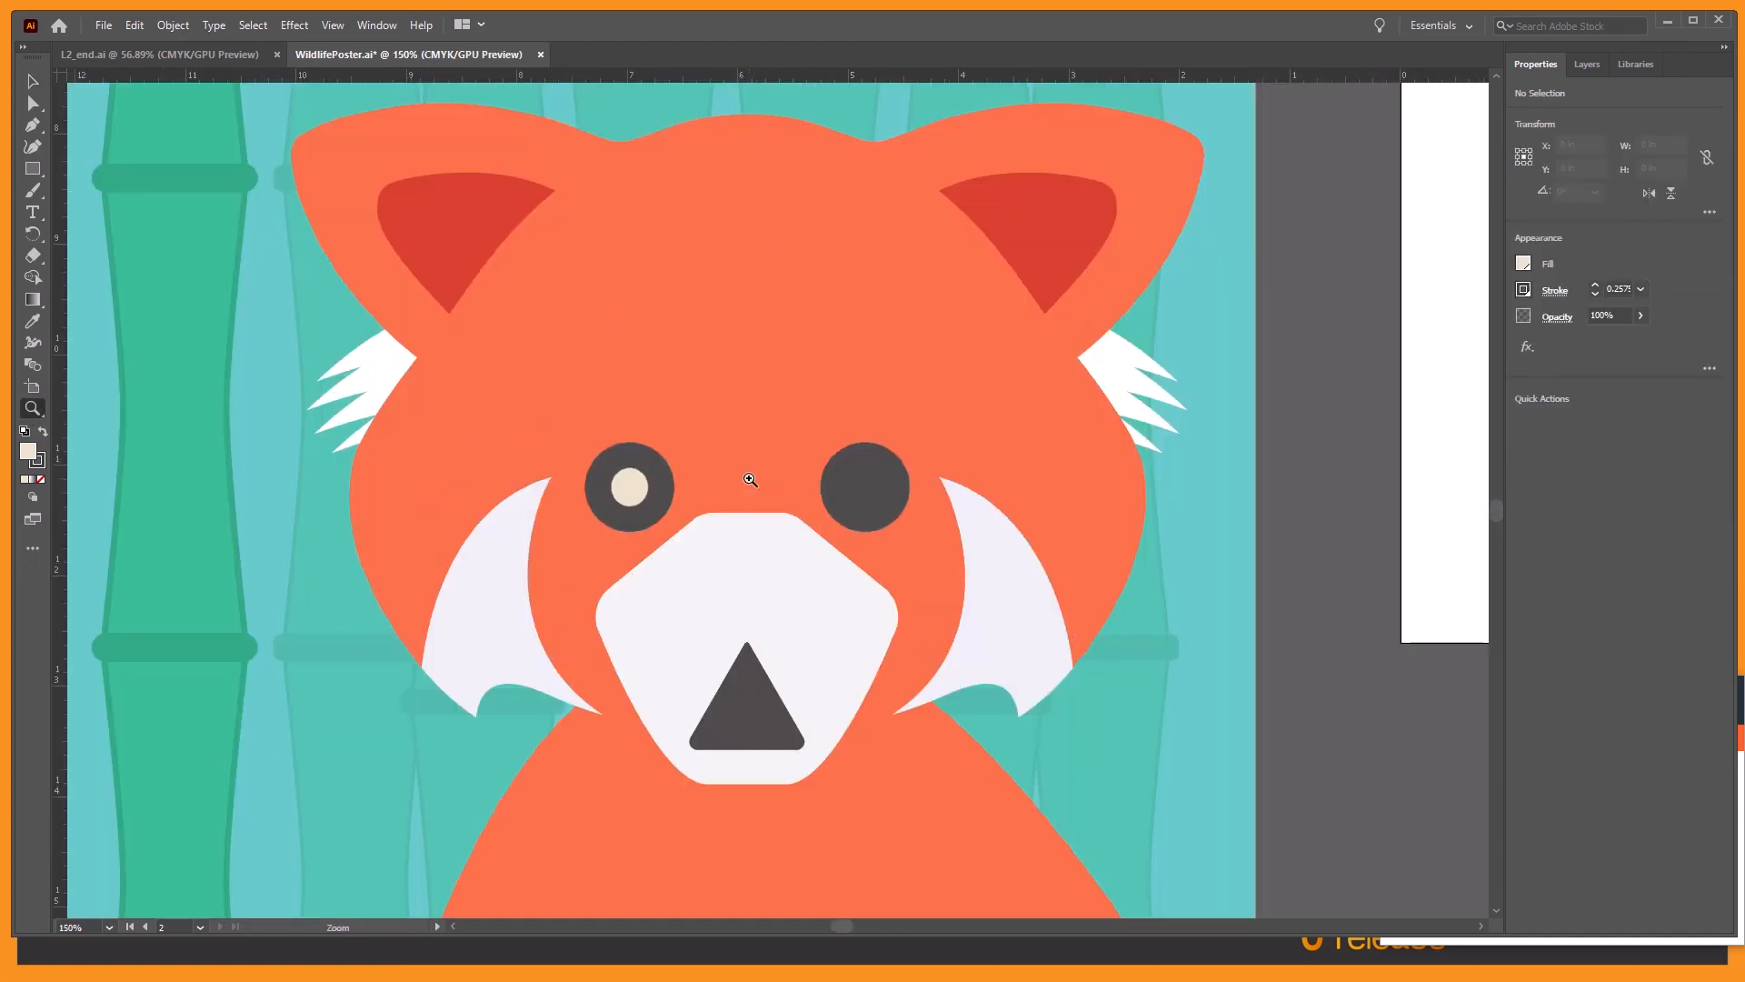
key("v")
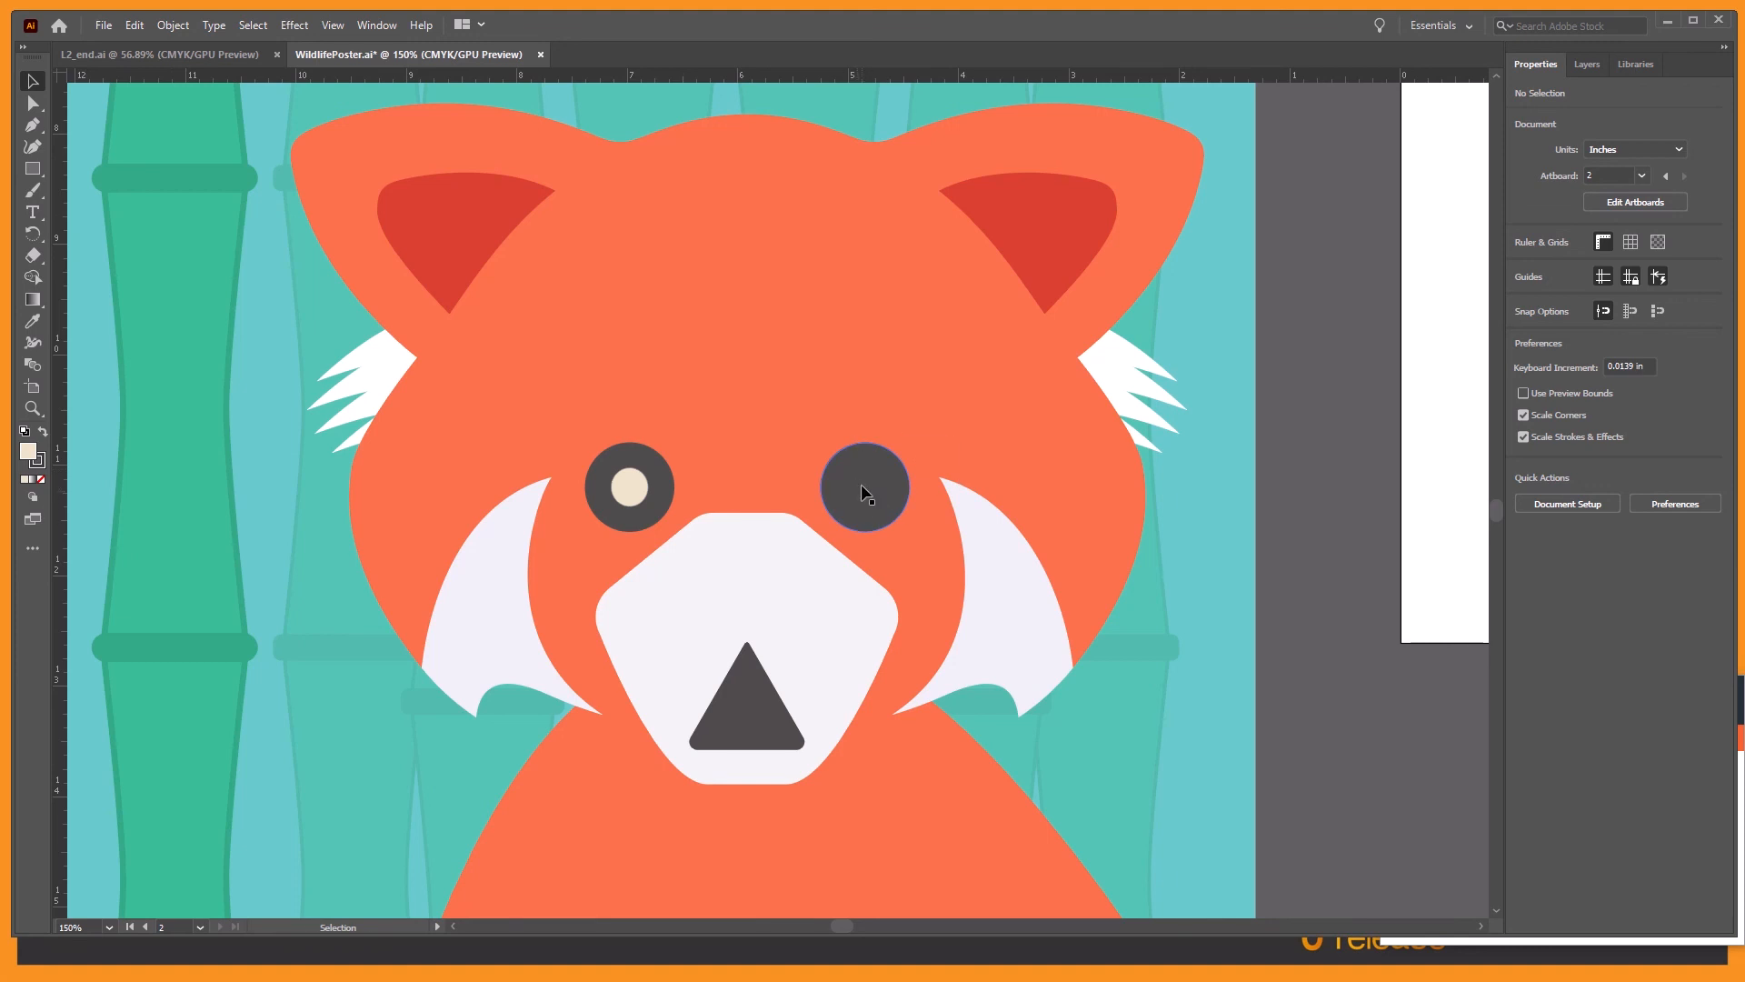
key("a")
left_click(868, 501)
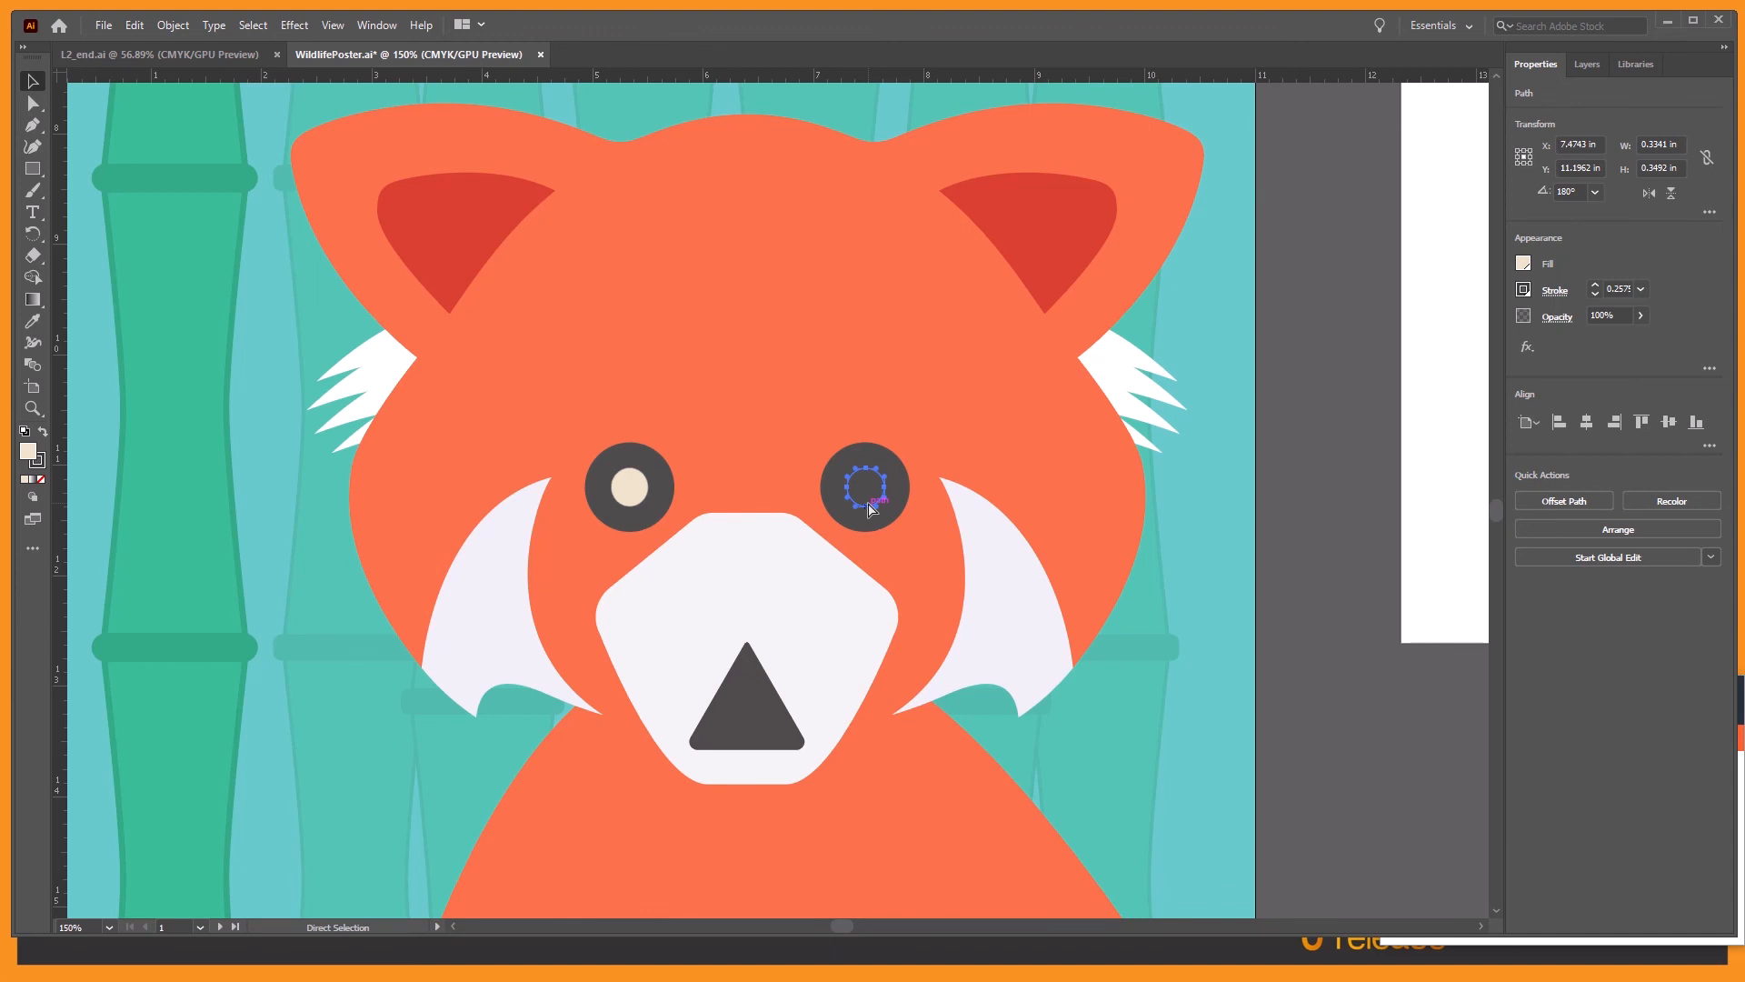
key("v")
left_click(1600, 529)
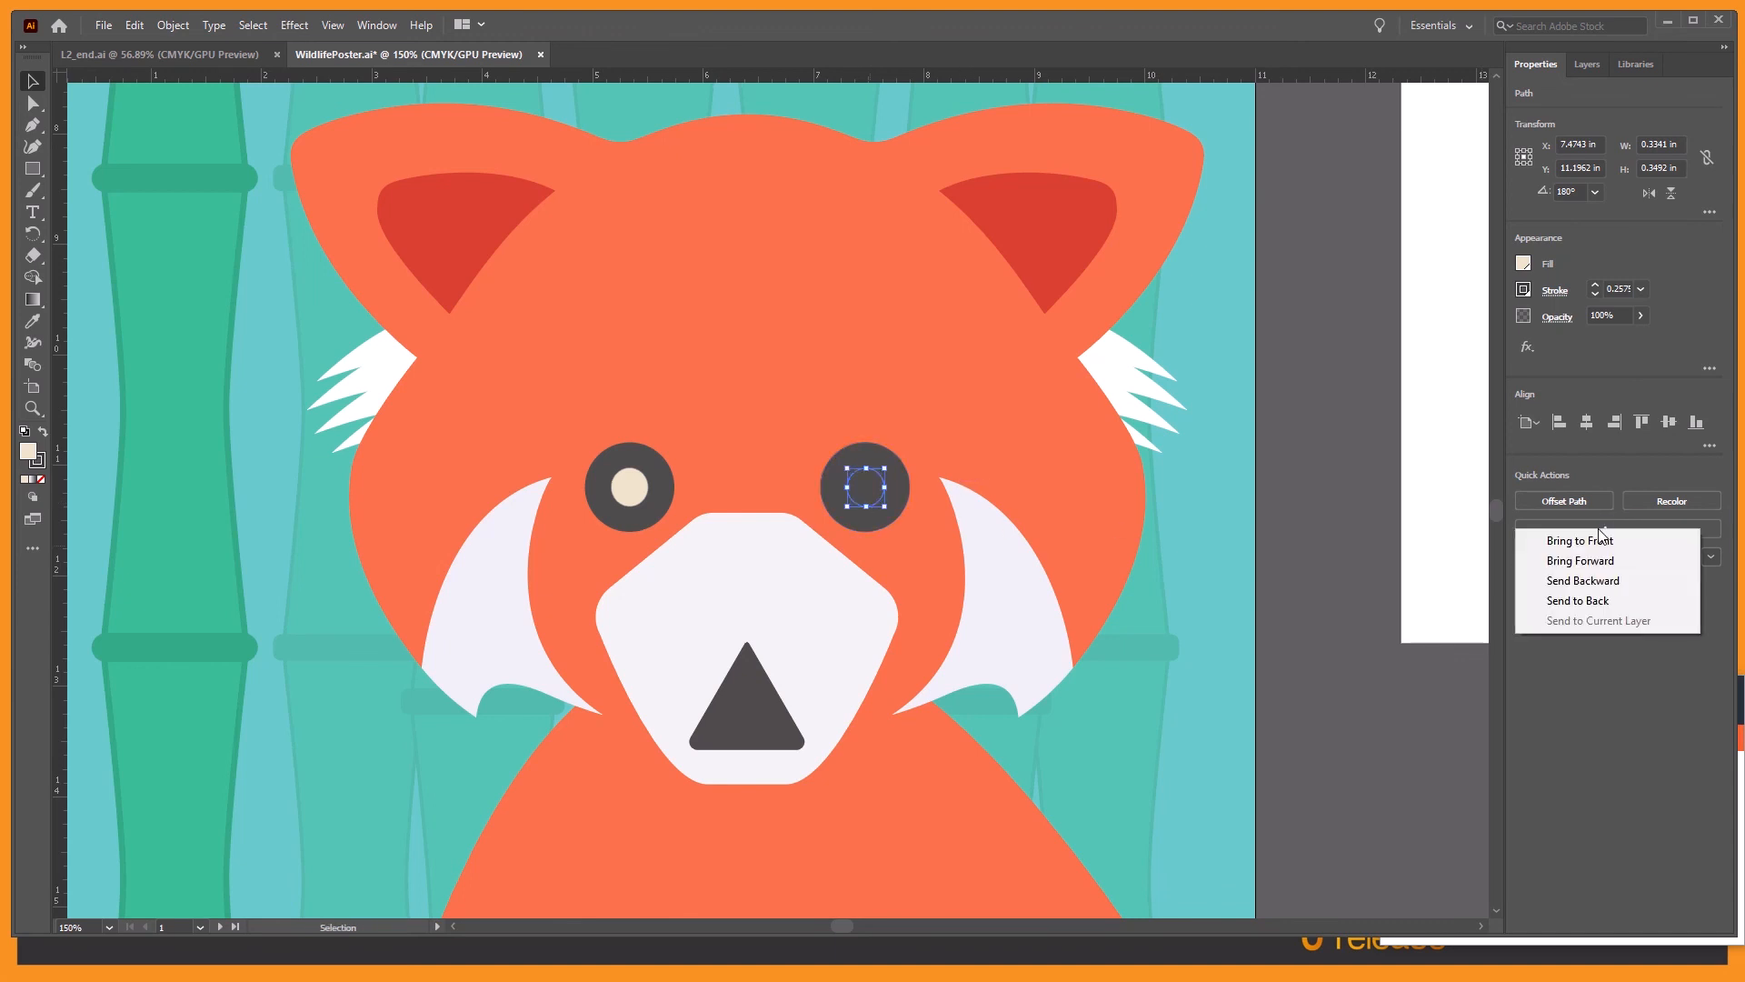
left_click(1599, 539)
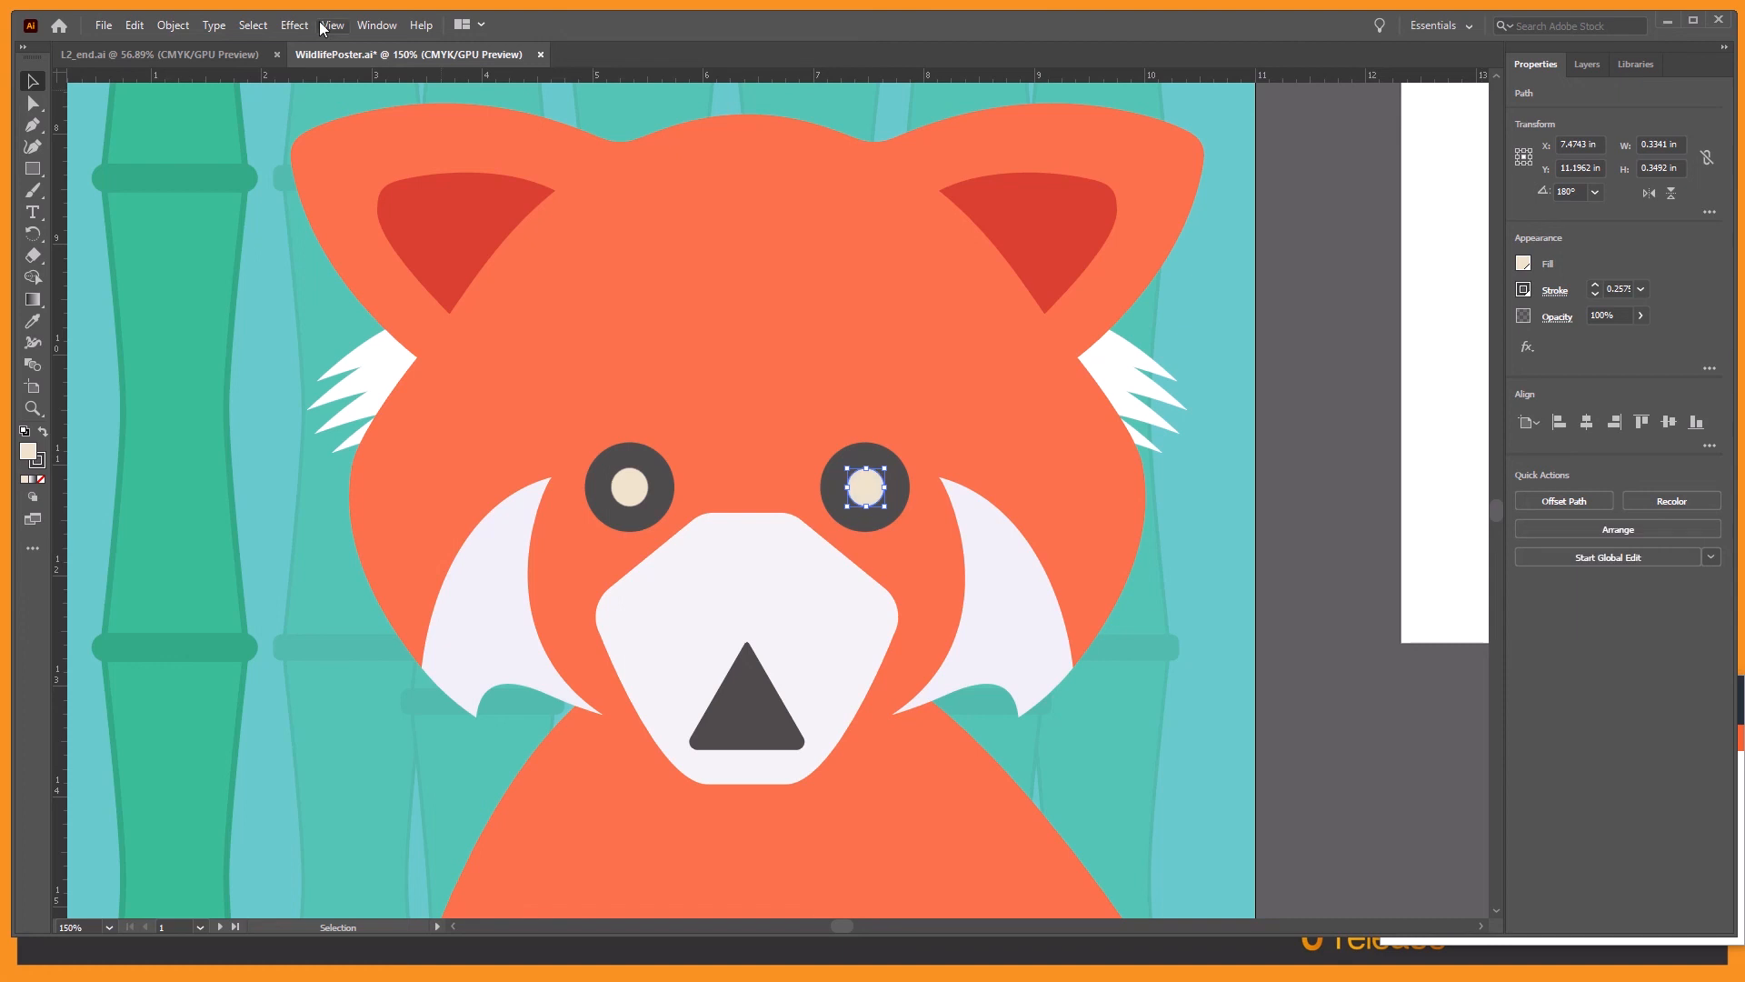
Step: Fit the poster artboard in the window and deselect the circle to review the whole artwork
left_click(333, 24)
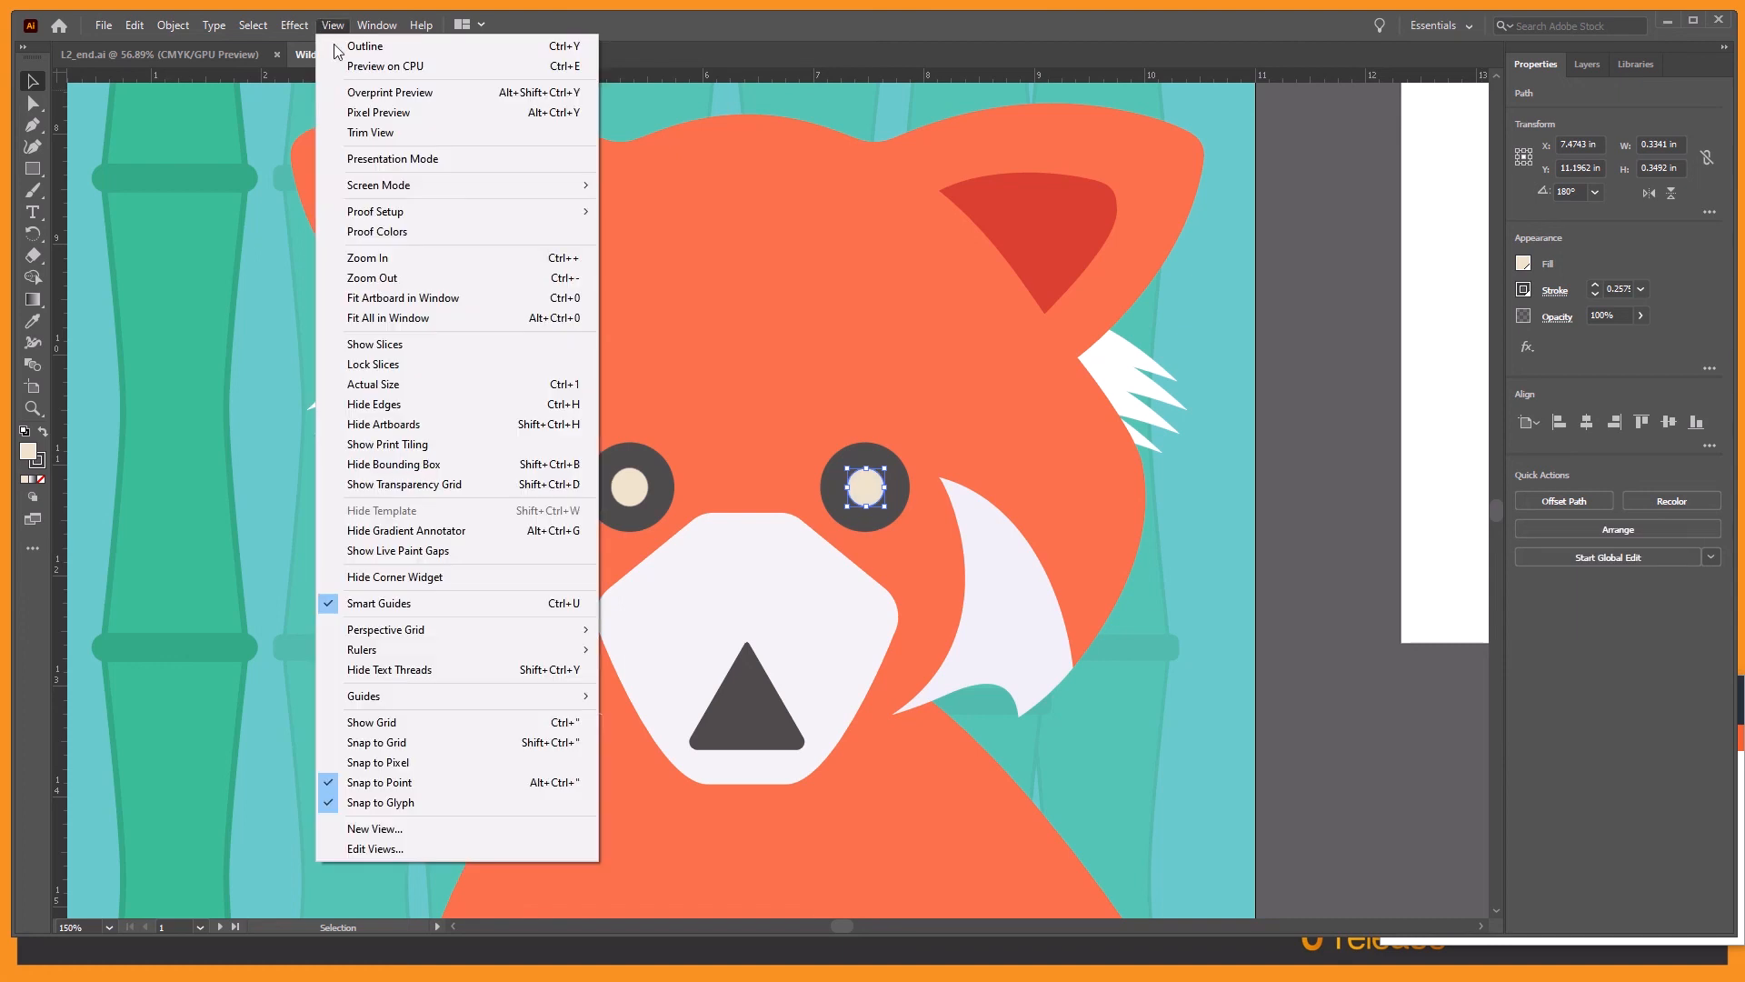
left_click(404, 299)
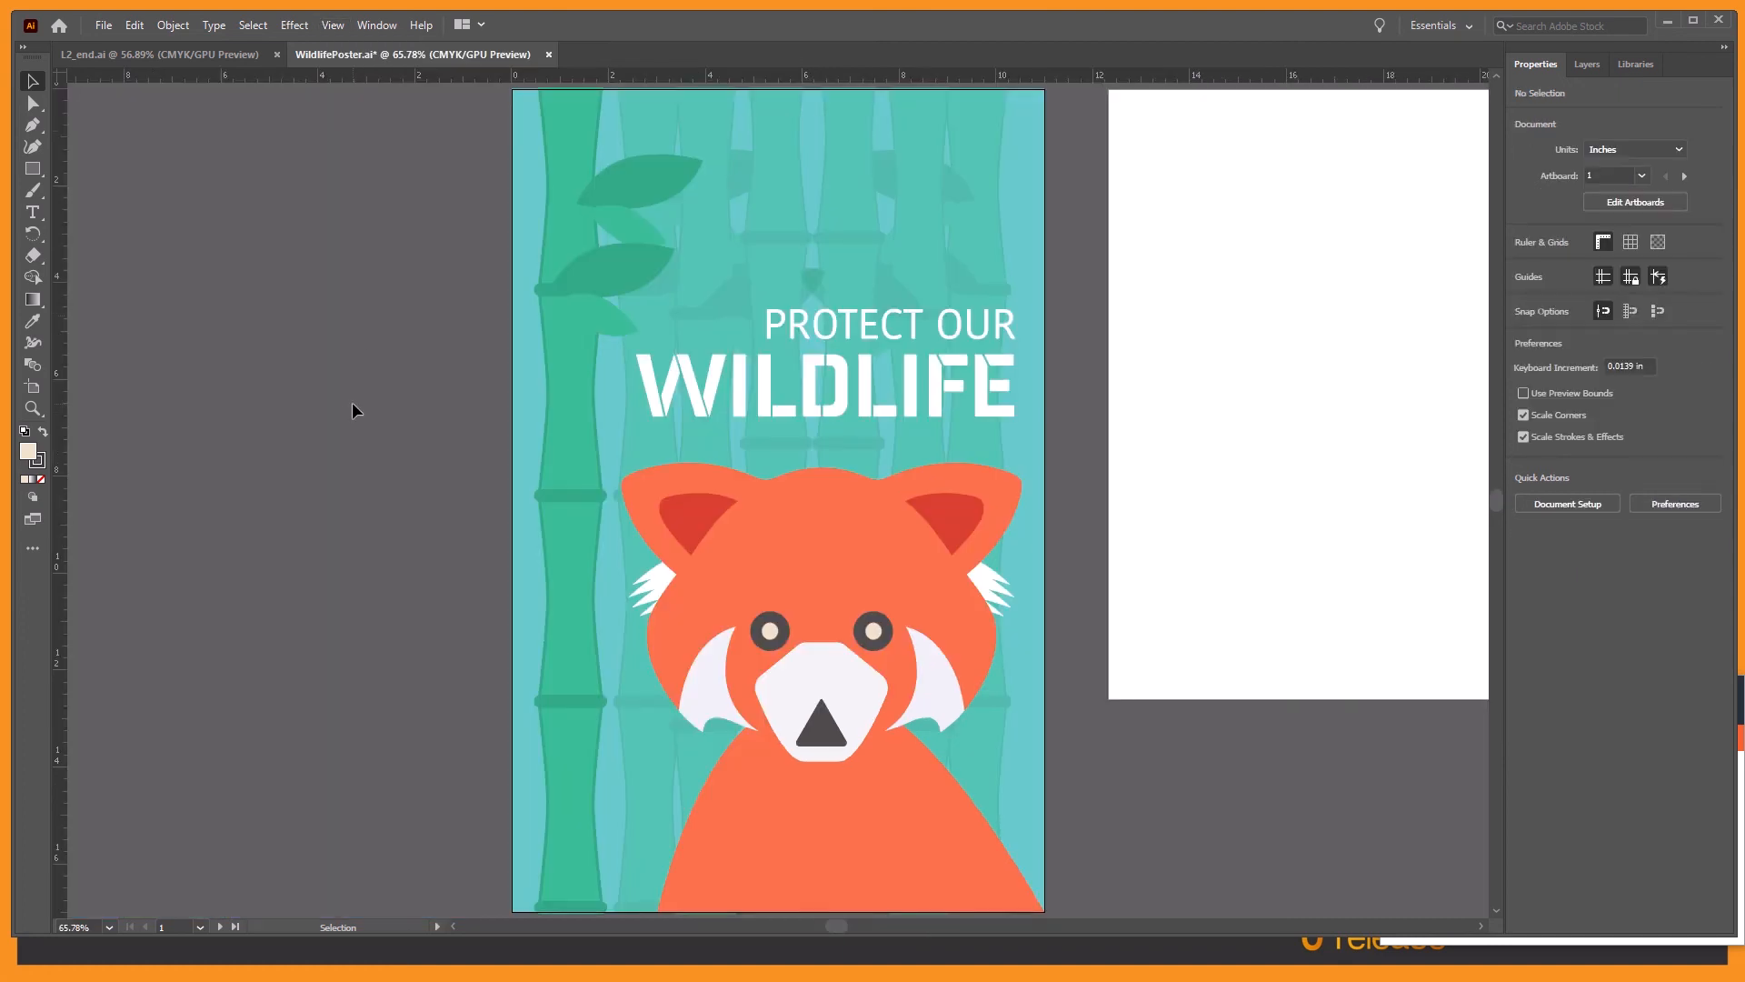
left_click(104, 25)
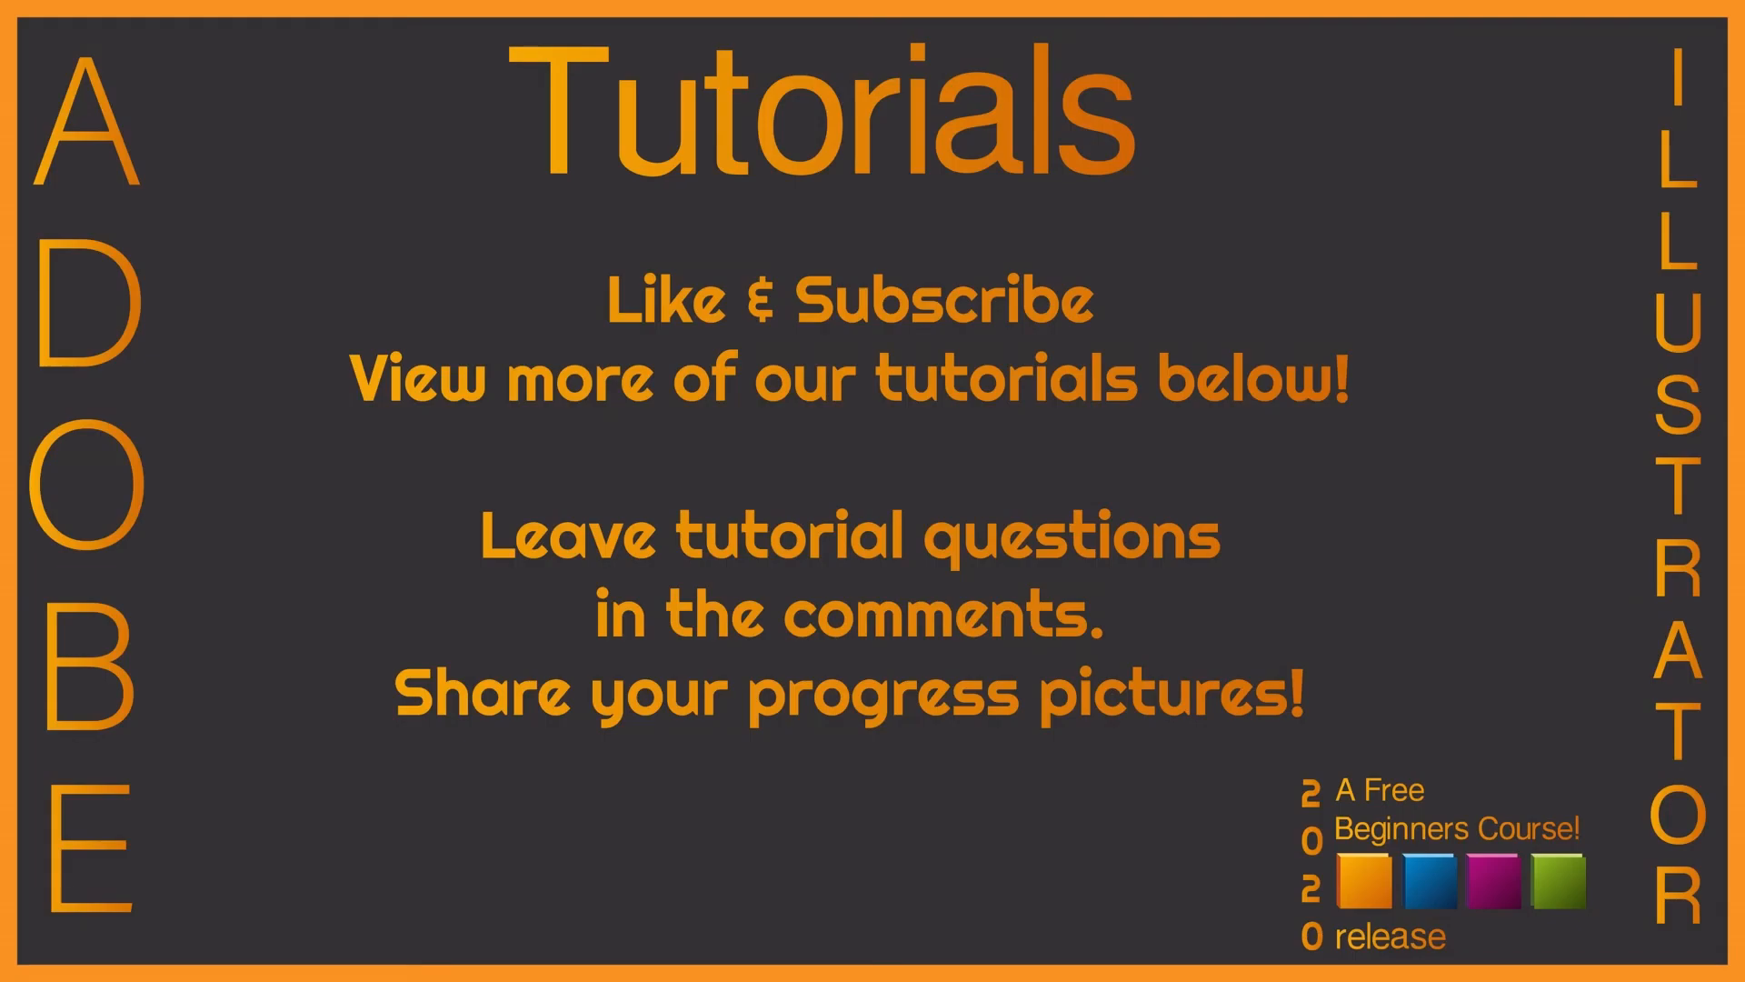